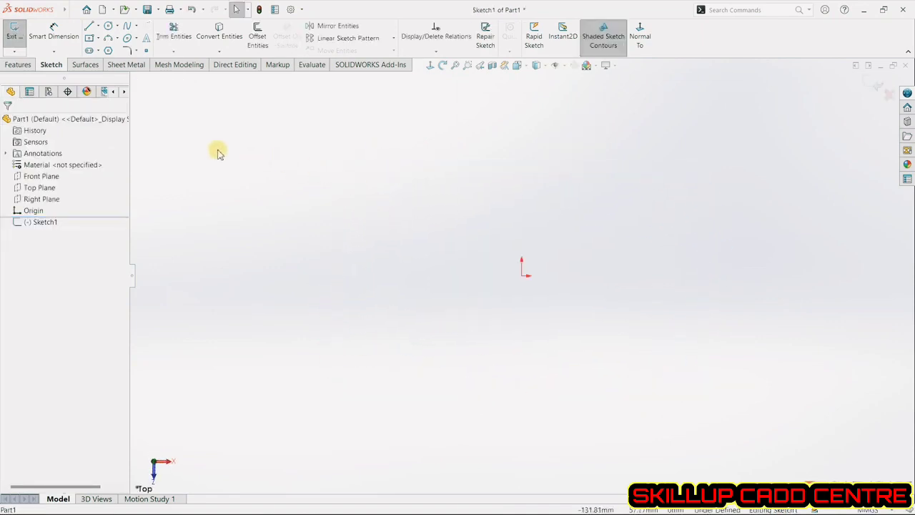
Step: Sketch an open, sideways U-shaped spline through nine points around the origin and exit the sketch
{"action": "left_click", "coordinate": [126, 26]}
{"action": "left_click", "coordinate": [296, 191]}
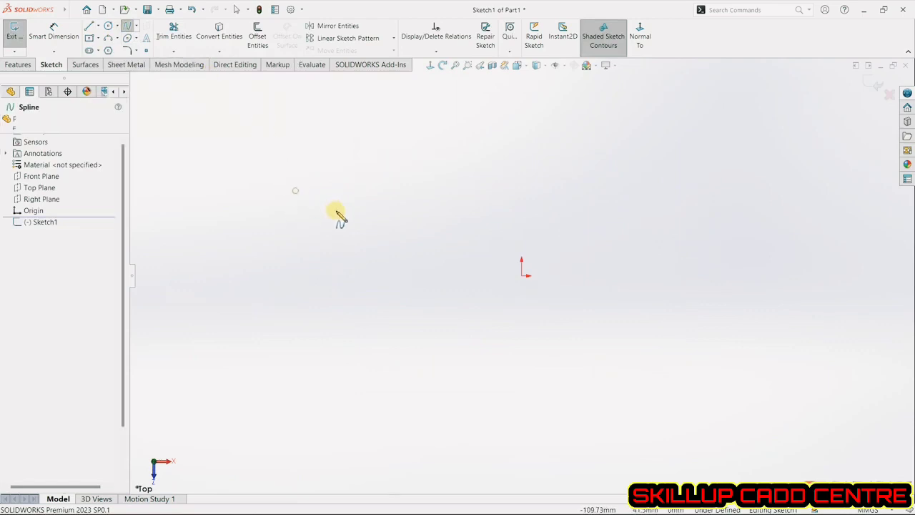
{"action": "left_click", "coordinate": [500, 223]}
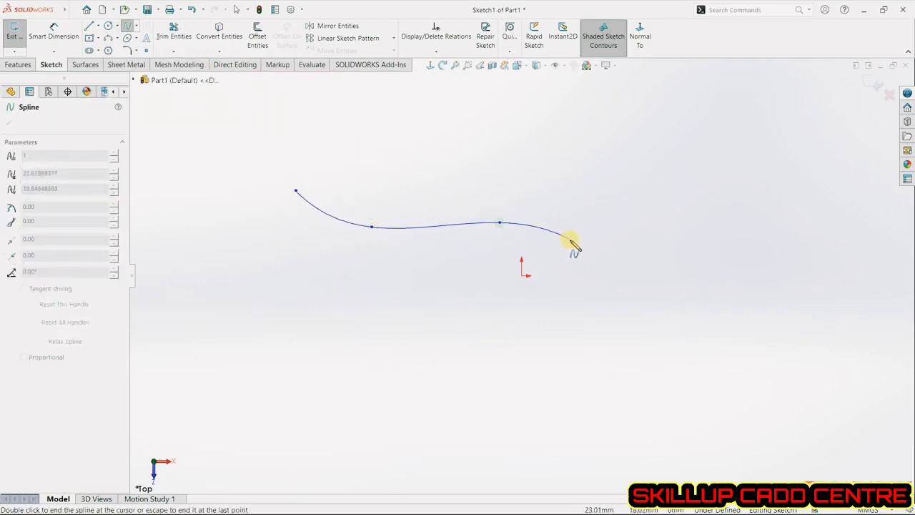
{"action": "left_click", "coordinate": [591, 248]}
{"action": "left_click", "coordinate": [637, 309]}
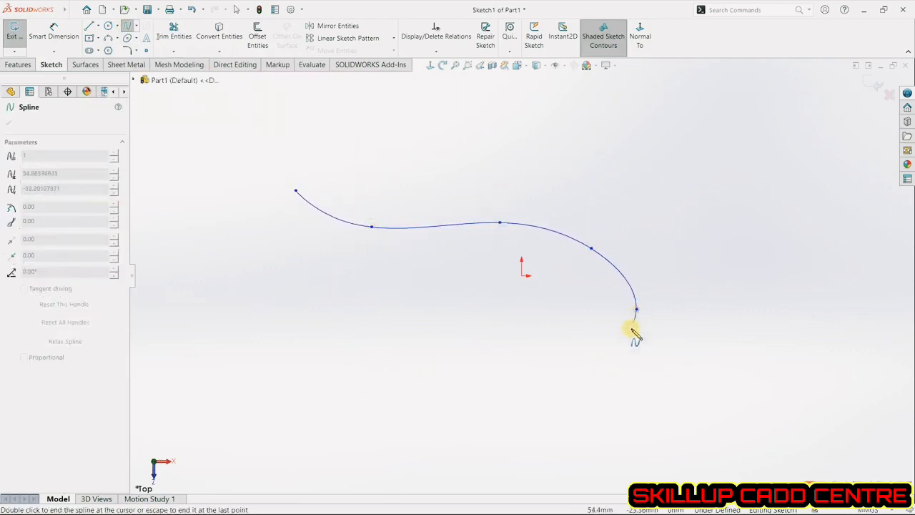
{"action": "left_click", "coordinate": [600, 367]}
{"action": "left_click", "coordinate": [445, 399]}
{"action": "left_click", "coordinate": [335, 385]}
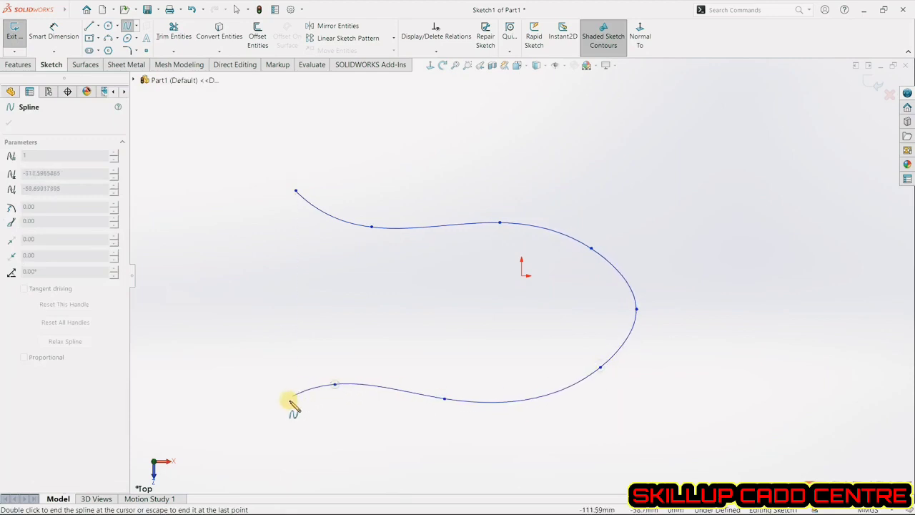
{"action": "double_click", "coordinate": [275, 409]}
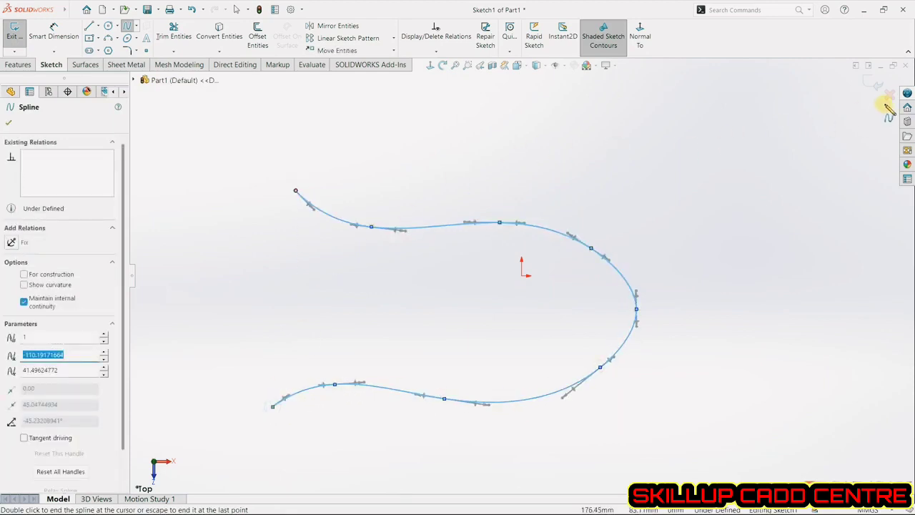
{"action": "left_click", "coordinate": [880, 86]}
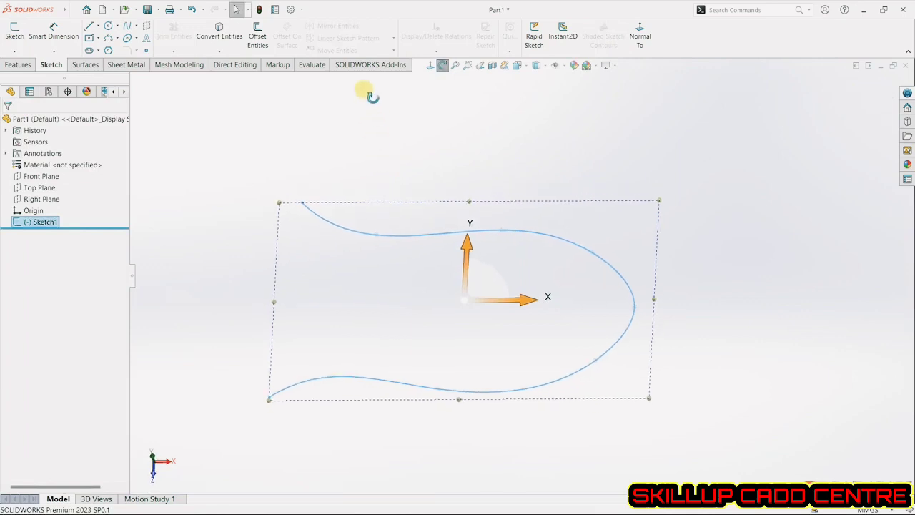
{"action": "left_click", "coordinate": [382, 118]}
{"action": "left_click", "coordinate": [19, 64]}
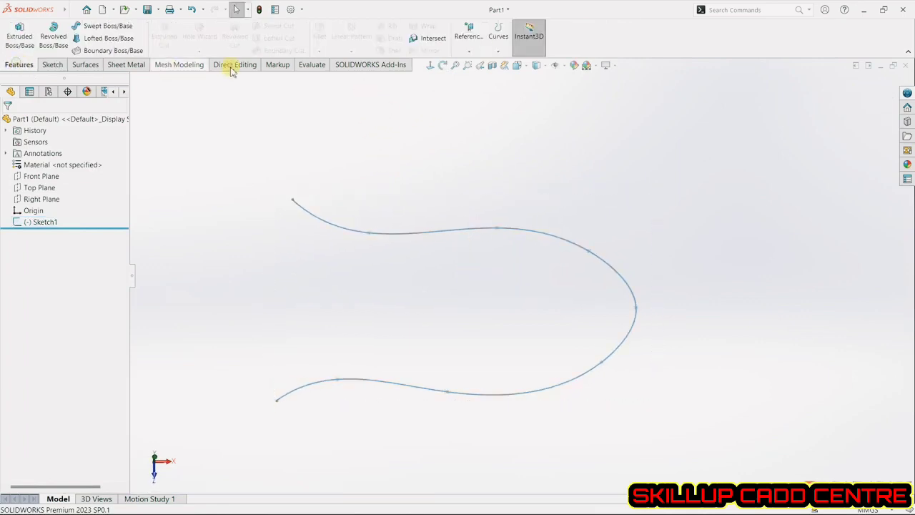
{"action": "left_click", "coordinate": [468, 52]}
{"action": "left_click", "coordinate": [479, 64]}
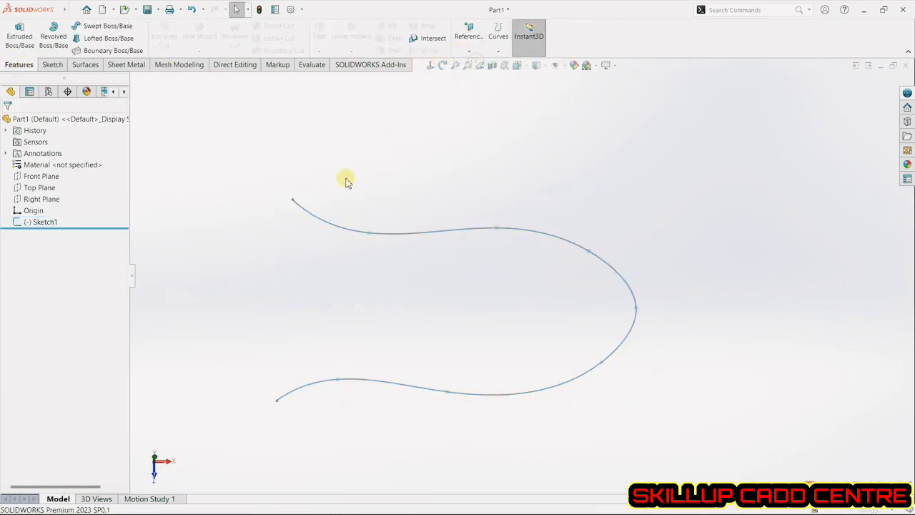
{"action": "left_click", "coordinate": [317, 223]}
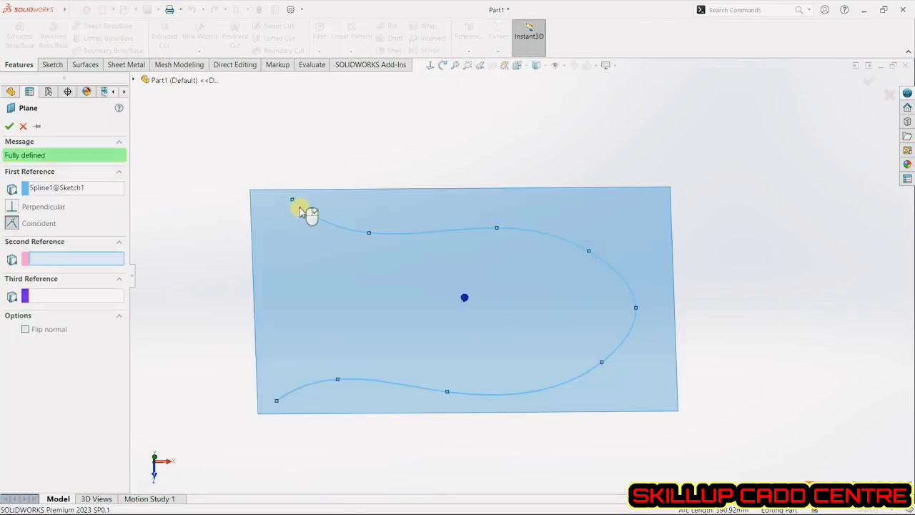
{"action": "left_click", "coordinate": [293, 201]}
{"action": "scroll", "coordinate": [301, 221], "scroll_direction": "down", "scroll_amount": 4}
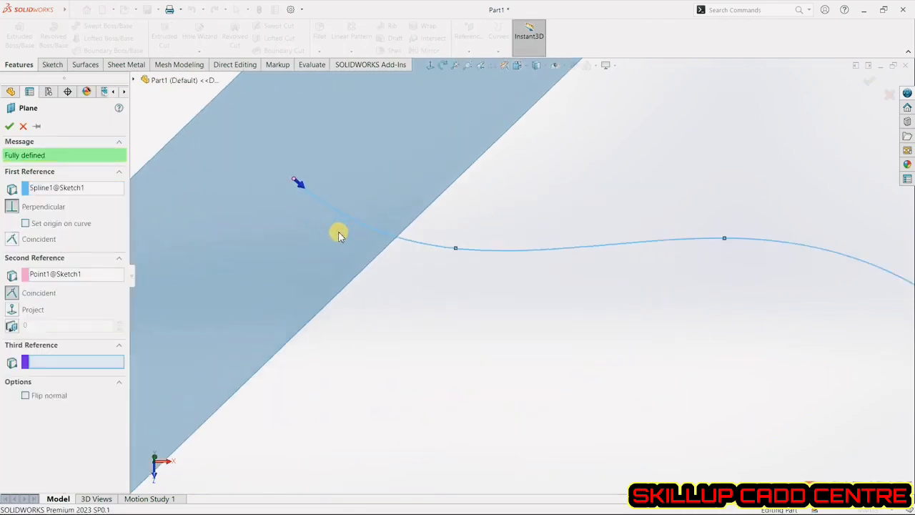
{"action": "scroll", "coordinate": [338, 231], "scroll_direction": "up", "scroll_amount": 4}
{"action": "scroll", "coordinate": [339, 231], "scroll_direction": "up", "scroll_amount": 5}
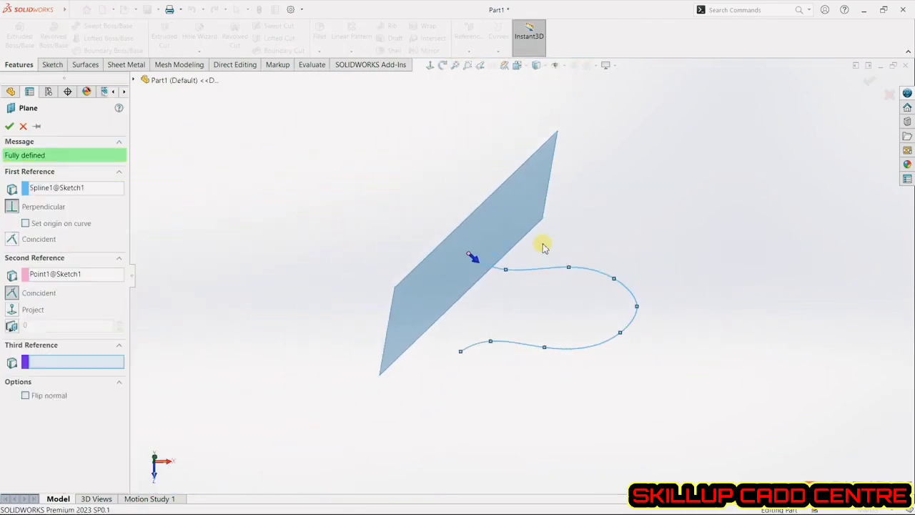
{"action": "left_click", "coordinate": [24, 126]}
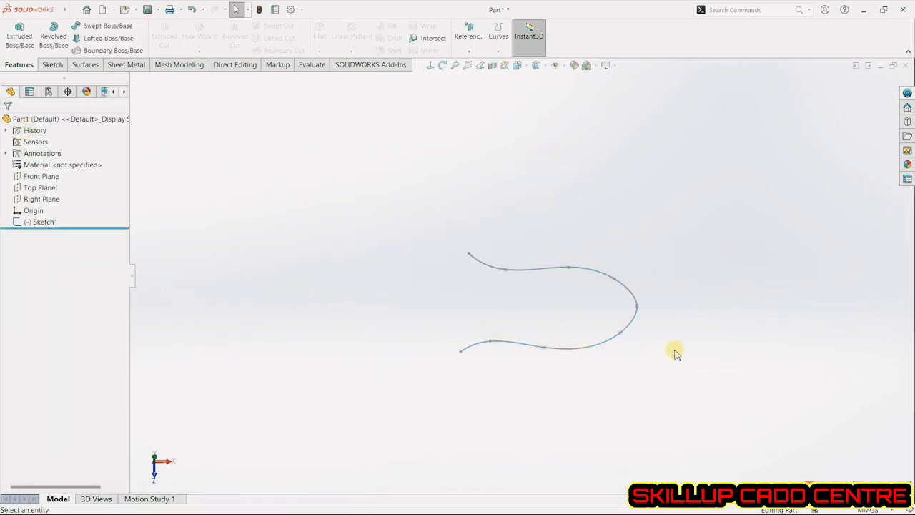
Step: Create a reference plane perpendicular to the spline and coincident with its upper end point
{"action": "middle_click_drag", "start_coordinate": [675, 351], "coordinate": [664, 315]}
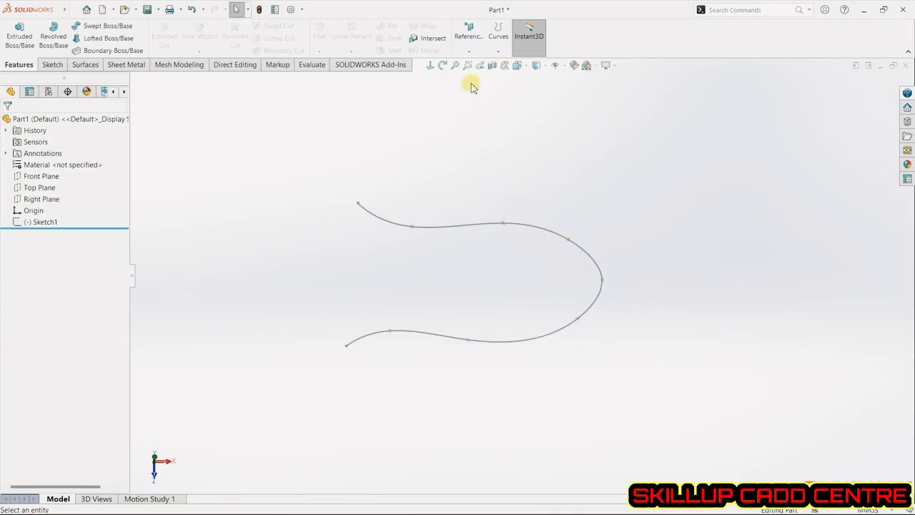
{"action": "left_click", "coordinate": [472, 51]}
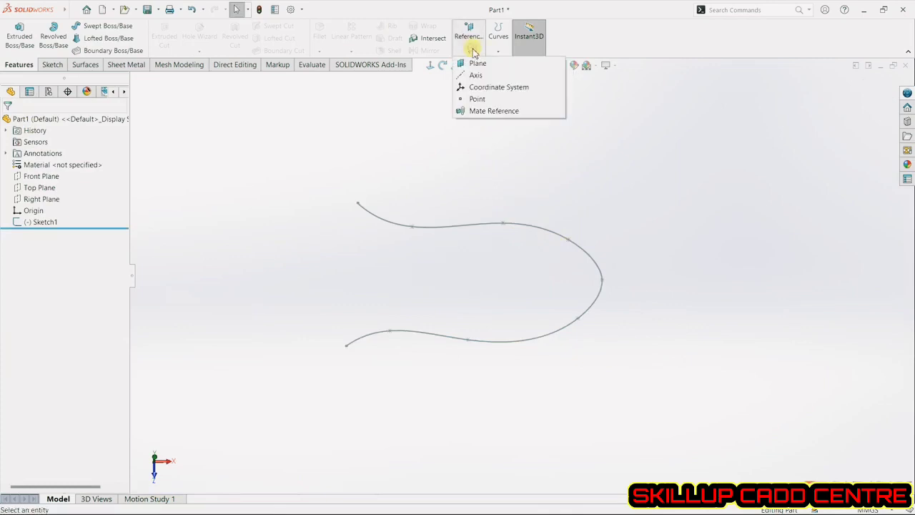
{"action": "left_click", "coordinate": [477, 63]}
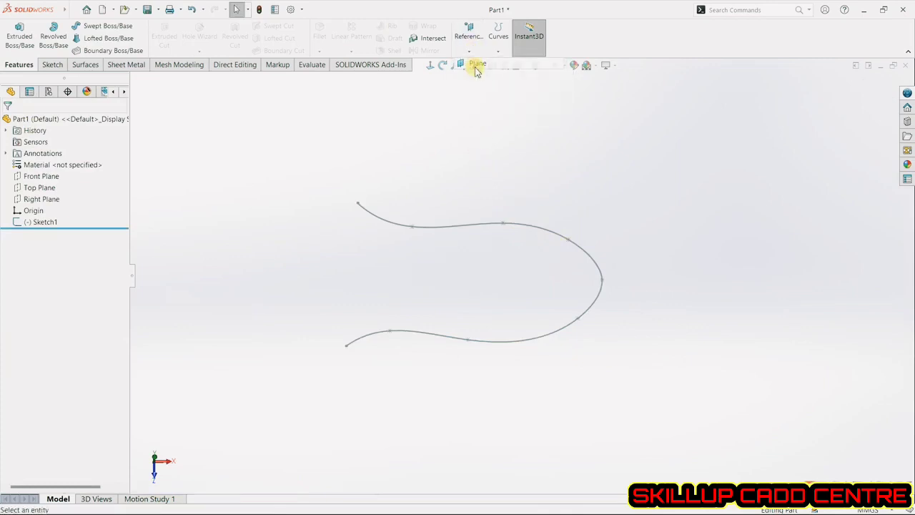
{"action": "left_click", "coordinate": [389, 224]}
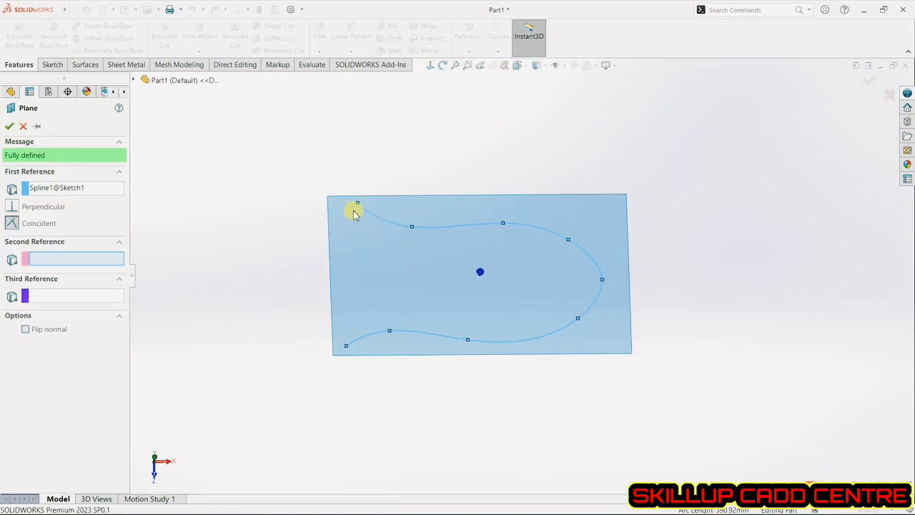
{"action": "left_click", "coordinate": [358, 205]}
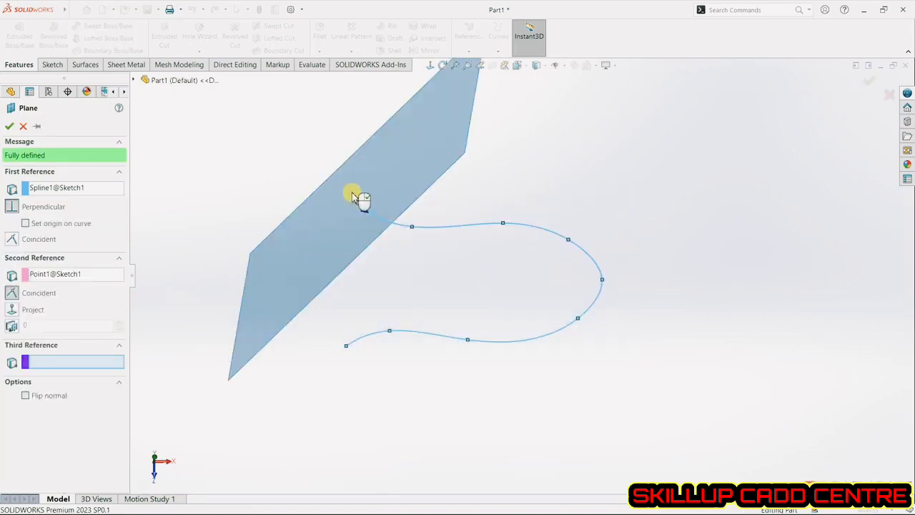
{"action": "left_click", "coordinate": [9, 126]}
Step: On the new plane, sketch a vertical straight slot rising from the spline's end point, about 15 mm between centres and 12 mm wide, and exit the sketch
{"action": "middle_click_drag", "start_coordinate": [437, 282], "coordinate": [498, 277]}
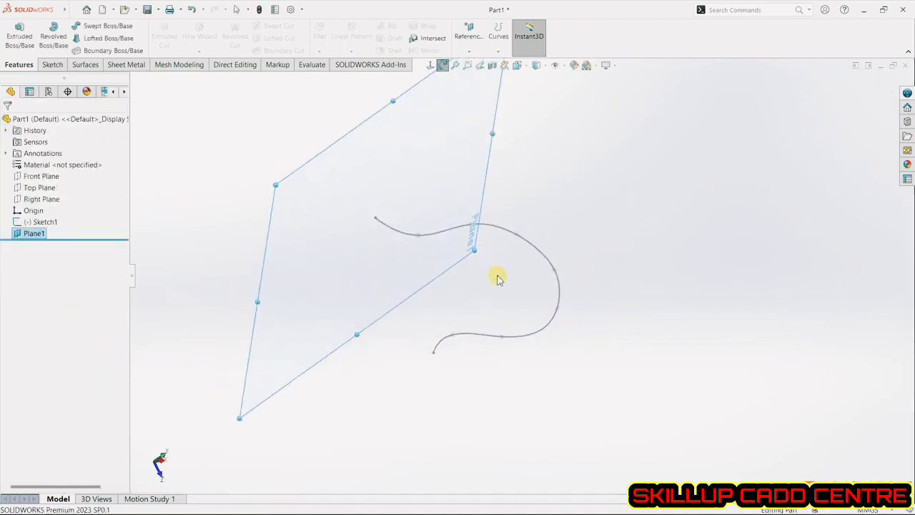
{"action": "left_click", "coordinate": [52, 65]}
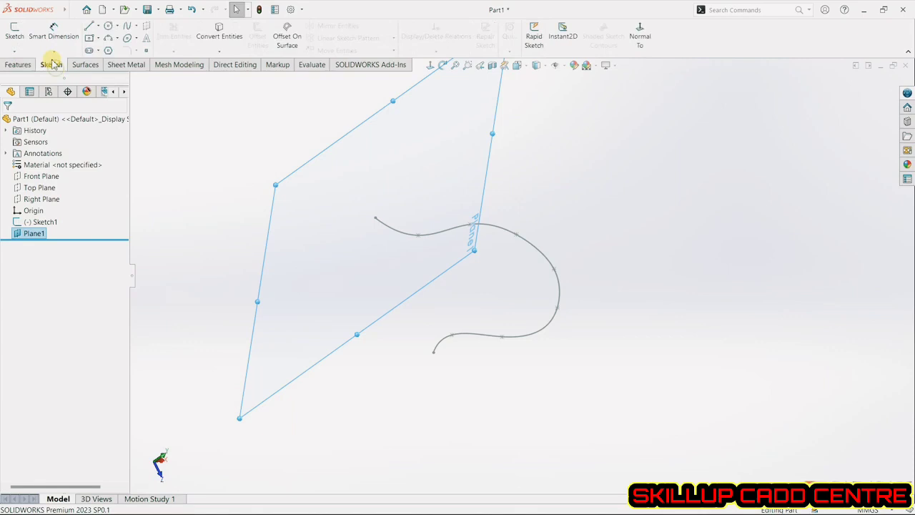
{"action": "left_click", "coordinate": [16, 29]}
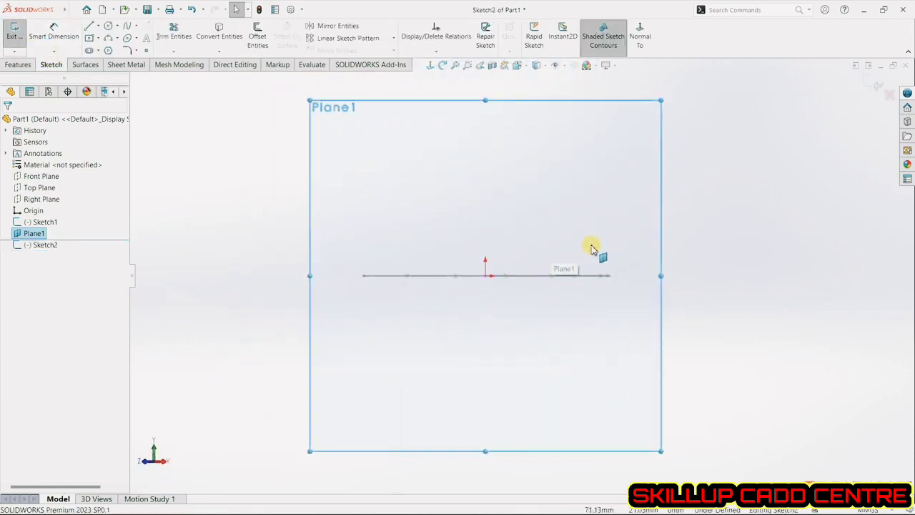
{"action": "scroll", "coordinate": [748, 279], "scroll_direction": "down", "scroll_amount": 1}
{"action": "middle_click_drag", "start_coordinate": [749, 279], "coordinate": [742, 291]}
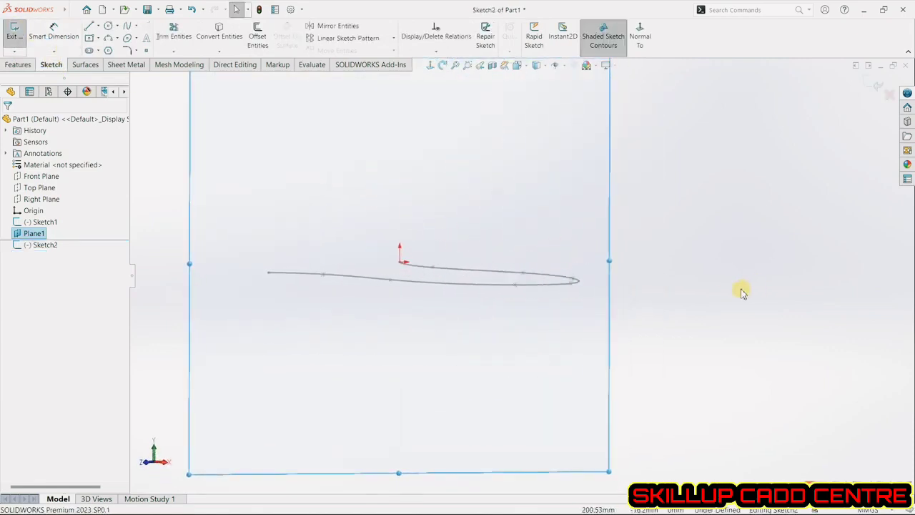
{"action": "left_click", "coordinate": [430, 66]}
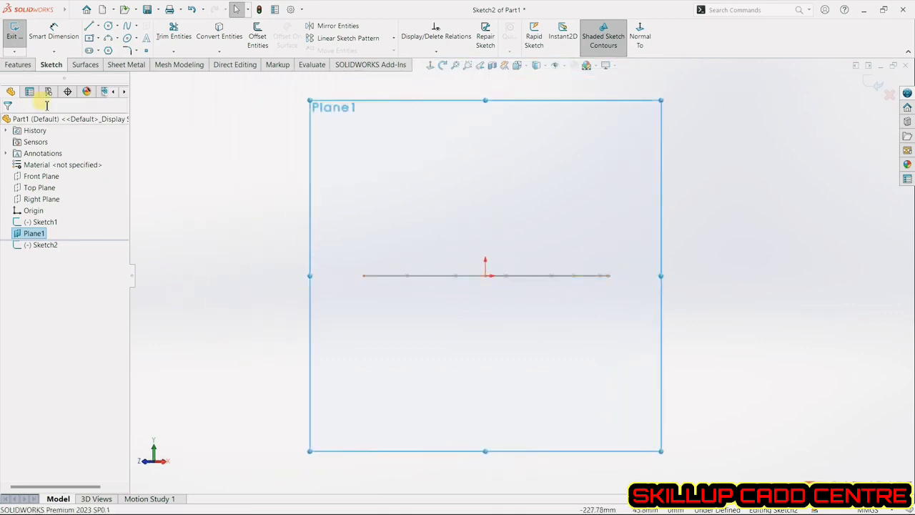
{"action": "left_click", "coordinate": [98, 52]}
{"action": "left_click", "coordinate": [101, 63]}
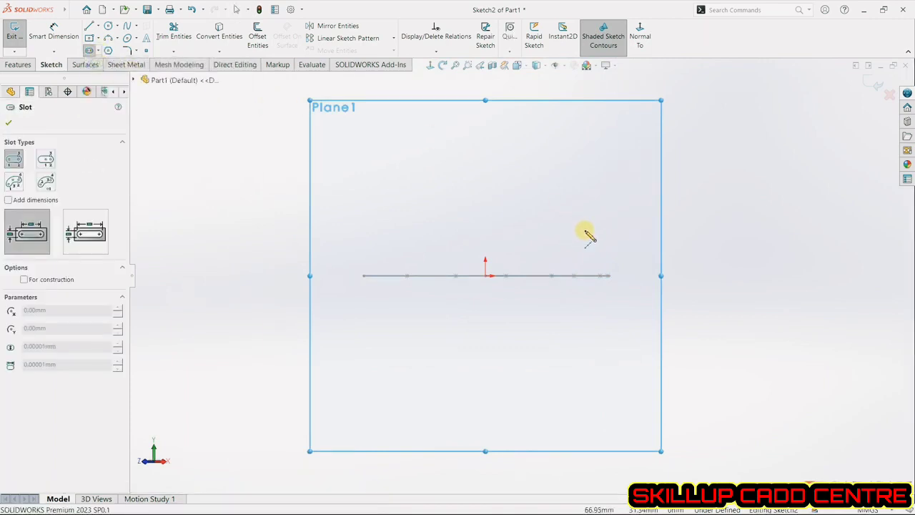
{"action": "left_click", "coordinate": [487, 275]}
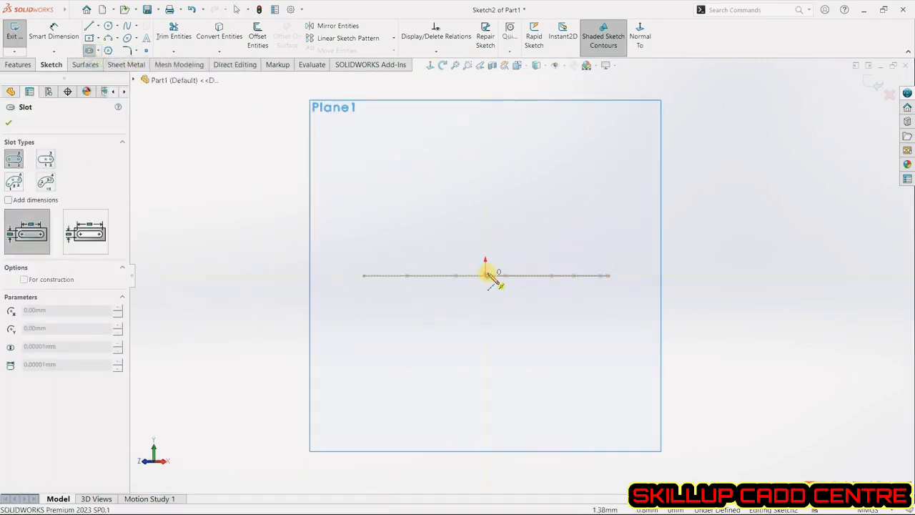
{"action": "left_click", "coordinate": [487, 253]}
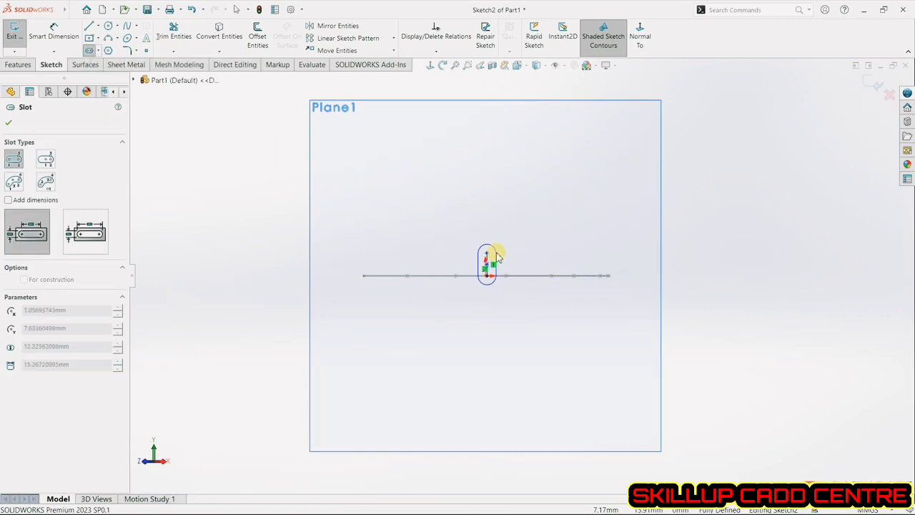
{"action": "left_click", "coordinate": [497, 253]}
{"action": "middle_click_drag", "start_coordinate": [537, 227], "coordinate": [548, 250]}
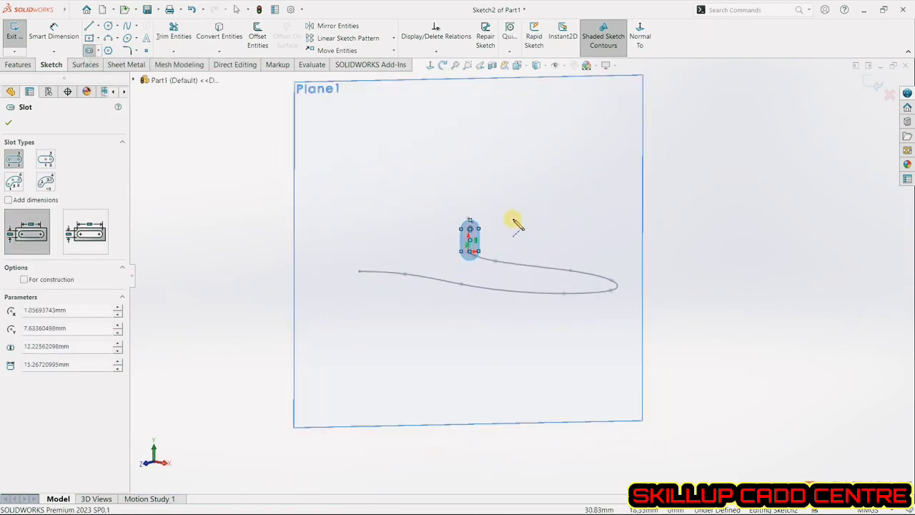
{"action": "left_click", "coordinate": [877, 86]}
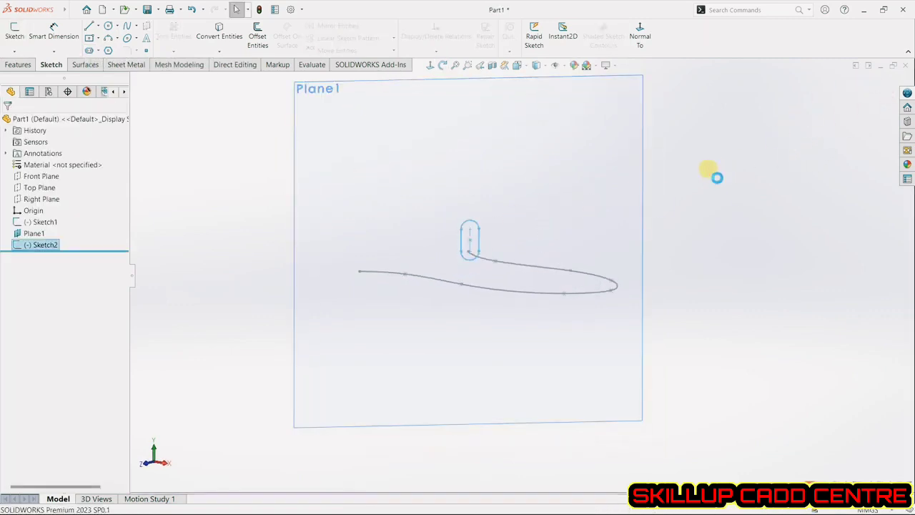
Step: Create a Swept Boss/Base with the slot sketch as profile and the spline sketch as path
{"action": "mouse_move", "coordinate": [646, 222]}
{"action": "middle_mouse_down"}
{"action": "mouse_move", "coordinate": [666, 188]}
{"action": "mouse_move", "coordinate": [701, 257]}
{"action": "mouse_move", "coordinate": [678, 333]}
{"action": "middle_mouse_up"}
{"action": "left_click", "coordinate": [677, 333]}
{"action": "left_click", "coordinate": [458, 261]}
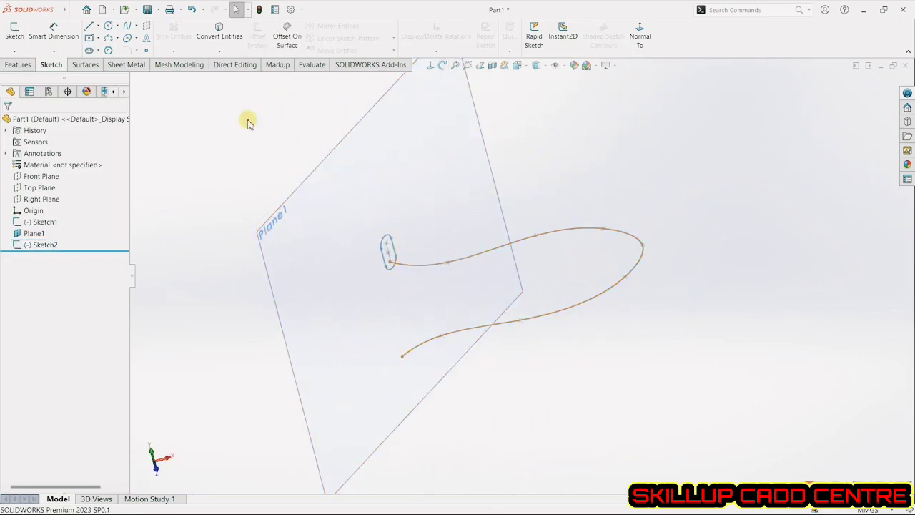
{"action": "left_click", "coordinate": [26, 69]}
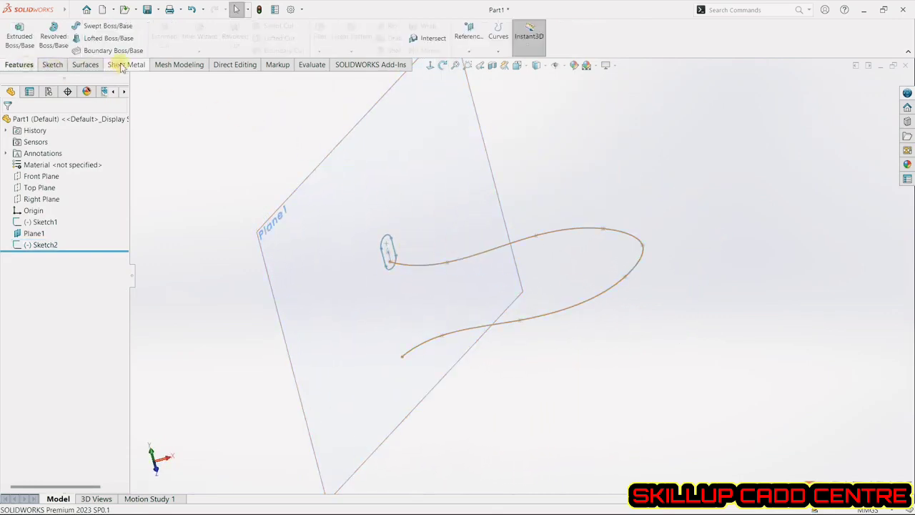
{"action": "left_click", "coordinate": [114, 25]}
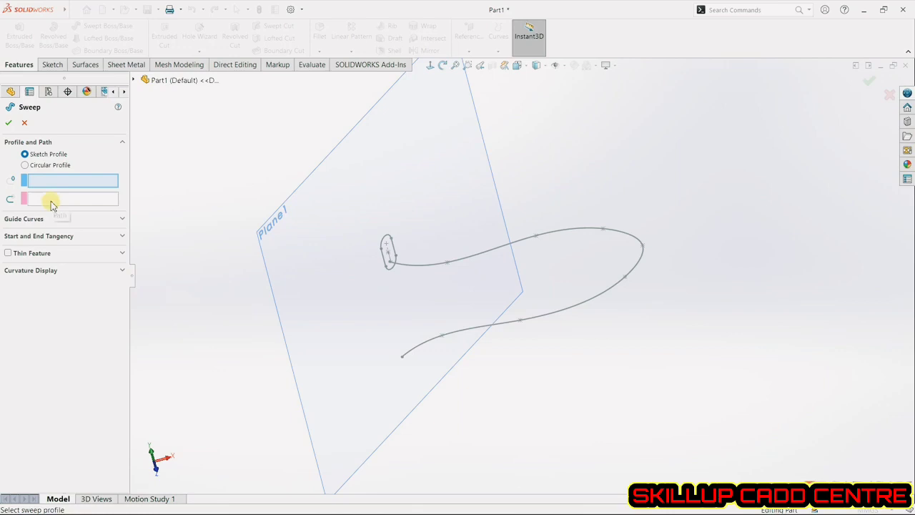
{"action": "left_click", "coordinate": [386, 242]}
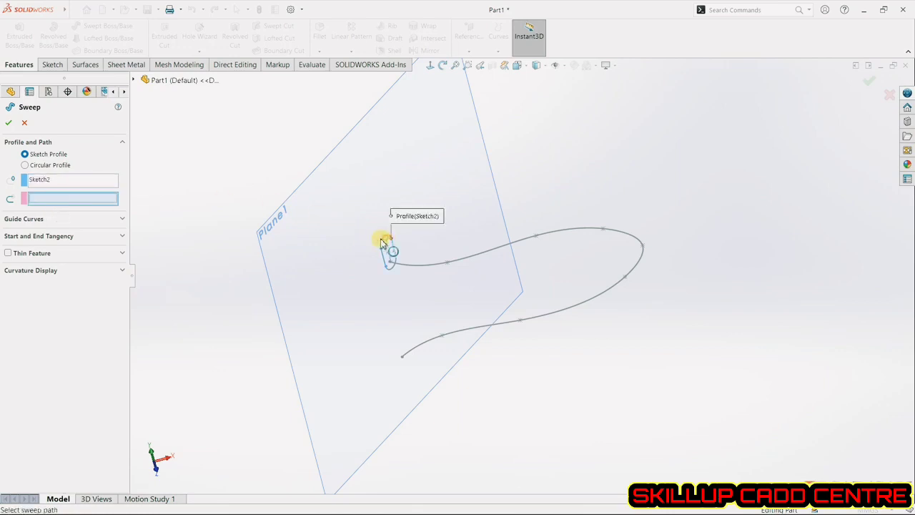
{"action": "left_click", "coordinate": [435, 265]}
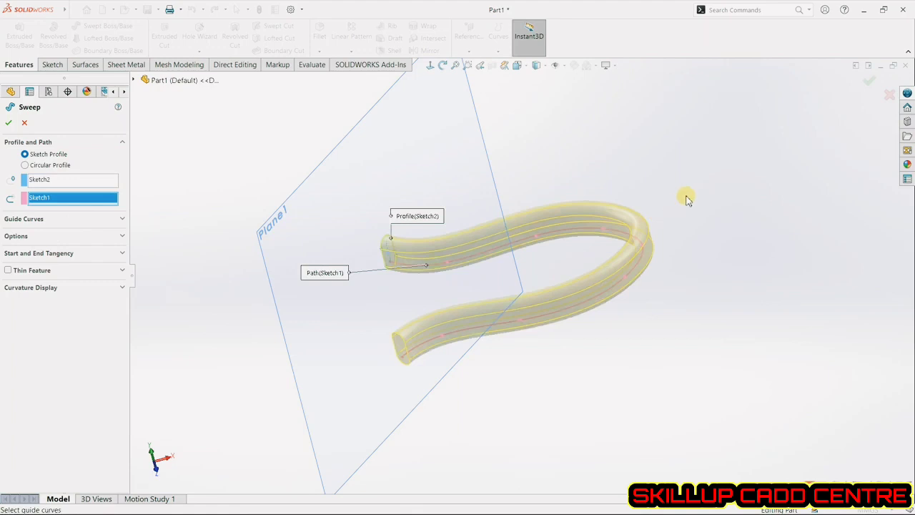
{"action": "left_click", "coordinate": [869, 82]}
Step: Inspect the swept body from another angle and undo the sweep
{"action": "middle_click_drag", "start_coordinate": [729, 276], "coordinate": [683, 297]}
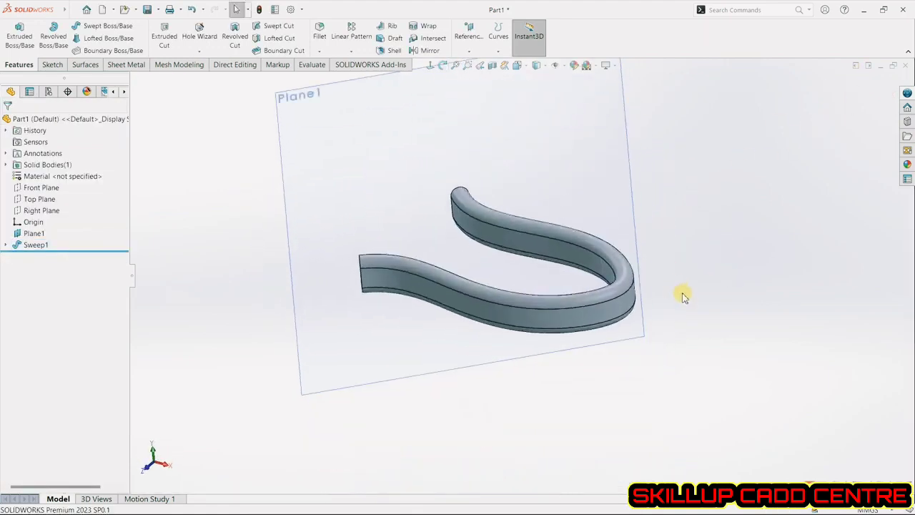
{"action": "scroll", "coordinate": [457, 203], "scroll_direction": "down", "scroll_amount": 2}
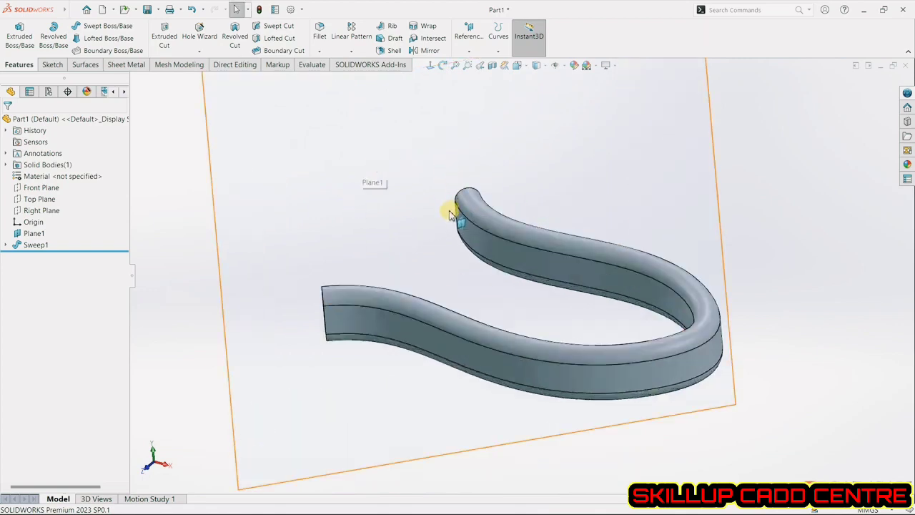
{"action": "left_click", "coordinate": [192, 10]}
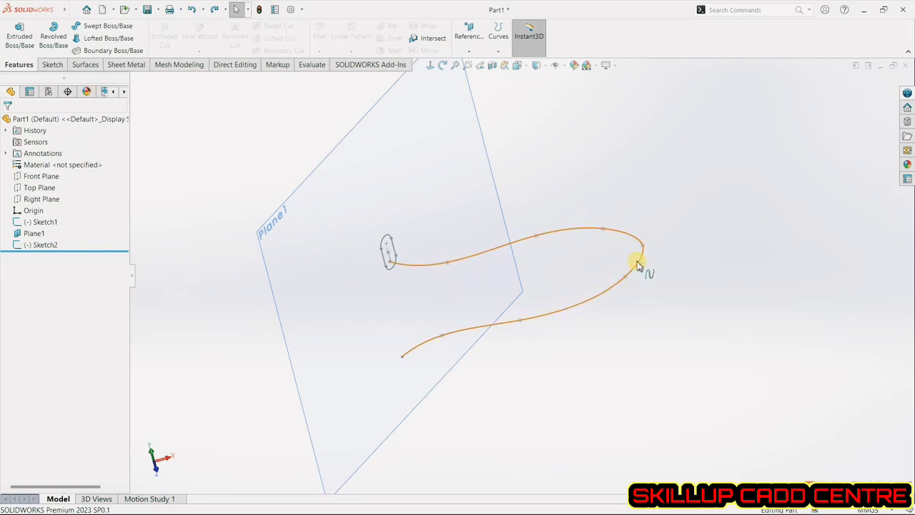
Step: Edit the spline sketch, pull an interior spline point inward to form a sharp bend, and exit the sketch
{"action": "left_click", "coordinate": [622, 238]}
{"action": "left_click", "coordinate": [654, 226]}
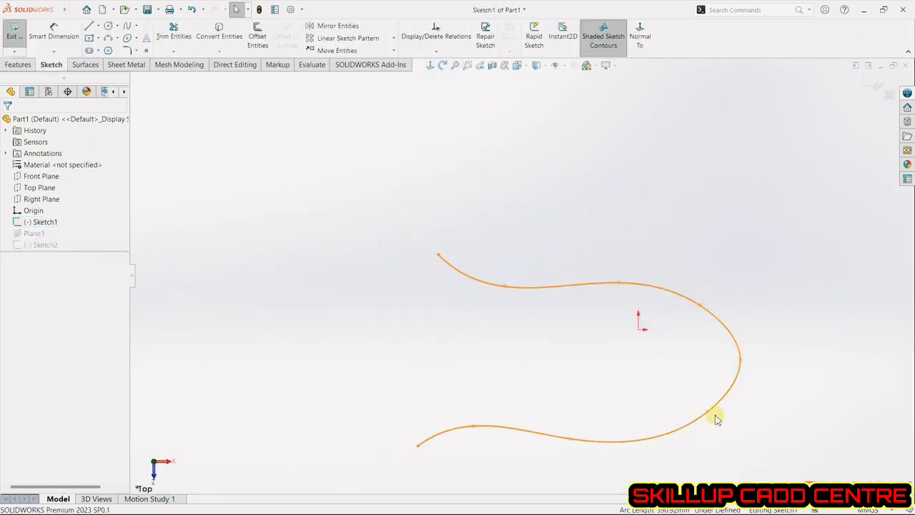
{"action": "left_click_drag", "start_coordinate": [701, 308], "coordinate": [695, 356]}
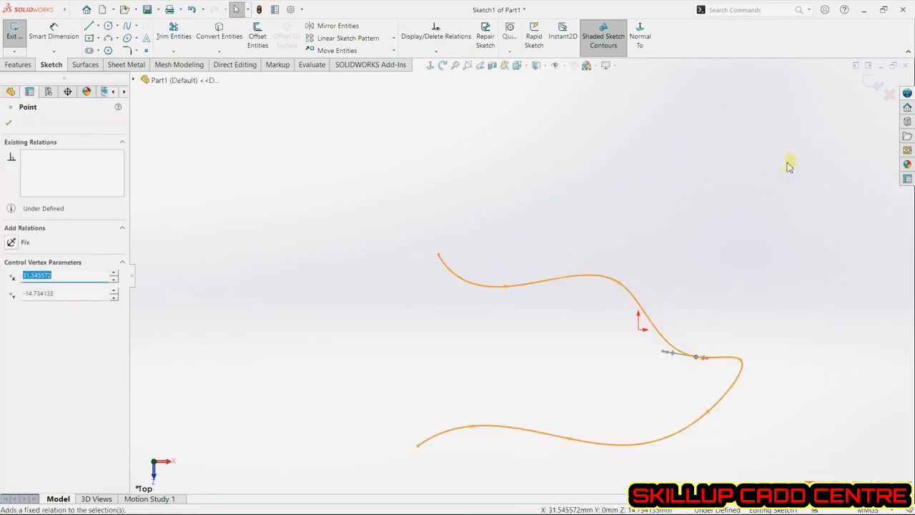
{"action": "left_click", "coordinate": [787, 160]}
{"action": "key", "text": "ctrl+b"}
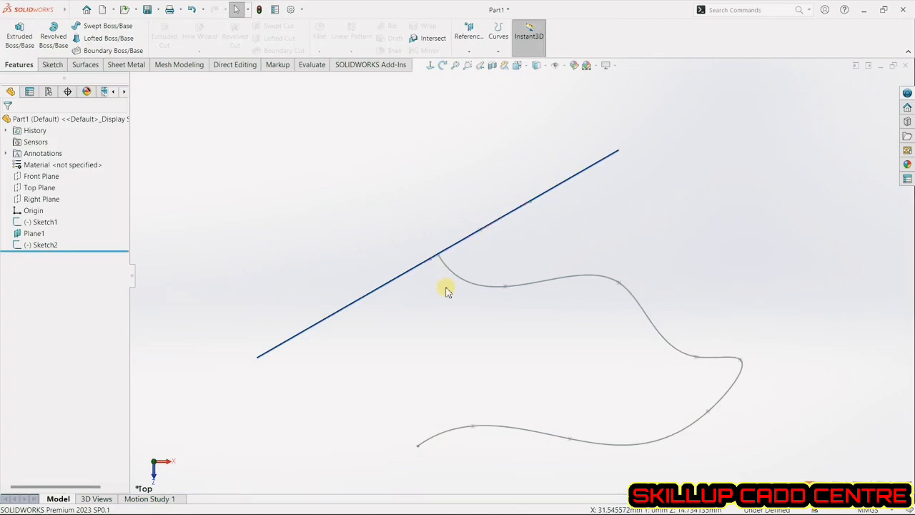
Step: Edit the slot sketch, reshaping the slot to about 23 mm wide and 19 mm between centres, and exit the sketch
{"action": "middle_click_drag", "start_coordinate": [678, 319], "coordinate": [672, 240]}
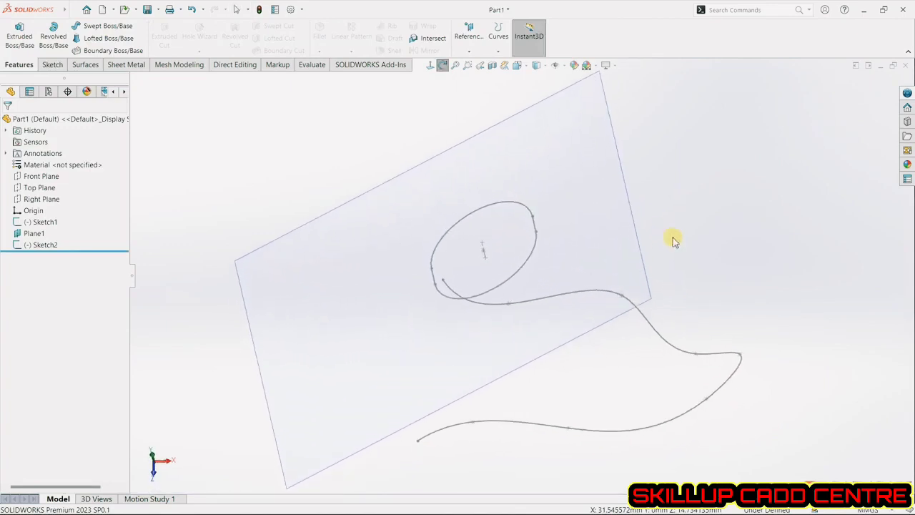
{"action": "double_click", "coordinate": [536, 227]}
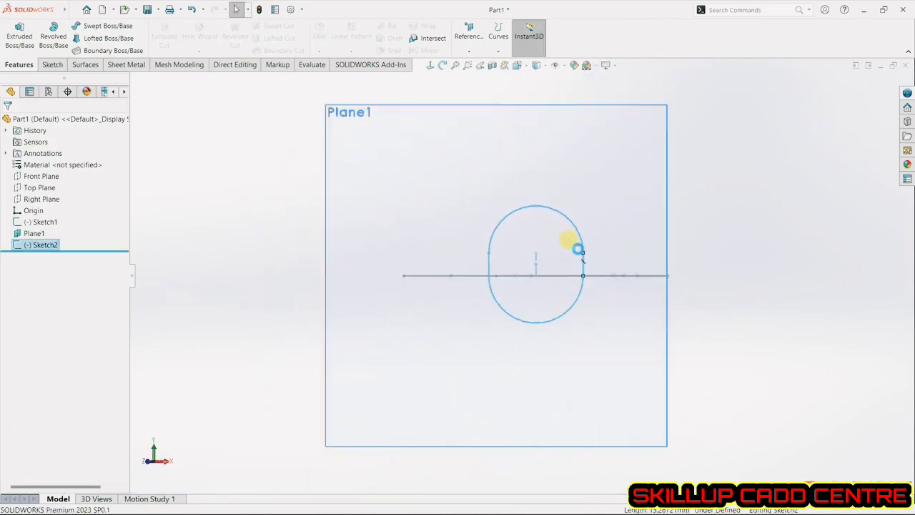
{"action": "left_click_drag", "start_coordinate": [584, 252], "coordinate": [546, 255]}
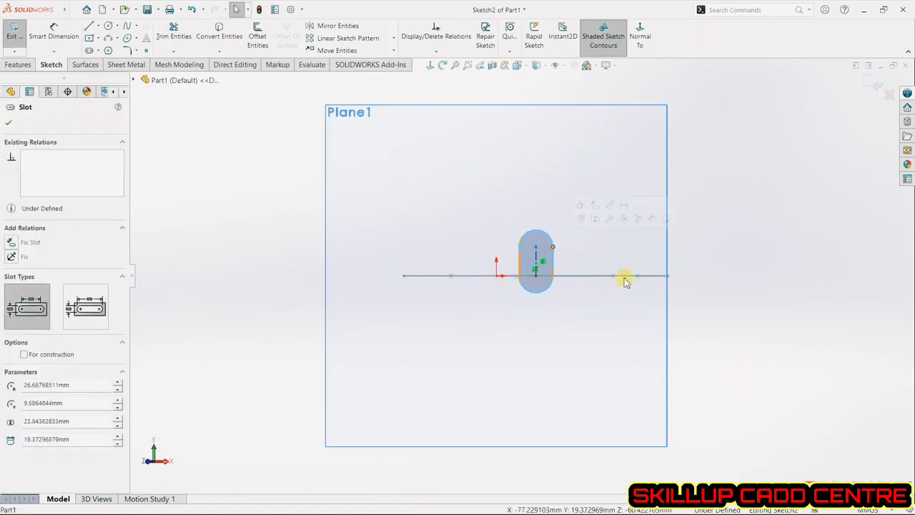
{"action": "left_click", "coordinate": [627, 280]}
{"action": "left_click", "coordinate": [539, 266]}
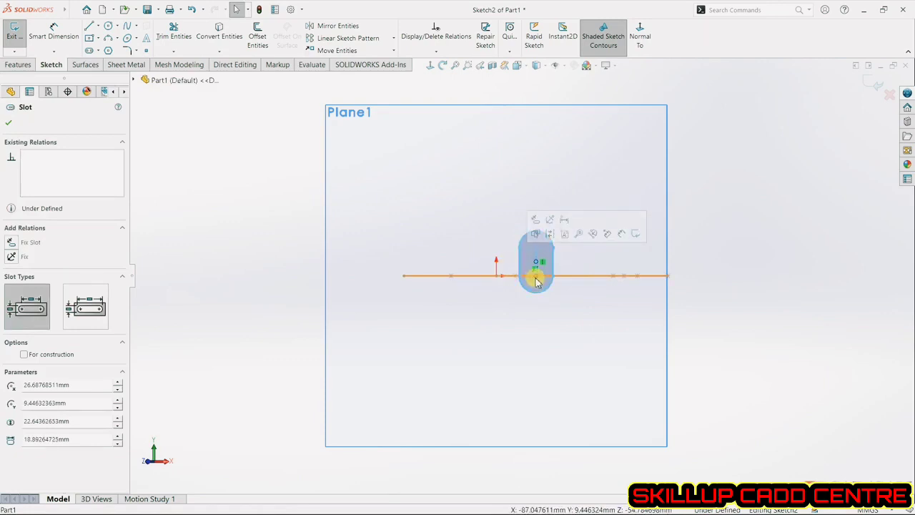
{"action": "left_click", "coordinate": [536, 277]}
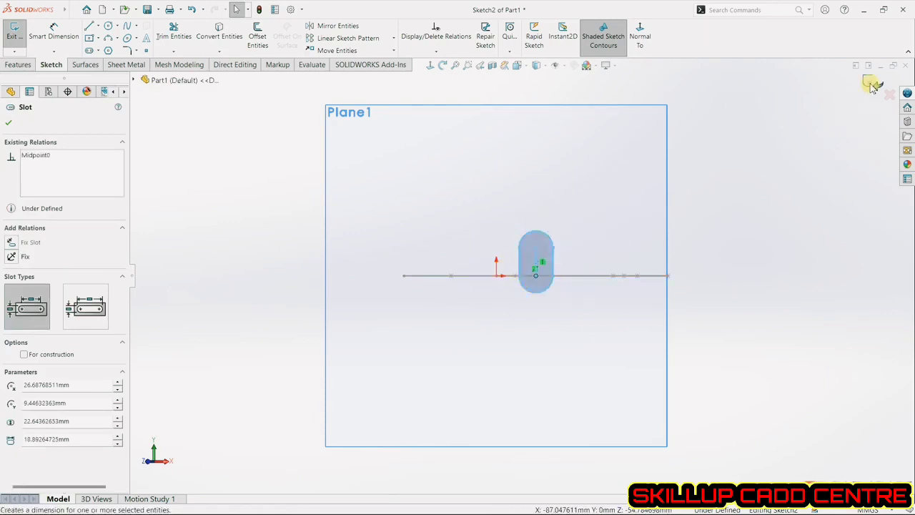
{"action": "left_click", "coordinate": [872, 85]}
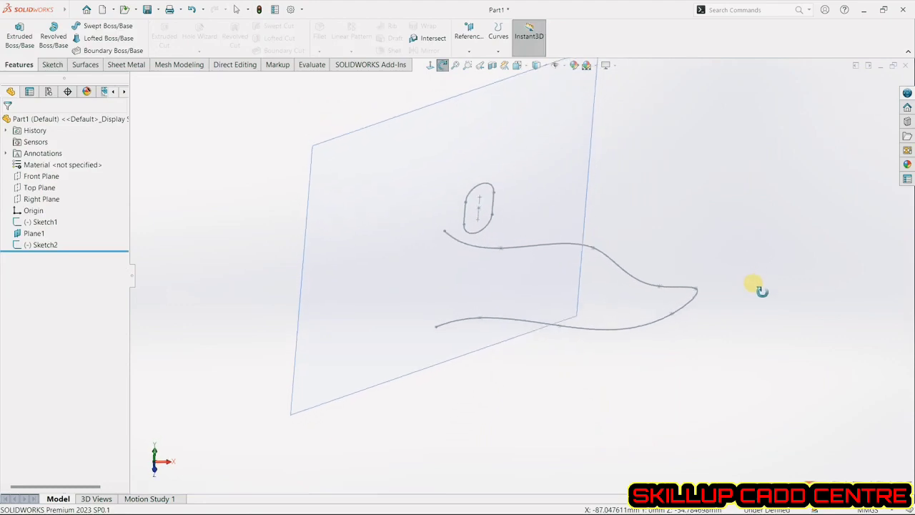
Step: Try a Swept Boss/Base with the slot sketch as profile and the sharply bent spline as path
{"action": "left_click", "coordinate": [104, 27]}
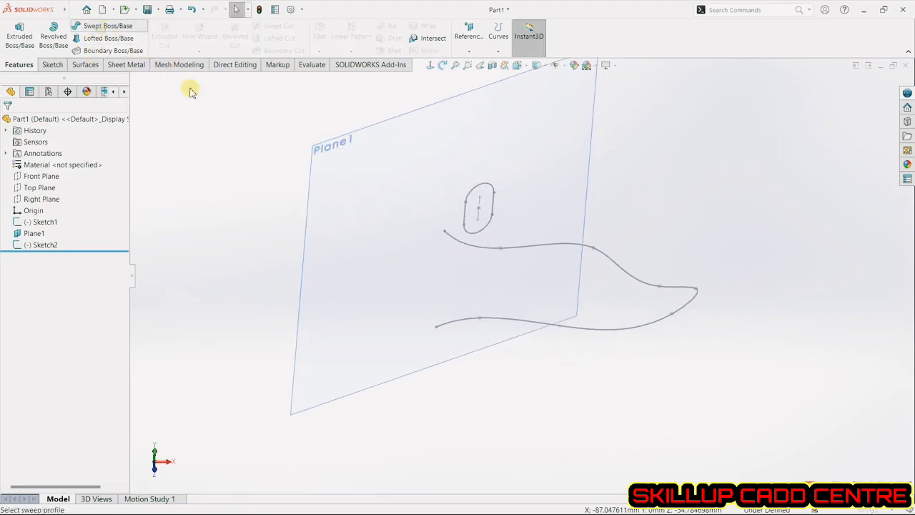
{"action": "left_click", "coordinate": [481, 190]}
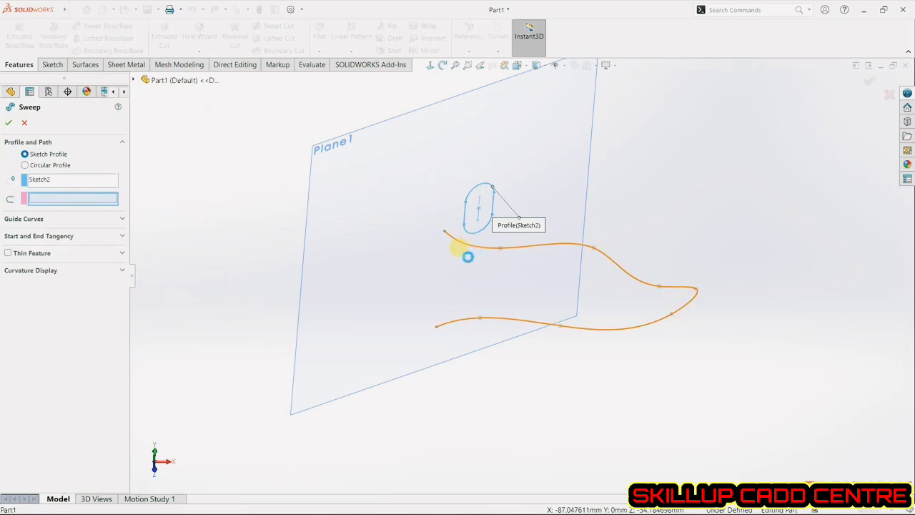
{"action": "left_click", "coordinate": [424, 250]}
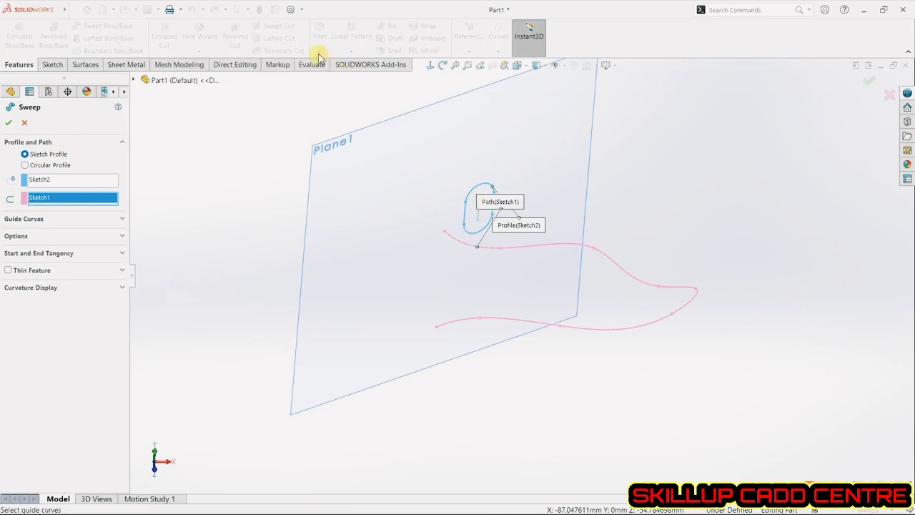
{"action": "mouse_move", "coordinate": [515, 179]}
{"action": "middle_mouse_down"}
{"action": "mouse_move", "coordinate": [474, 246]}
{"action": "mouse_move", "coordinate": [454, 242]}
{"action": "mouse_move", "coordinate": [454, 289]}
{"action": "mouse_move", "coordinate": [498, 236]}
{"action": "middle_mouse_up"}
{"action": "scroll", "coordinate": [545, 247], "scroll_direction": "up", "scroll_amount": 4}
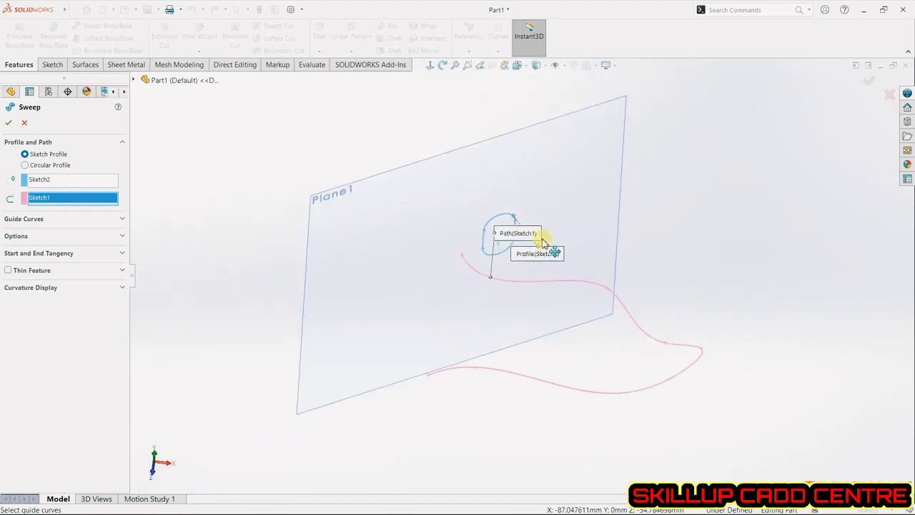
{"action": "scroll", "coordinate": [526, 249], "scroll_direction": "down", "scroll_amount": 3}
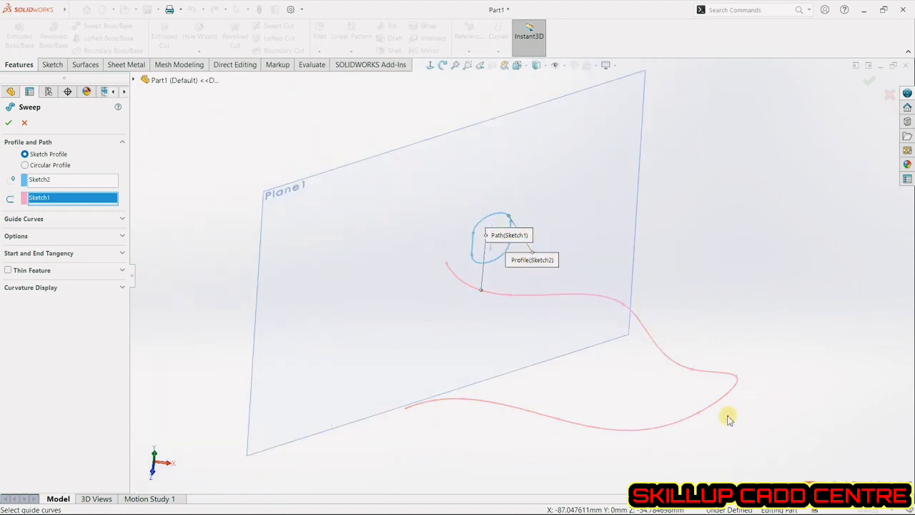
{"action": "left_click", "coordinate": [25, 123]}
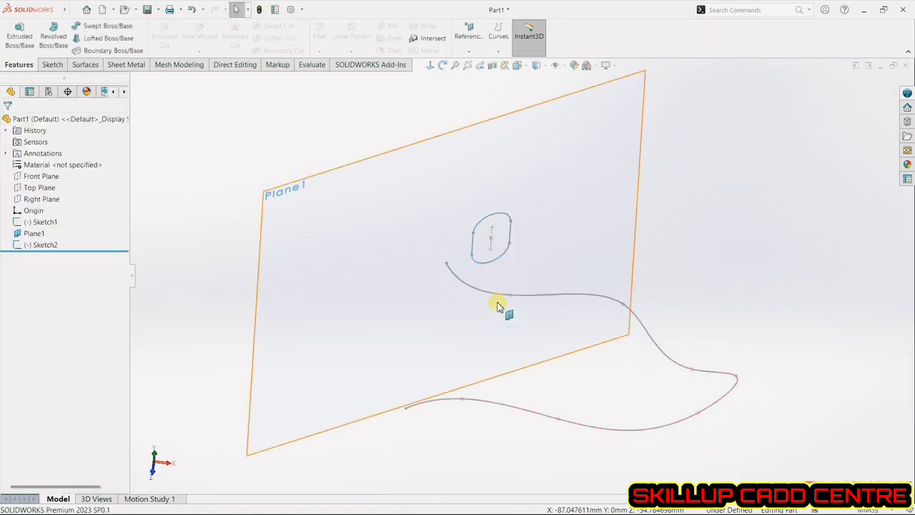
Step: Undo the last operation, leave the slot sketch, and delete that sketch from the part
{"action": "left_click", "coordinate": [194, 11]}
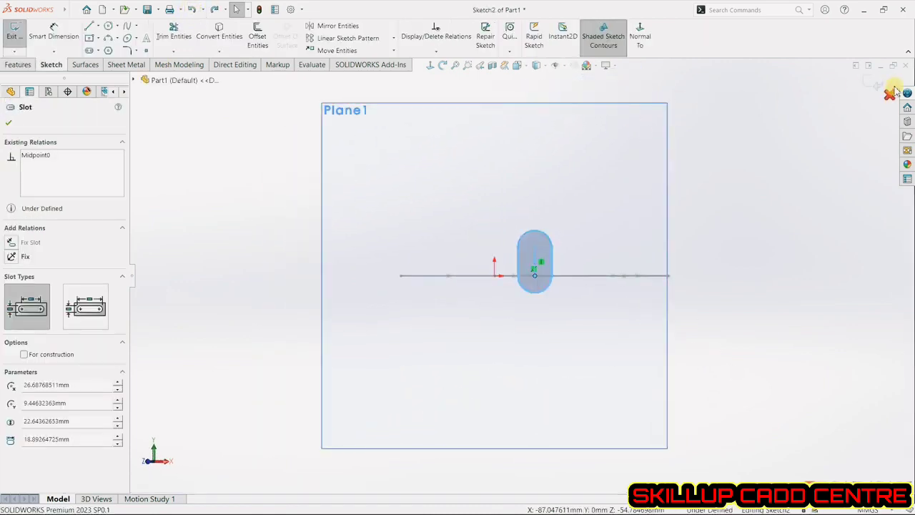
{"action": "left_click", "coordinate": [888, 100]}
{"action": "left_click", "coordinate": [477, 263]}
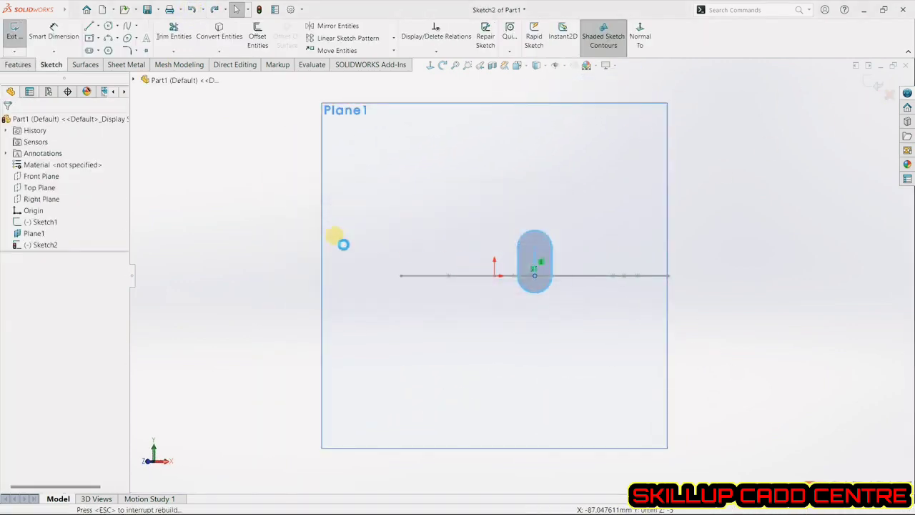
{"action": "left_click", "coordinate": [54, 248]}
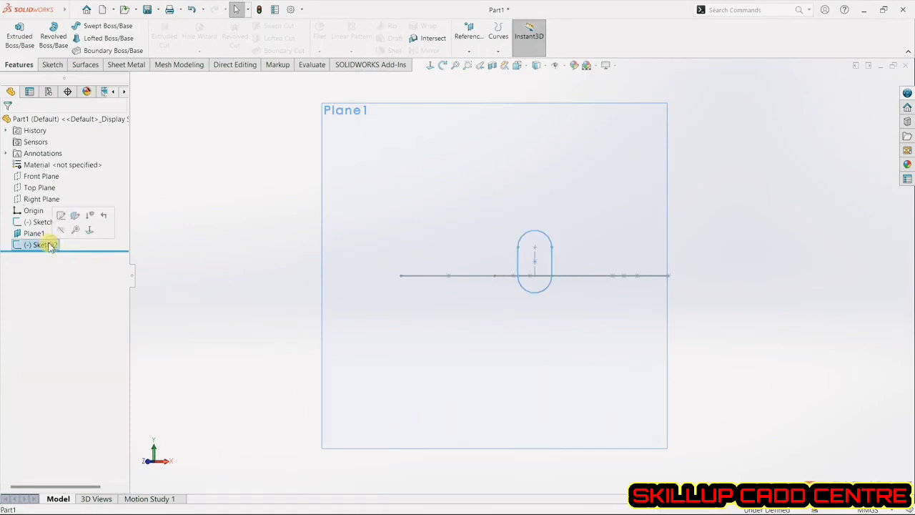
{"action": "right_click", "coordinate": [54, 247]}
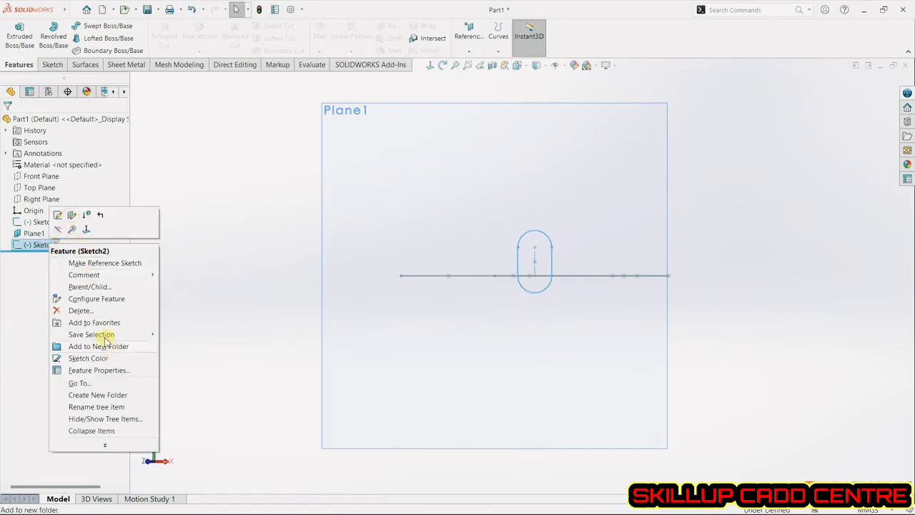
{"action": "left_click", "coordinate": [79, 310]}
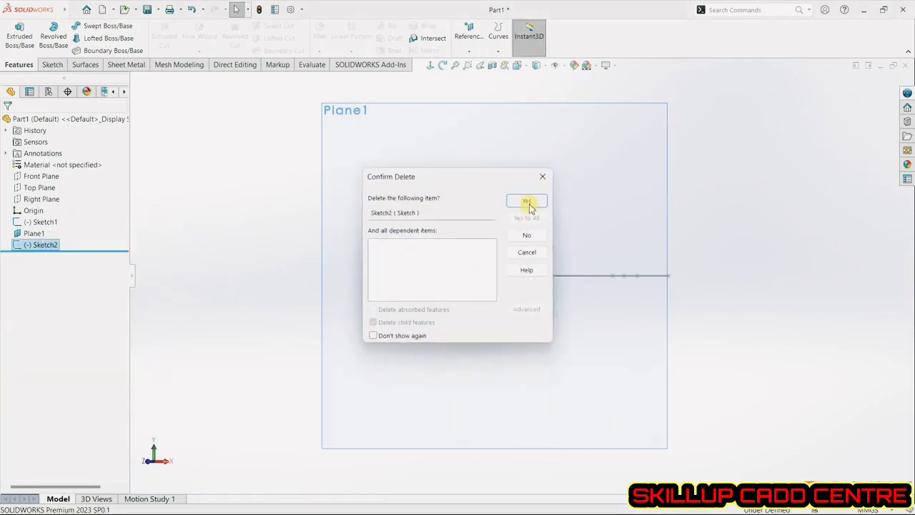
{"action": "left_click", "coordinate": [528, 202]}
Step: Delete the spline sketch together with its dependent reference plane
{"action": "middle_click_drag", "start_coordinate": [528, 206], "coordinate": [580, 303]}
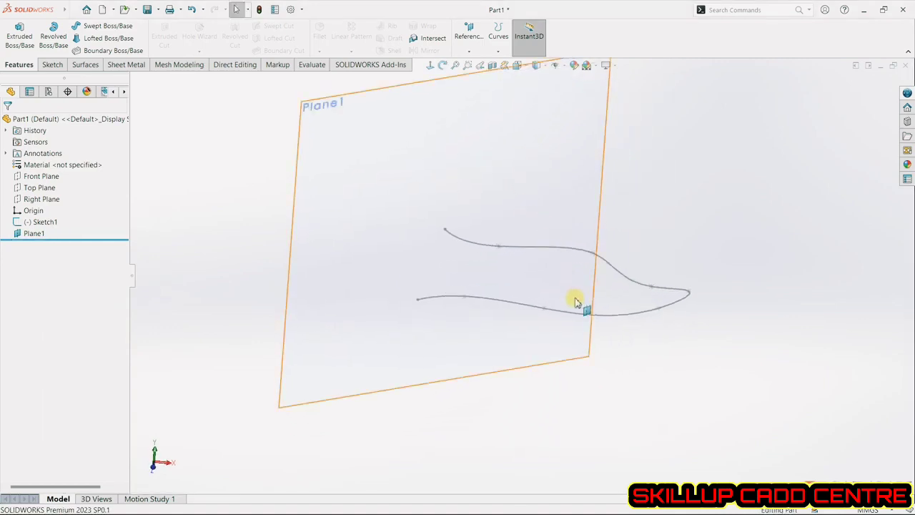
{"action": "left_click", "coordinate": [638, 290]}
{"action": "right_click", "coordinate": [637, 289]}
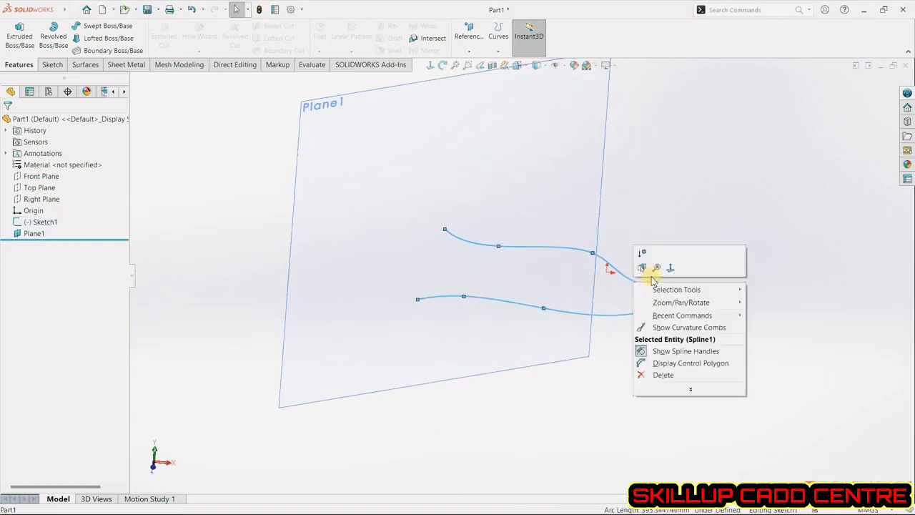
{"action": "left_click", "coordinate": [663, 375]}
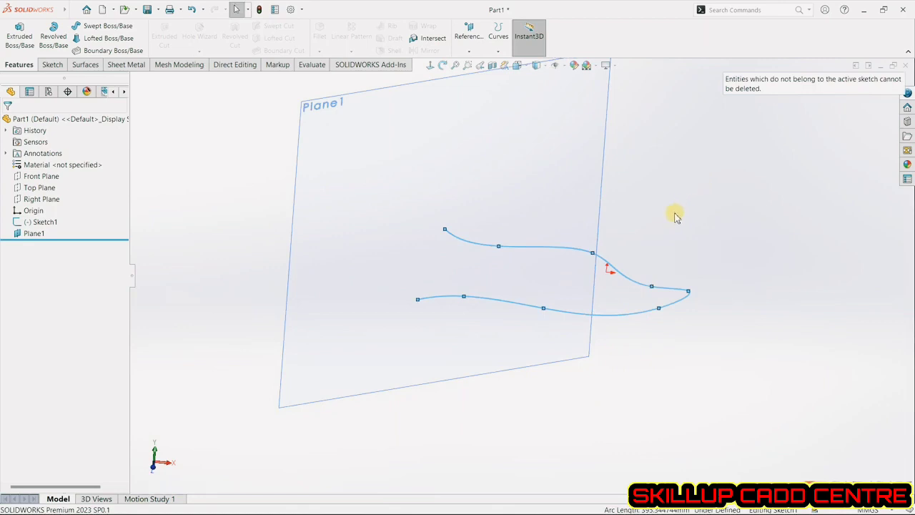
{"action": "right_click", "coordinate": [39, 222]}
{"action": "left_click", "coordinate": [69, 287]}
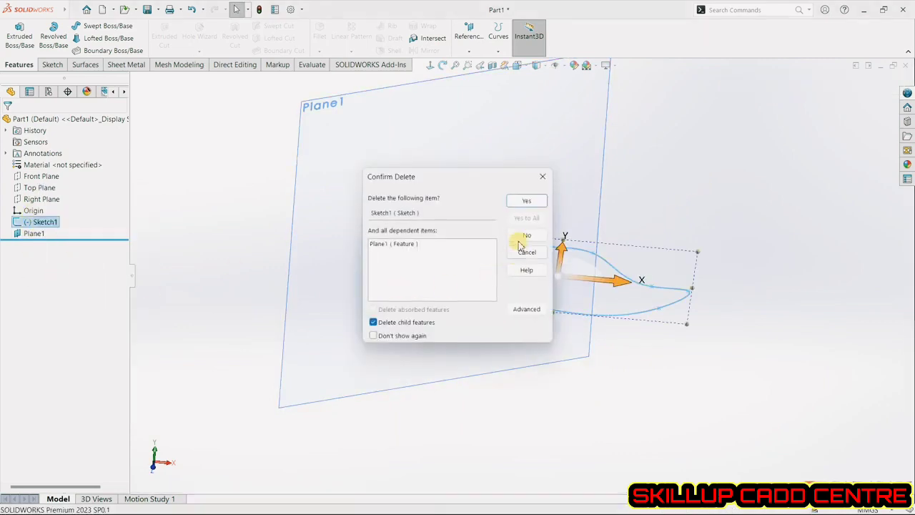
{"action": "left_click", "coordinate": [527, 203]}
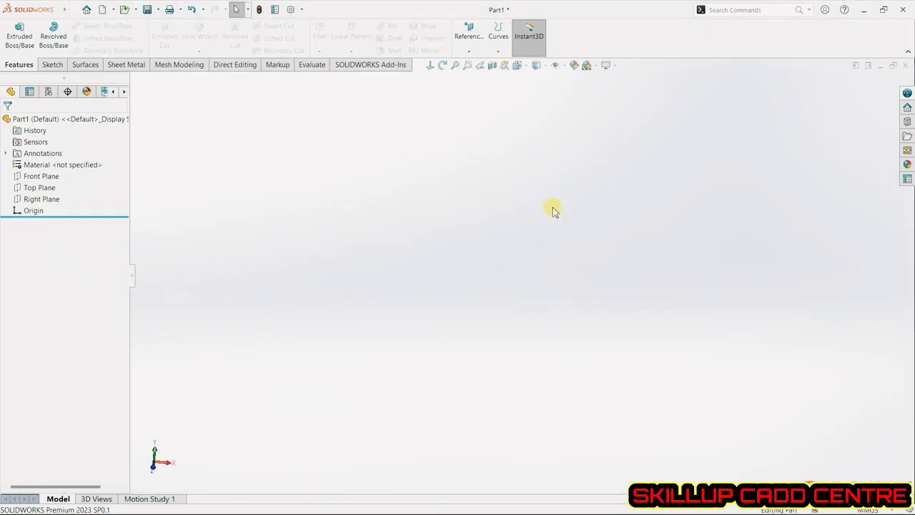
Step: Start a Helix and Spiral on the Top Plane and sketch a base circle of about 38 mm radius centred on the origin
{"action": "left_click", "coordinate": [498, 51]}
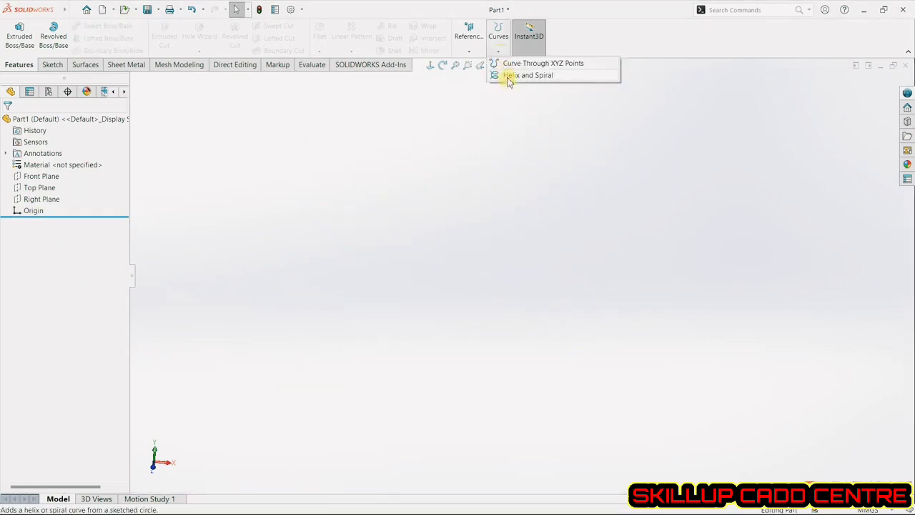
{"action": "left_click", "coordinate": [509, 76]}
{"action": "middle_click_drag", "start_coordinate": [378, 268], "coordinate": [355, 244]}
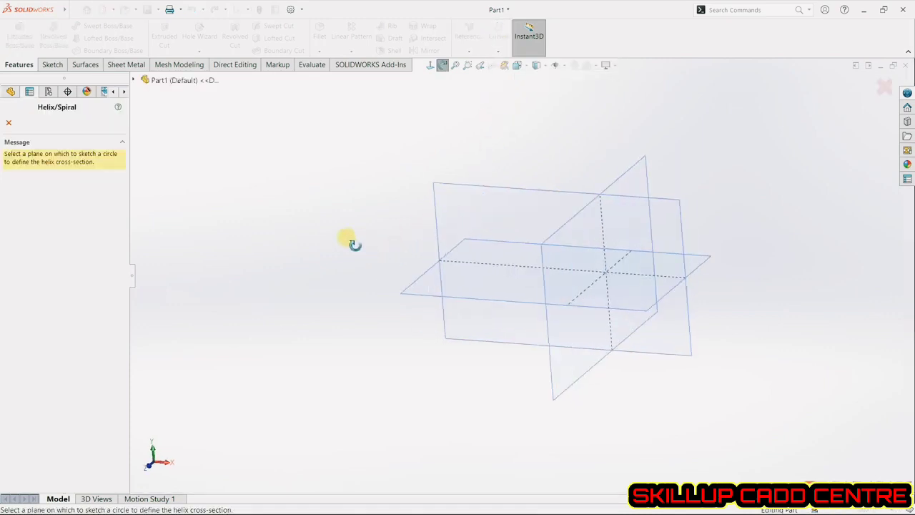
{"action": "left_click", "coordinate": [433, 265]}
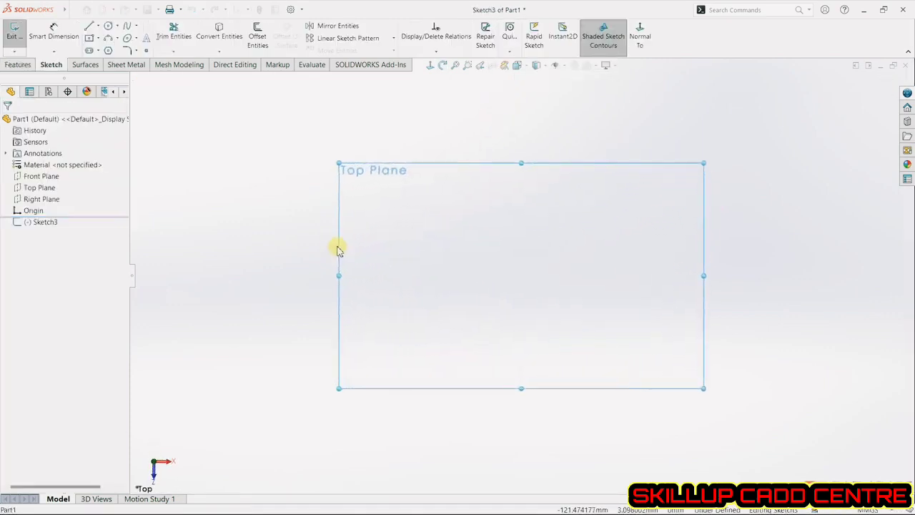
{"action": "left_click", "coordinate": [108, 27]}
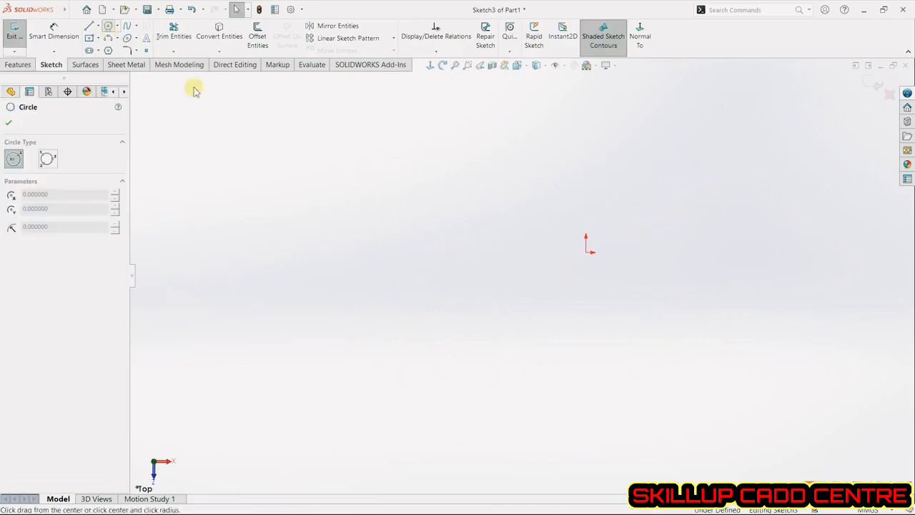
{"action": "left_click", "coordinate": [585, 252]}
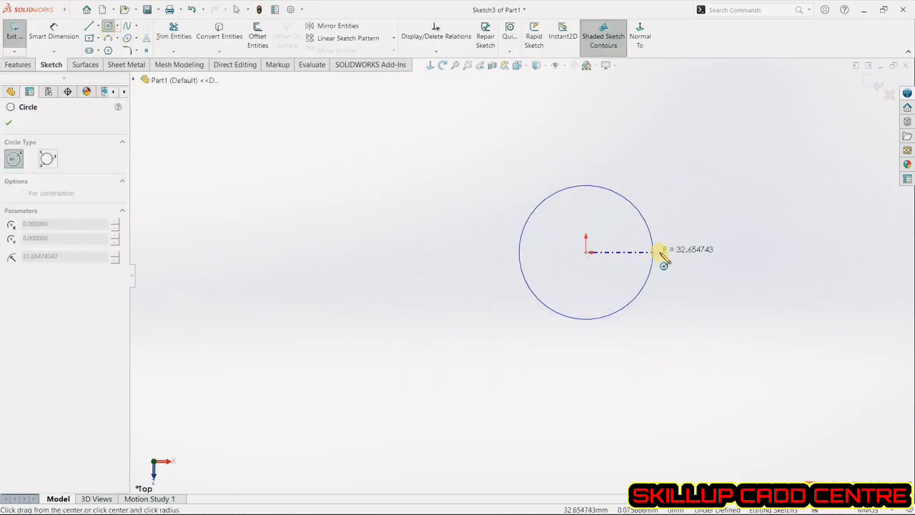
{"action": "left_click", "coordinate": [664, 252]}
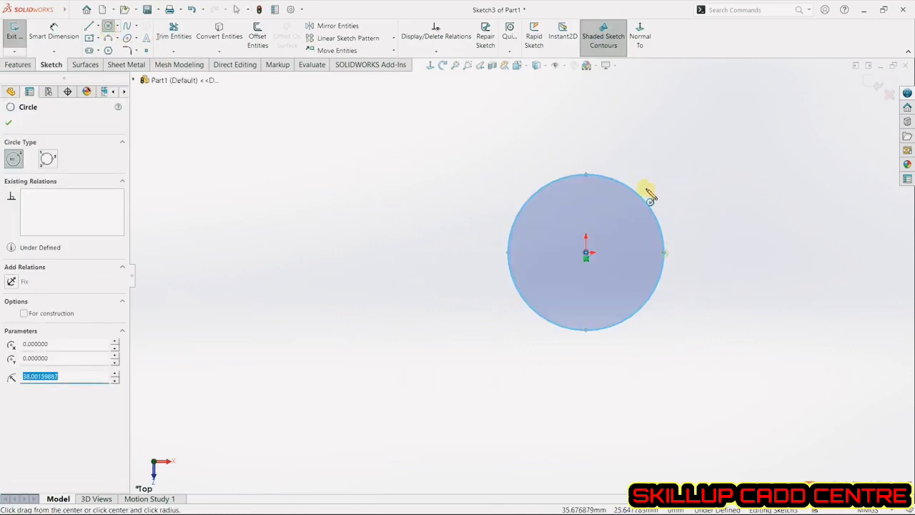
Step: Set the circle's diameter to 60 mm and exit the sketch to define the helix
{"action": "left_click", "coordinate": [66, 41]}
{"action": "left_click", "coordinate": [619, 182]}
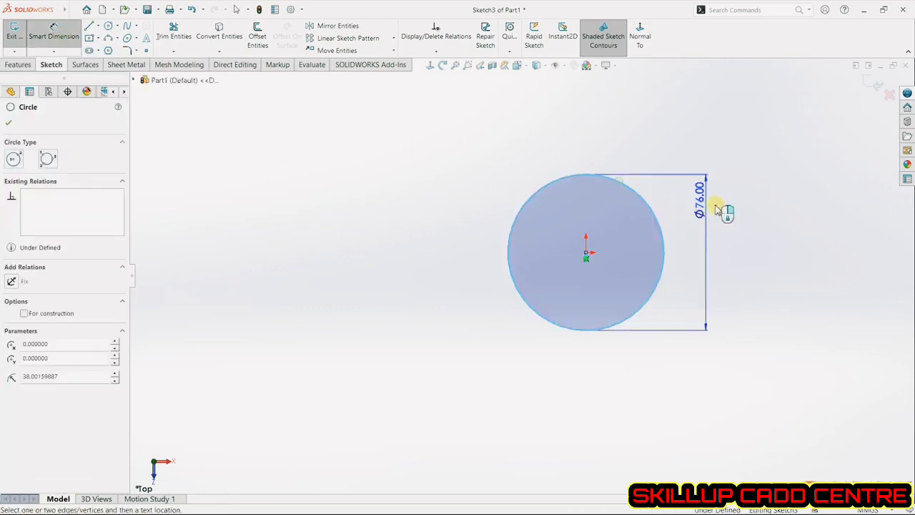
{"action": "left_click", "coordinate": [741, 216]}
{"action": "type", "text": "0"}
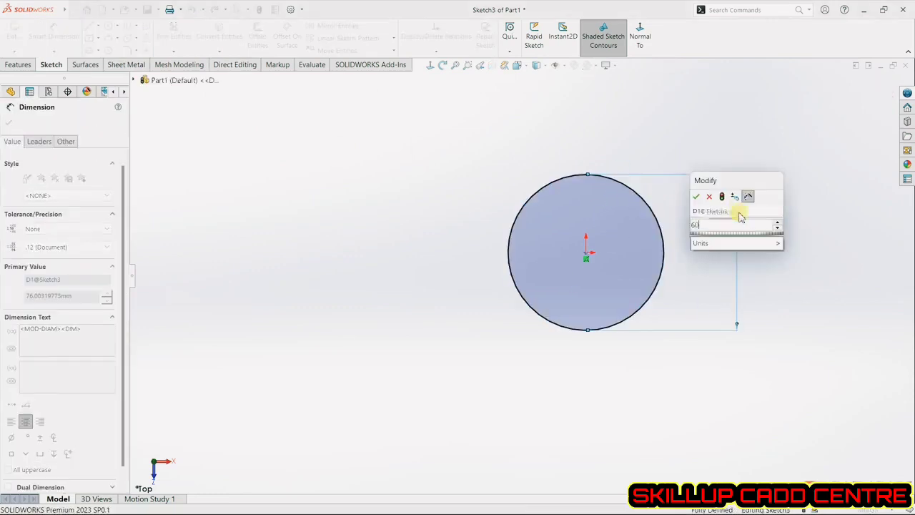
{"action": "key", "text": "Return"}
{"action": "left_click", "coordinate": [853, 80]}
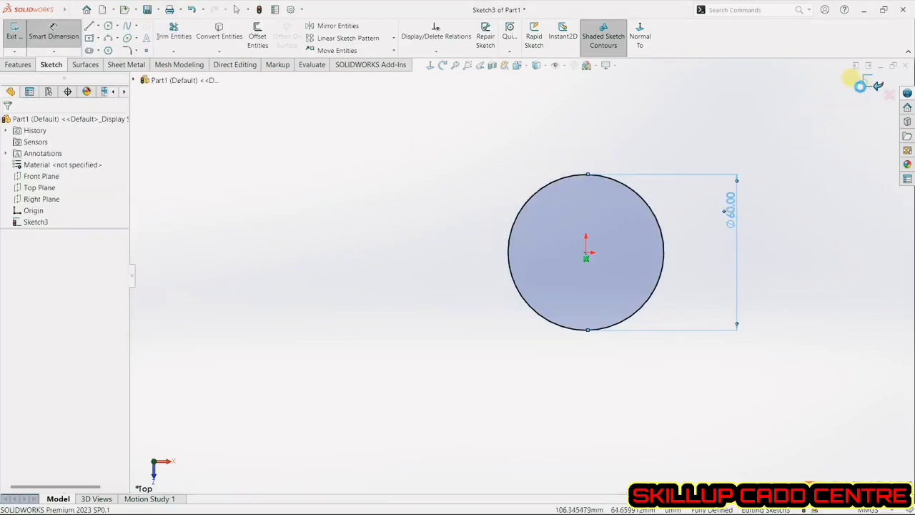
{"action": "scroll", "coordinate": [443, 315], "scroll_direction": "up", "scroll_amount": 5}
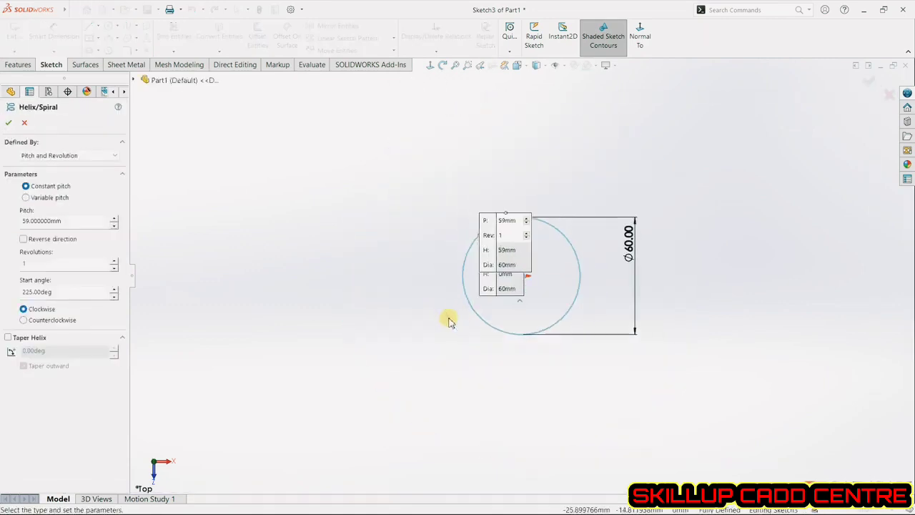
Step: Set the helix to a constant pitch of 20 mm with 5 revolutions
{"action": "middle_click_drag", "start_coordinate": [445, 319], "coordinate": [547, 167]}
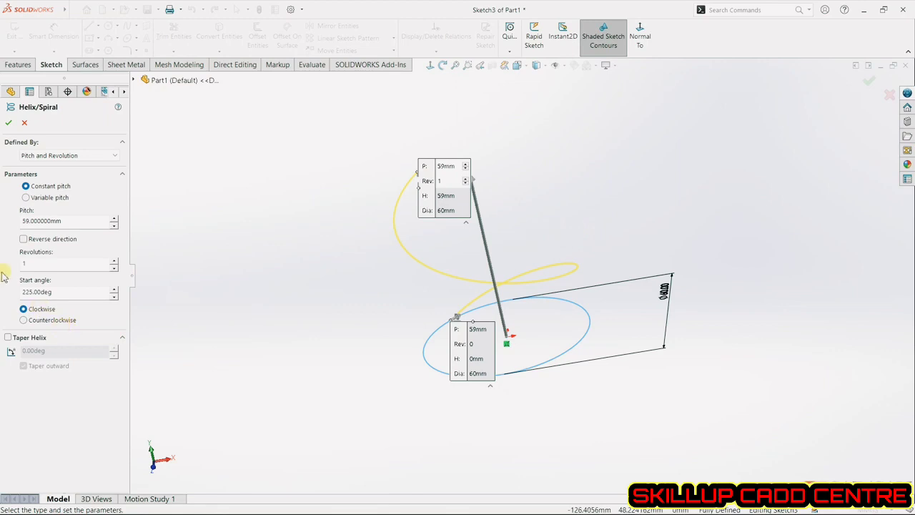
{"action": "double_click", "coordinate": [72, 223]}
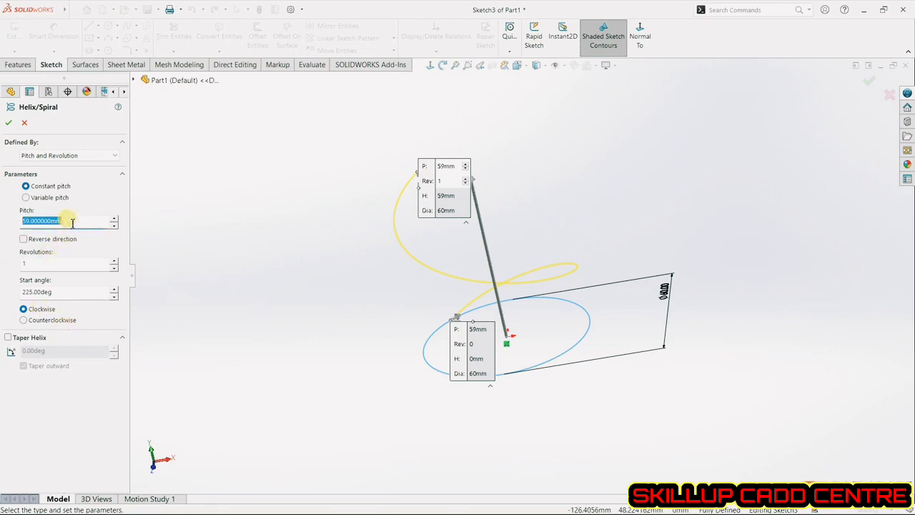
{"action": "type", "text": "20"}
{"action": "key", "text": "Return"}
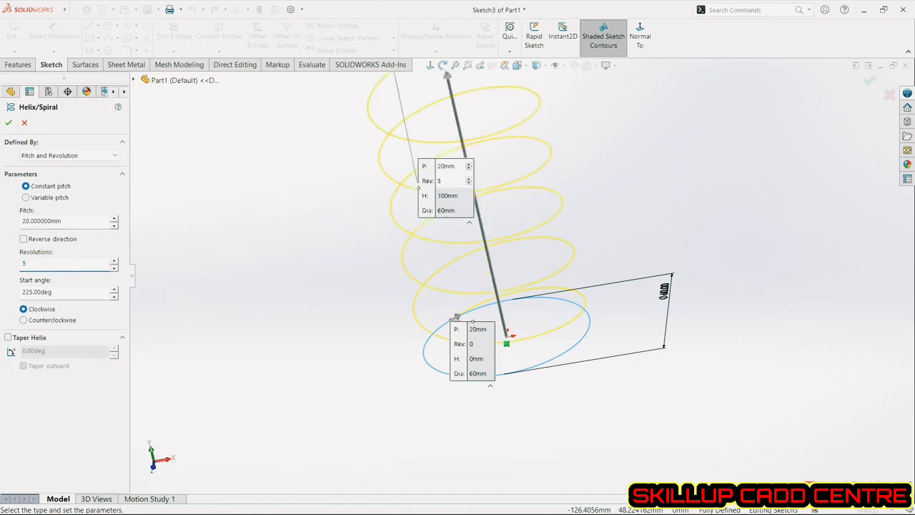
{"action": "scroll", "coordinate": [445, 229], "scroll_direction": "up", "scroll_amount": 3}
{"action": "scroll", "coordinate": [488, 138], "scroll_direction": "down", "scroll_amount": 2}
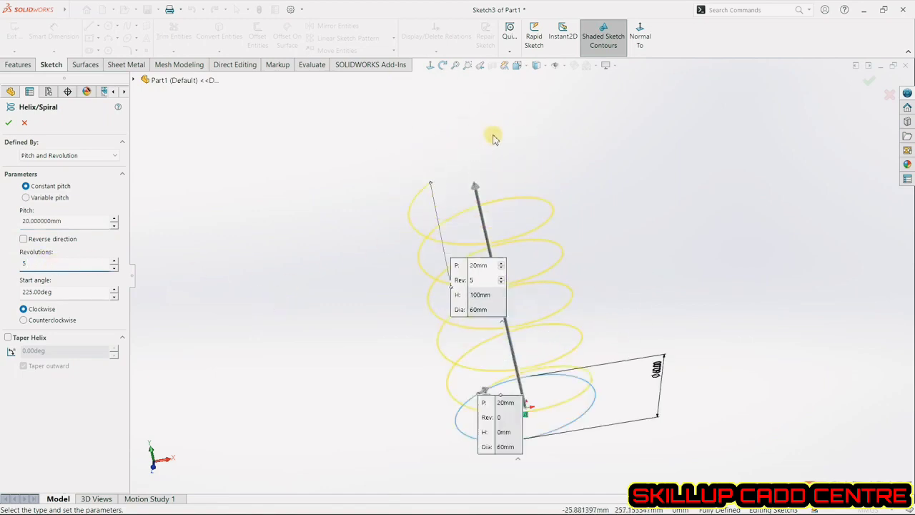
Step: Set the helix start angle to 0° and move the start-point callout clear of the curve
{"action": "left_click", "coordinate": [66, 290]}
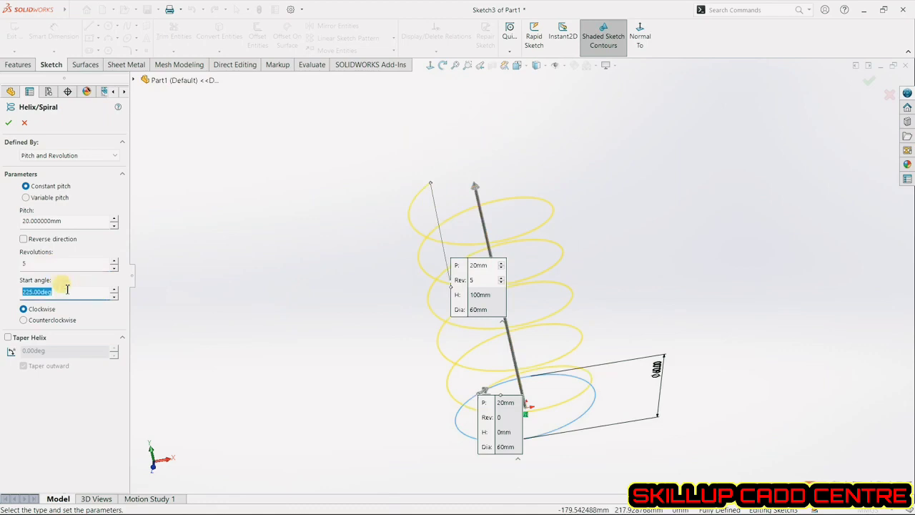
{"action": "type", "text": "0"}
{"action": "key", "text": "Return"}
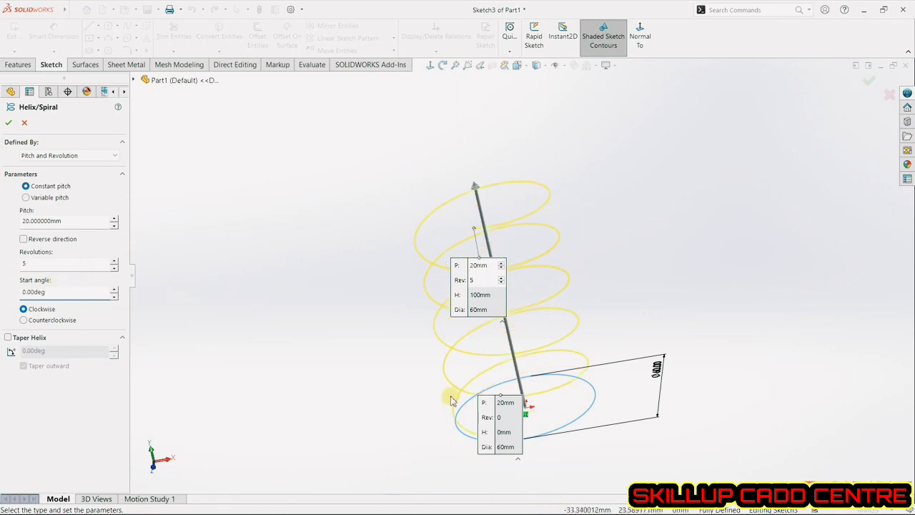
{"action": "left_click_drag", "start_coordinate": [486, 401], "coordinate": [395, 360]}
{"action": "scroll", "coordinate": [529, 467], "scroll_direction": "up", "scroll_amount": 3}
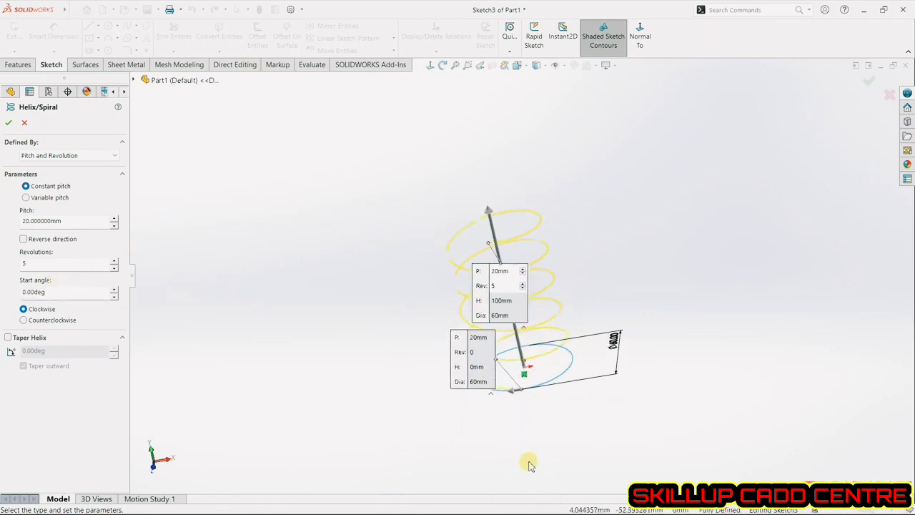
{"action": "scroll", "coordinate": [528, 458], "scroll_direction": "down", "scroll_amount": 3}
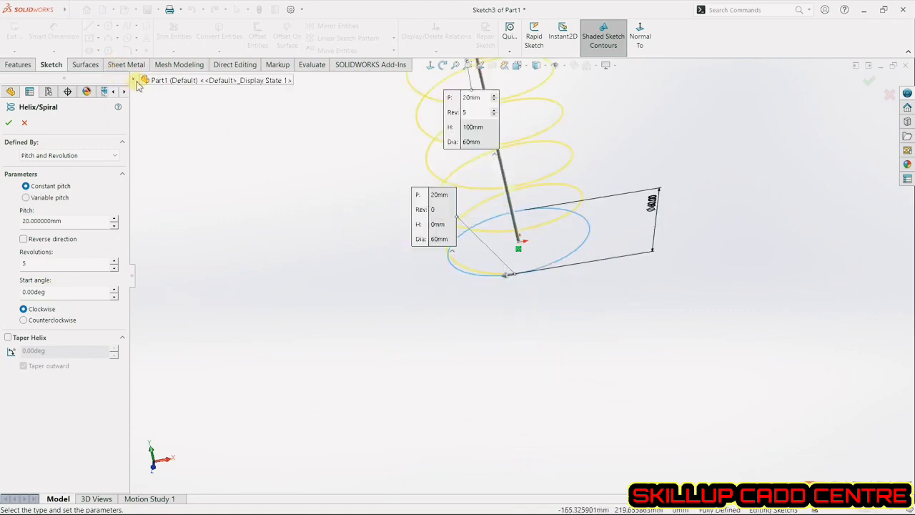
Step: Expand the part's feature tree beside the helix preview and change the helix rotation to counterclockwise
{"action": "left_click", "coordinate": [136, 81]}
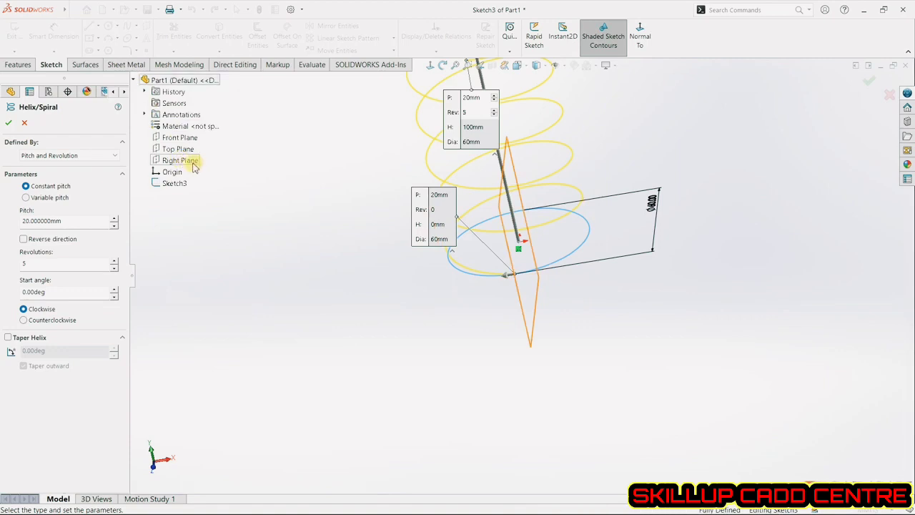
{"action": "middle_click_drag", "start_coordinate": [235, 183], "coordinate": [248, 184]}
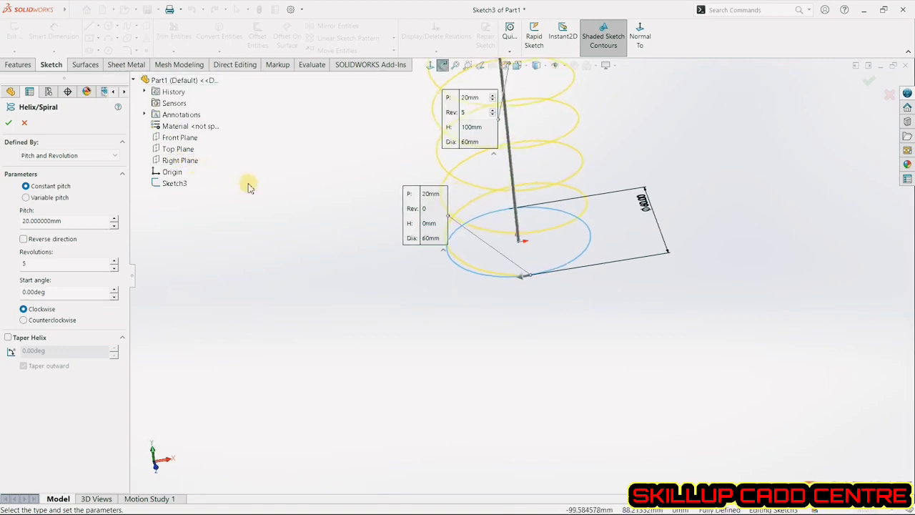
{"action": "right_click", "coordinate": [175, 160]}
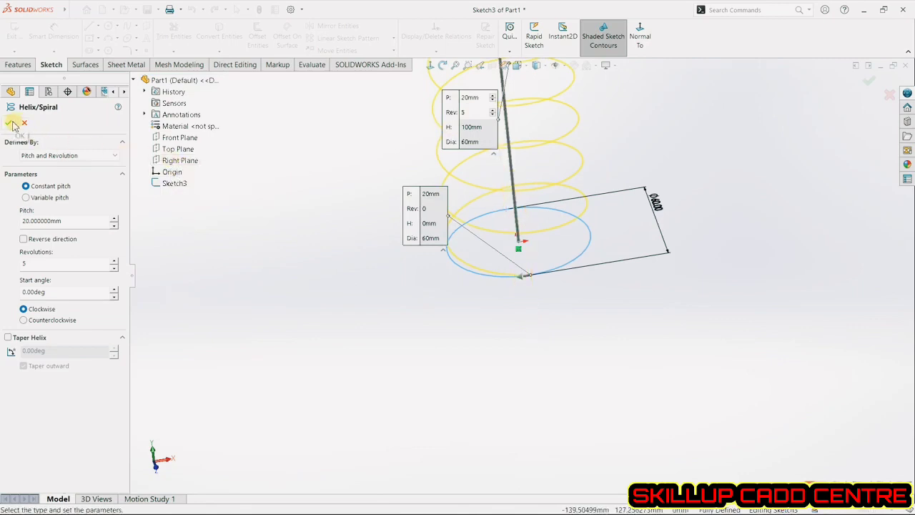
{"action": "scroll", "coordinate": [491, 358], "scroll_direction": "up", "scroll_amount": 3}
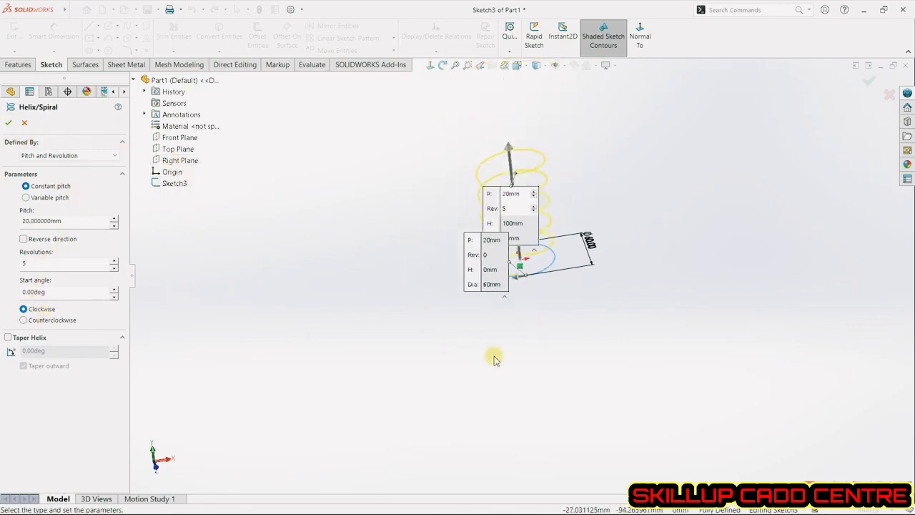
{"action": "middle_click_drag", "start_coordinate": [491, 358], "coordinate": [585, 164]}
{"action": "middle_click_drag", "start_coordinate": [559, 308], "coordinate": [419, 298]}
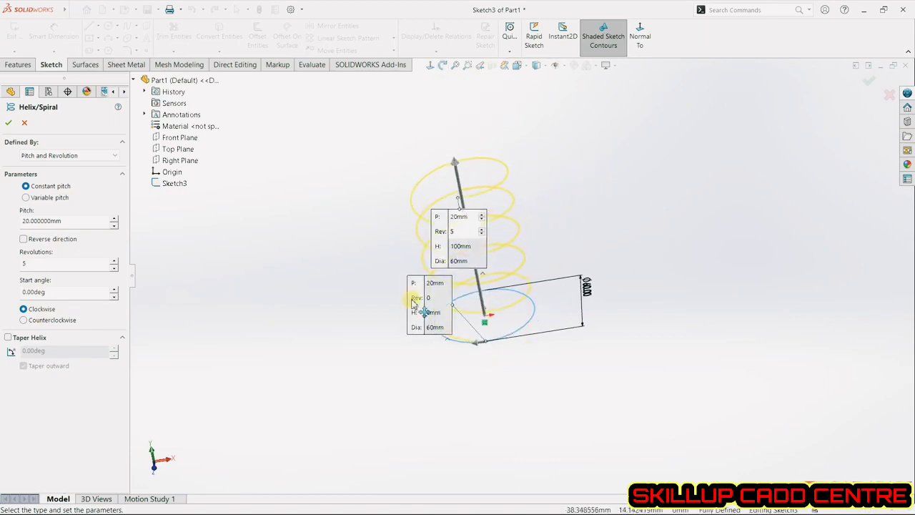
{"action": "left_click", "coordinate": [39, 321]}
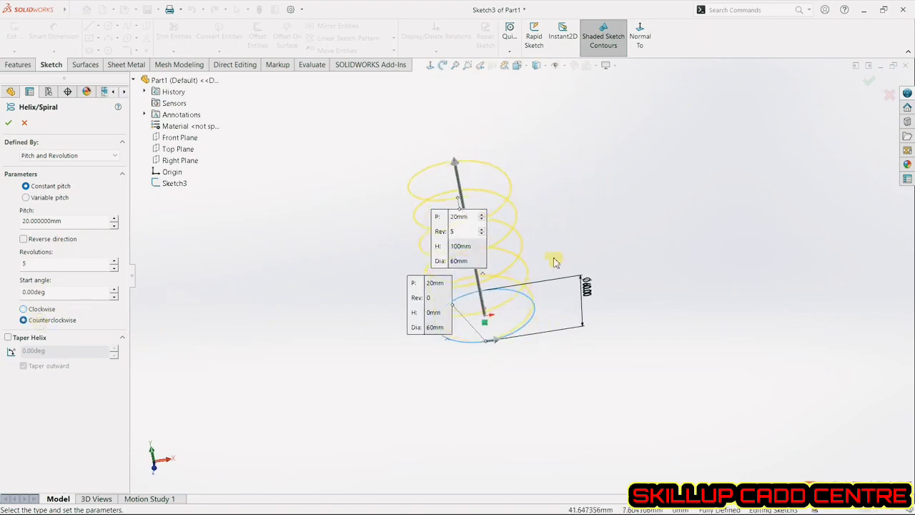
Step: Try a 10° taper on the helix both outward and inward, and turn the taper off
{"action": "left_click", "coordinate": [40, 338]}
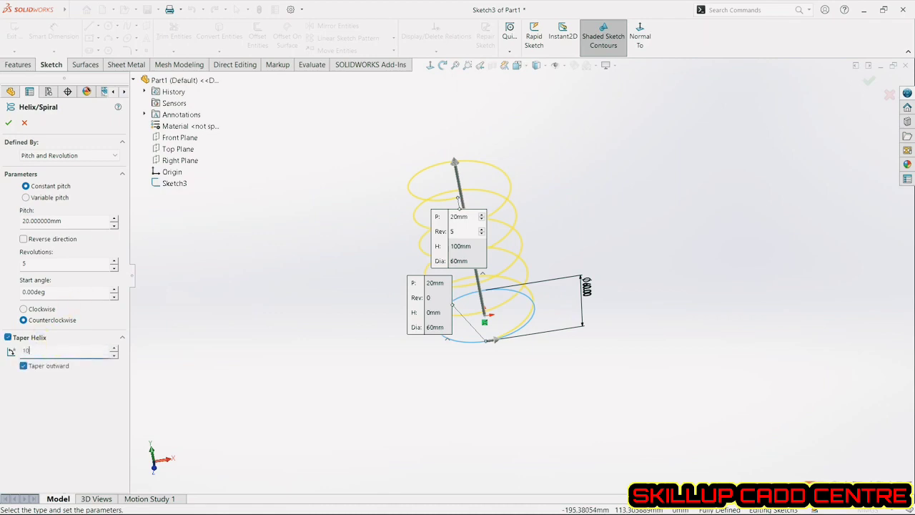
{"action": "type", "text": "10"}
{"action": "key", "text": "Return"}
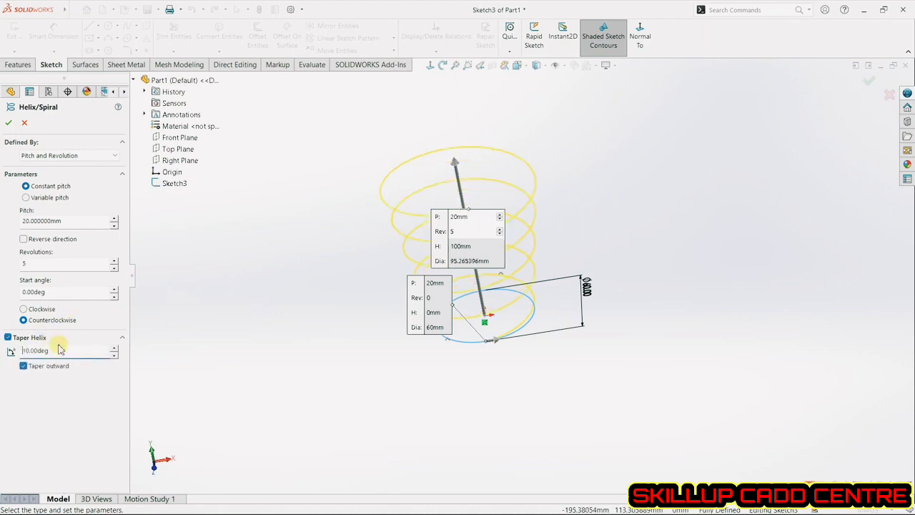
{"action": "left_click", "coordinate": [24, 366]}
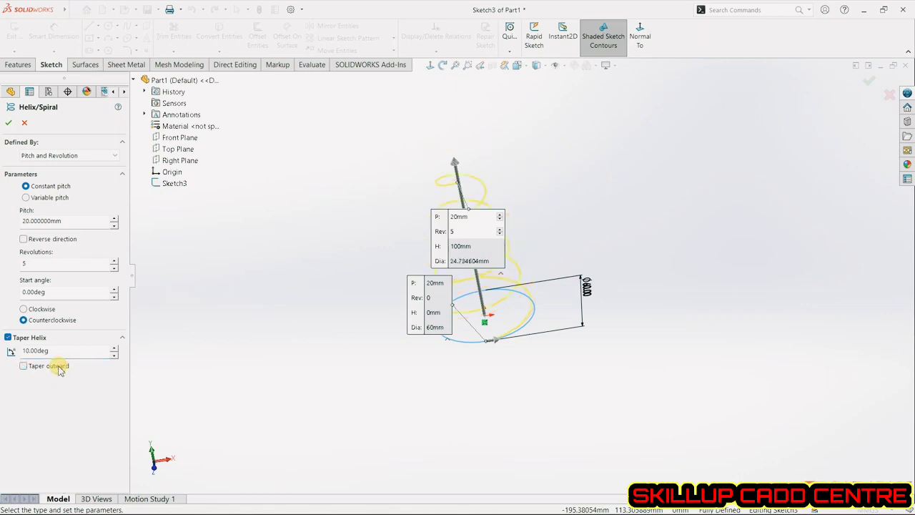
{"action": "left_click", "coordinate": [59, 366]}
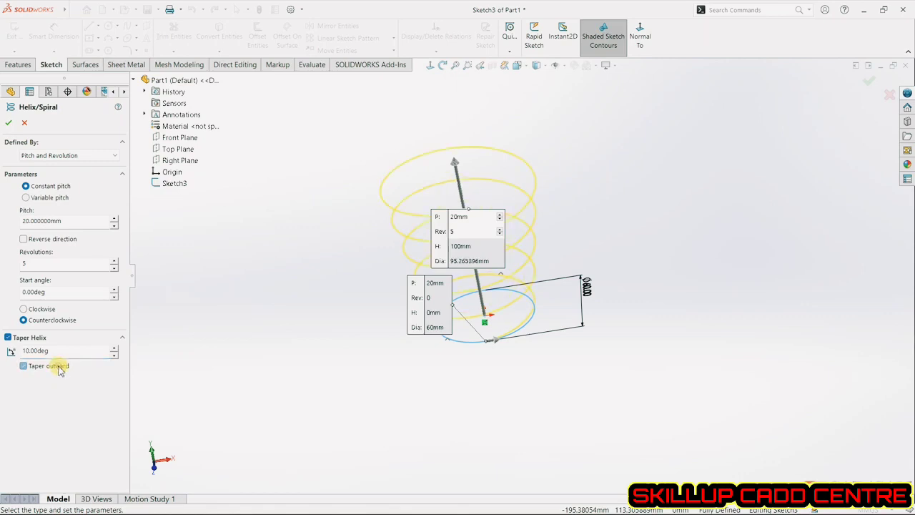
{"action": "left_click", "coordinate": [29, 340]}
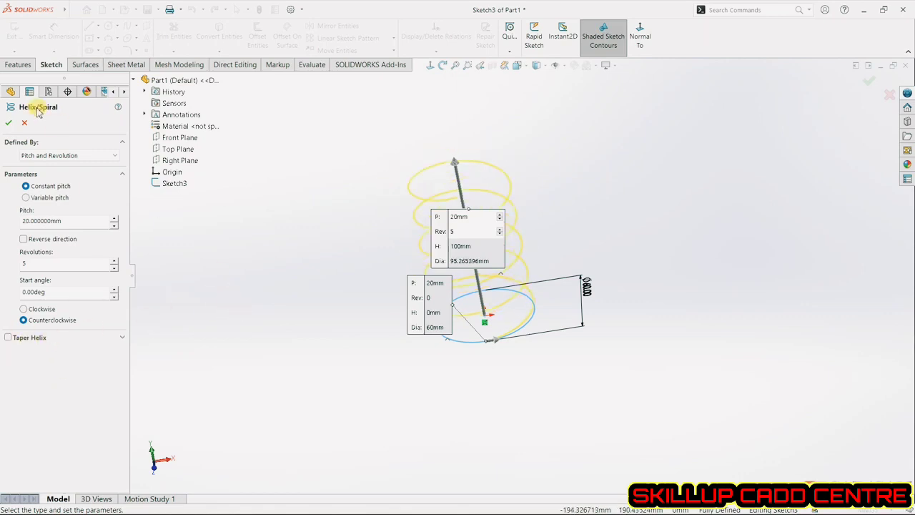
Step: Accept the helix and make the Right Plane visible in the model
{"action": "left_click", "coordinate": [8, 123]}
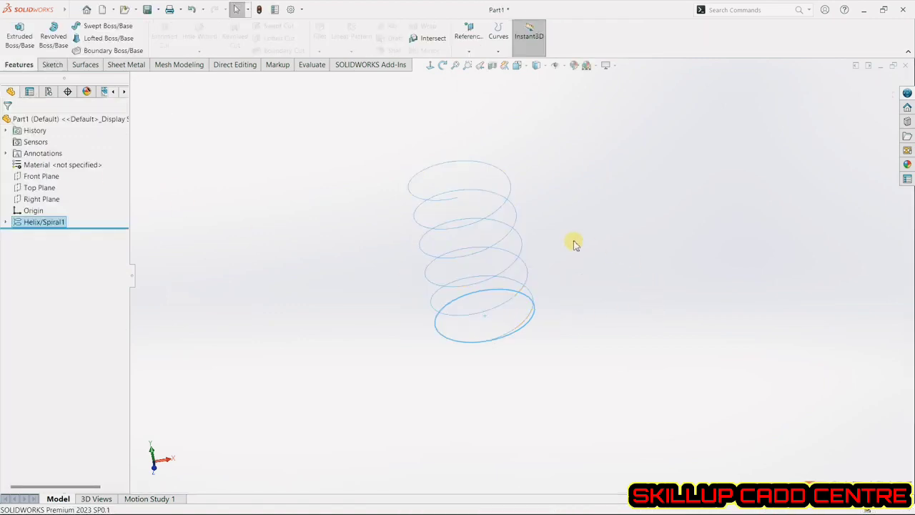
{"action": "mouse_move", "coordinate": [574, 241]}
{"action": "middle_mouse_down"}
{"action": "mouse_move", "coordinate": [604, 168]}
{"action": "mouse_move", "coordinate": [609, 210]}
{"action": "mouse_move", "coordinate": [483, 171]}
{"action": "mouse_move", "coordinate": [609, 224]}
{"action": "mouse_move", "coordinate": [614, 238]}
{"action": "middle_mouse_up"}
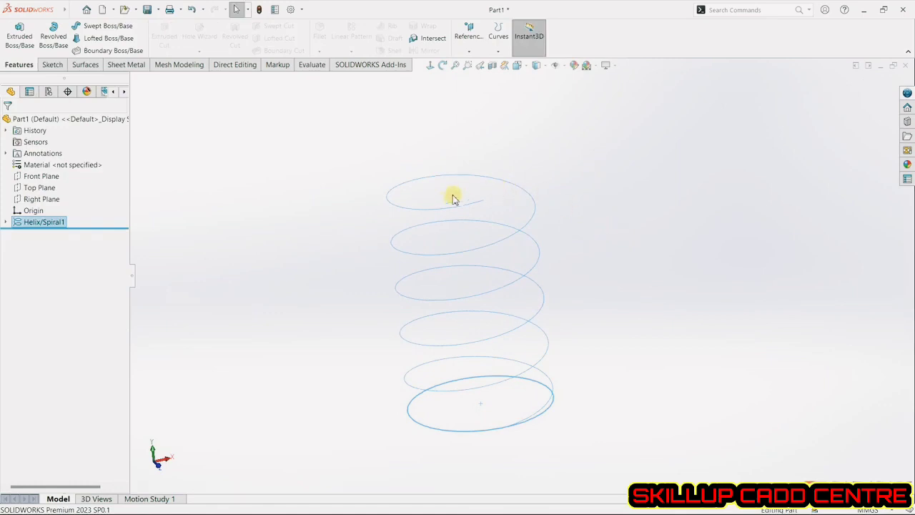
{"action": "left_click", "coordinate": [43, 199]}
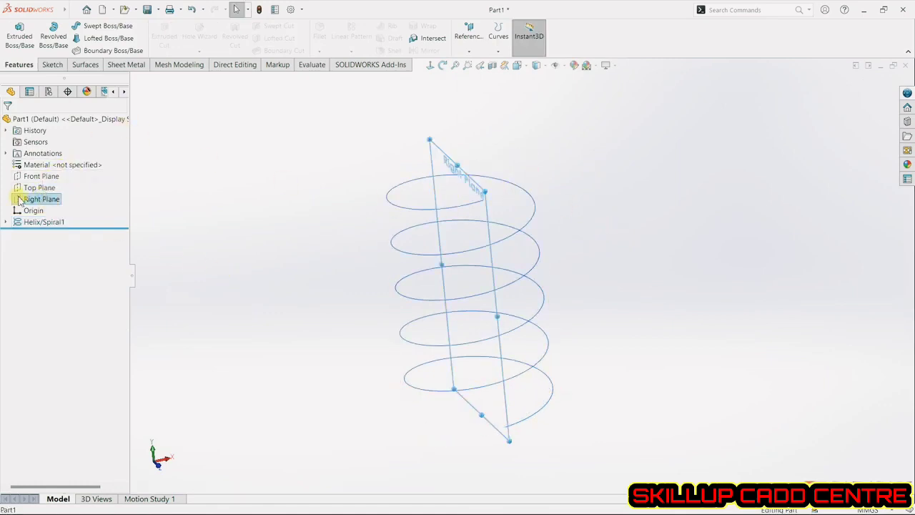
{"action": "right_click", "coordinate": [31, 202]}
{"action": "left_click", "coordinate": [49, 186]}
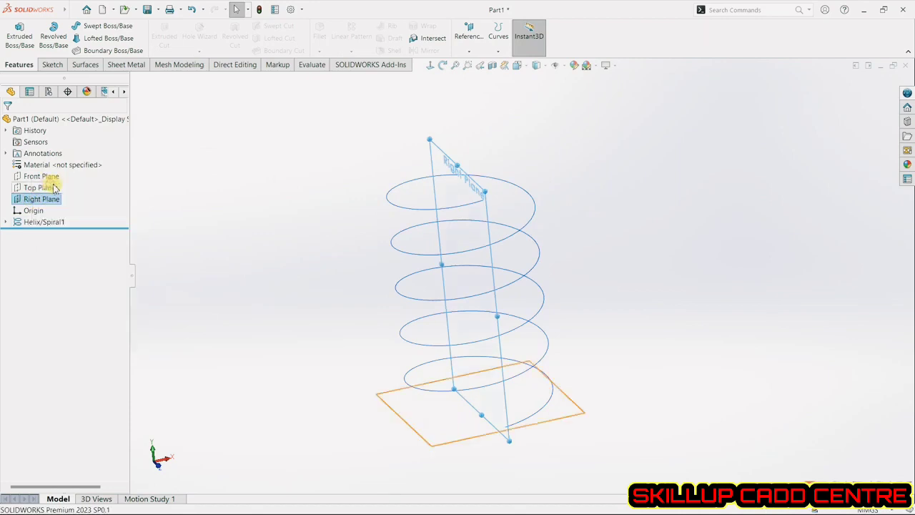
Step: Examine where the helix's lower end lies relative to the Right Plane from several angles
{"action": "scroll", "coordinate": [512, 414], "scroll_direction": "down", "scroll_amount": 3}
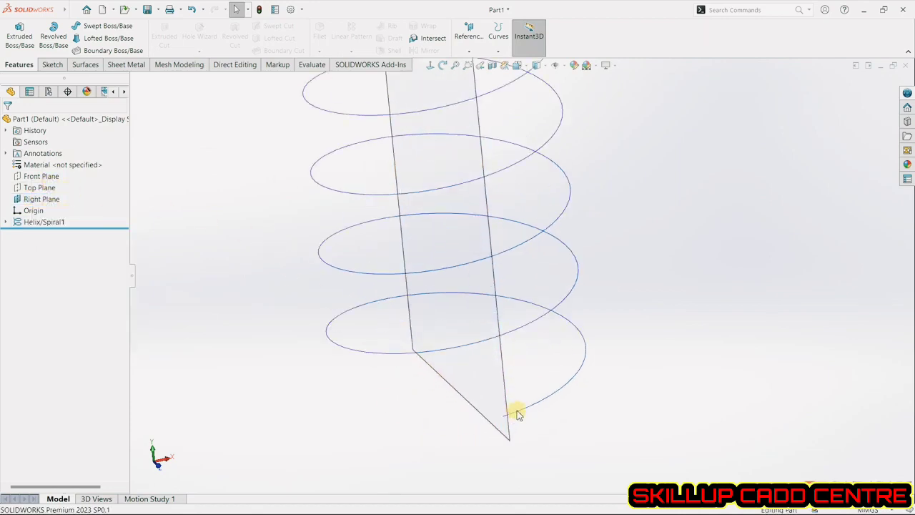
{"action": "middle_click_drag", "start_coordinate": [548, 422], "coordinate": [500, 409]}
{"action": "scroll", "coordinate": [503, 401], "scroll_direction": "up", "scroll_amount": 4}
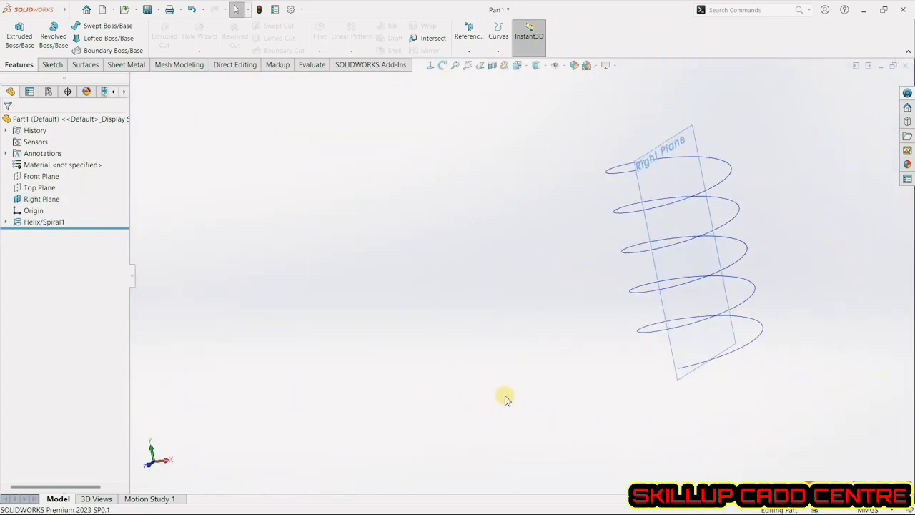
{"action": "middle_click_drag", "start_coordinate": [574, 329], "coordinate": [522, 419]}
{"action": "middle_click_drag", "start_coordinate": [458, 382], "coordinate": [472, 350]}
{"action": "scroll", "coordinate": [784, 238], "scroll_direction": "down", "scroll_amount": 1}
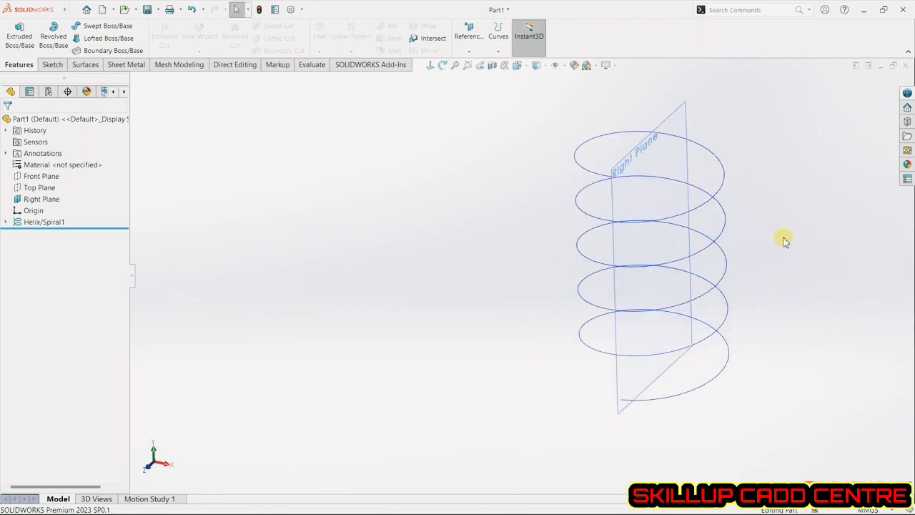
{"action": "scroll", "coordinate": [784, 238], "scroll_direction": "down", "scroll_amount": 2}
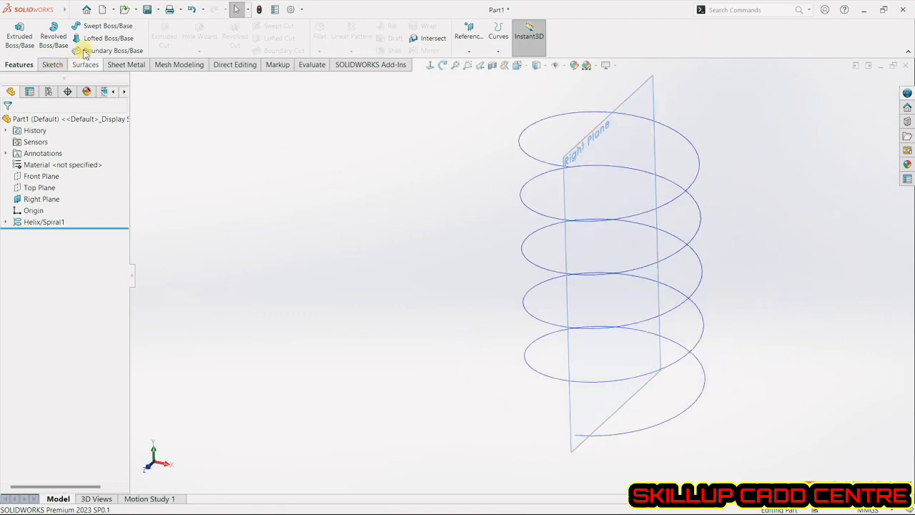
Step: Start a Swept Boss/Base with a 6 mm circular profile and use the helix as its path
{"action": "left_click", "coordinate": [92, 25]}
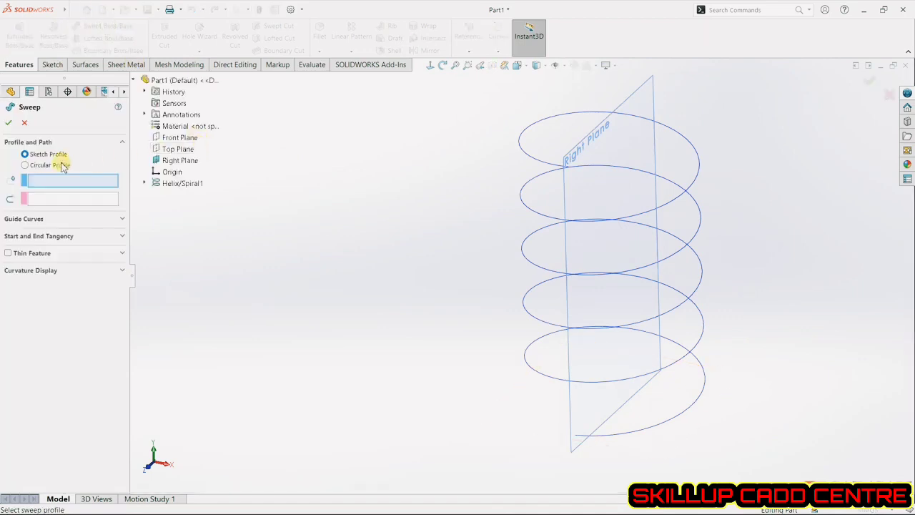
{"action": "left_click", "coordinate": [62, 165]}
{"action": "double_click", "coordinate": [81, 197]}
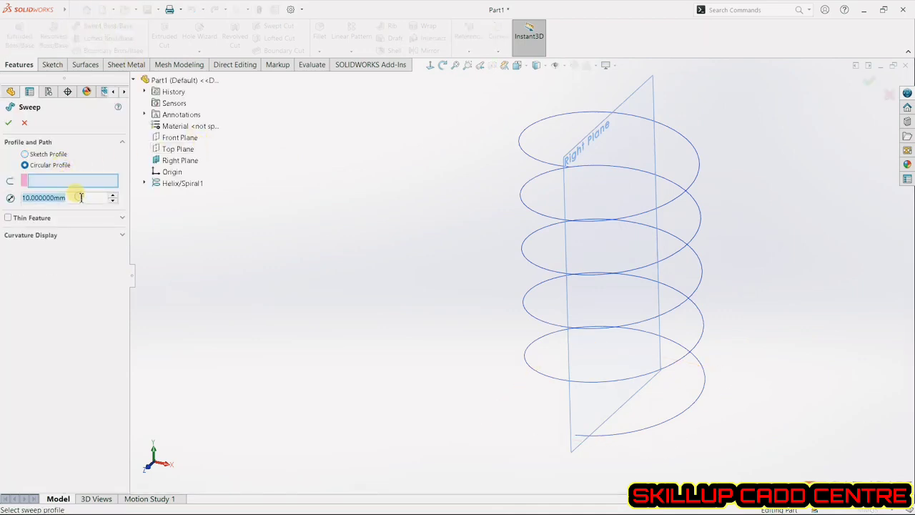
{"action": "type", "text": "6"}
{"action": "key", "text": "Return"}
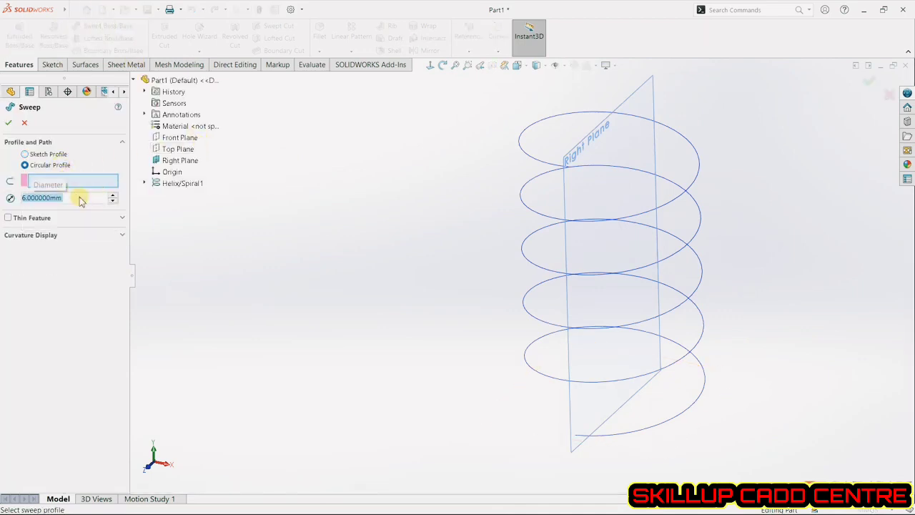
{"action": "left_click", "coordinate": [703, 270]}
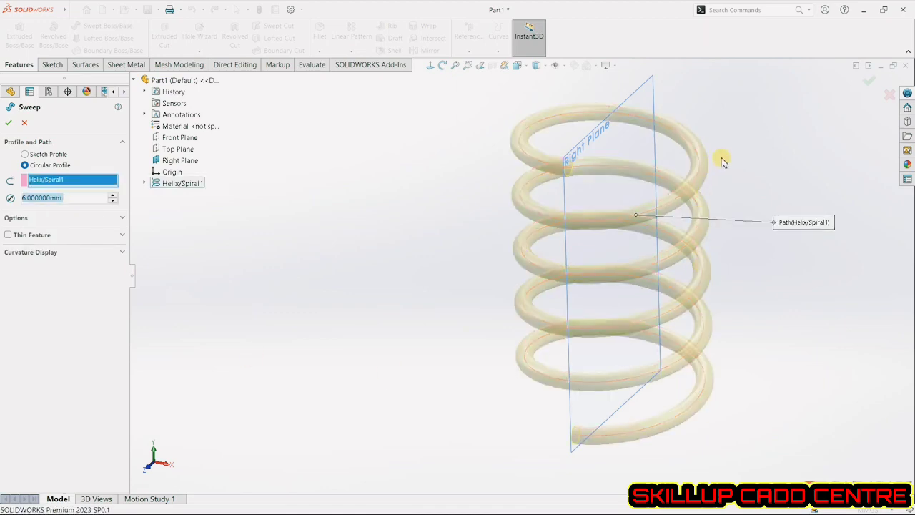
Step: Try circular profile diameters of 10, 20 and 18 mm for the sweep along the helix
{"action": "type", "text": "10"}
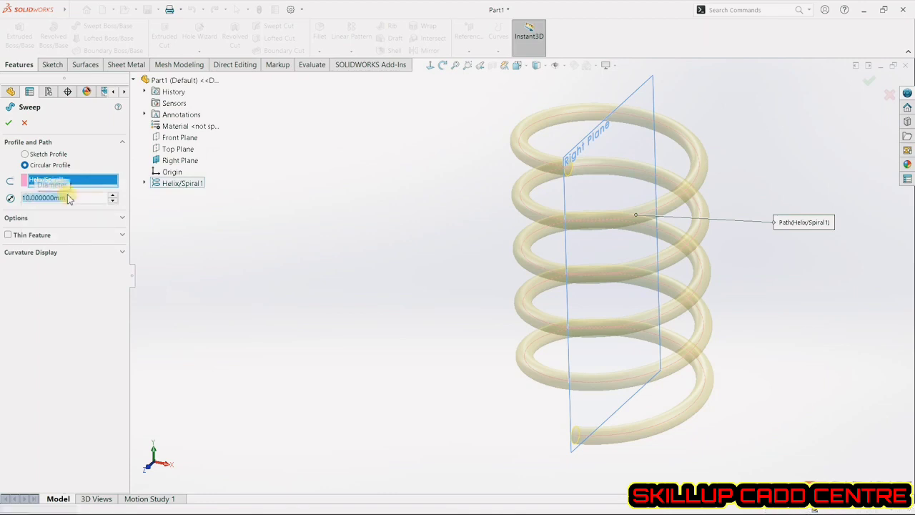
{"action": "key", "text": "Return"}
{"action": "type", "text": "20"}
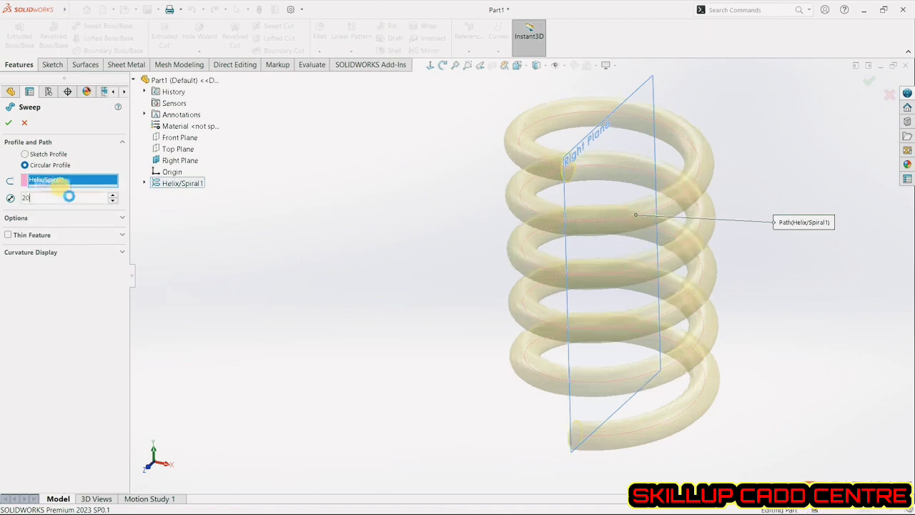
{"action": "key", "text": "Return"}
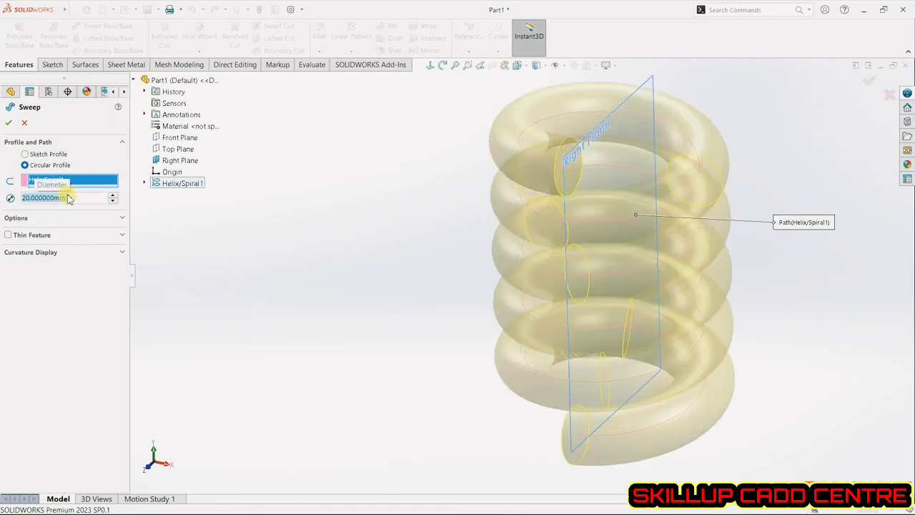
{"action": "type", "text": "18"}
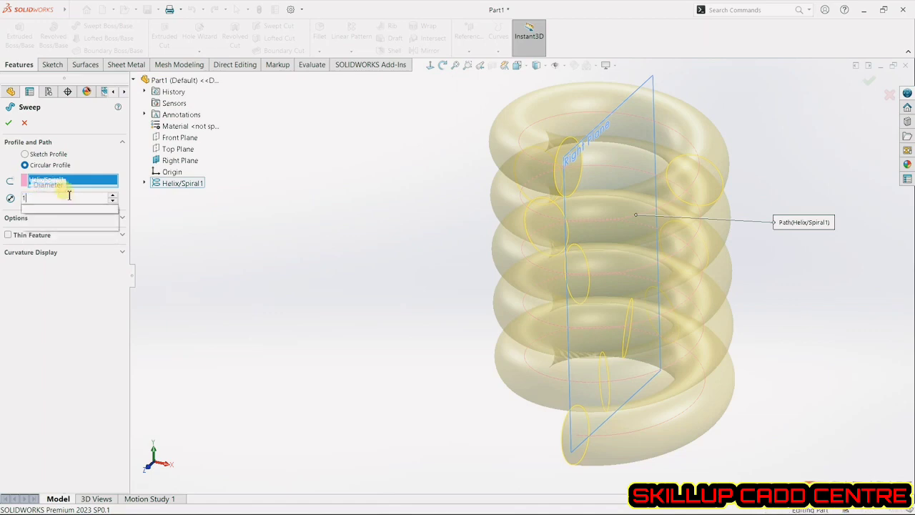
{"action": "key", "text": "Return"}
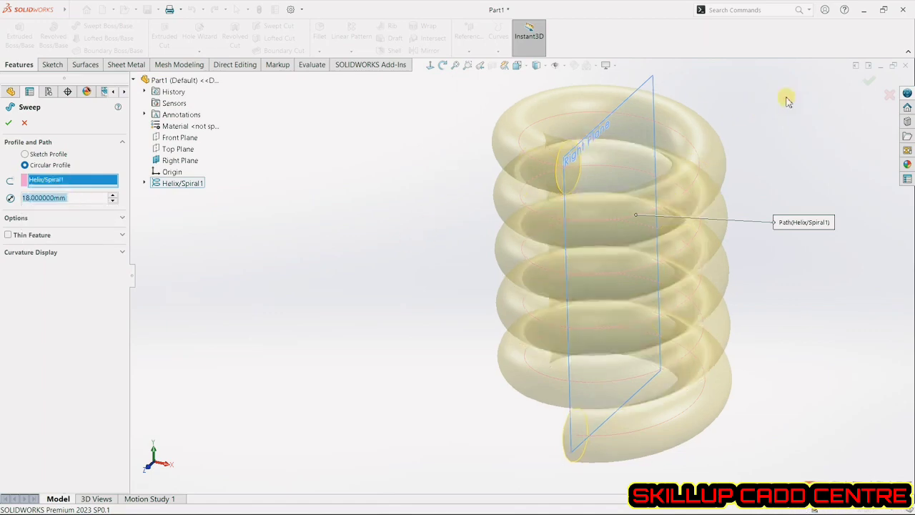
Step: Create the 18 mm circular sweep along the helix, inspect the coil, and undo the sweep
{"action": "left_click", "coordinate": [872, 83]}
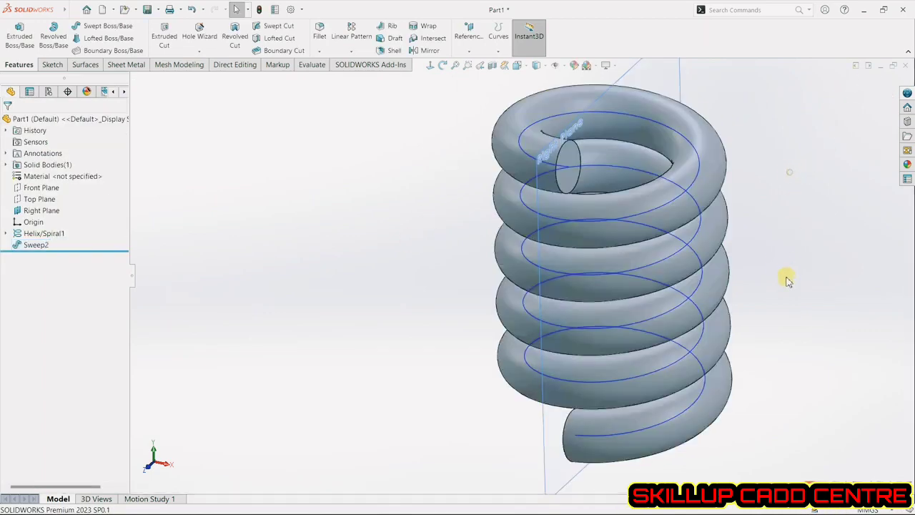
{"action": "middle_click_drag", "start_coordinate": [787, 204], "coordinate": [772, 254]}
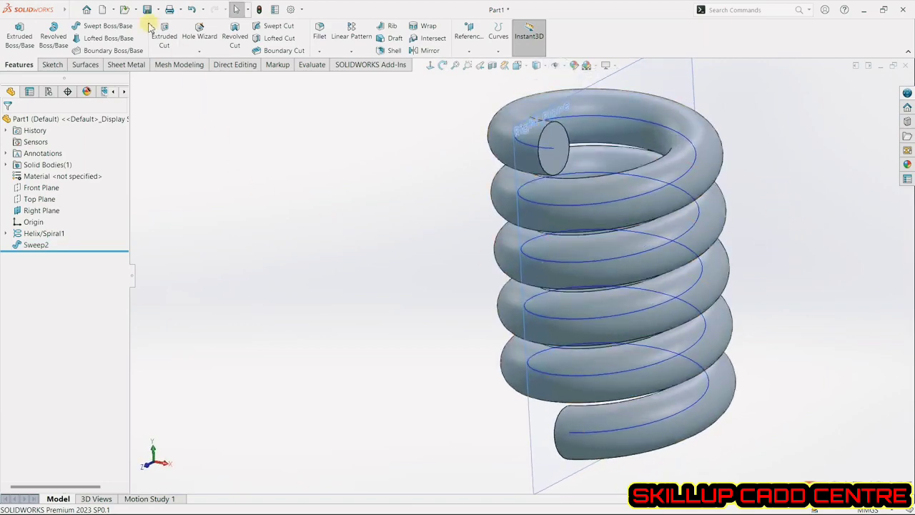
{"action": "left_click", "coordinate": [192, 9]}
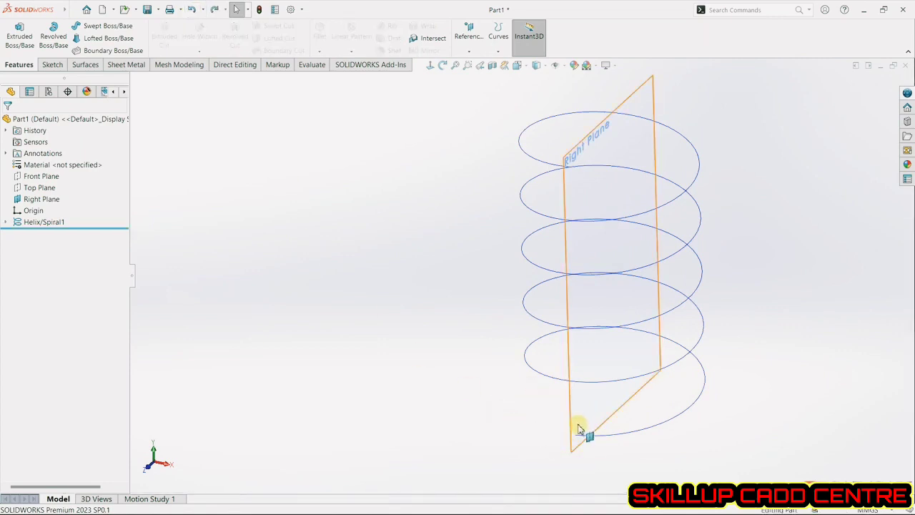
Step: Open the helix definition to review its pitch, revolutions and start angle, and close it without changes
{"action": "left_click", "coordinate": [642, 433]}
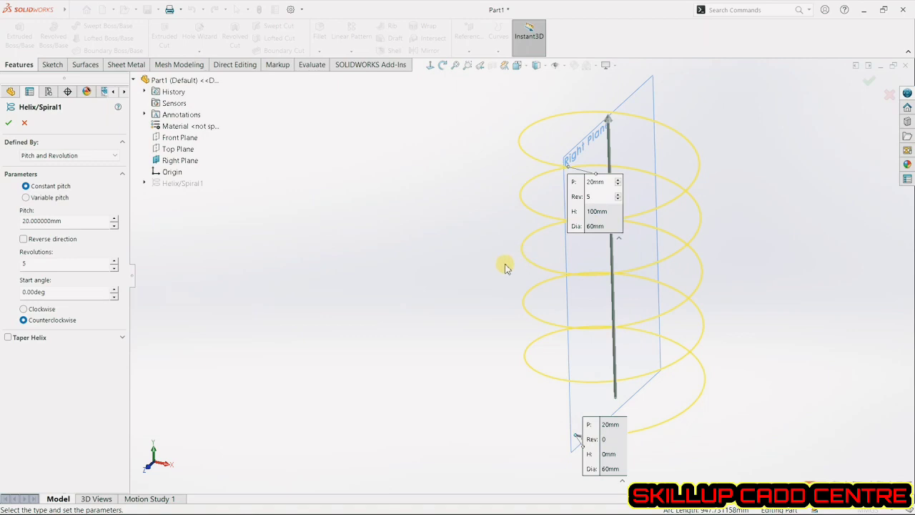
{"action": "left_click", "coordinate": [9, 124]}
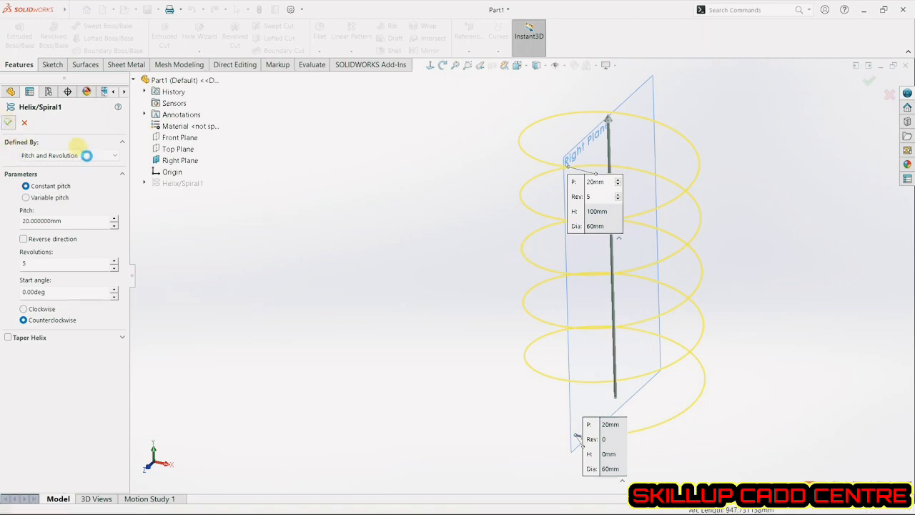
{"action": "left_click", "coordinate": [314, 280]}
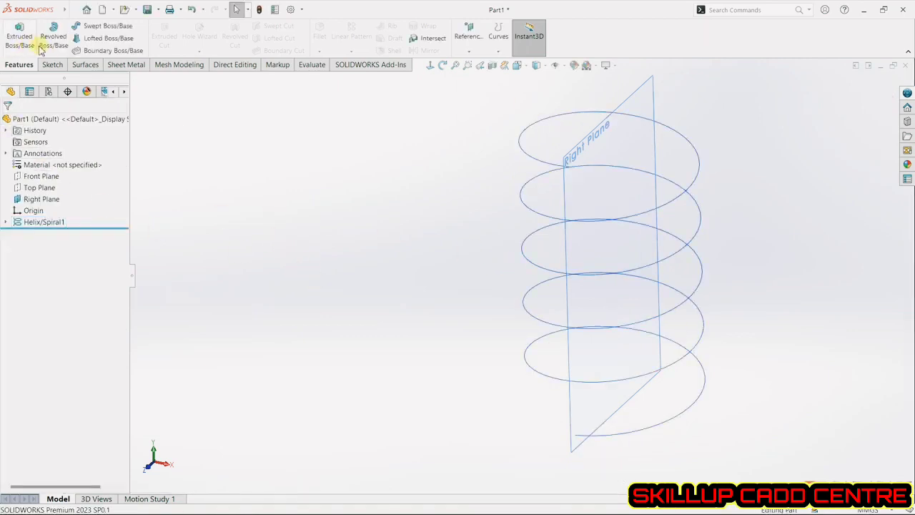
Step: Sketch a center rectangle about 6.6 × 4.5 mm on the Right Plane, centred on the helix's lower end, and exit the sketch
{"action": "left_click", "coordinate": [52, 65]}
{"action": "left_click", "coordinate": [15, 32]}
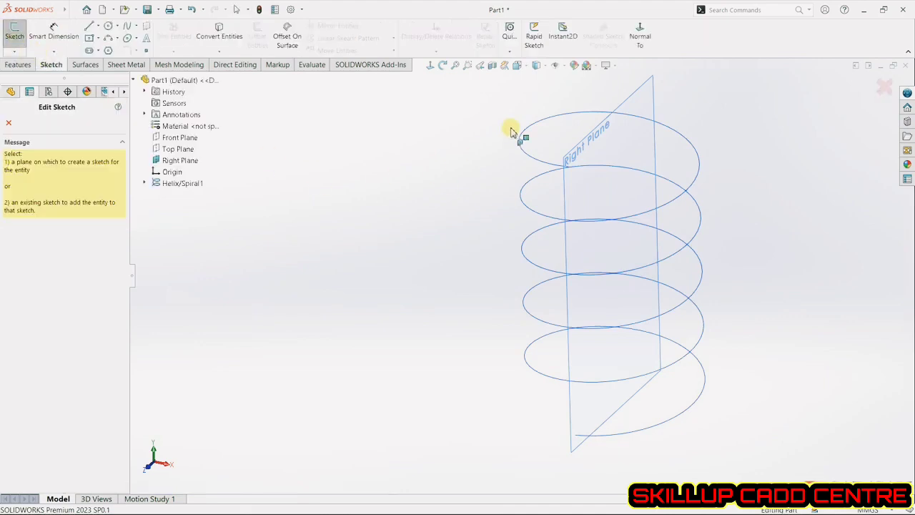
{"action": "left_click", "coordinate": [637, 90]}
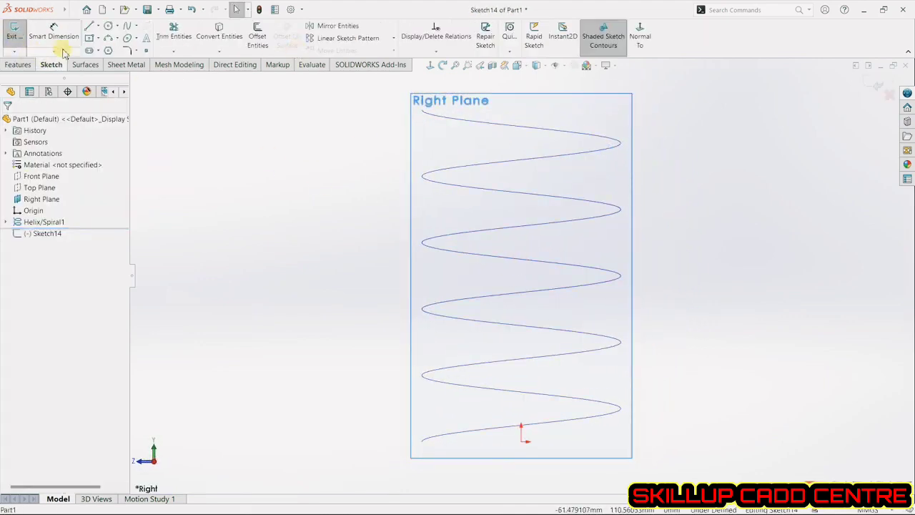
{"action": "left_click", "coordinate": [89, 38]}
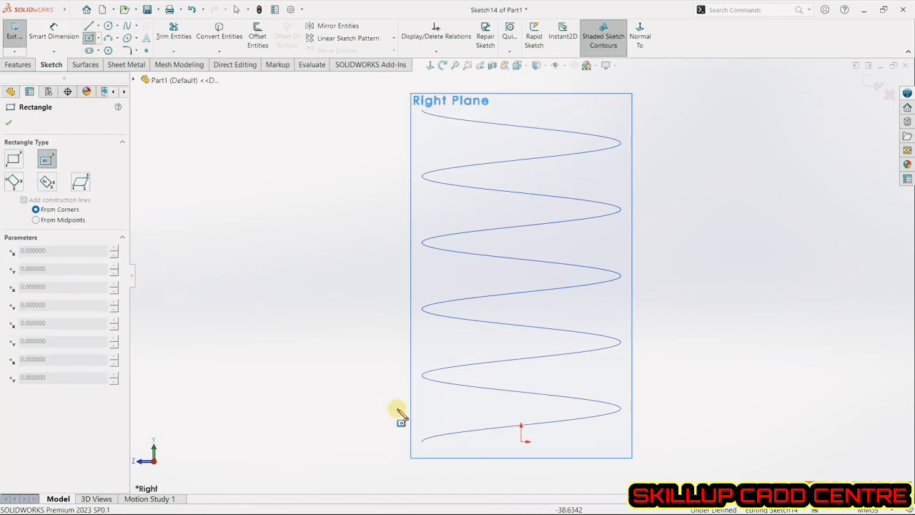
{"action": "left_click", "coordinate": [429, 441]}
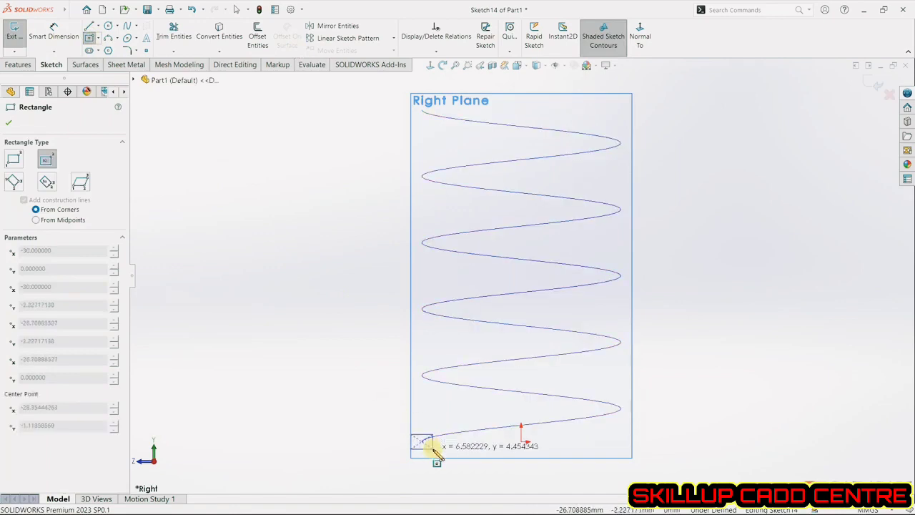
{"action": "left_click", "coordinate": [433, 451]}
{"action": "left_click", "coordinate": [874, 84]}
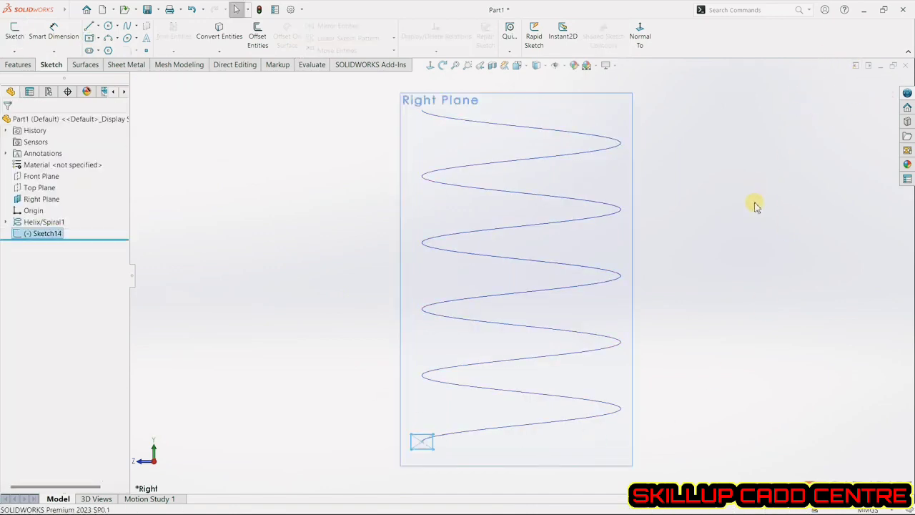
Step: Try a Swept Boss/Base of the rectangle sketch along the helix, inspect the coil, and undo the sweep
{"action": "middle_click_drag", "start_coordinate": [748, 231], "coordinate": [725, 282]}
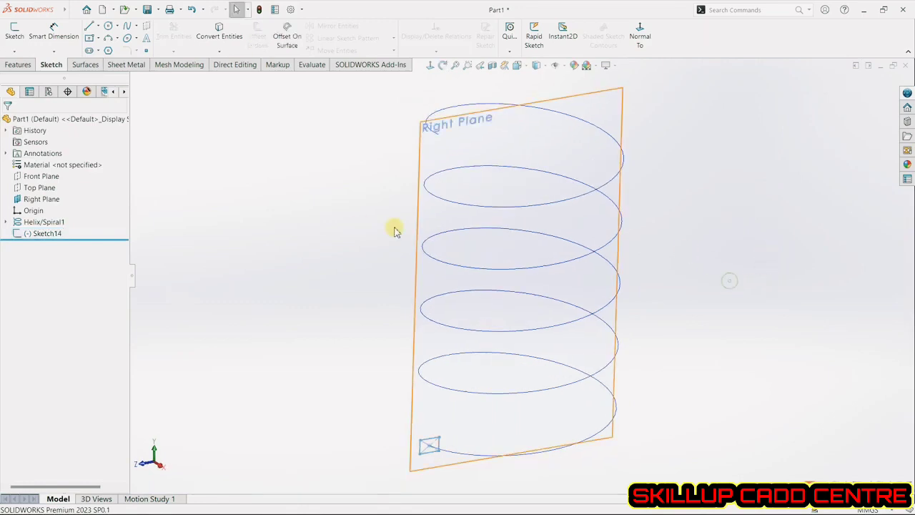
{"action": "middle_click_drag", "start_coordinate": [394, 226], "coordinate": [379, 236]}
{"action": "key", "text": "Escape"}
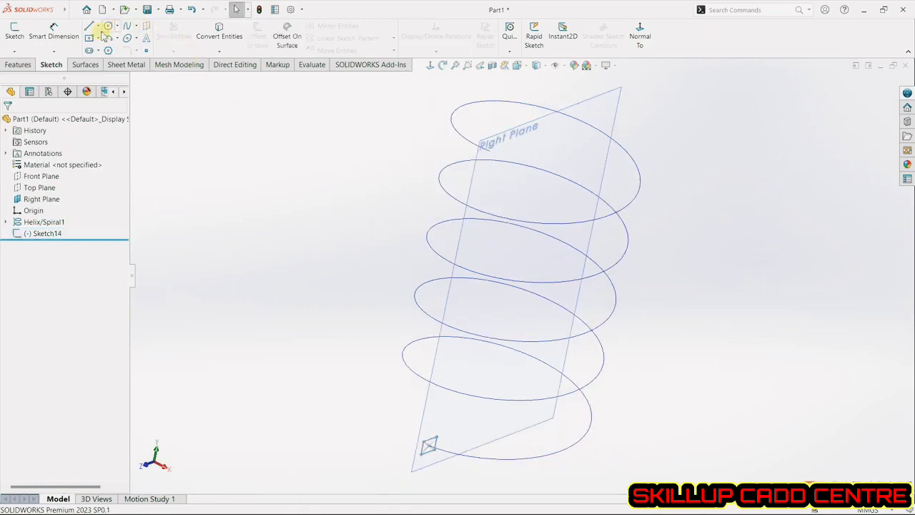
{"action": "left_click", "coordinate": [18, 65]}
{"action": "left_click", "coordinate": [128, 27]}
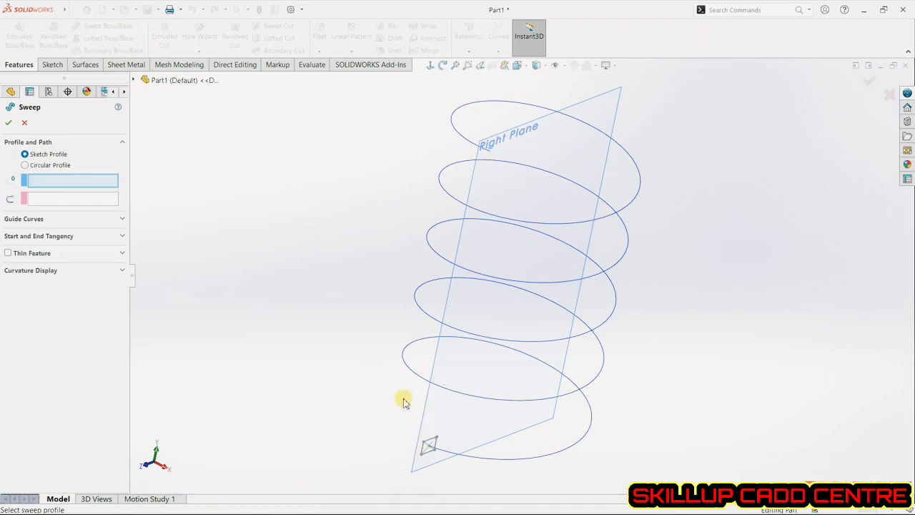
{"action": "left_click", "coordinate": [430, 442]}
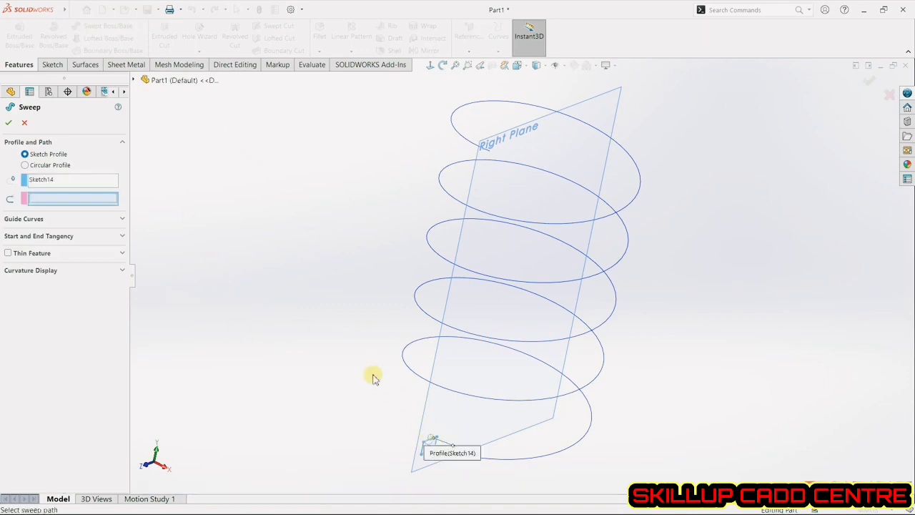
{"action": "left_click", "coordinate": [499, 404]}
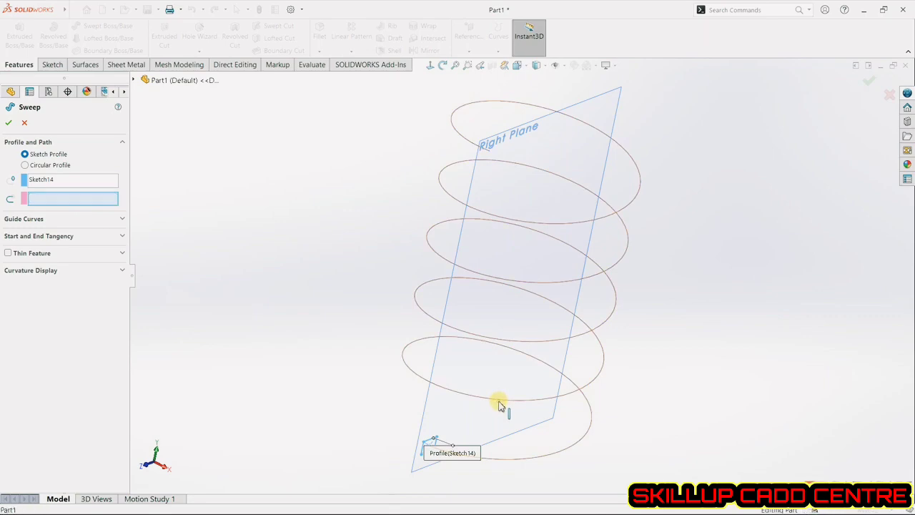
{"action": "left_click", "coordinate": [863, 83]}
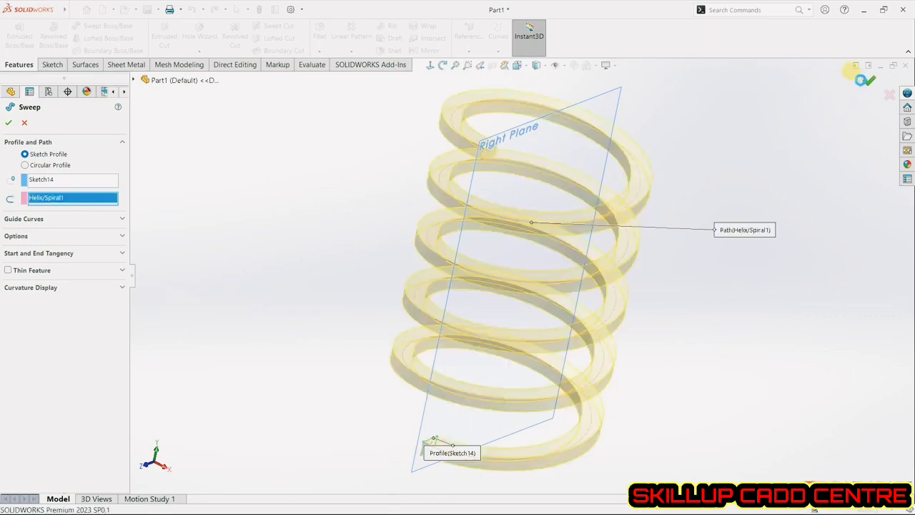
{"action": "middle_click_drag", "start_coordinate": [771, 223], "coordinate": [755, 244]}
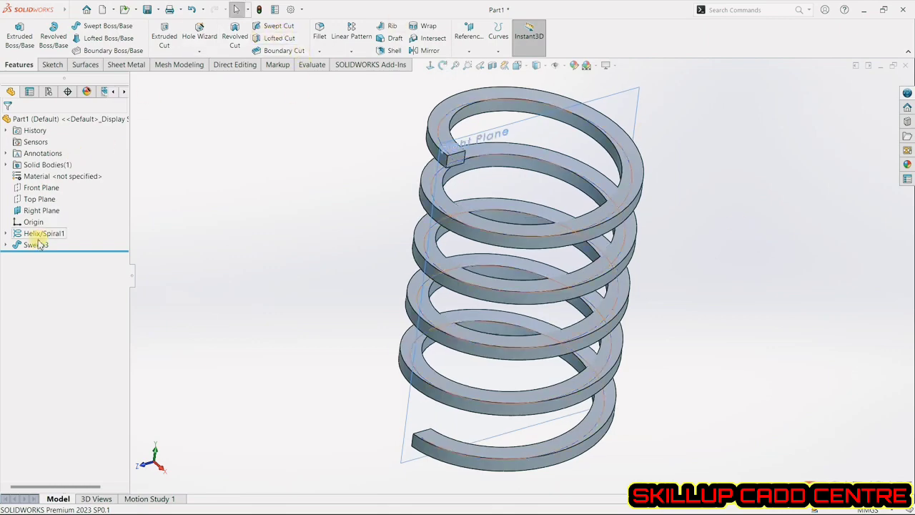
{"action": "left_click", "coordinate": [192, 9]}
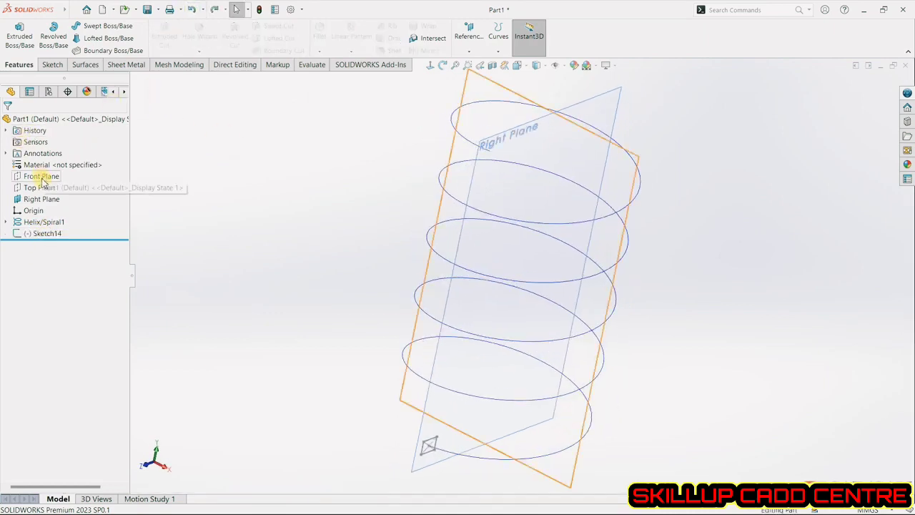
Step: Start a sketch on the Top Plane and draw a circle about 60 mm in diameter centred on the origin
{"action": "left_click", "coordinate": [42, 188]}
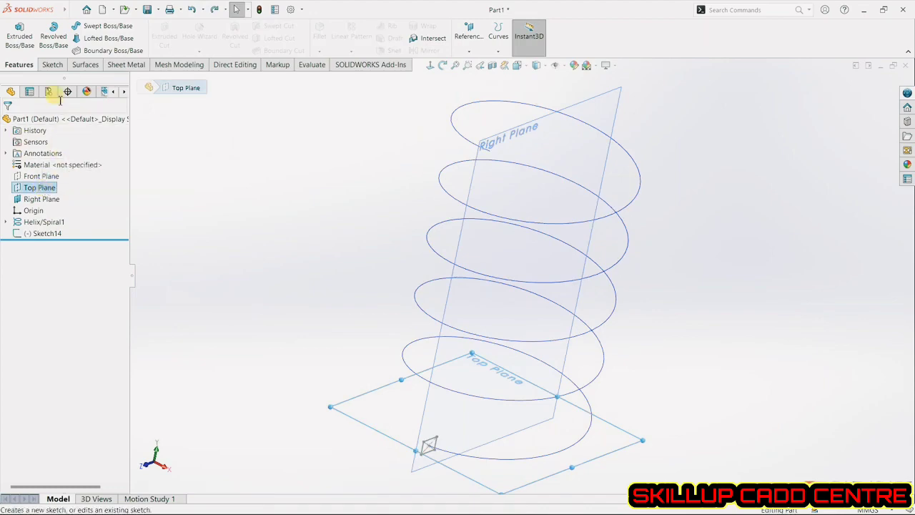
{"action": "left_click", "coordinate": [52, 64]}
{"action": "left_click", "coordinate": [14, 34]}
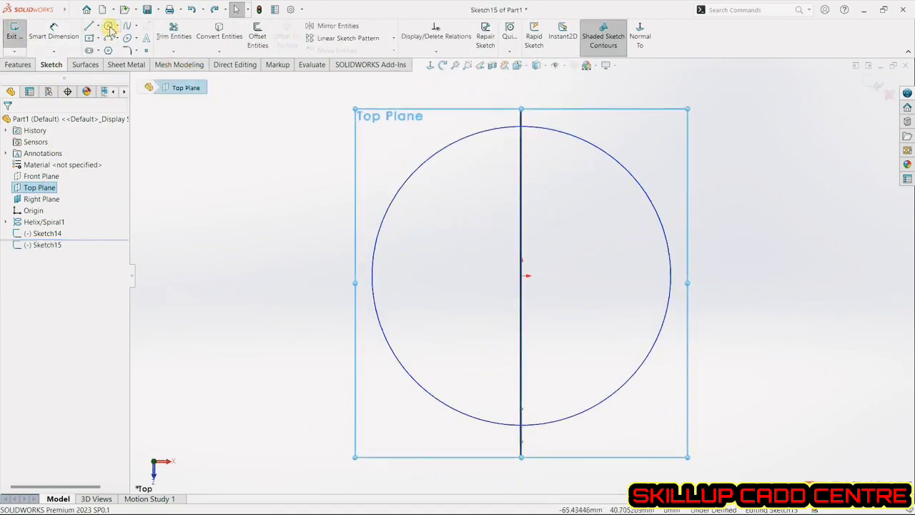
{"action": "left_click", "coordinate": [110, 27]}
{"action": "left_click", "coordinate": [521, 276]}
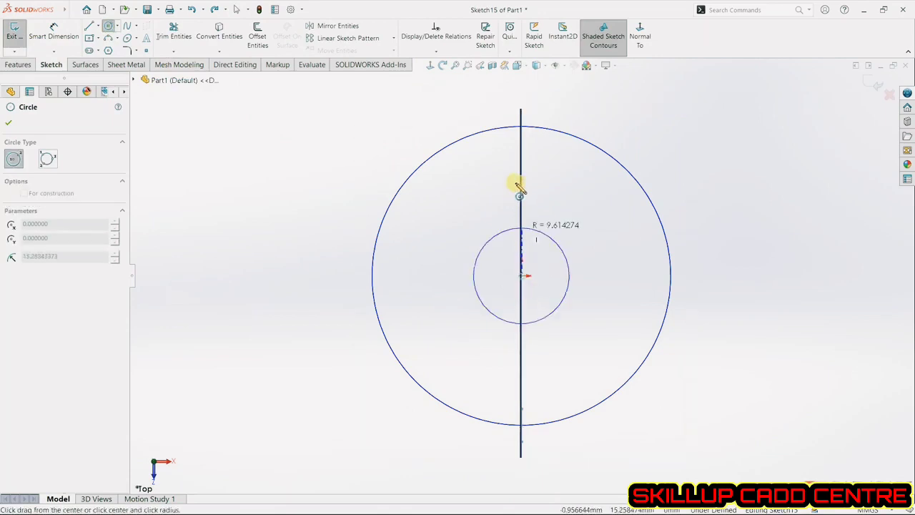
{"action": "left_click", "coordinate": [528, 127]}
Step: Dimension the circle's diameter to 60 mm and exit the sketch
{"action": "left_click", "coordinate": [49, 42]}
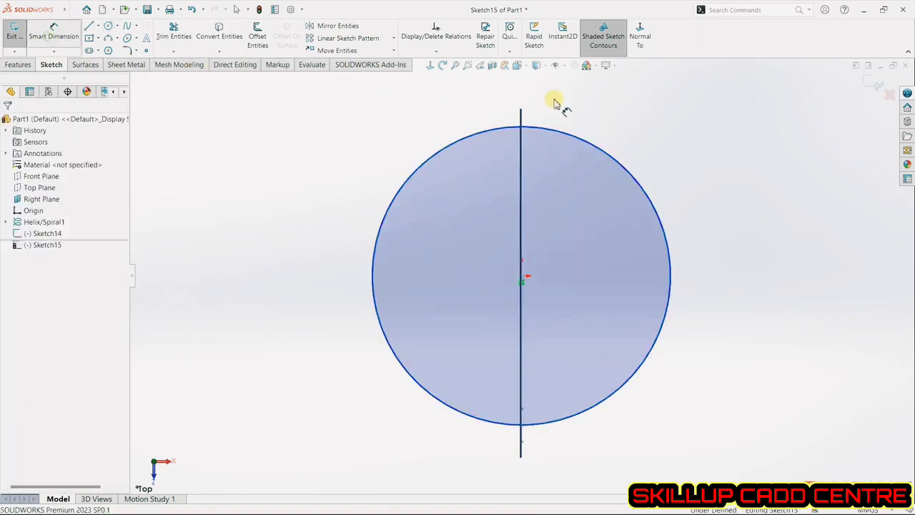
{"action": "left_click", "coordinate": [572, 136]}
{"action": "left_click", "coordinate": [615, 127]}
{"action": "left_click", "coordinate": [615, 127]}
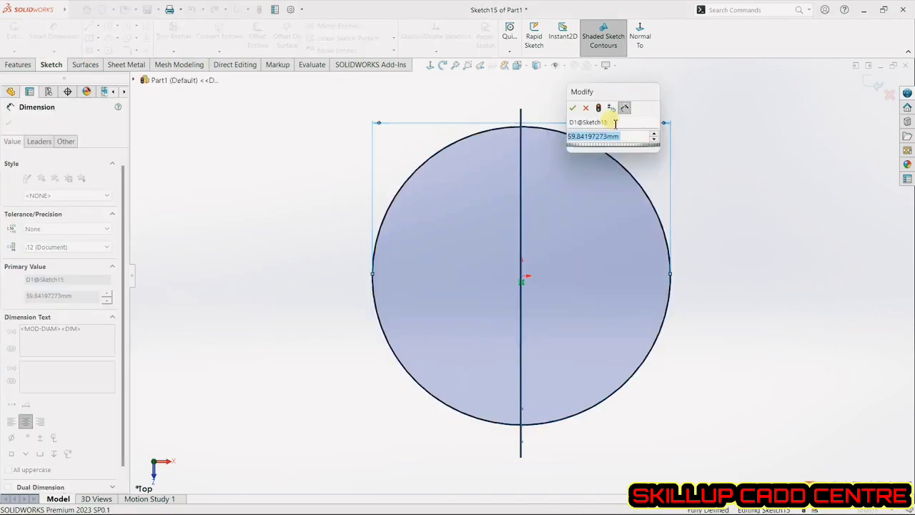
{"action": "type", "text": "40"}
{"action": "key", "text": "Return"}
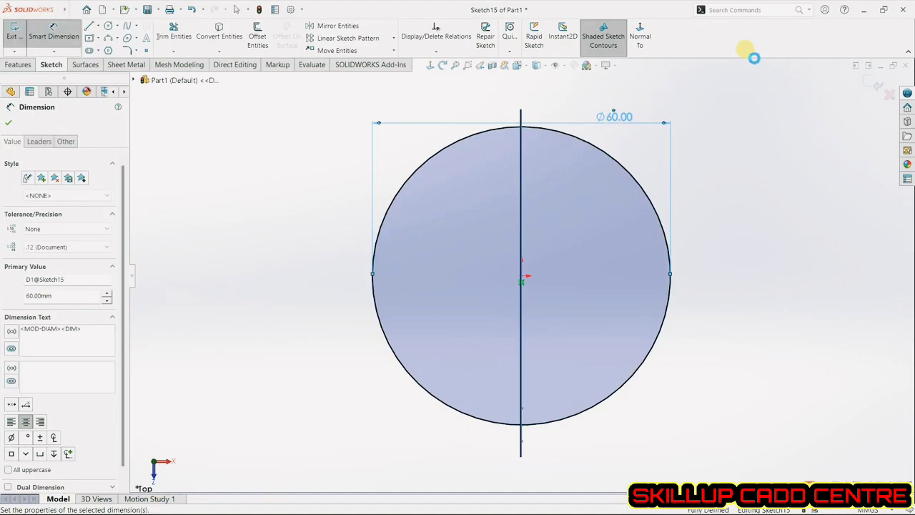
{"action": "left_click", "coordinate": [865, 77]}
Step: Extrude the 60 mm circle along the helix axis into a cylinder extending past the helix's upper end
{"action": "mouse_move", "coordinate": [766, 310]}
{"action": "middle_mouse_down"}
{"action": "mouse_move", "coordinate": [750, 209]}
{"action": "mouse_move", "coordinate": [737, 209]}
{"action": "middle_mouse_up"}
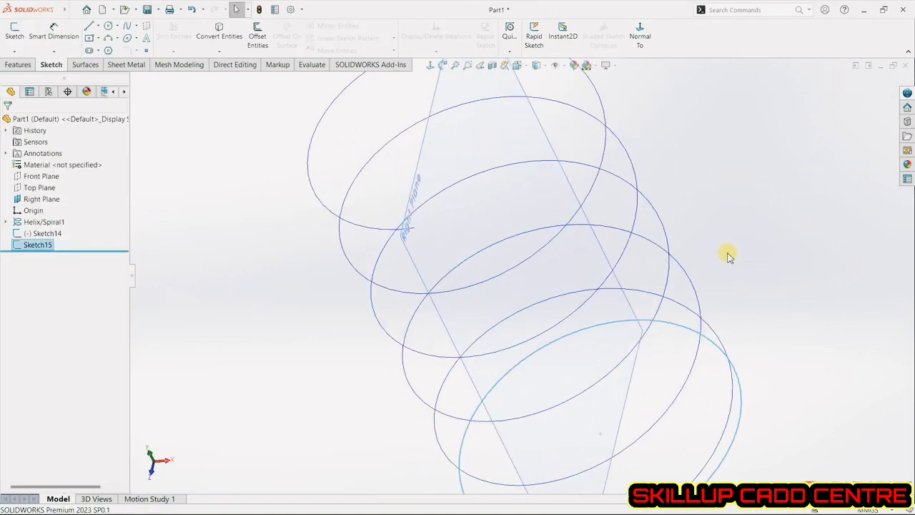
{"action": "key", "text": "f"}
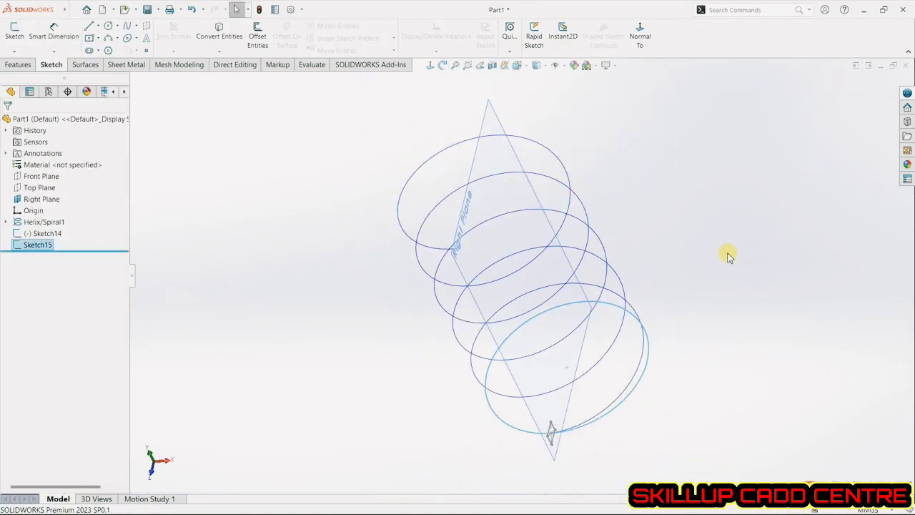
{"action": "left_click", "coordinate": [18, 65]}
{"action": "left_click", "coordinate": [15, 33]}
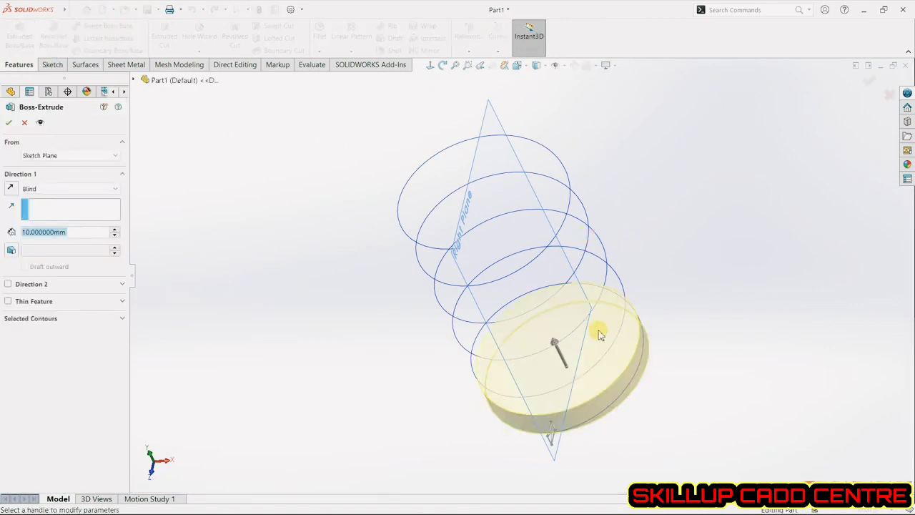
{"action": "left_click_drag", "start_coordinate": [559, 340], "coordinate": [419, 68]}
{"action": "left_click", "coordinate": [10, 121]}
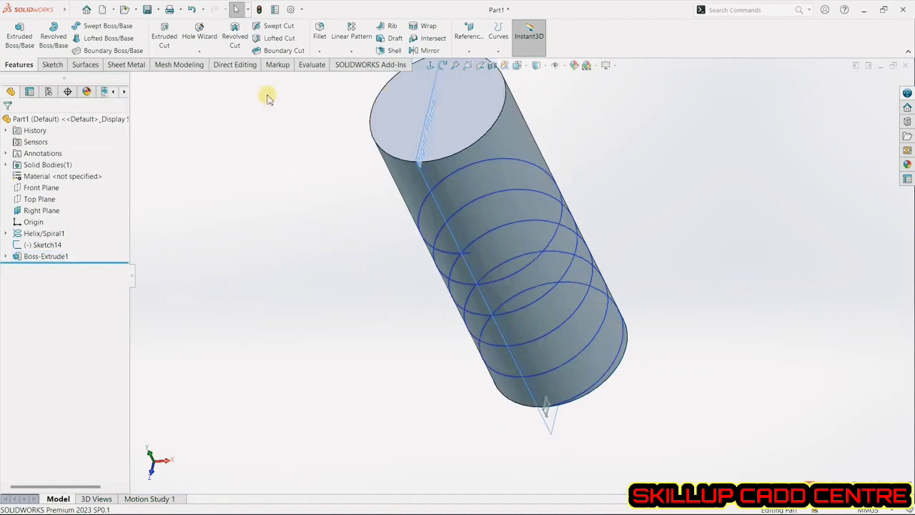
Step: Cut a helical groove into the cylinder with a Swept Cut, using the small rectangle sketch as profile and the helix as path
{"action": "left_click", "coordinate": [277, 27]}
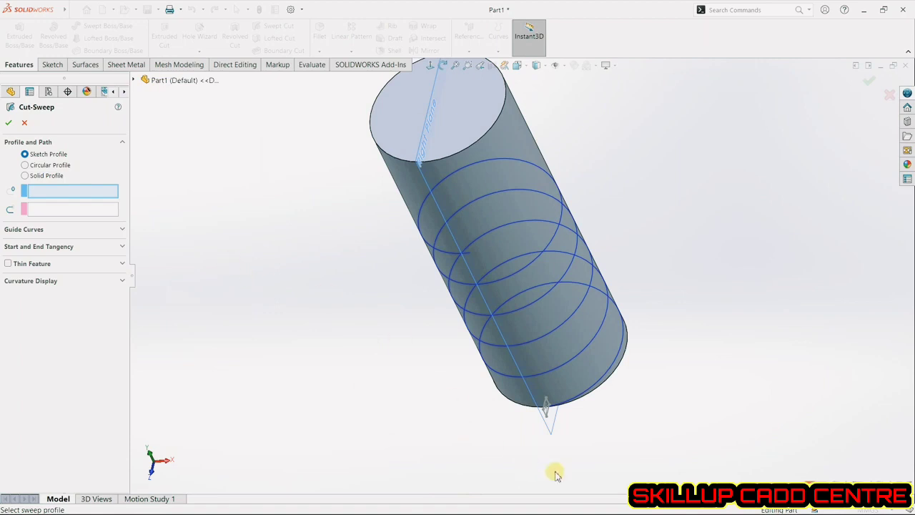
{"action": "left_click", "coordinate": [548, 411]}
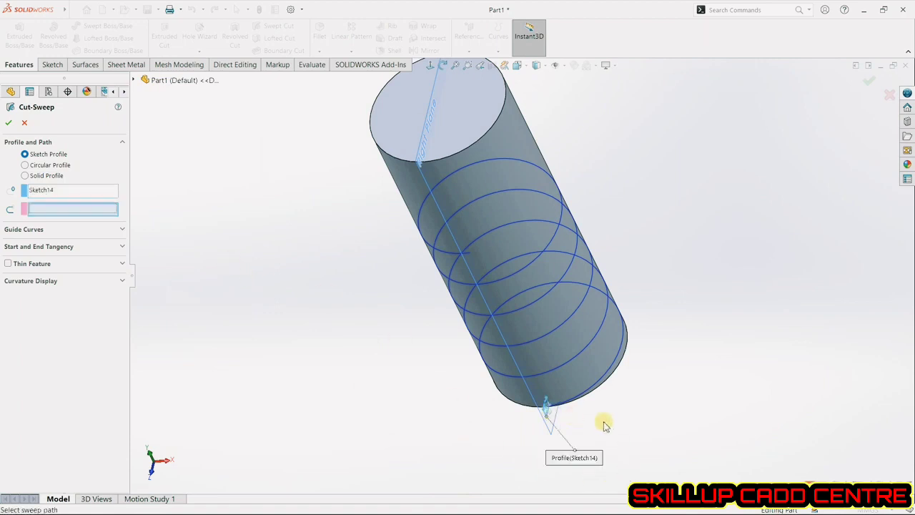
{"action": "left_click", "coordinate": [590, 344]}
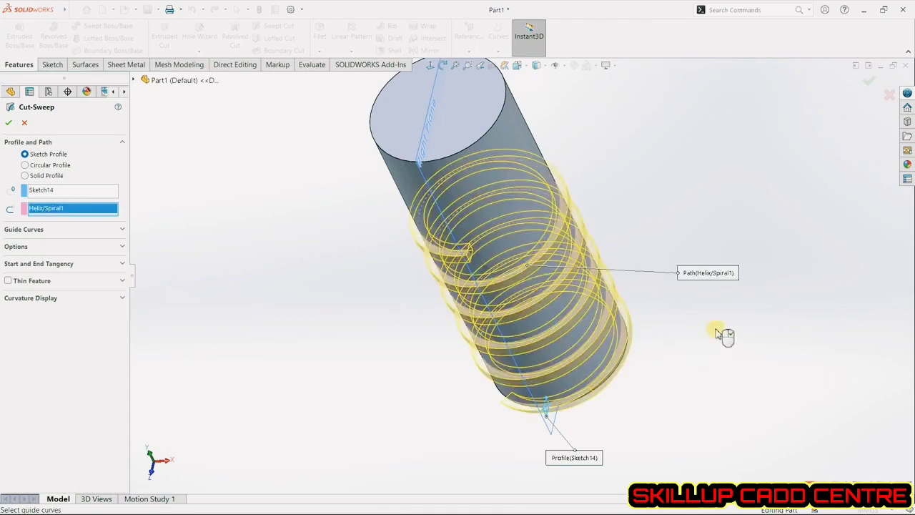
{"action": "left_click", "coordinate": [871, 81]}
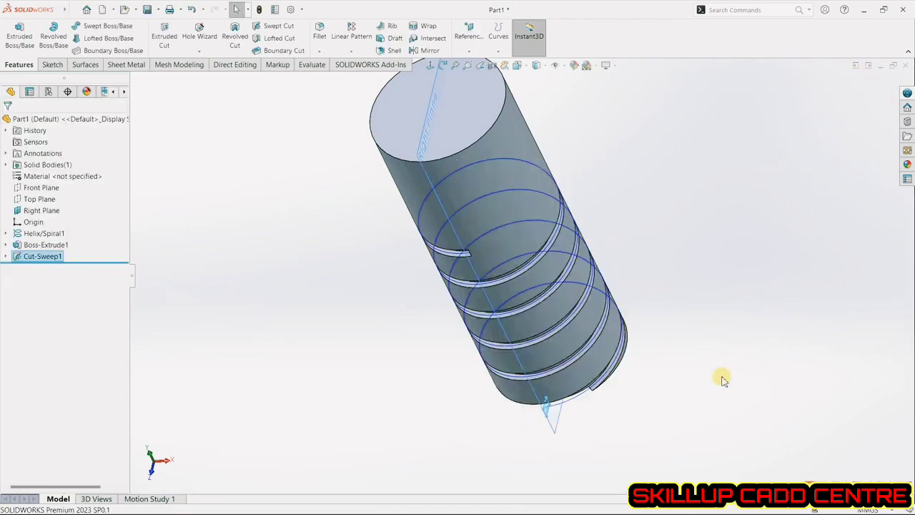
{"action": "middle_click_drag", "start_coordinate": [721, 374], "coordinate": [712, 244]}
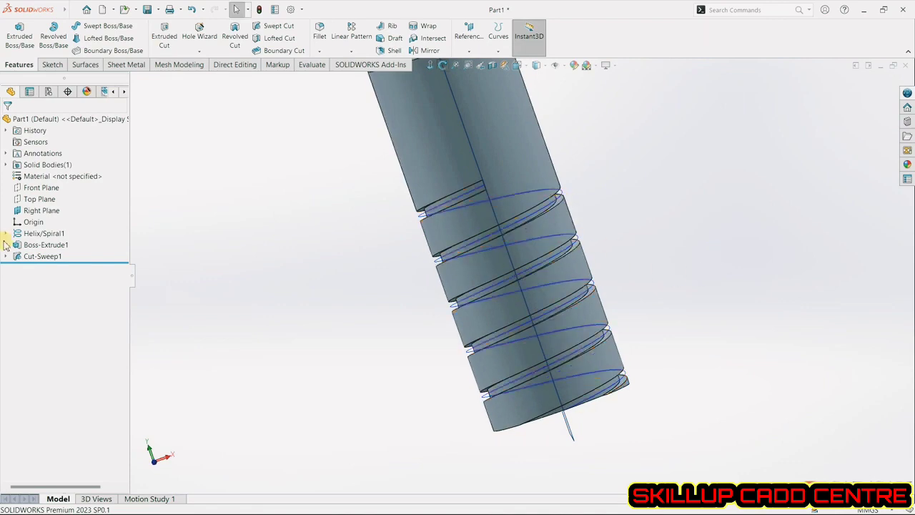
Step: Edit the helix feature to a 6 mm pitch and 10 revolutions, then inspect the rebuilt groove
{"action": "left_click", "coordinate": [29, 235]}
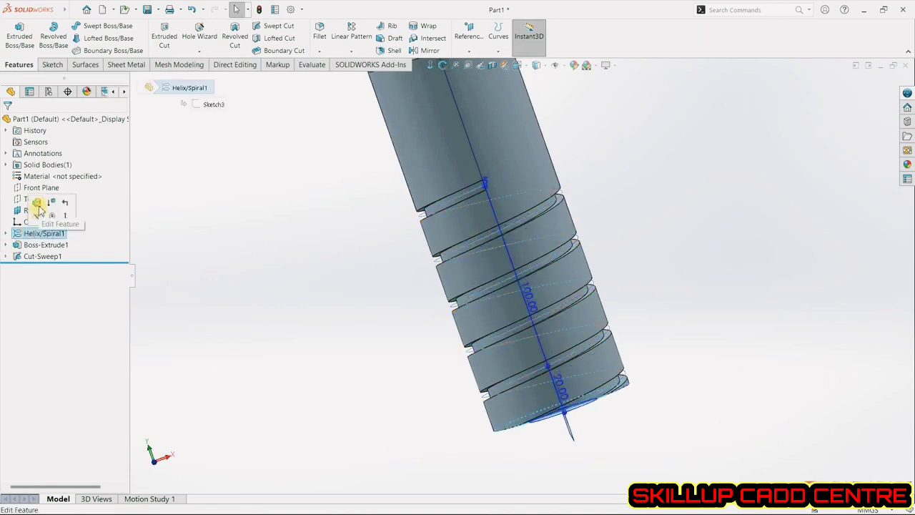
{"action": "left_click", "coordinate": [37, 202]}
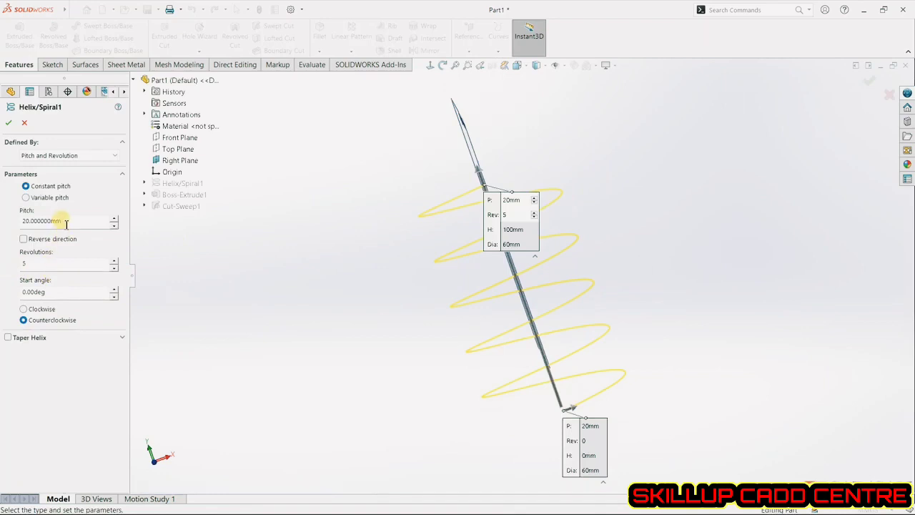
{"action": "key", "text": "Return"}
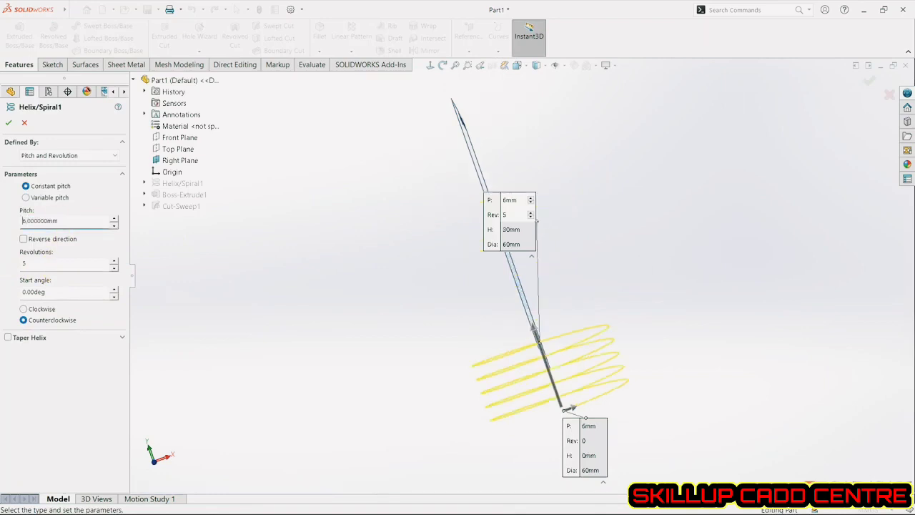
{"action": "double_click", "coordinate": [18, 265]}
{"action": "left_click", "coordinate": [8, 123]}
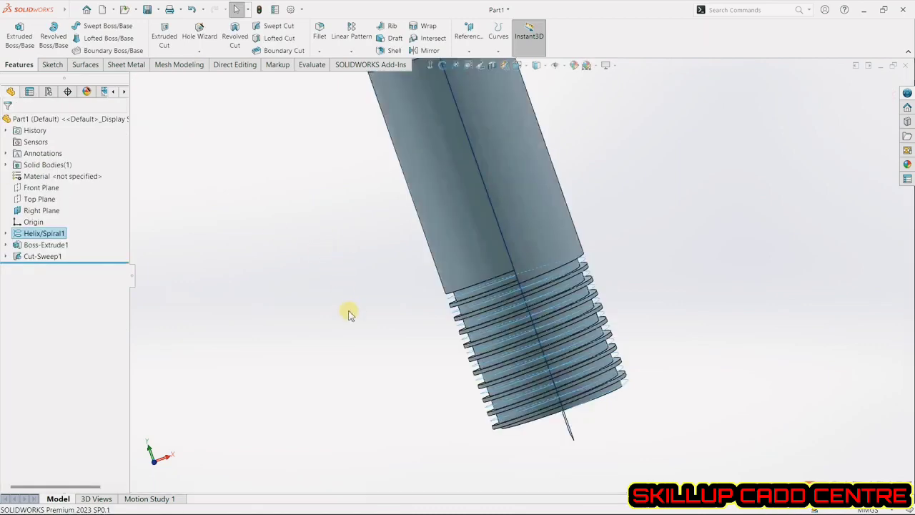
{"action": "mouse_move", "coordinate": [351, 314]}
{"action": "middle_mouse_down"}
{"action": "mouse_move", "coordinate": [381, 259]}
{"action": "mouse_move", "coordinate": [382, 283]}
{"action": "mouse_move", "coordinate": [362, 225]}
{"action": "mouse_move", "coordinate": [349, 319]}
{"action": "mouse_move", "coordinate": [358, 332]}
{"action": "middle_mouse_up"}
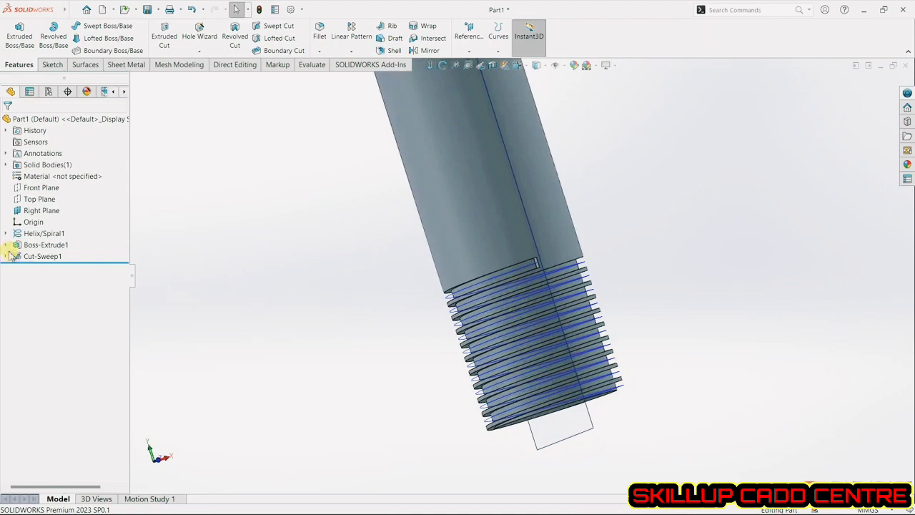
Step: Edit the helix feature again and set its pitch to 10 mm
{"action": "left_click", "coordinate": [32, 235]}
{"action": "left_click", "coordinate": [47, 212]}
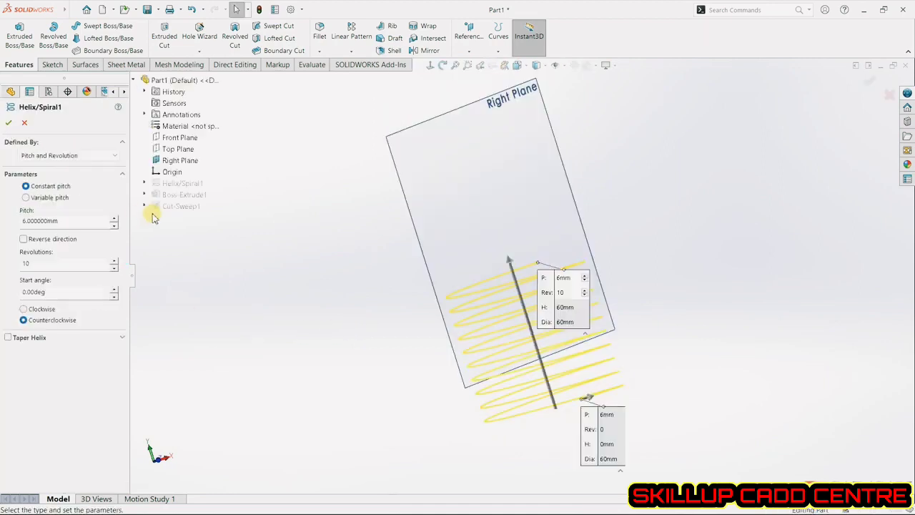
{"action": "left_click_drag", "start_coordinate": [74, 224], "coordinate": [18, 229]}
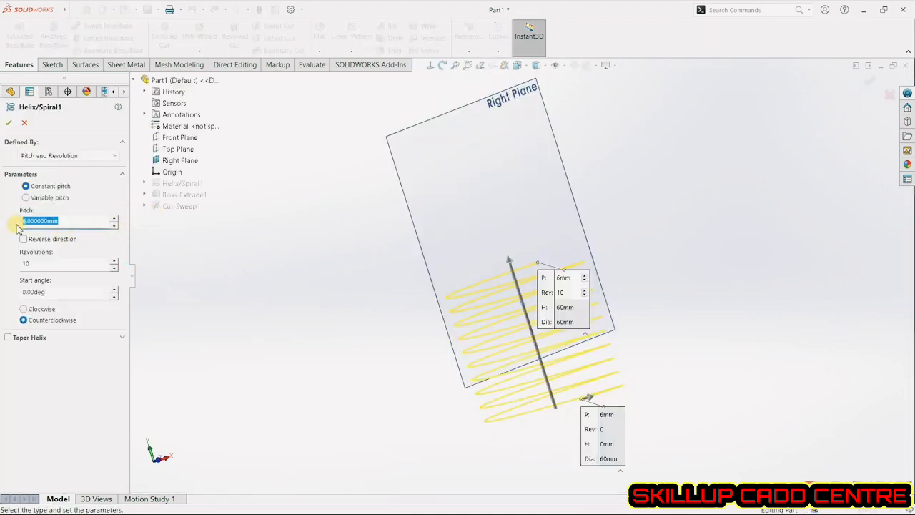
{"action": "type", "text": "10"}
{"action": "key", "text": "Return"}
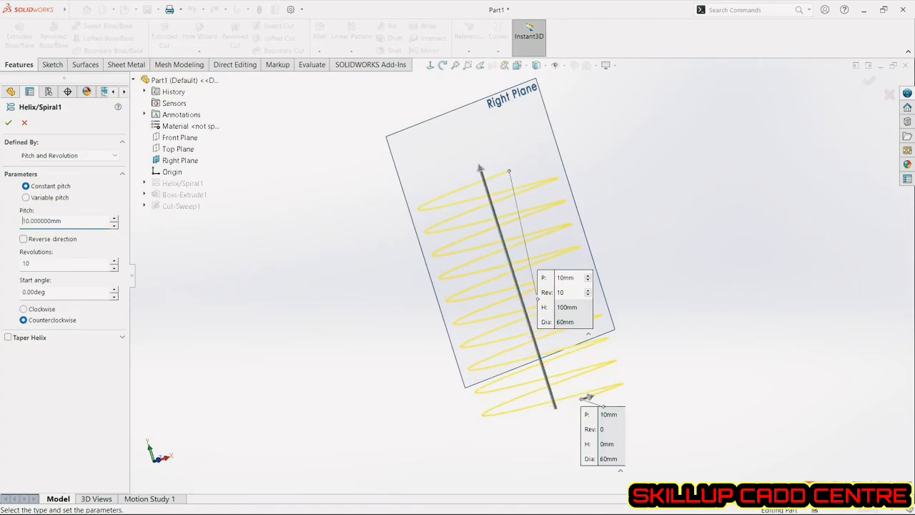
{"action": "left_click", "coordinate": [9, 124]}
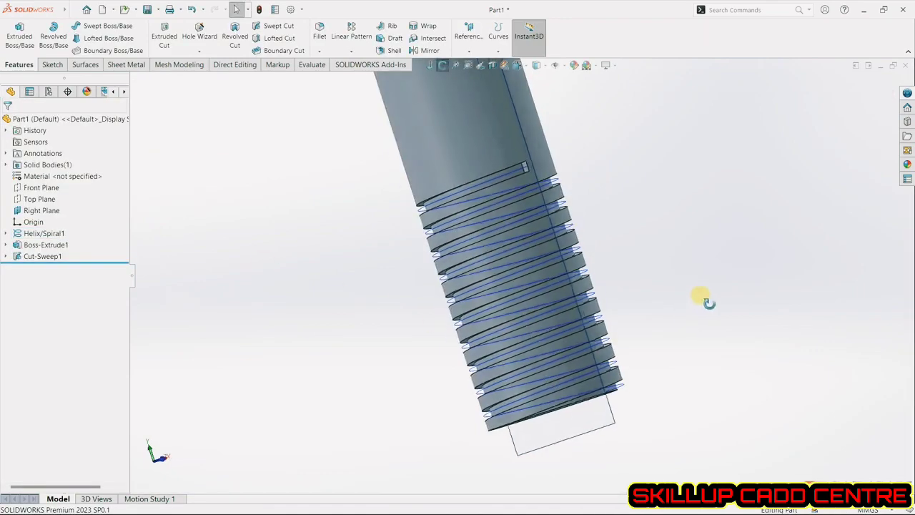
{"action": "left_click_drag", "start_coordinate": [707, 300], "coordinate": [770, 381]}
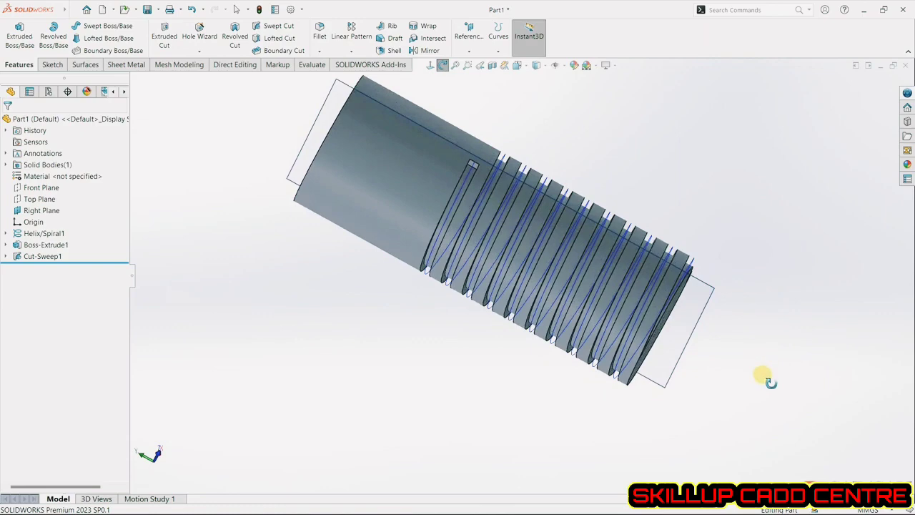
{"action": "scroll", "coordinate": [768, 379], "scroll_direction": "down", "scroll_amount": 1}
{"action": "key", "text": "Escape"}
{"action": "scroll", "coordinate": [387, 306], "scroll_direction": "up", "scroll_amount": 3}
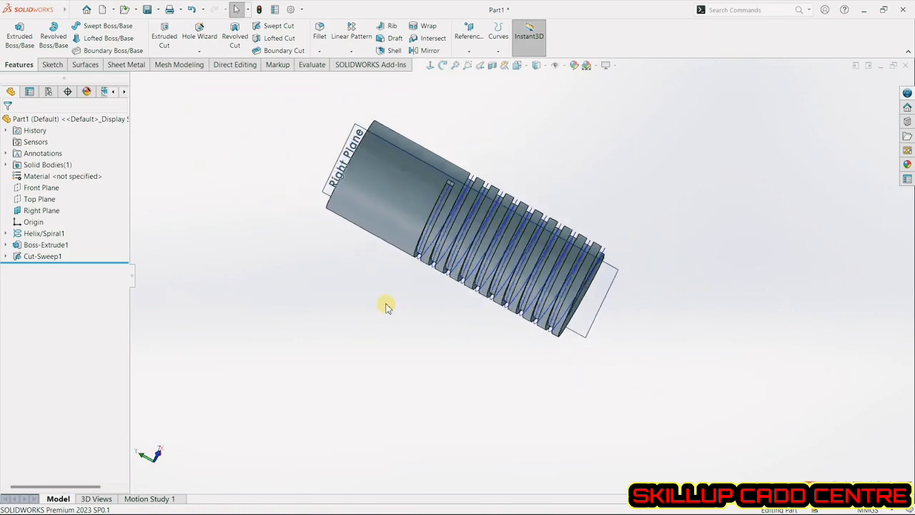
{"action": "left_click", "coordinate": [499, 51]}
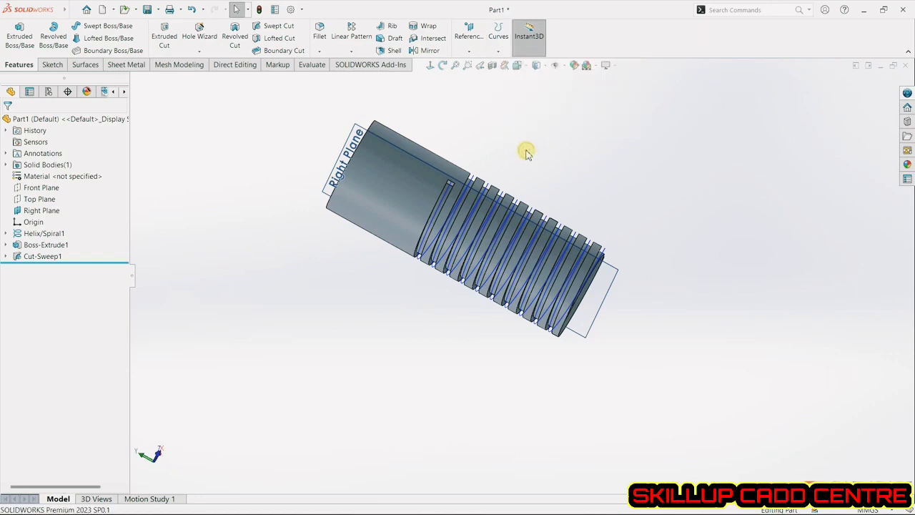
{"action": "left_click", "coordinate": [353, 53]}
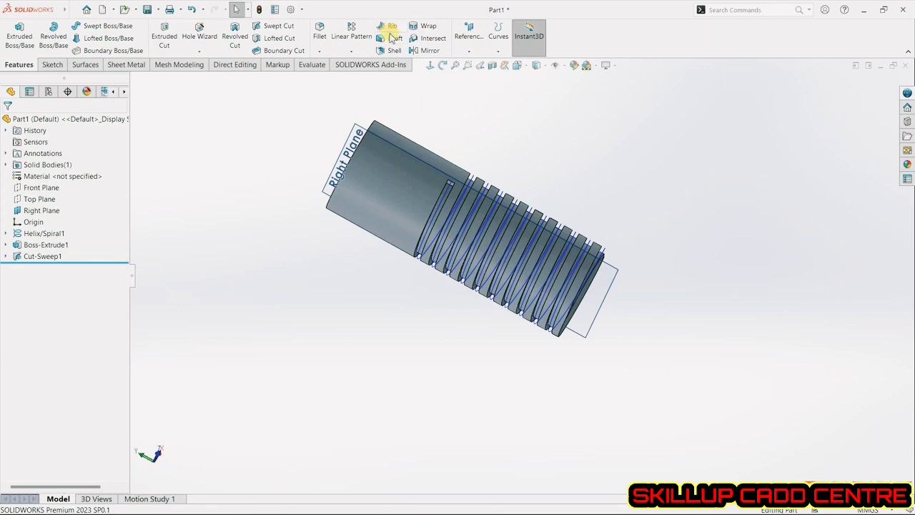
{"action": "left_click", "coordinate": [352, 52]}
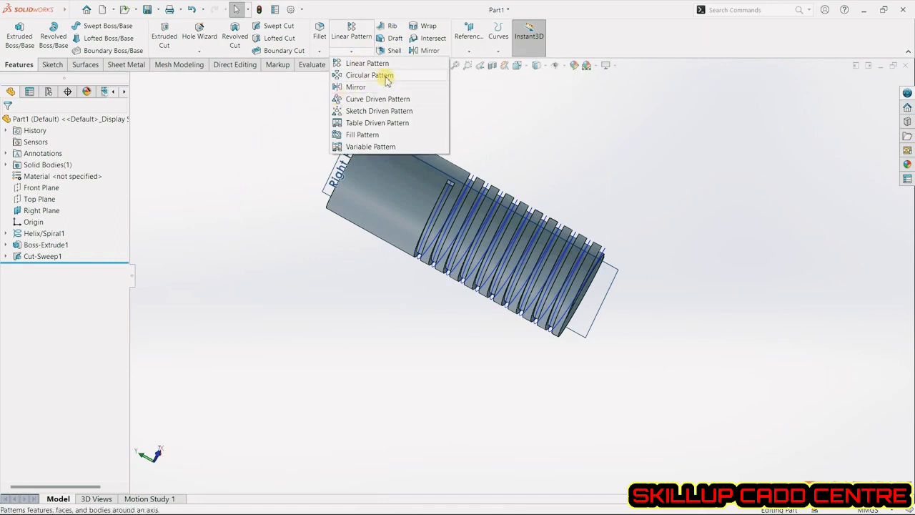
{"action": "left_click", "coordinate": [195, 242]}
Step: Start a sketch on the flat end face of the cylinder's ungrooved end
{"action": "middle_click_drag", "start_coordinate": [255, 244], "coordinate": [308, 278]}
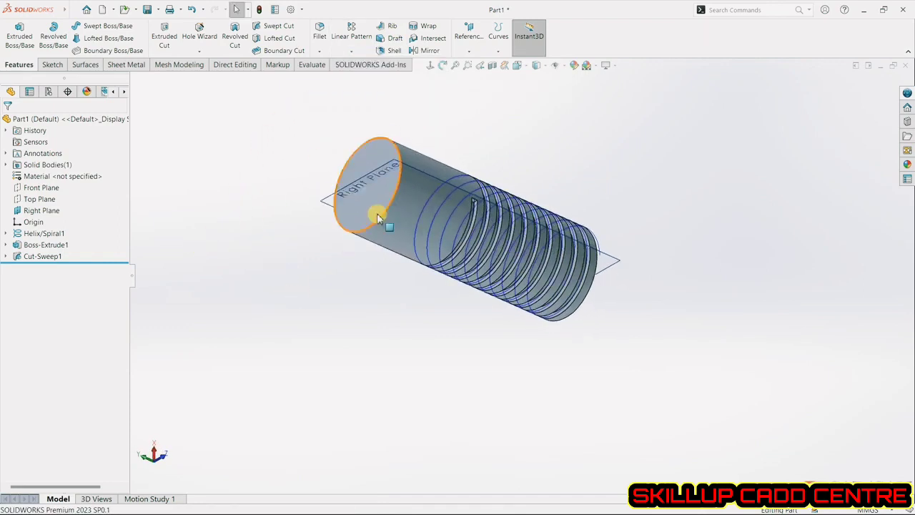
{"action": "left_click", "coordinate": [51, 64]}
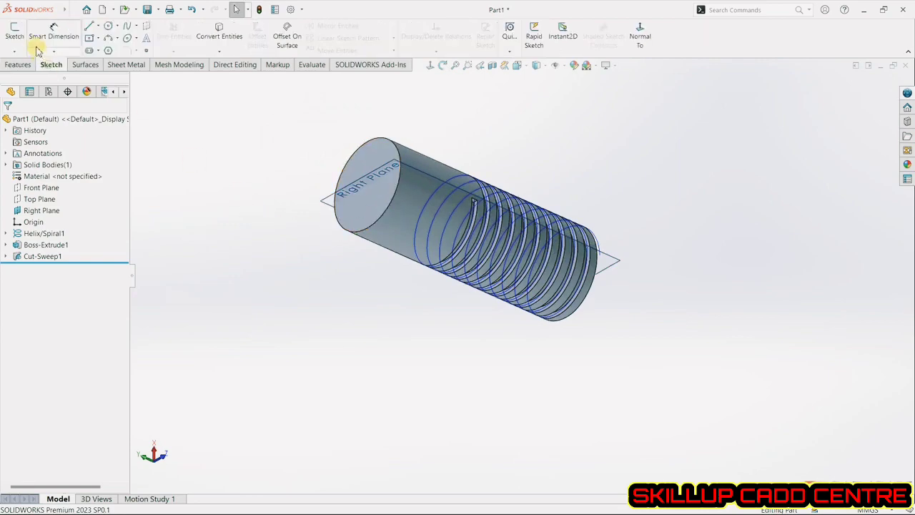
{"action": "left_click", "coordinate": [14, 32]}
{"action": "left_click", "coordinate": [358, 152]}
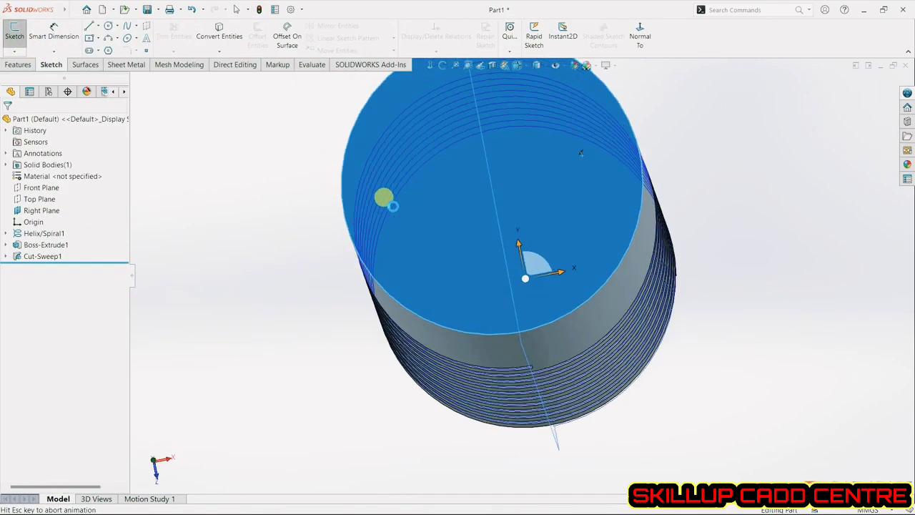
Step: Draw a three-point arc of about 25.5 mm radius from the circle's upper-left edge outward, curving toward the vertical centreline
{"action": "left_click", "coordinate": [109, 37]}
{"action": "scroll", "coordinate": [504, 182], "scroll_direction": "down", "scroll_amount": 4}
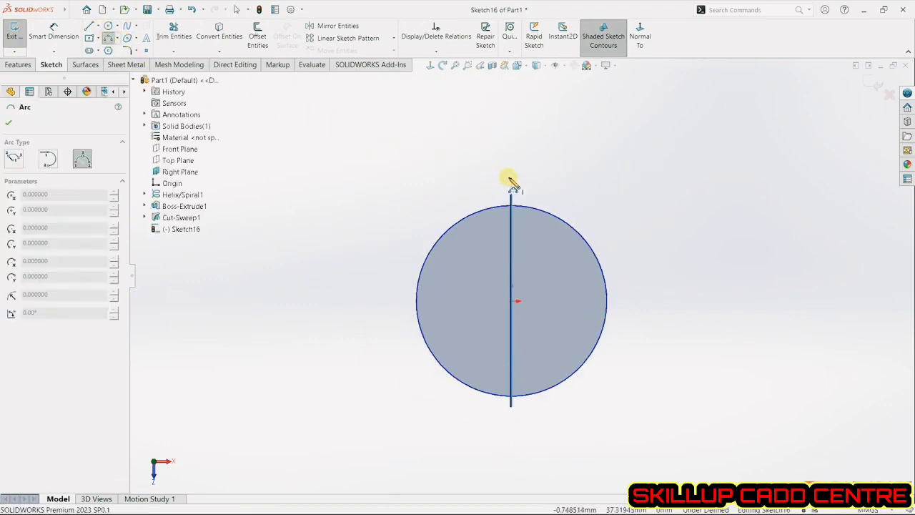
{"action": "left_click", "coordinate": [478, 226]}
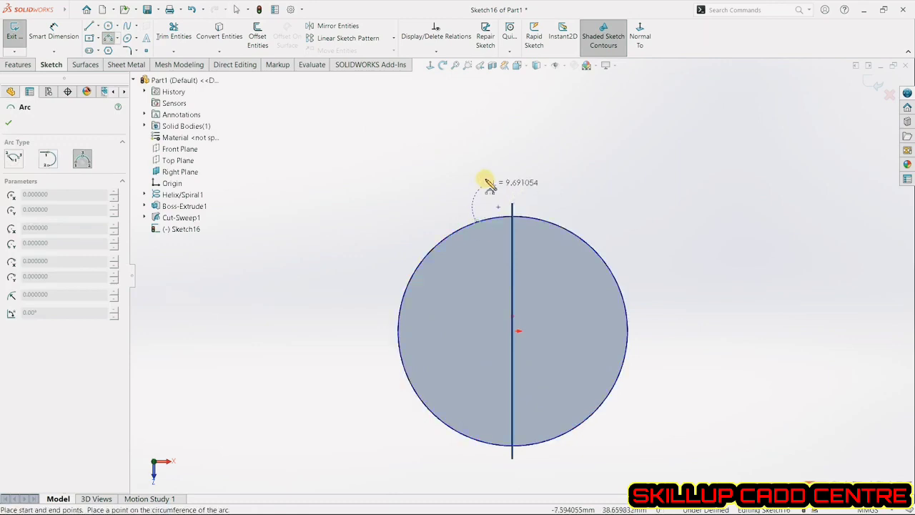
{"action": "left_click", "coordinate": [497, 179]}
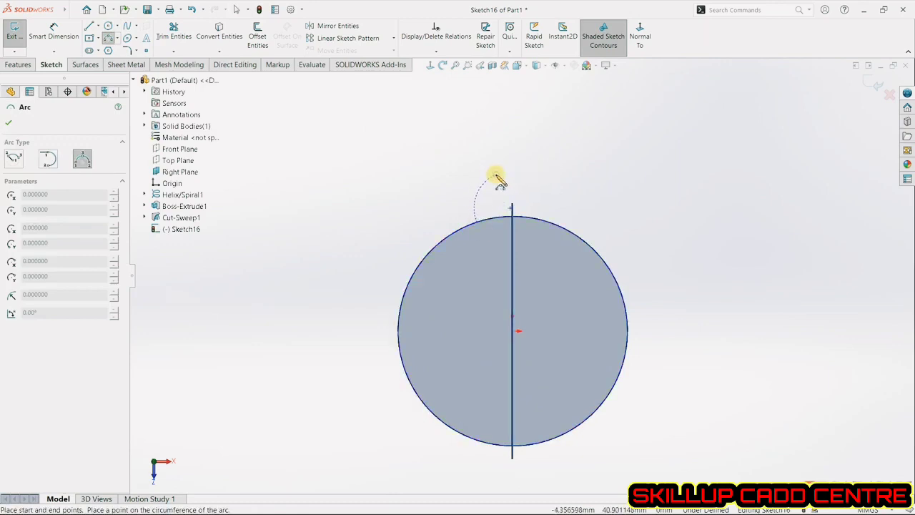
{"action": "left_click", "coordinate": [484, 197]}
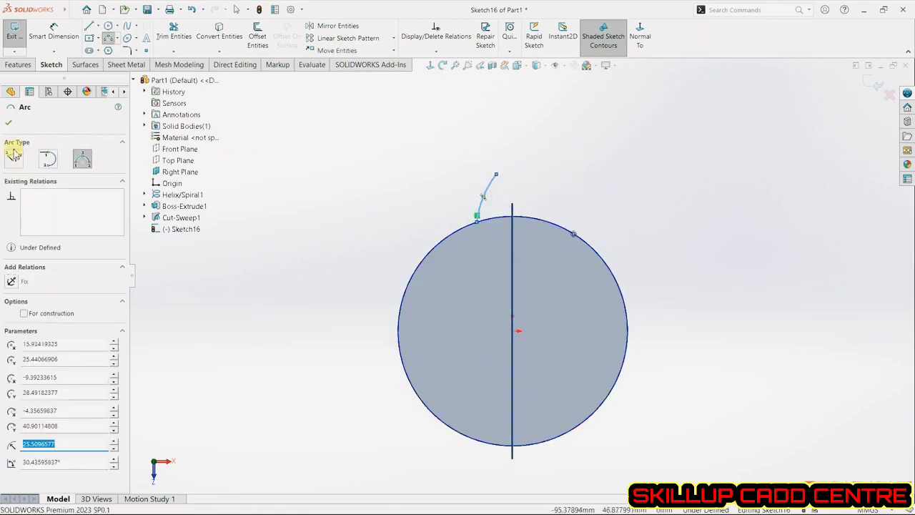
{"action": "left_click", "coordinate": [14, 123]}
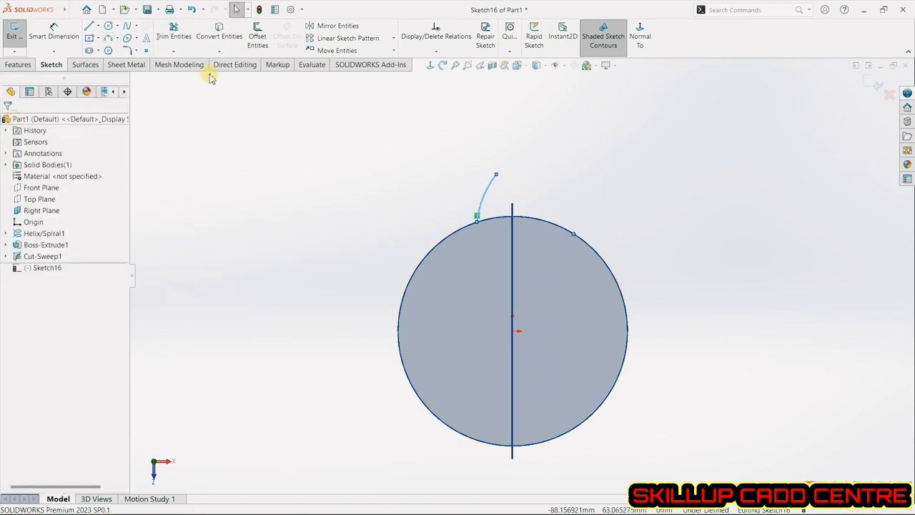
Step: Mirror the arc about the Right Plane, keeping the original as a copy
{"action": "left_click", "coordinate": [356, 25]}
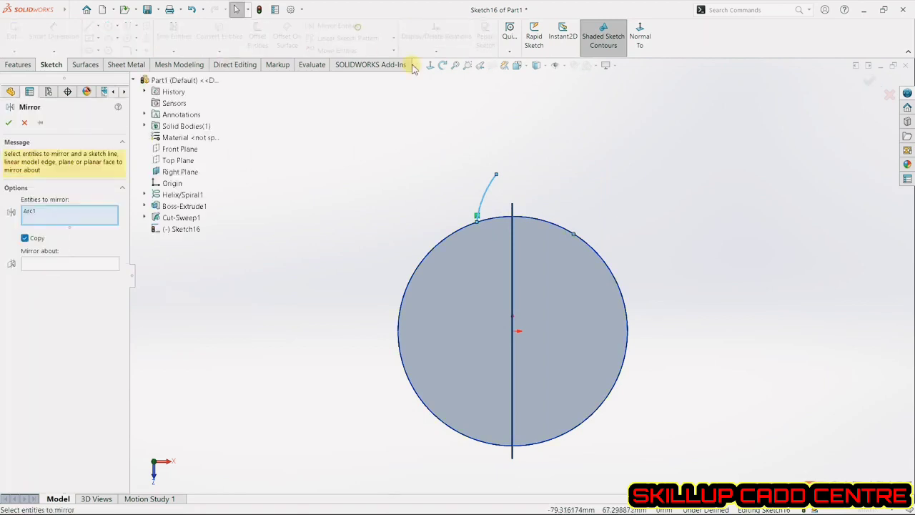
{"action": "left_click", "coordinate": [93, 264]}
{"action": "left_click", "coordinate": [515, 207]}
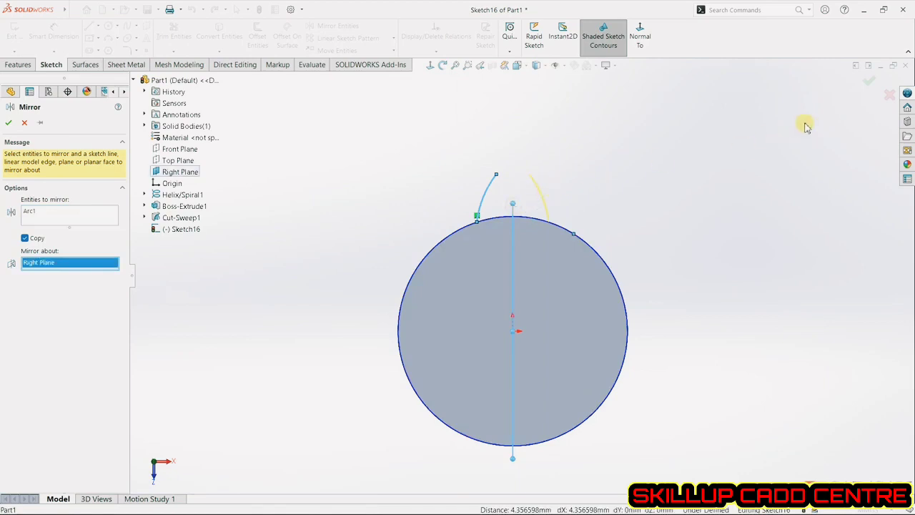
{"action": "left_click", "coordinate": [875, 85]}
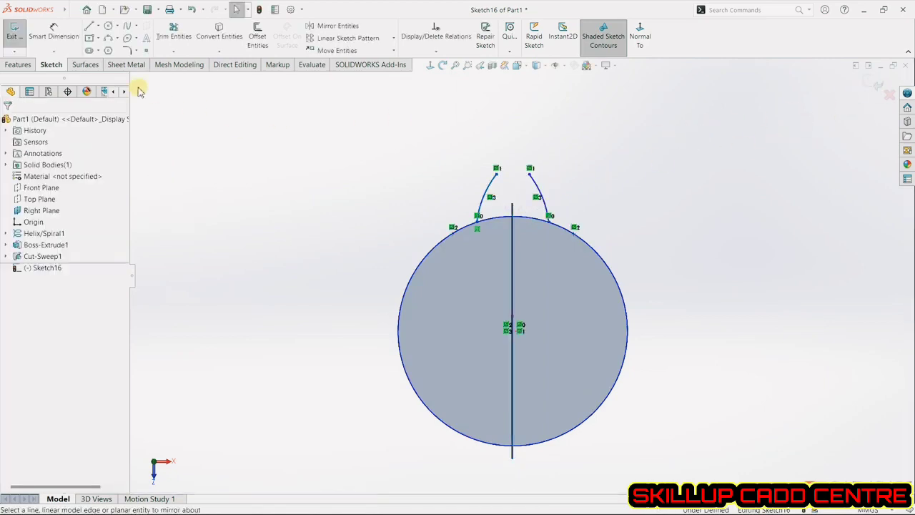
Step: Draw a horizontal line about 8.7 mm long joining the outer ends of the two arcs
{"action": "left_click", "coordinate": [91, 27]}
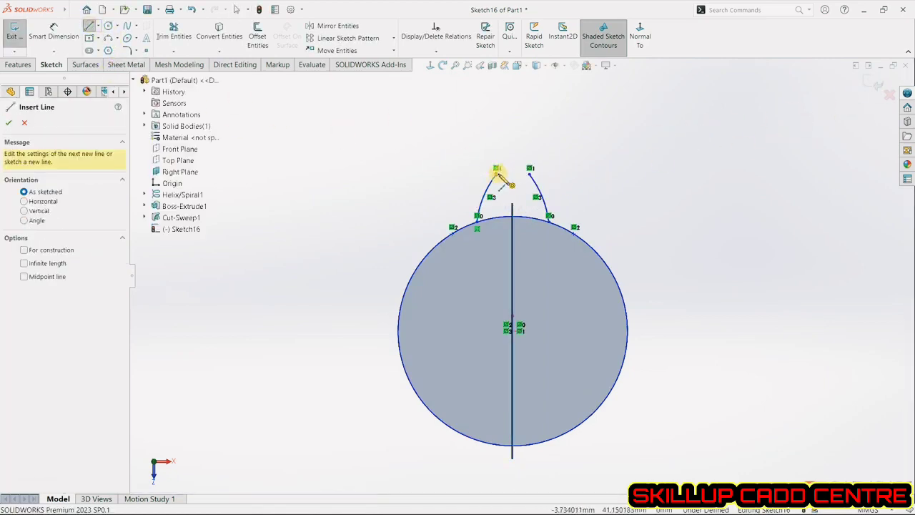
{"action": "left_click", "coordinate": [498, 170]}
{"action": "left_click", "coordinate": [530, 172]}
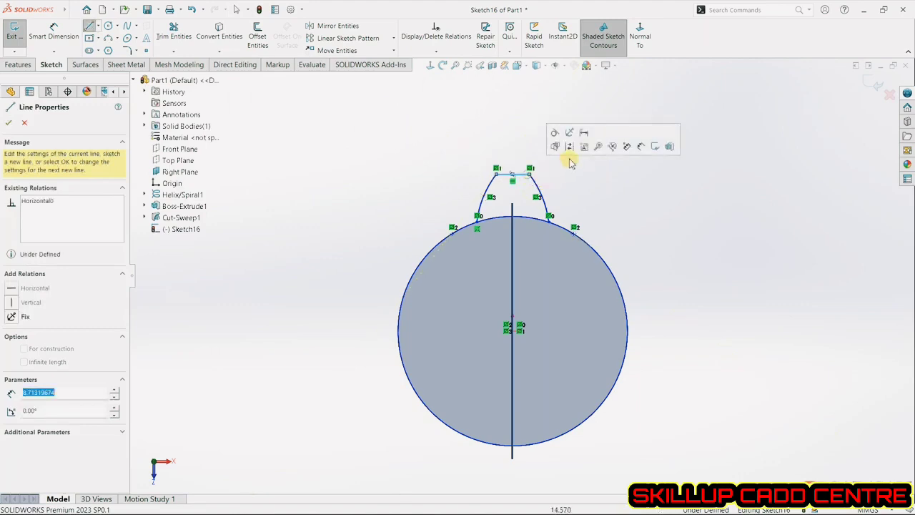
{"action": "left_click", "coordinate": [233, 36]}
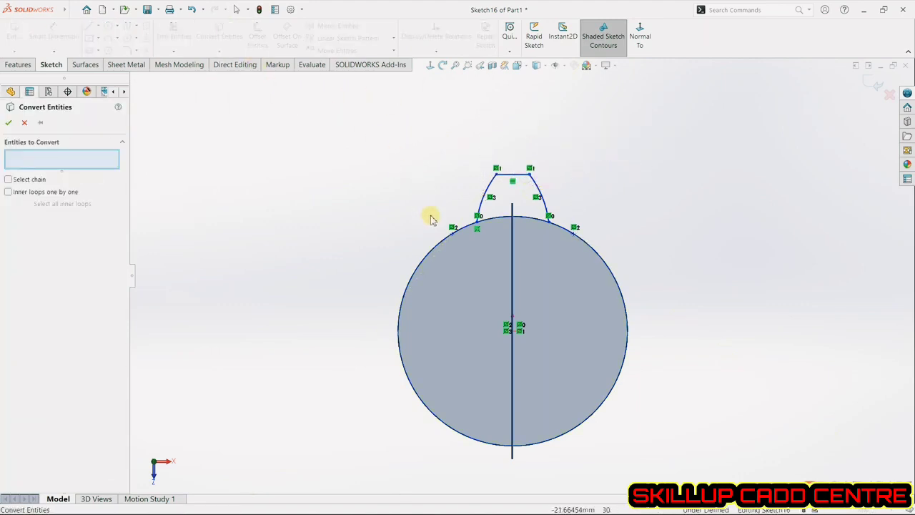
{"action": "left_click", "coordinate": [436, 244]}
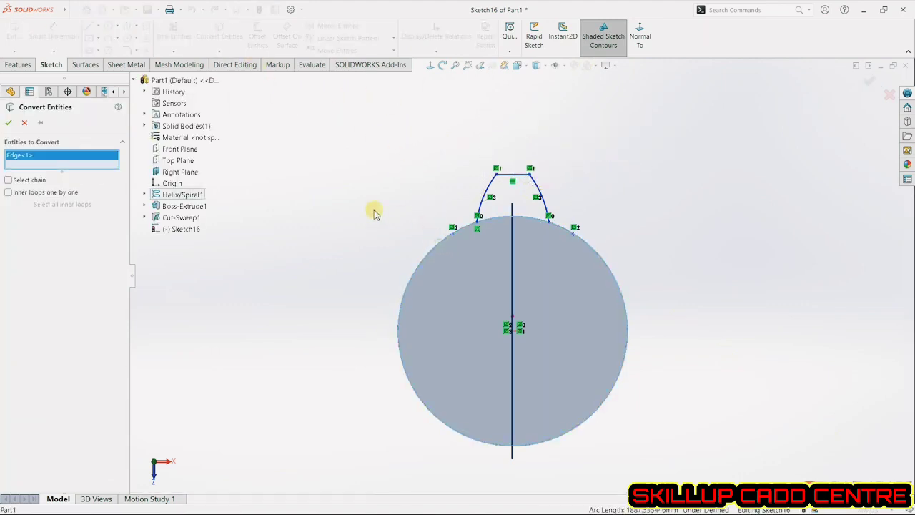
{"action": "left_click", "coordinate": [10, 124]}
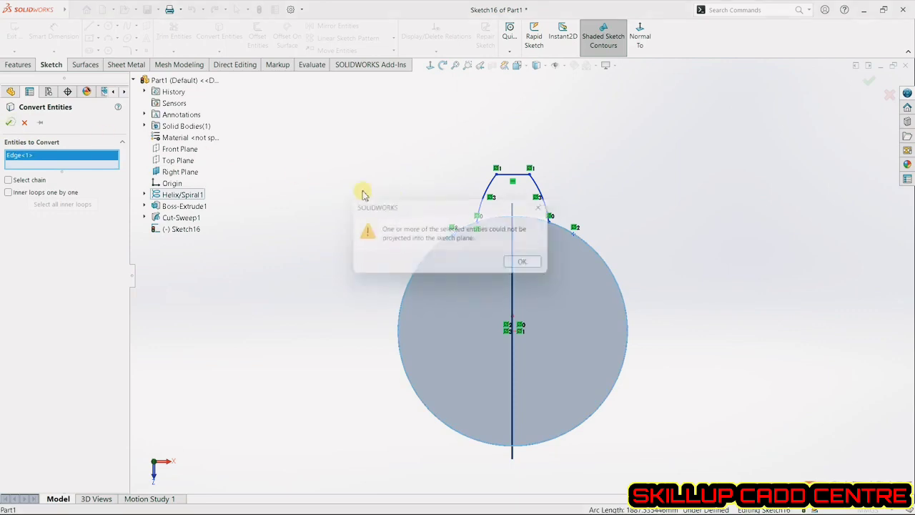
{"action": "left_click", "coordinate": [546, 265]}
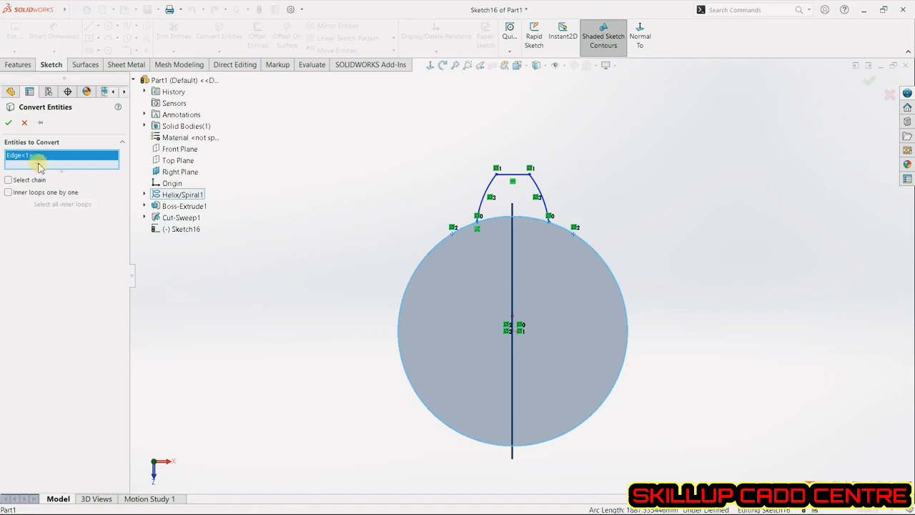
{"action": "left_click", "coordinate": [8, 124]}
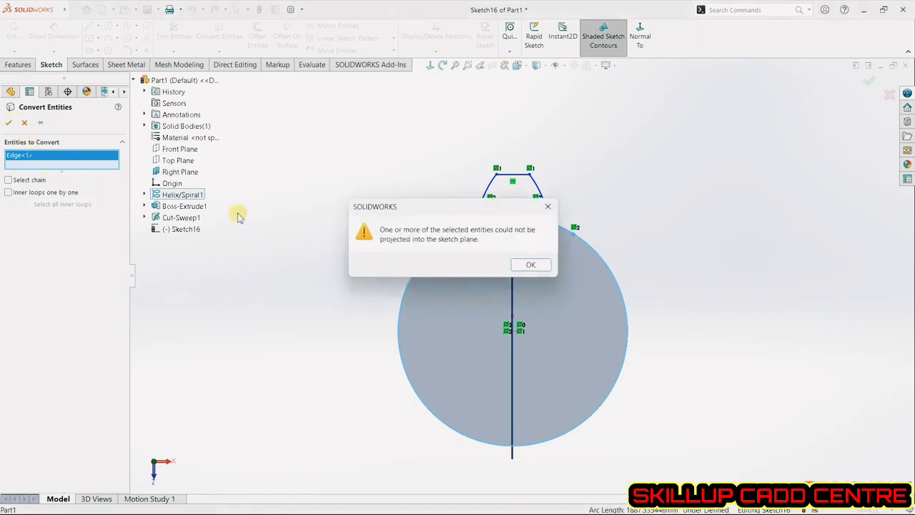
{"action": "left_click", "coordinate": [532, 266]}
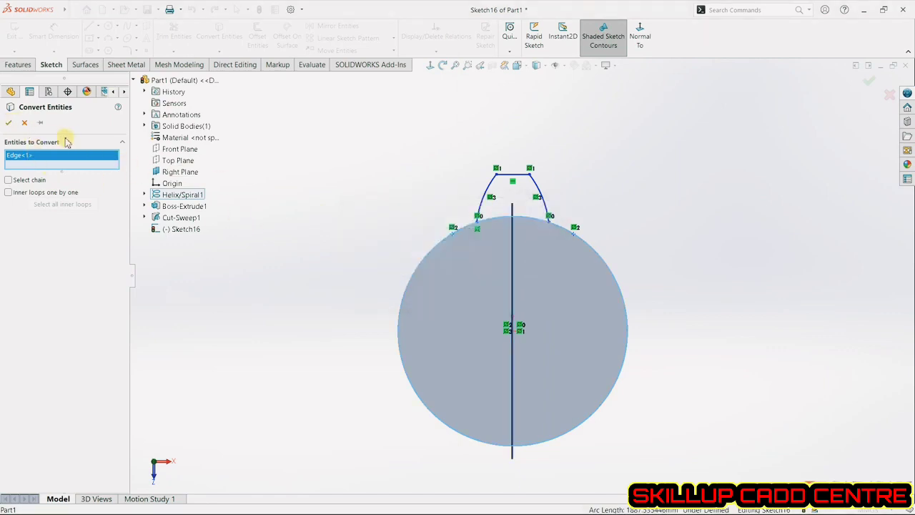
{"action": "left_click", "coordinate": [31, 125]}
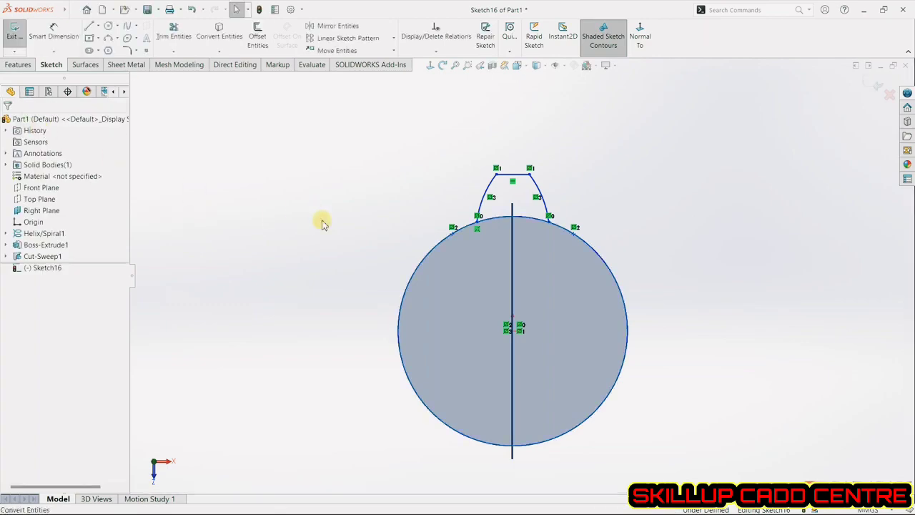
Step: Convert the circular edge of the cylinder's flat end face into the tooth sketch and exit the sketch
{"action": "middle_click_drag", "start_coordinate": [322, 224], "coordinate": [329, 220]}
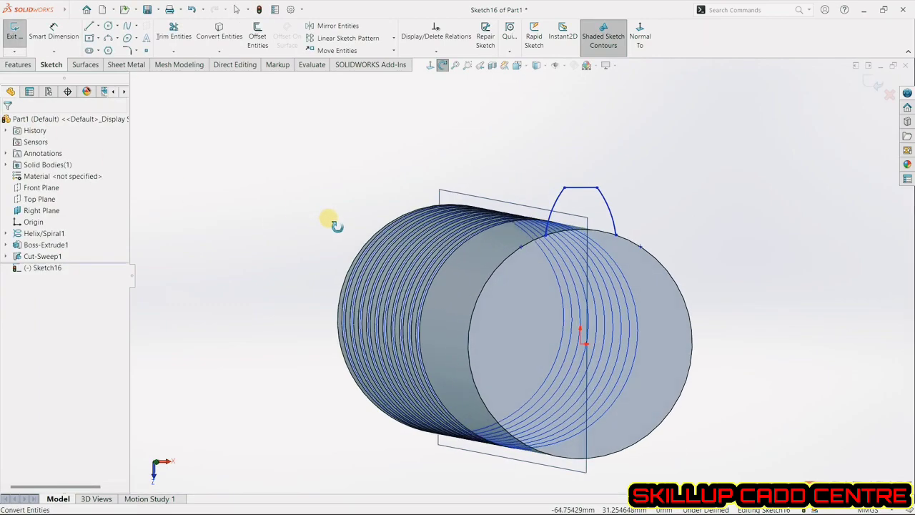
{"action": "left_click", "coordinate": [219, 32]}
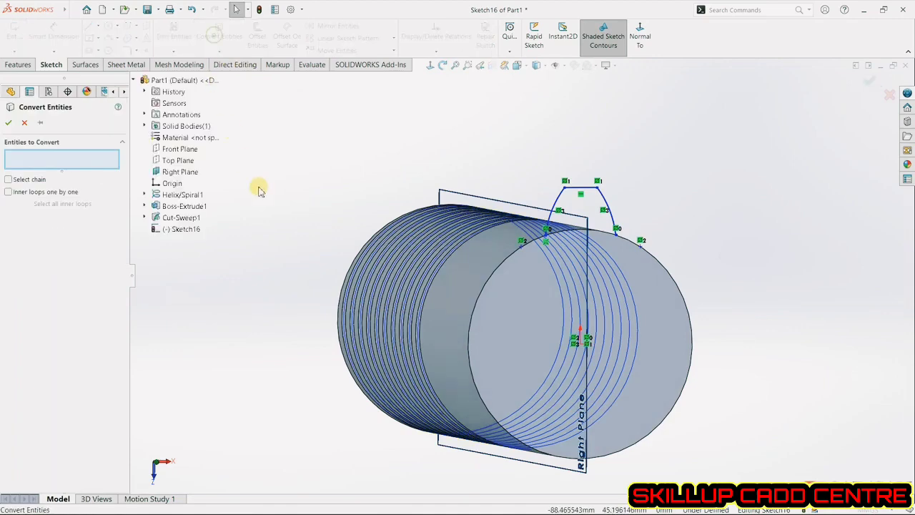
{"action": "left_click", "coordinate": [672, 278]}
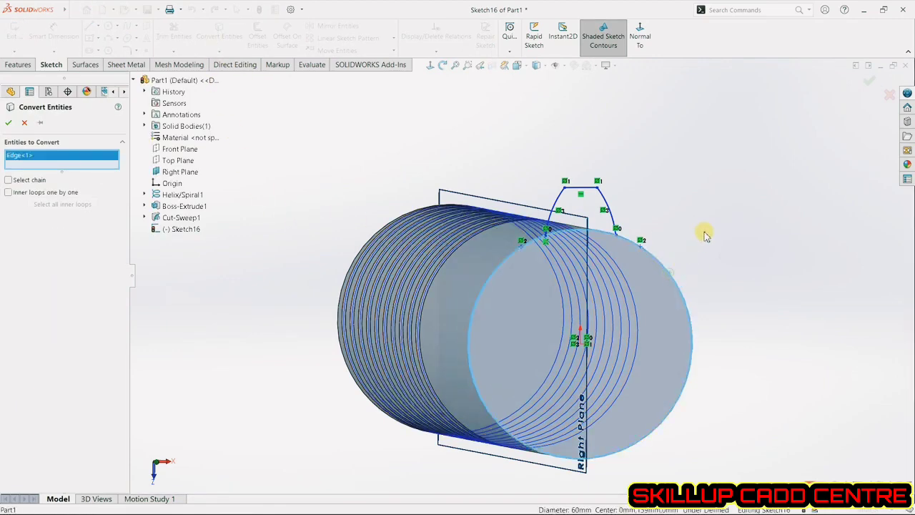
{"action": "left_click", "coordinate": [8, 124]}
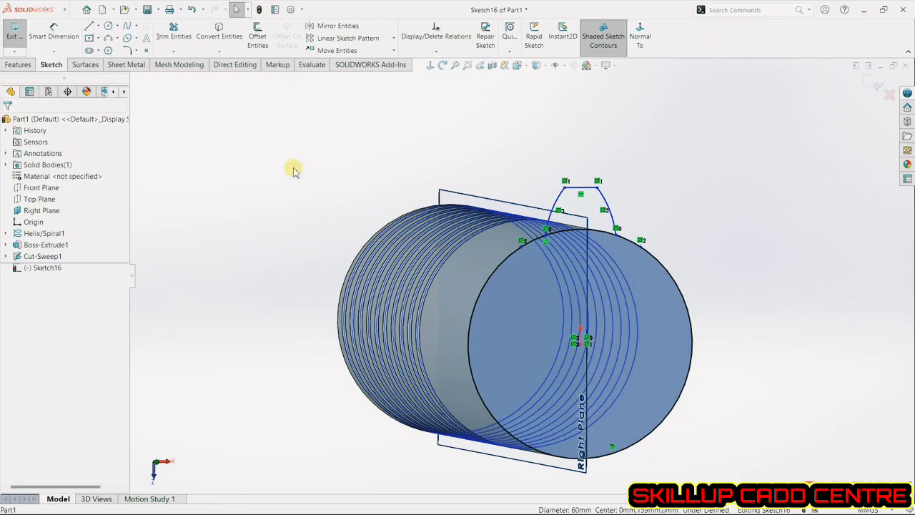
{"action": "left_click", "coordinate": [429, 65]}
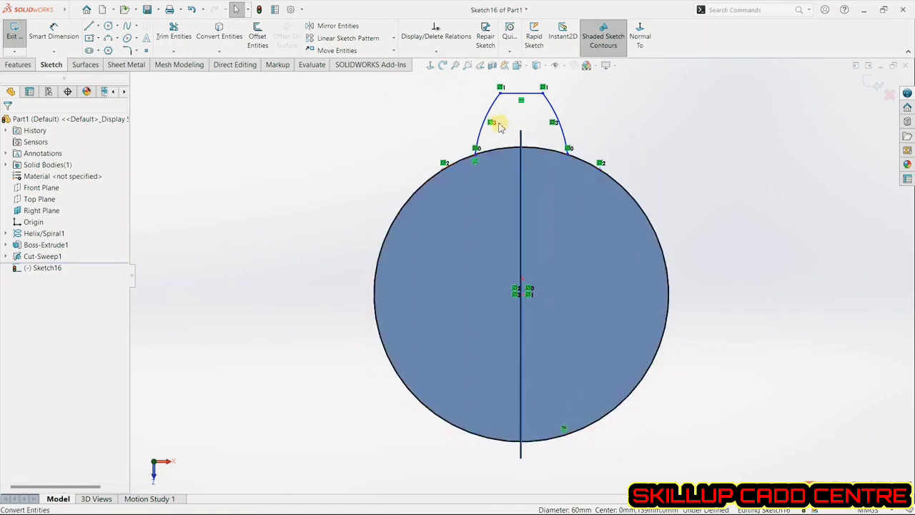
{"action": "left_click", "coordinate": [877, 85]}
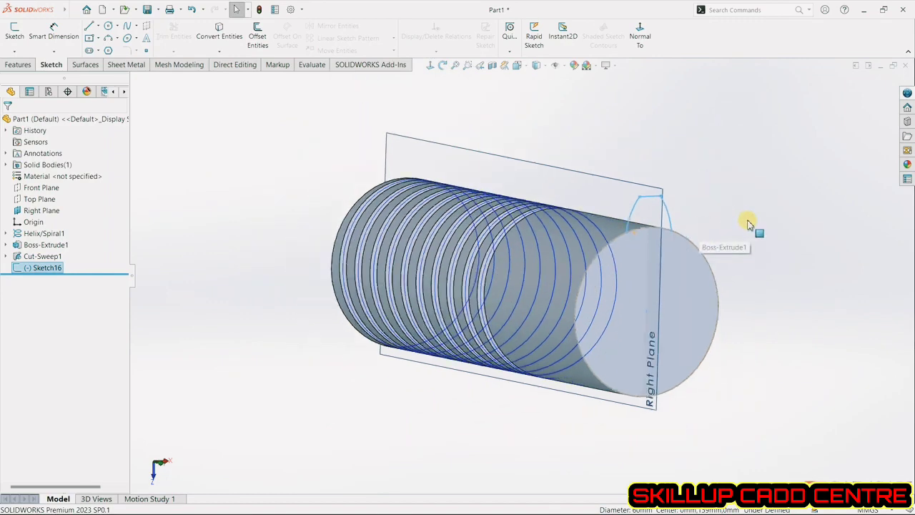
Step: Reopen the tooth sketch, trim the converted circle down to the short arc between the two side arcs, and exit the sketch
{"action": "left_click", "coordinate": [253, 242]}
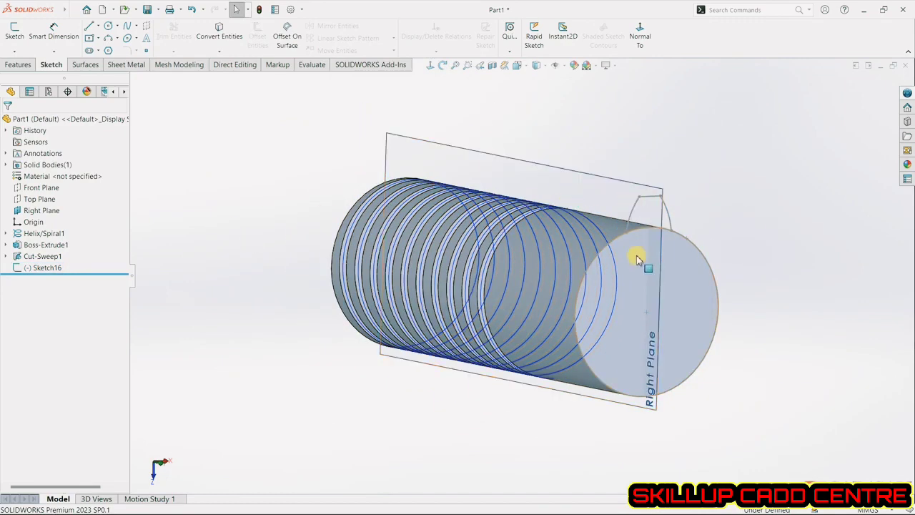
{"action": "left_click", "coordinate": [639, 210]}
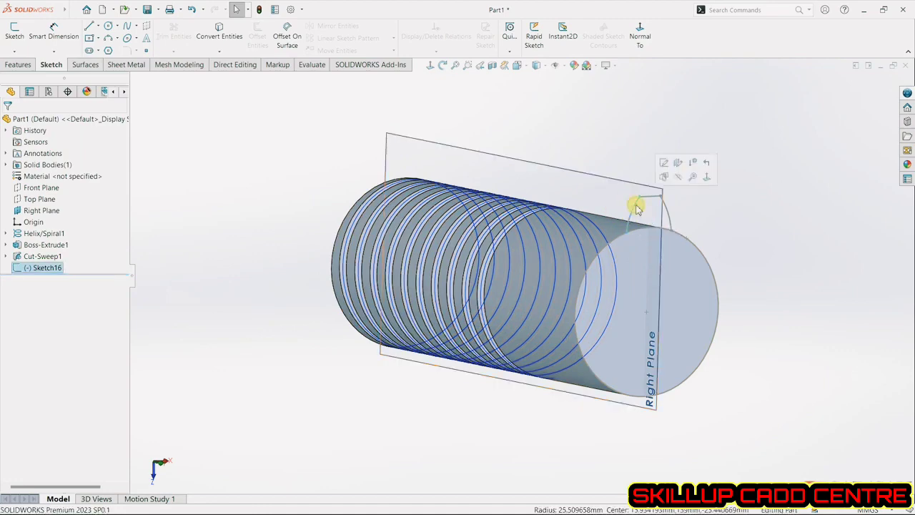
{"action": "left_click", "coordinate": [654, 154]}
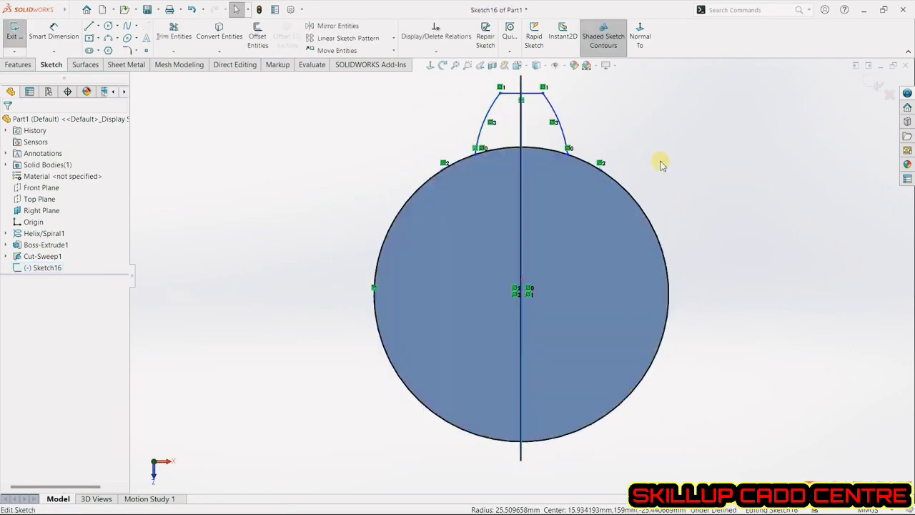
{"action": "middle_click_drag", "start_coordinate": [651, 169], "coordinate": [326, 246]}
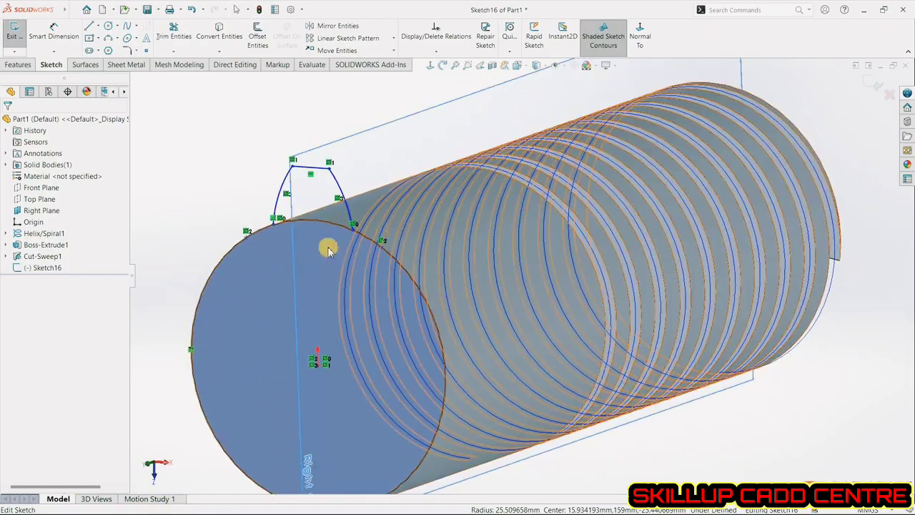
{"action": "left_click", "coordinate": [430, 65]}
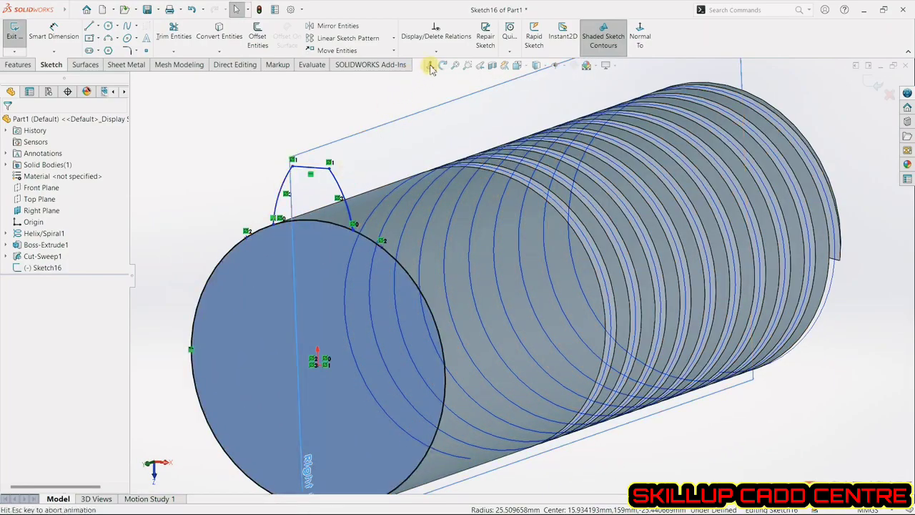
{"action": "left_click", "coordinate": [175, 37]}
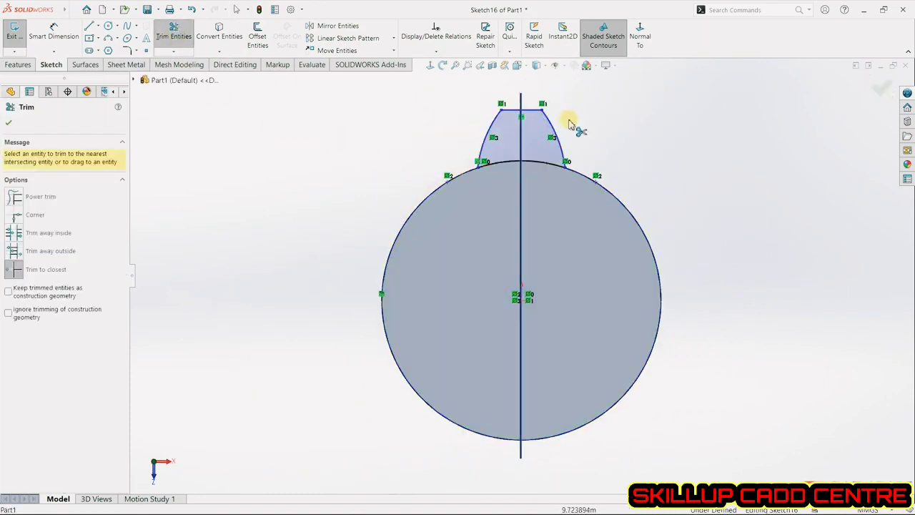
{"action": "left_click", "coordinate": [884, 87]}
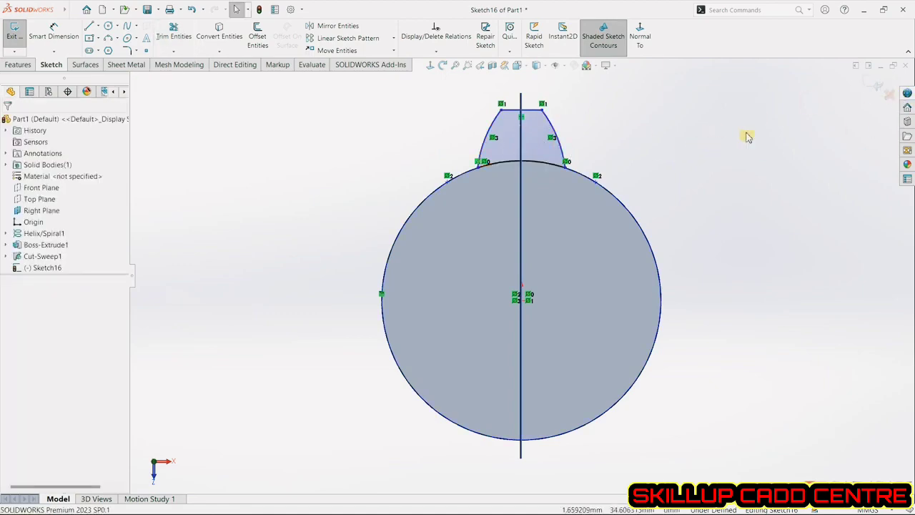
{"action": "left_click", "coordinate": [873, 87]}
Step: Extrude the closed tooth profile 10 mm blind, reversed to run along the cylinder, with the result merged
{"action": "mouse_move", "coordinate": [756, 126]}
{"action": "middle_mouse_down"}
{"action": "mouse_move", "coordinate": [720, 139]}
{"action": "mouse_move", "coordinate": [693, 166]}
{"action": "middle_mouse_up"}
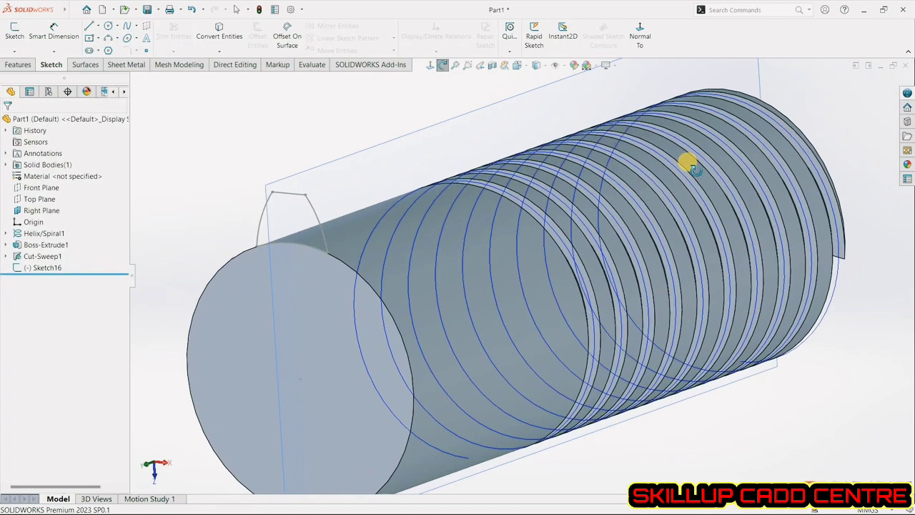
{"action": "left_click", "coordinate": [14, 65]}
{"action": "left_click", "coordinate": [19, 35]}
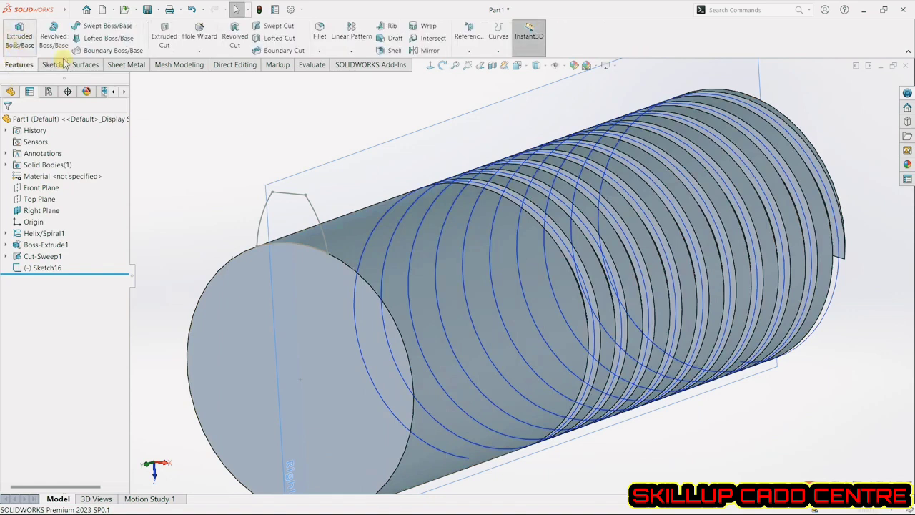
{"action": "left_click", "coordinate": [284, 196]}
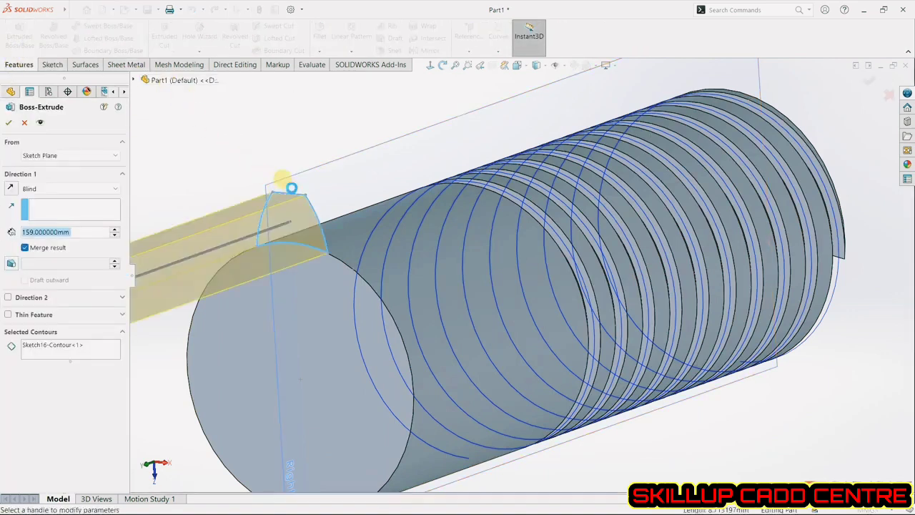
{"action": "left_click", "coordinate": [10, 189]}
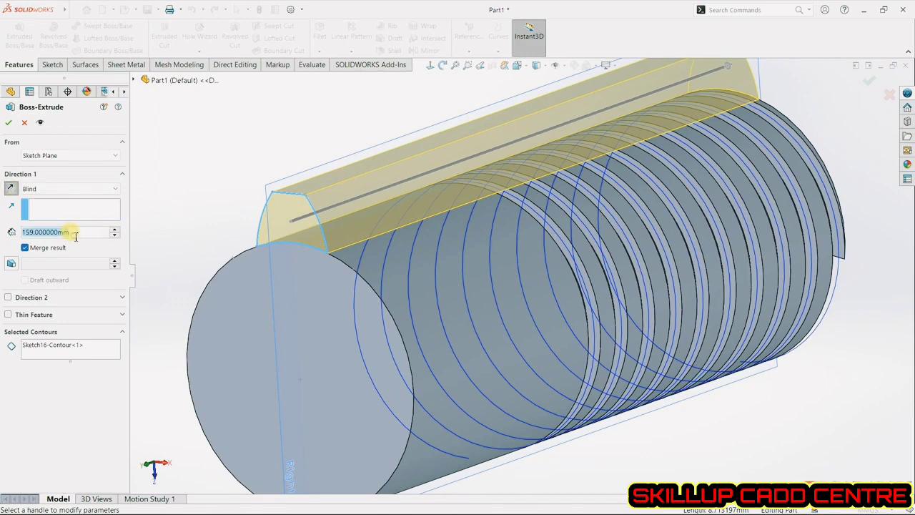
{"action": "type", "text": "10"}
{"action": "key", "text": "Return"}
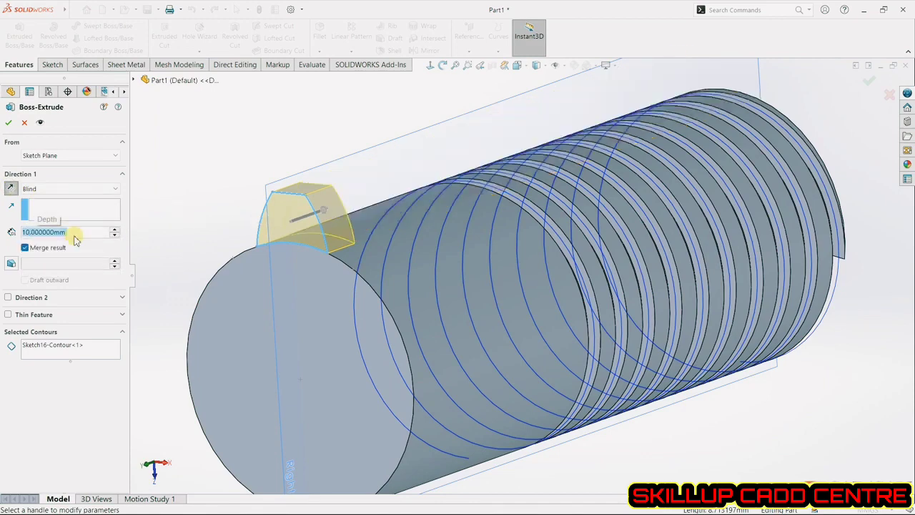
{"action": "left_click", "coordinate": [9, 123]}
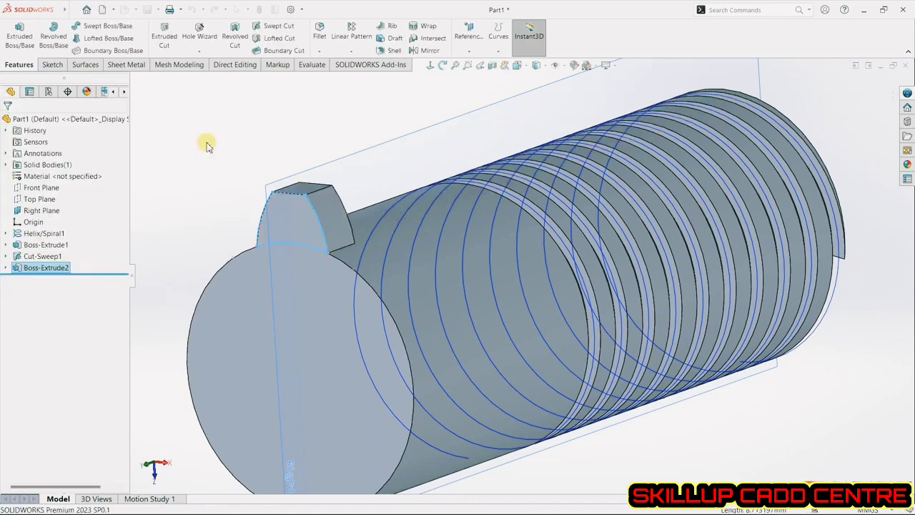
Step: Start a circular pattern of the extruded tooth around the circular edge of the cylinder's end face
{"action": "middle_click_drag", "start_coordinate": [214, 175], "coordinate": [206, 226]}
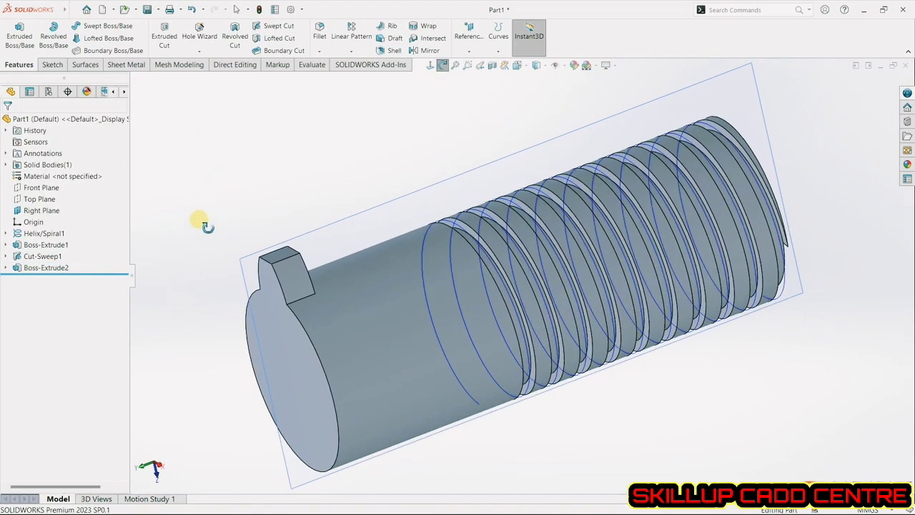
{"action": "left_click", "coordinate": [46, 267]}
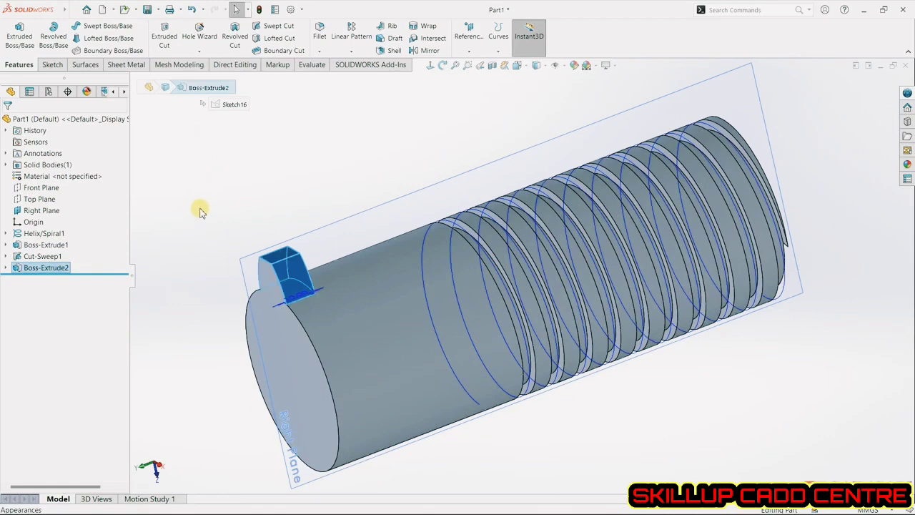
{"action": "left_click", "coordinate": [351, 52]}
{"action": "left_click", "coordinate": [350, 77]}
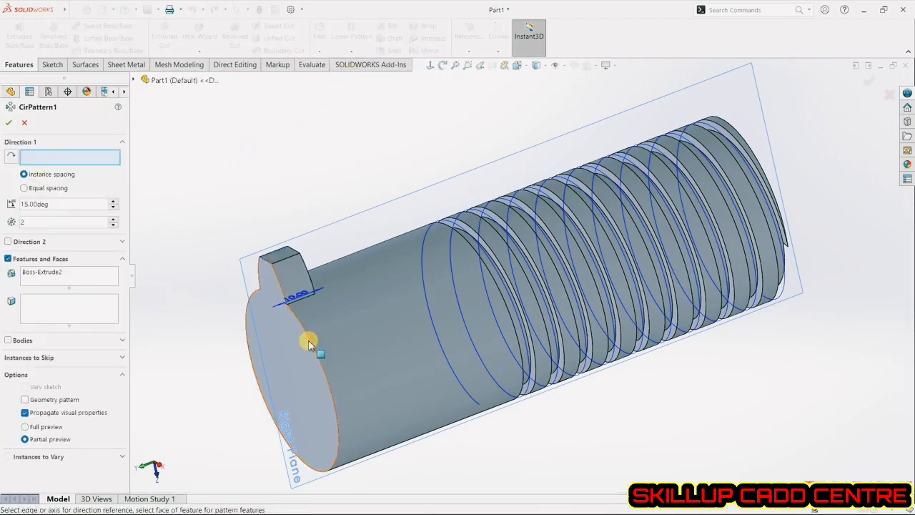
{"action": "left_click", "coordinate": [262, 352]}
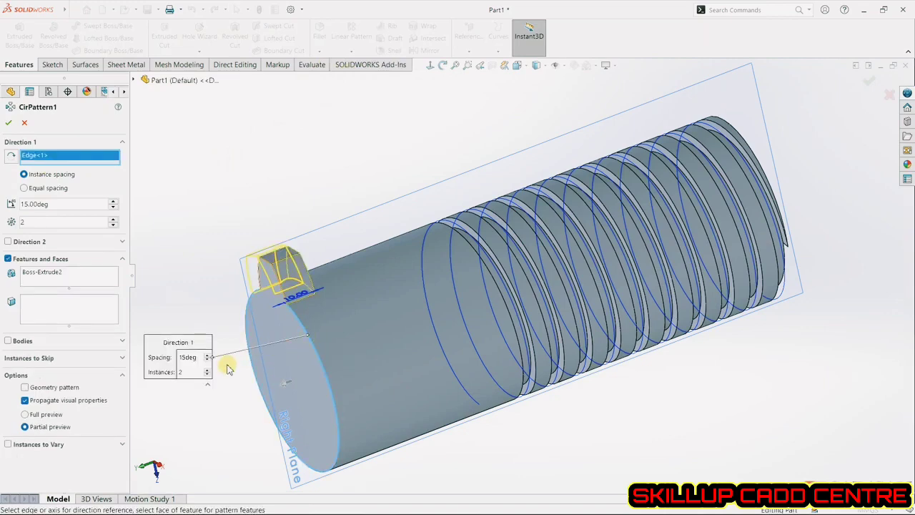
{"action": "middle_click_drag", "start_coordinate": [225, 275], "coordinate": [258, 227]}
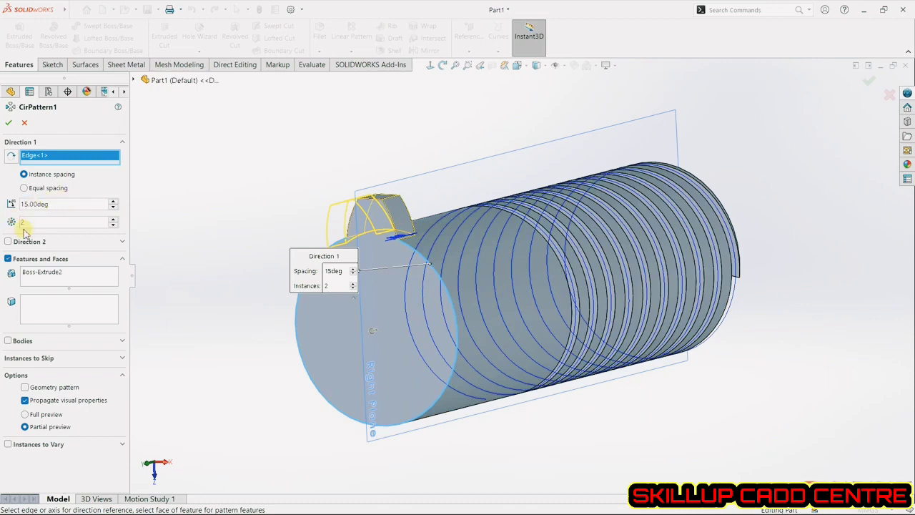
Step: Set the circular pattern to 7 equally spaced instances over 360 degrees and create it
{"action": "left_click", "coordinate": [24, 188]}
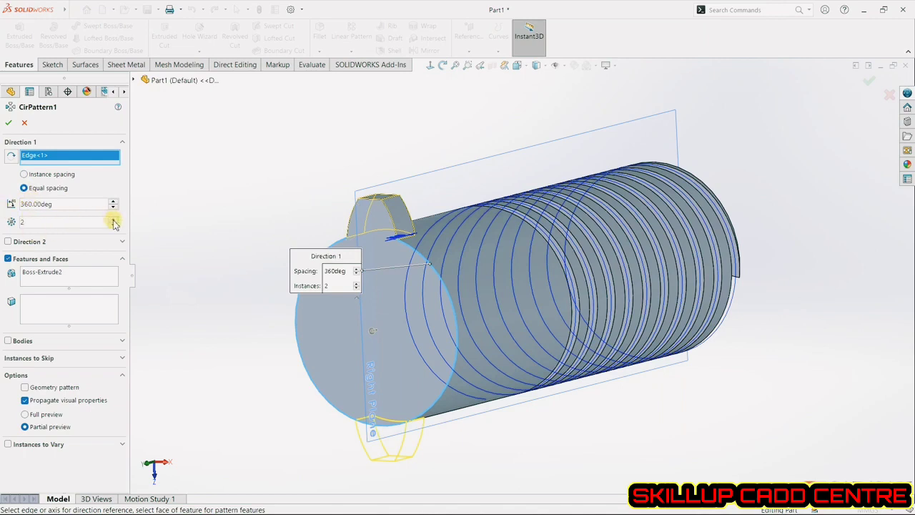
{"action": "left_click", "coordinate": [113, 219]}
{"action": "left_click", "coordinate": [113, 219]}
{"action": "left_click", "coordinate": [113, 219]}
{"action": "left_click", "coordinate": [113, 219]}
{"action": "left_click", "coordinate": [113, 219]}
{"action": "left_click", "coordinate": [113, 219]}
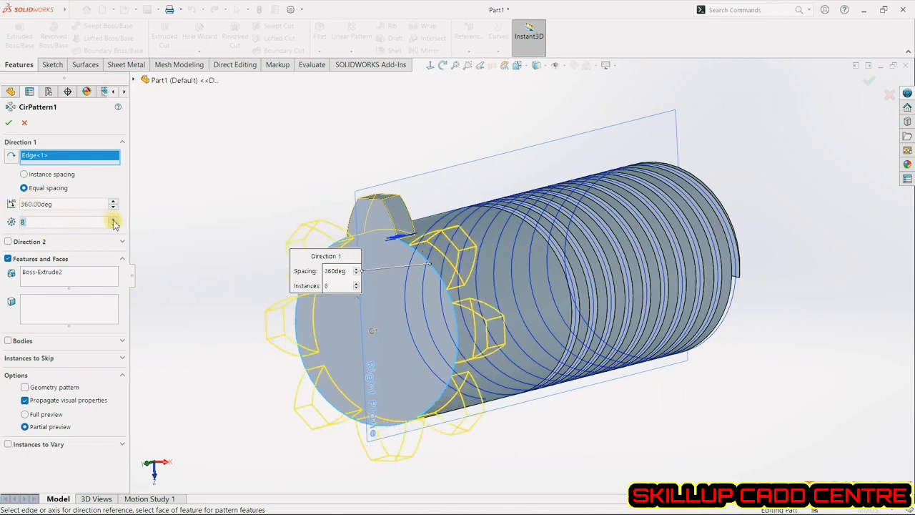
{"action": "left_click", "coordinate": [114, 225]}
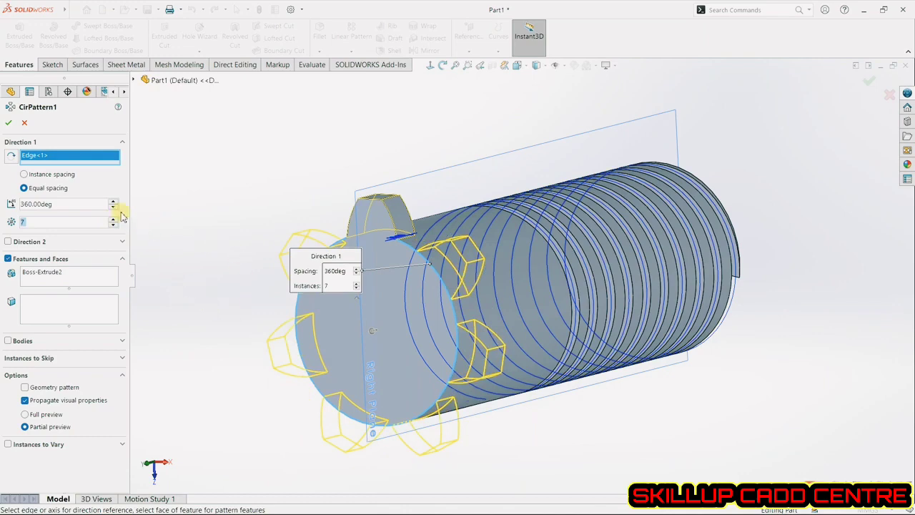
{"action": "left_click", "coordinate": [9, 123]}
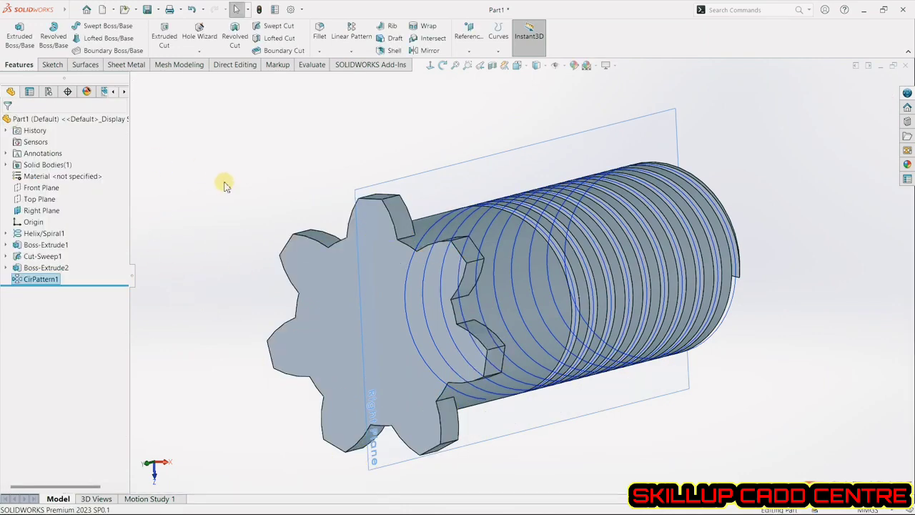
Step: Undo the circular pattern of the tooth
{"action": "middle_click_drag", "start_coordinate": [221, 180], "coordinate": [223, 276]}
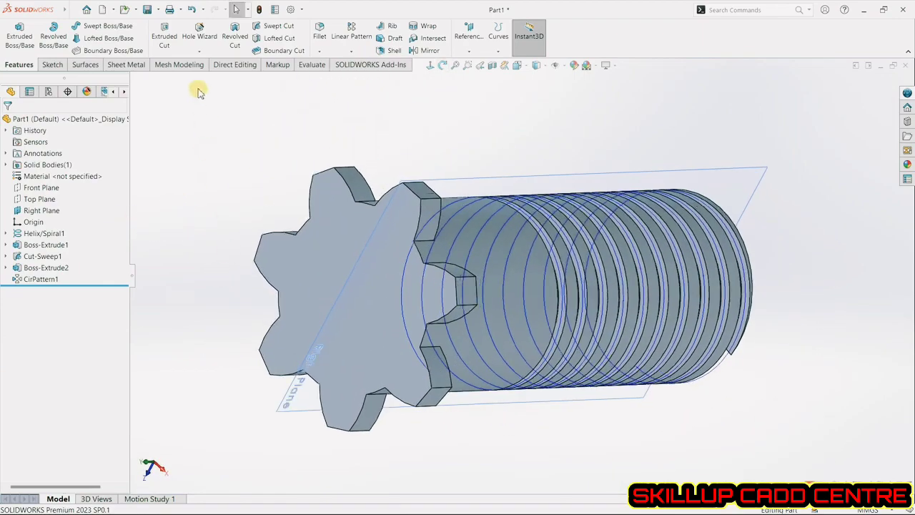
{"action": "left_click", "coordinate": [192, 14]}
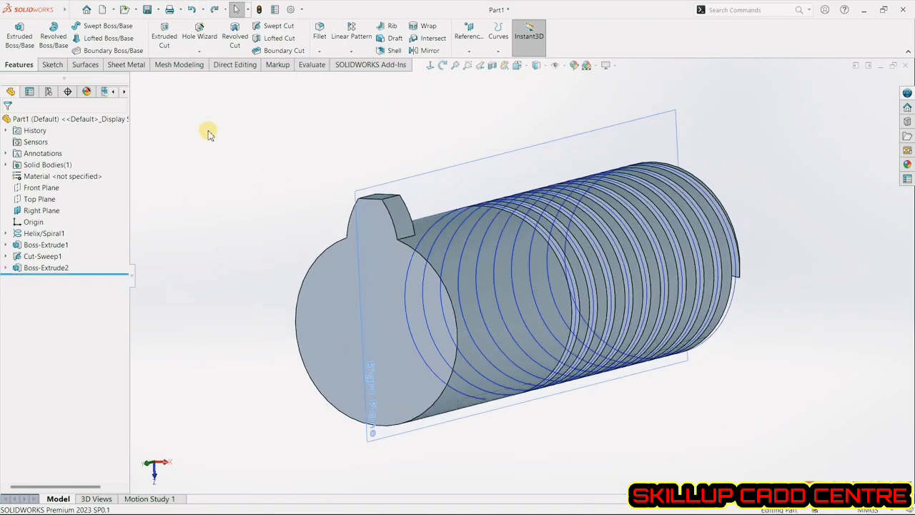
Step: Start a circular pattern of the extruded tooth about the cylinder's outer face, with 7 equally spaced instances over 360 degrees
{"action": "left_click", "coordinate": [45, 271]}
{"action": "left_click", "coordinate": [46, 269]}
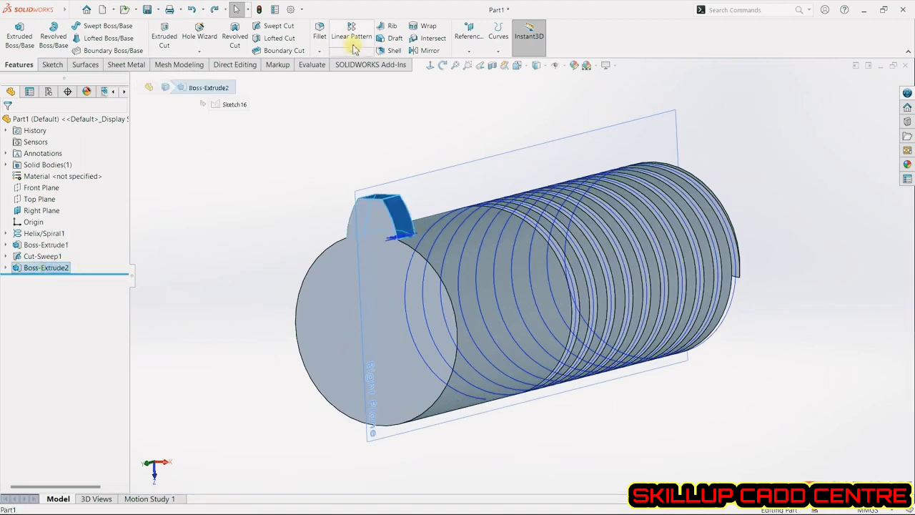
{"action": "left_click", "coordinate": [360, 73]}
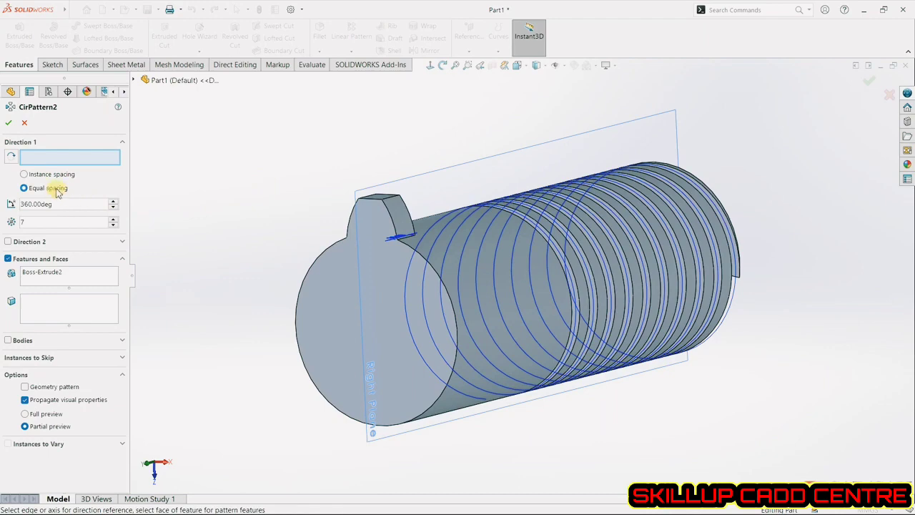
{"action": "left_click", "coordinate": [423, 229]}
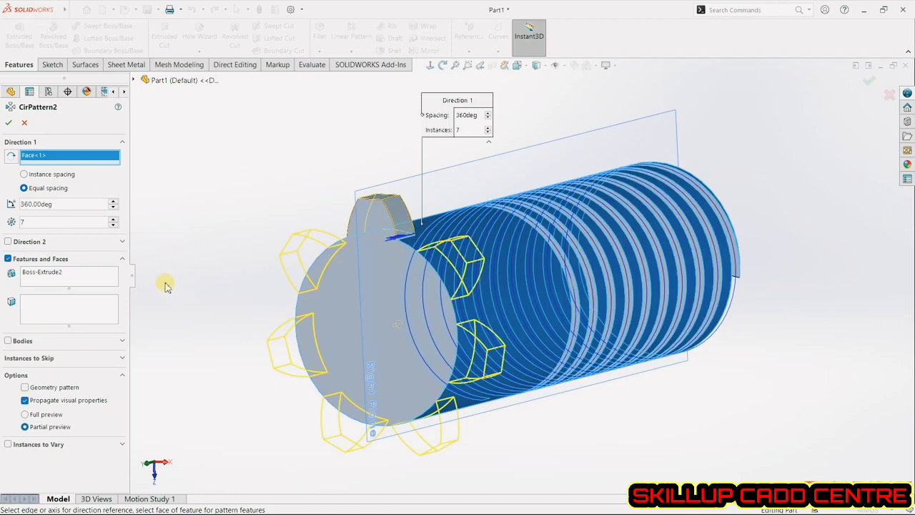
Step: Create the circular pattern with instance 7 skipped, and undo it
{"action": "left_click", "coordinate": [122, 360]}
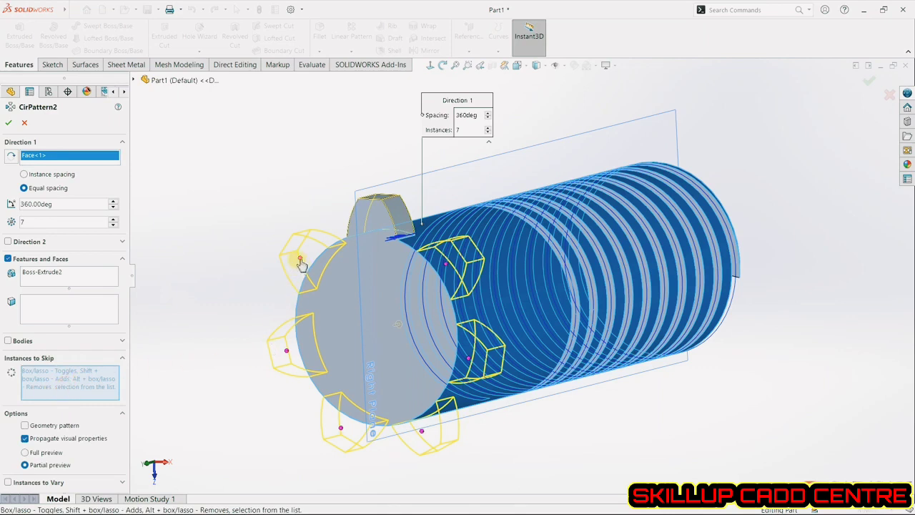
{"action": "left_click", "coordinate": [300, 260]}
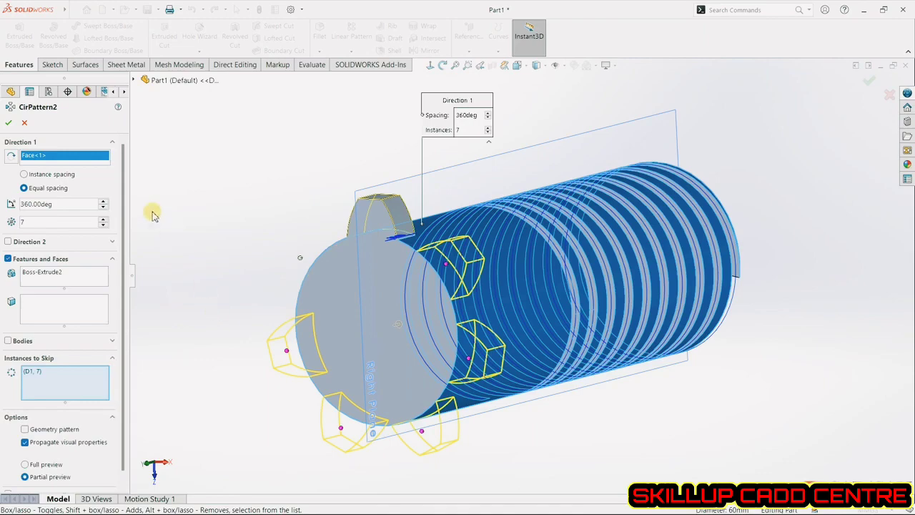
{"action": "left_click", "coordinate": [10, 124]}
{"action": "middle_click_drag", "start_coordinate": [178, 179], "coordinate": [201, 211]}
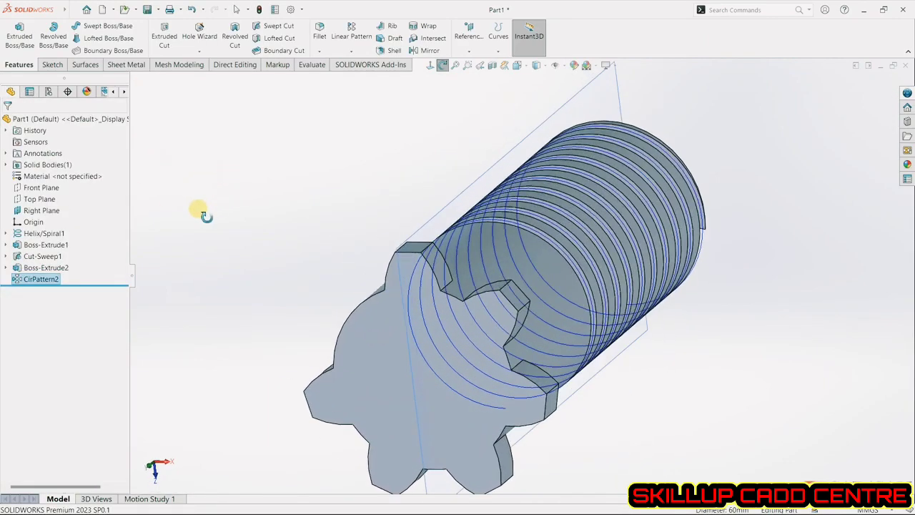
{"action": "left_click", "coordinate": [192, 9]}
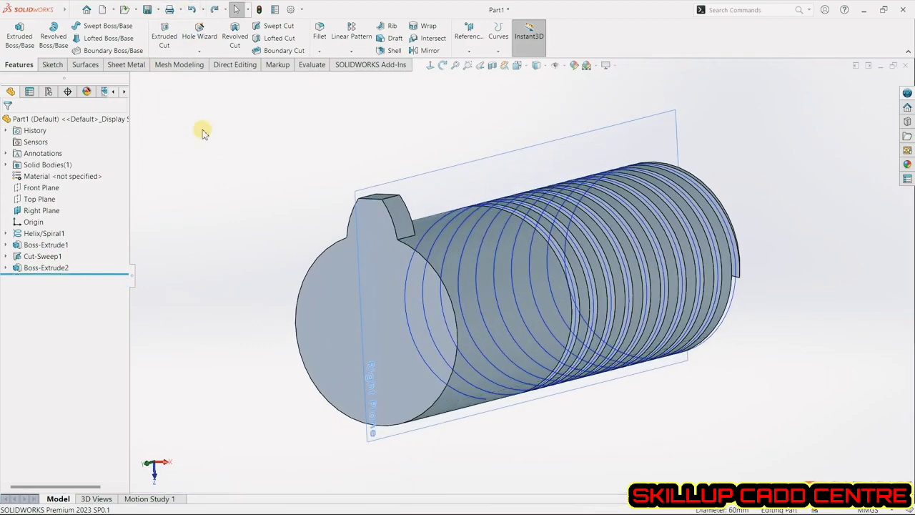
Step: Start a circular pattern based on faces, choosing the tooth's two side faces, its tip face and its back face
{"action": "left_click", "coordinate": [352, 50]}
{"action": "left_click", "coordinate": [356, 76]}
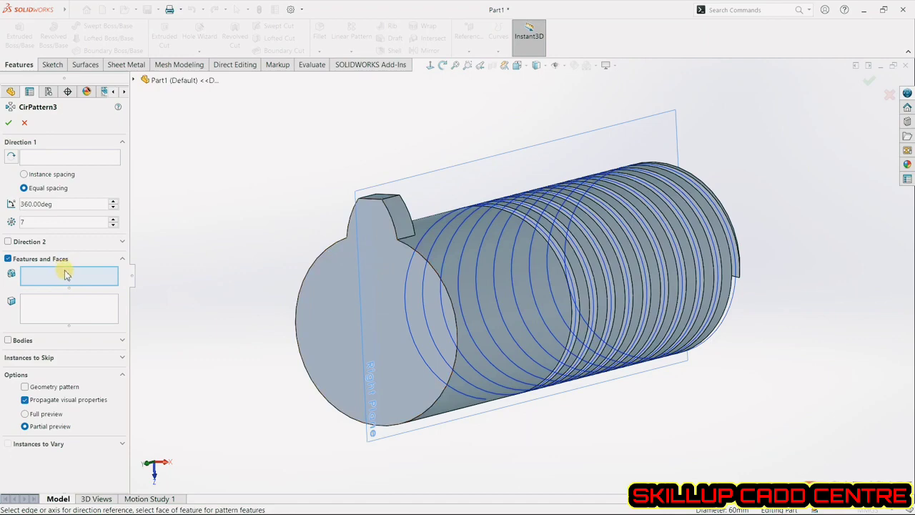
{"action": "left_click", "coordinate": [67, 306]}
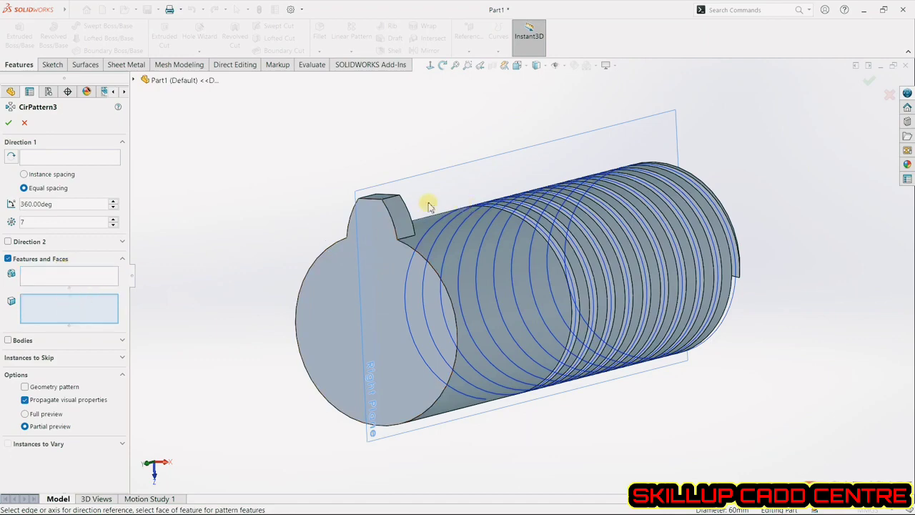
{"action": "left_click", "coordinate": [392, 208]}
{"action": "left_click", "coordinate": [377, 200]}
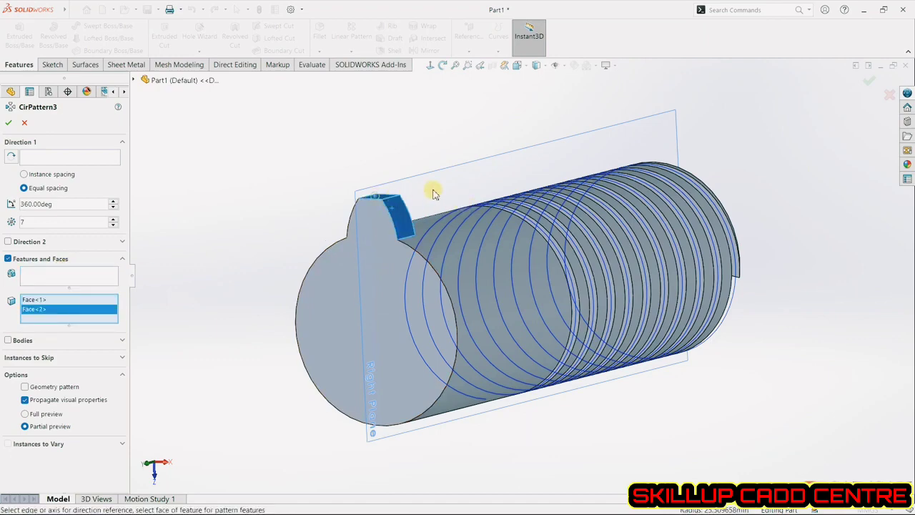
{"action": "middle_click_drag", "start_coordinate": [433, 191], "coordinate": [286, 251]}
{"action": "left_click", "coordinate": [285, 251]}
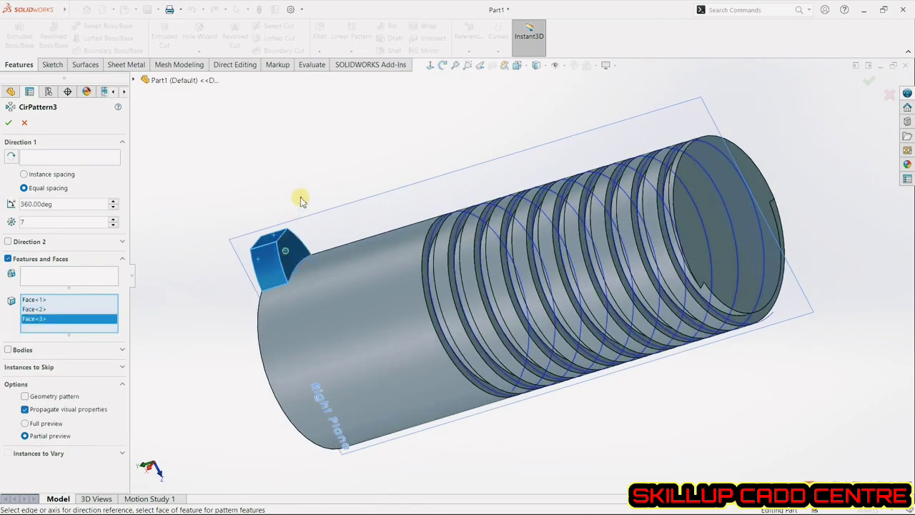
{"action": "middle_click_drag", "start_coordinate": [300, 198], "coordinate": [270, 170]}
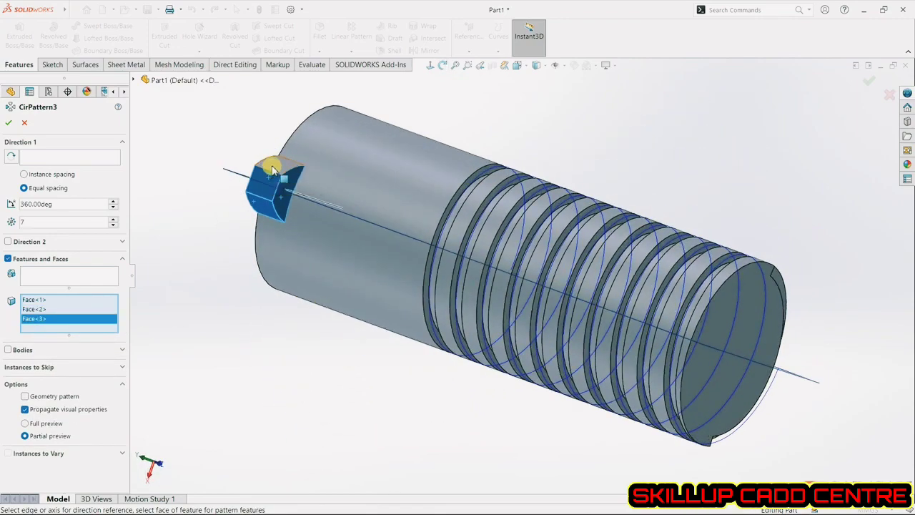
{"action": "left_click", "coordinate": [272, 170]}
{"action": "middle_click_drag", "start_coordinate": [215, 253], "coordinate": [257, 277]}
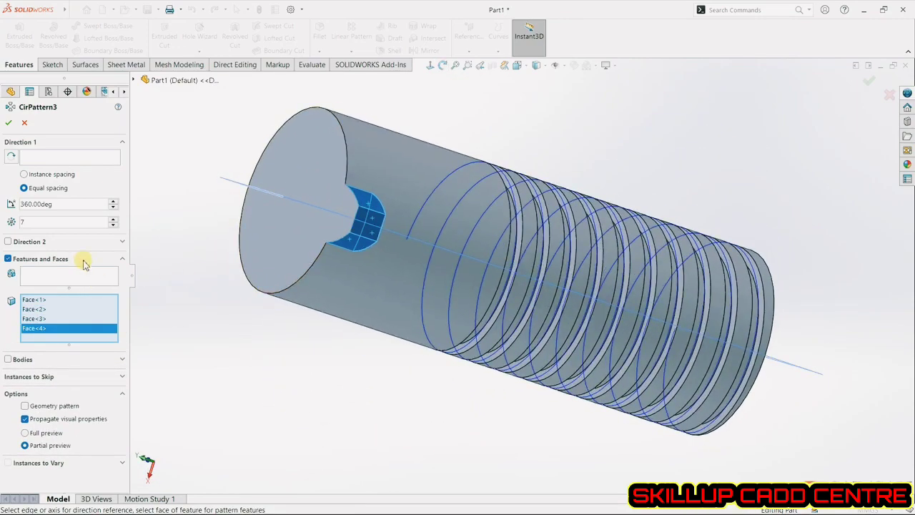
Step: Use the circular edge of the cylinder's end face as the pattern direction and create 7 equally spaced instances over 360 degrees
{"action": "left_click", "coordinate": [73, 156]}
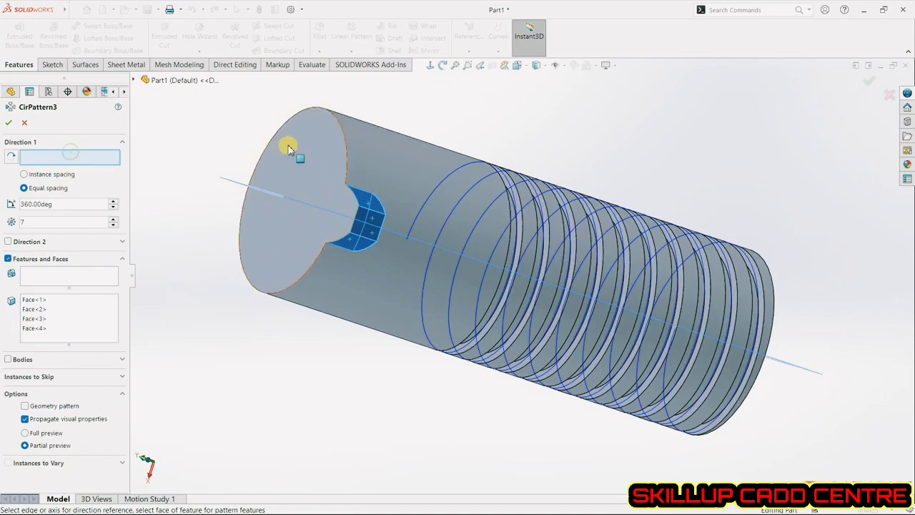
{"action": "left_click", "coordinate": [336, 113]}
{"action": "middle_click_drag", "start_coordinate": [269, 319], "coordinate": [307, 360]}
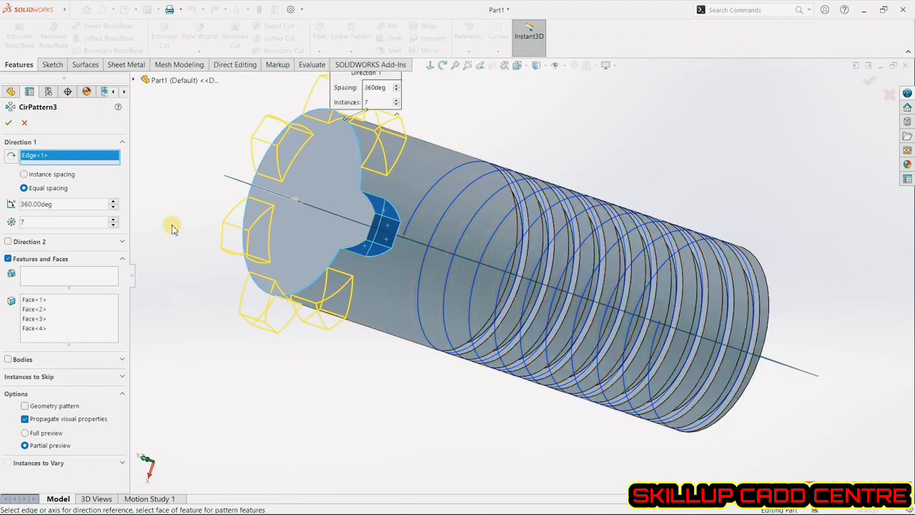
{"action": "left_click", "coordinate": [6, 124]}
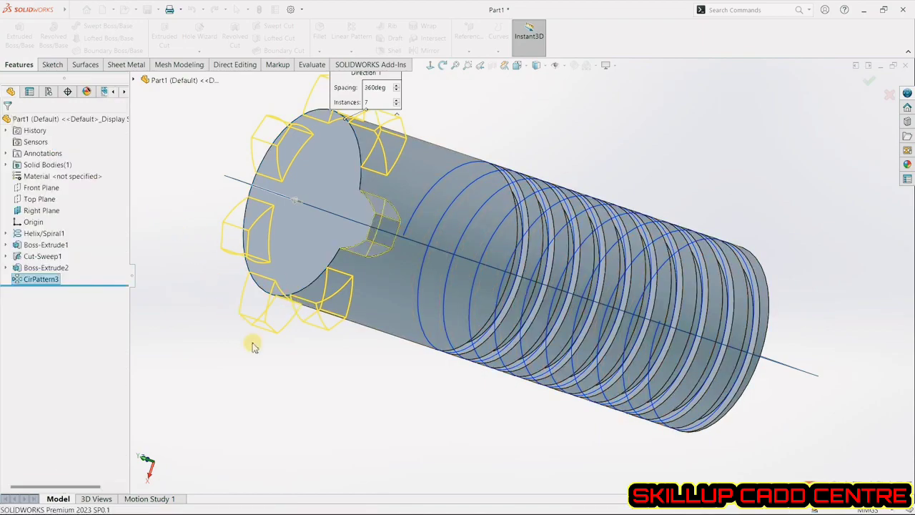
{"action": "middle_click_drag", "start_coordinate": [340, 411], "coordinate": [364, 374]}
{"action": "key", "text": "Escape"}
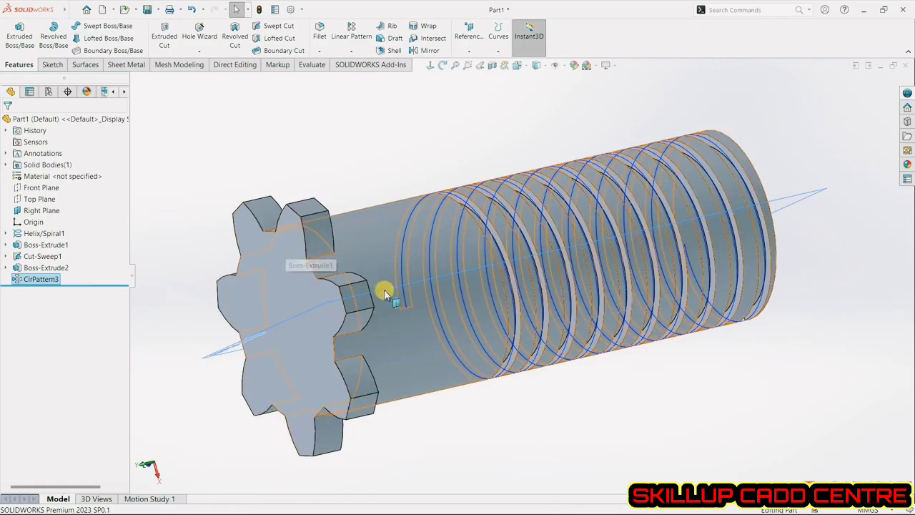
Step: Sketch a three-point arc of about 38 mm radius on the Right Plane, between the teeth and the groove, and exit the sketch
{"action": "middle_click_drag", "start_coordinate": [399, 302], "coordinate": [259, 132]}
{"action": "left_click", "coordinate": [53, 66]}
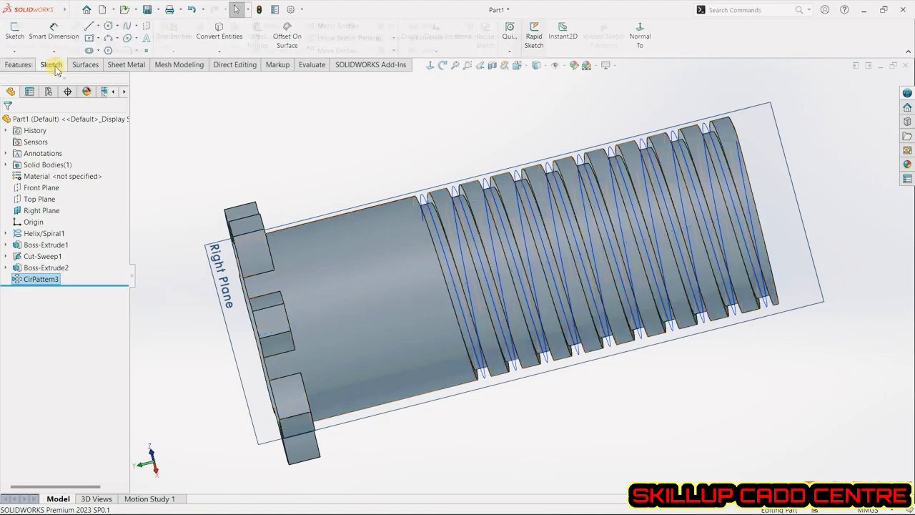
{"action": "left_click", "coordinate": [21, 40]}
{"action": "left_click", "coordinate": [741, 110]}
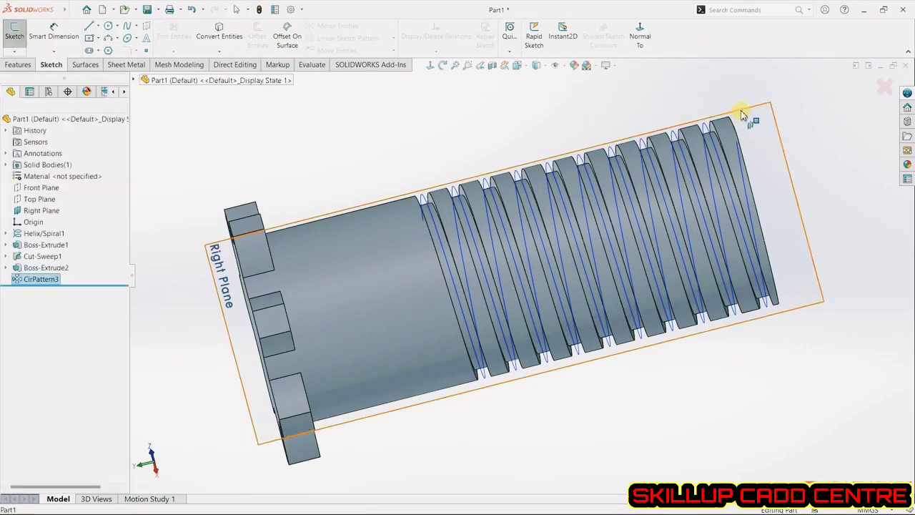
{"action": "scroll", "coordinate": [593, 101], "scroll_direction": "down", "scroll_amount": 4}
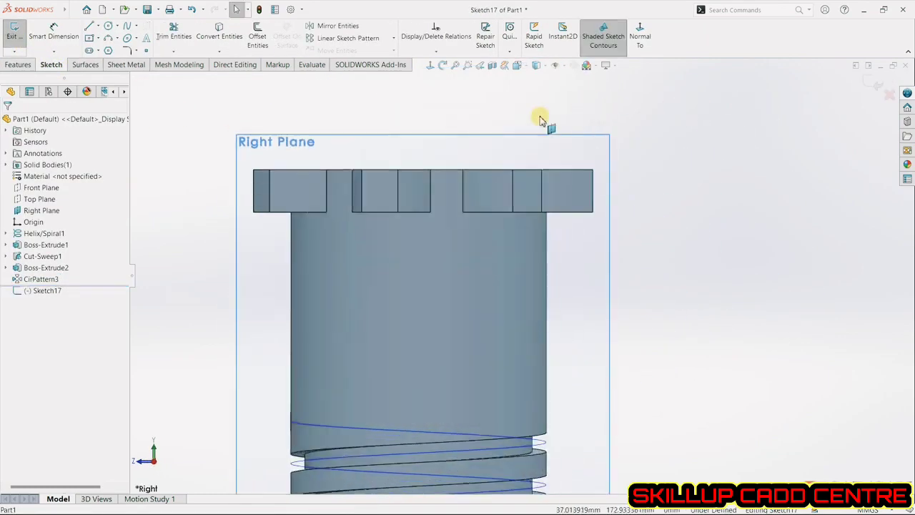
{"action": "left_click", "coordinate": [113, 37]}
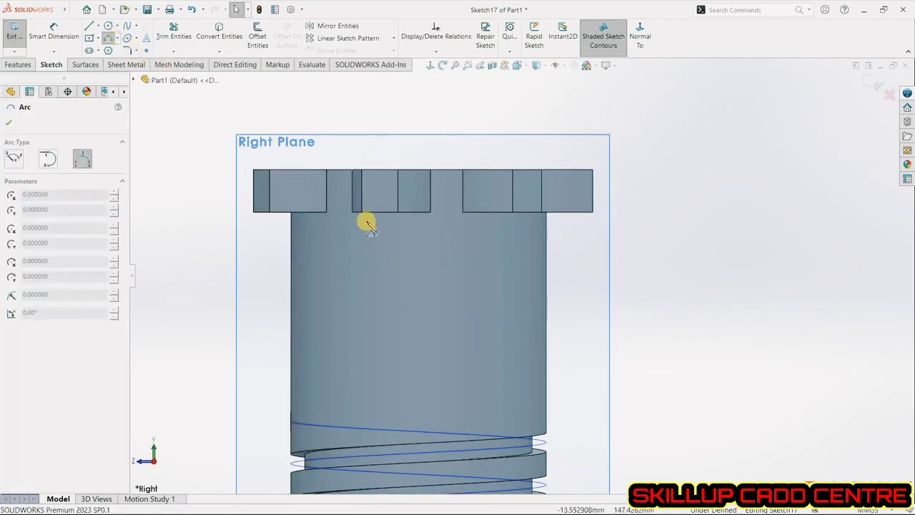
{"action": "left_click", "coordinate": [455, 256]}
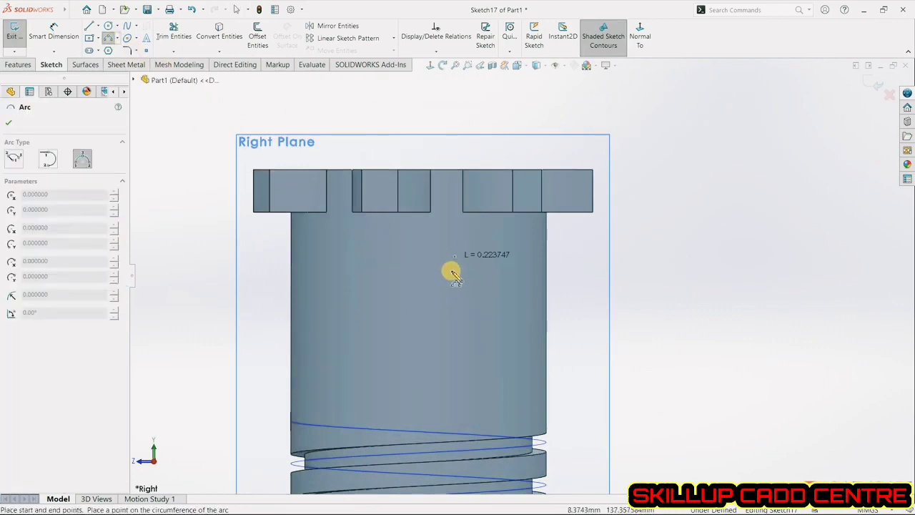
{"action": "left_click", "coordinate": [368, 391]}
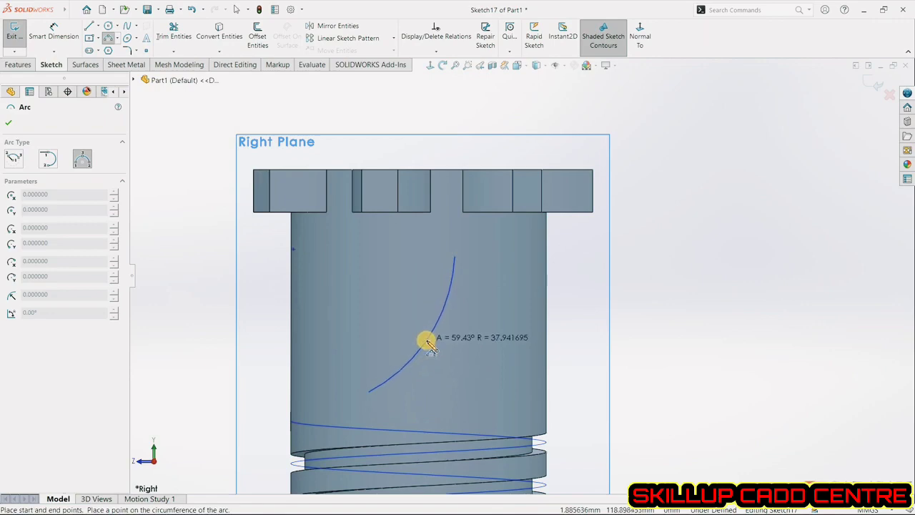
{"action": "left_click", "coordinate": [427, 338]}
{"action": "left_click", "coordinate": [874, 85]}
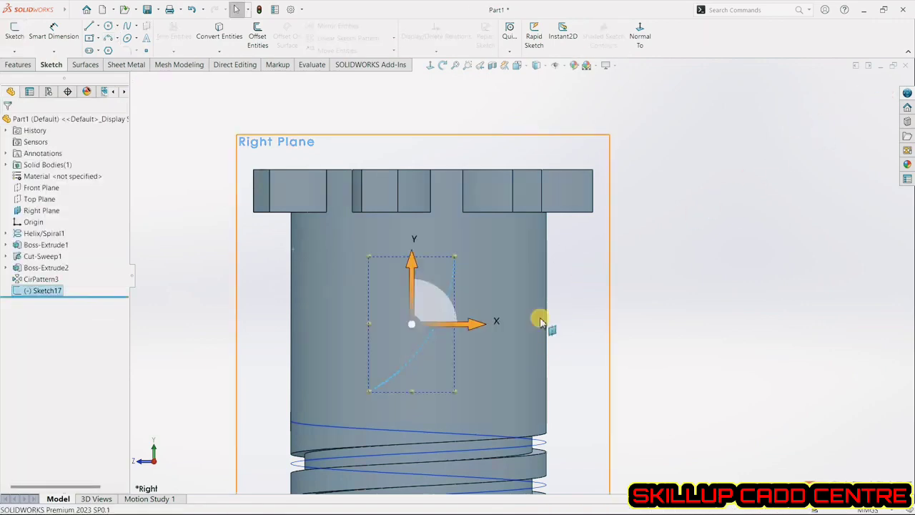
Step: Extrude the arc sketch 50 mm blind as a one-direction thin feature 6 mm thick, with the result merged
{"action": "middle_click_drag", "start_coordinate": [523, 330], "coordinate": [443, 189]}
{"action": "scroll", "coordinate": [578, 422], "scroll_direction": "up", "scroll_amount": 3}
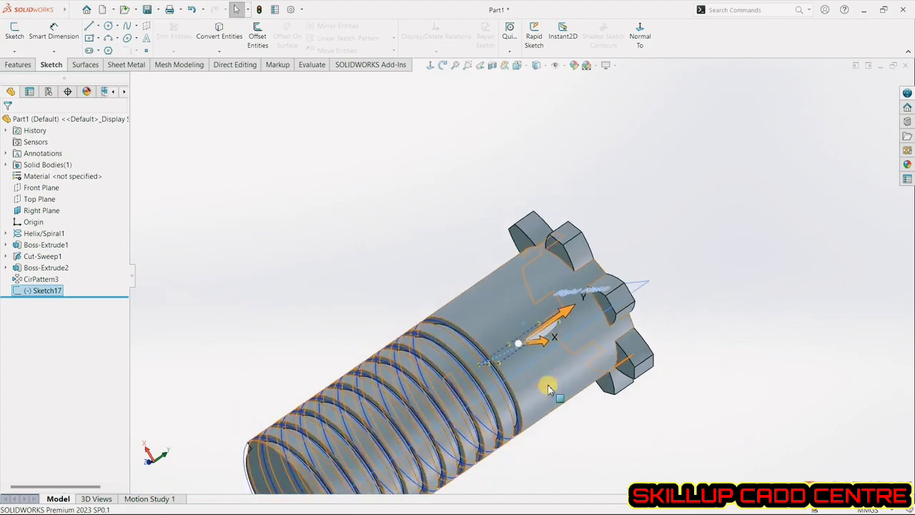
{"action": "scroll", "coordinate": [560, 422], "scroll_direction": "up", "scroll_amount": 1}
{"action": "left_click", "coordinate": [18, 64]}
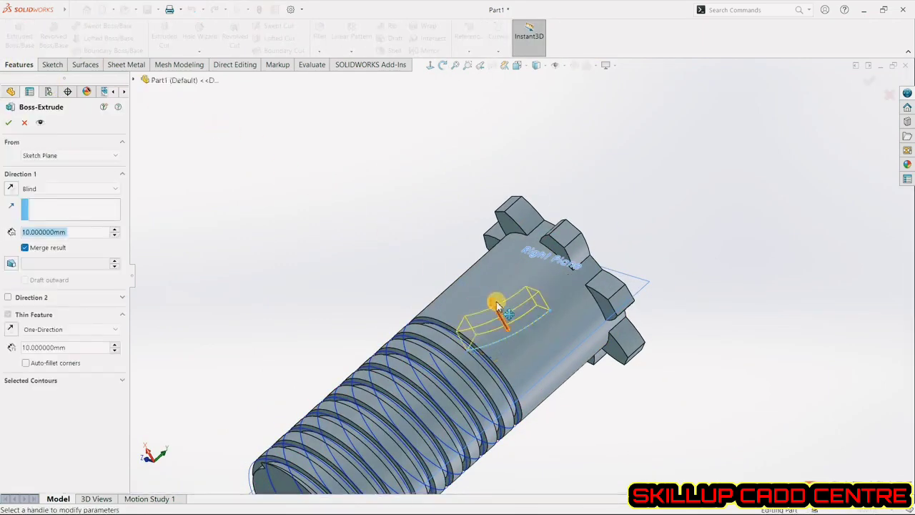
{"action": "left_click_drag", "start_coordinate": [499, 306], "coordinate": [451, 226]}
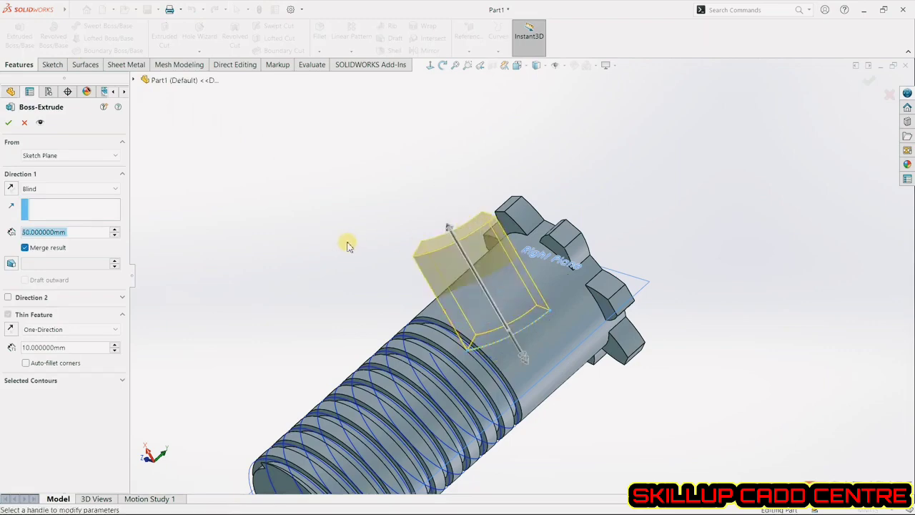
{"action": "middle_click_drag", "start_coordinate": [349, 246], "coordinate": [308, 269]}
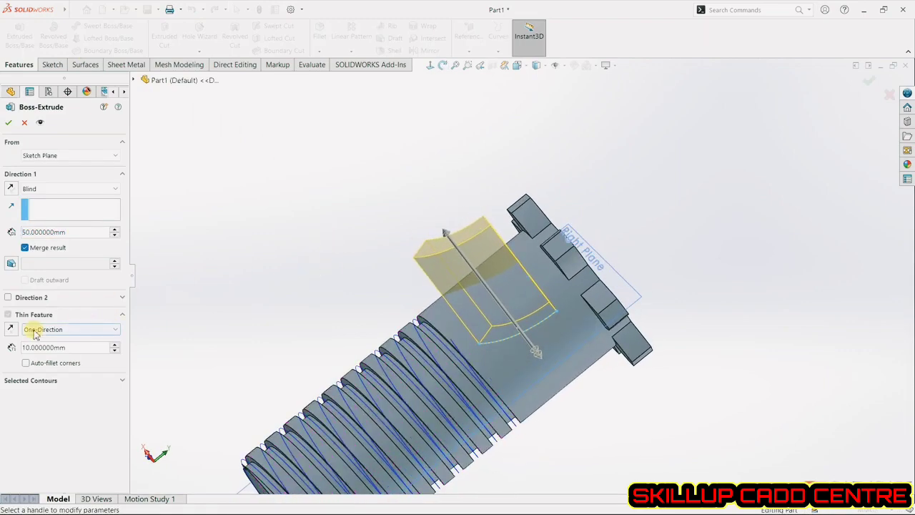
{"action": "type", "text": "6"}
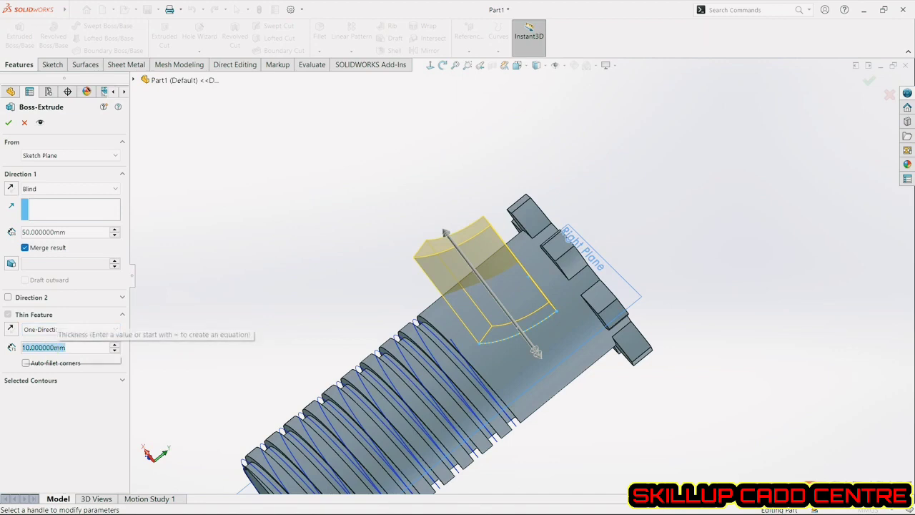
{"action": "key", "text": "Return"}
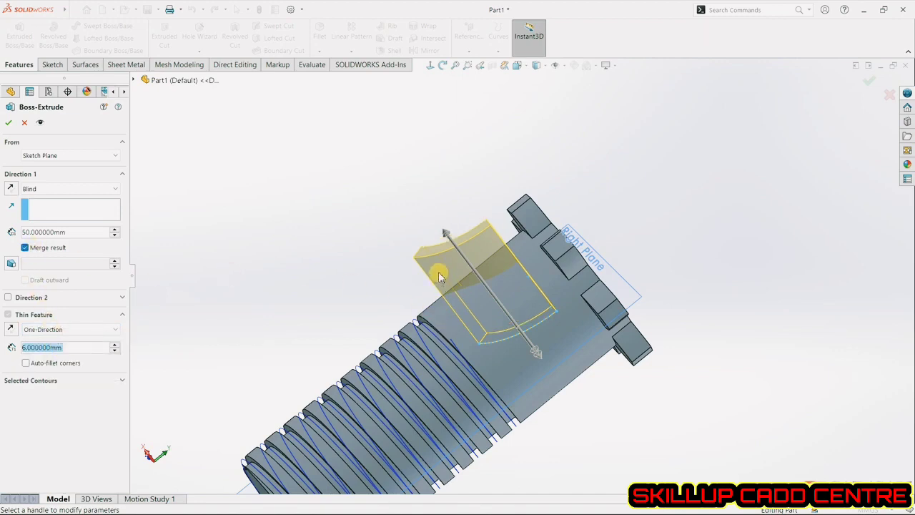
{"action": "left_click", "coordinate": [8, 125]}
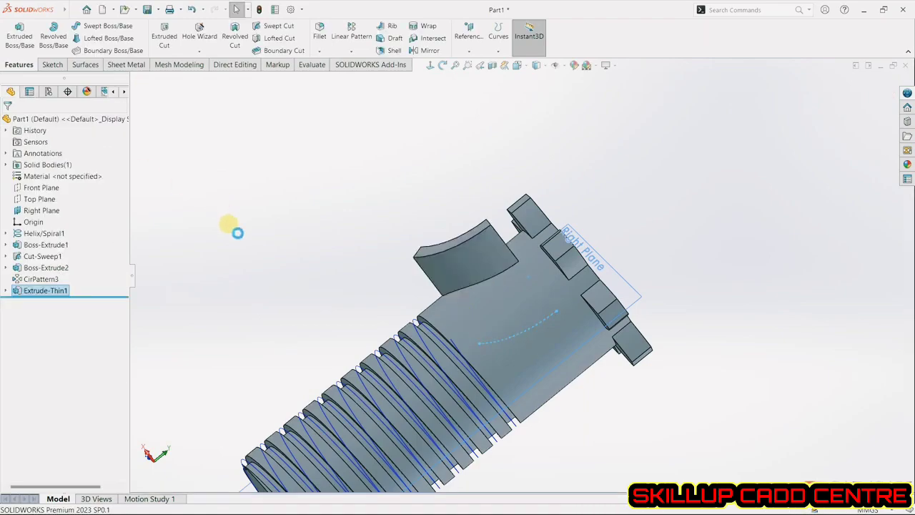
Step: Circular-pattern the thin curved blade around the cylinder's side face with 7 equally spaced instances over 360 degrees
{"action": "middle_click_drag", "start_coordinate": [247, 239], "coordinate": [251, 386]}
{"action": "left_click", "coordinate": [351, 51]}
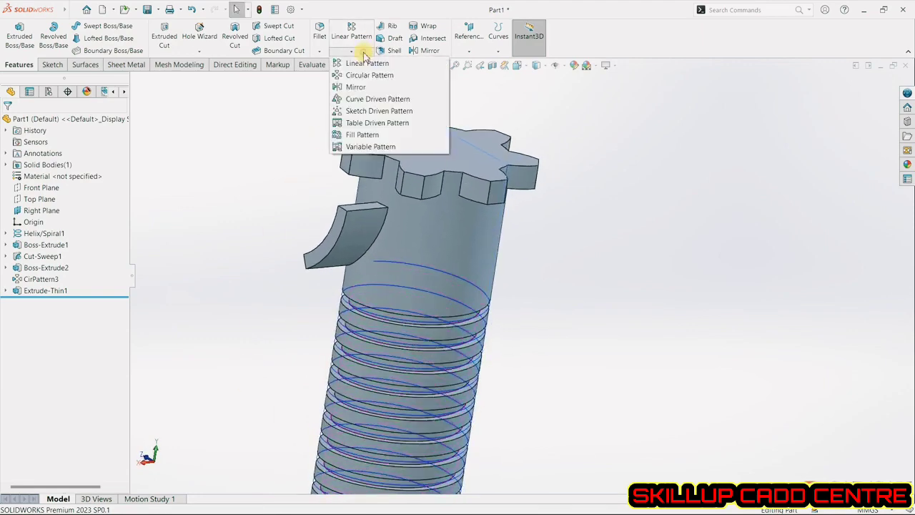
{"action": "left_click", "coordinate": [362, 76]}
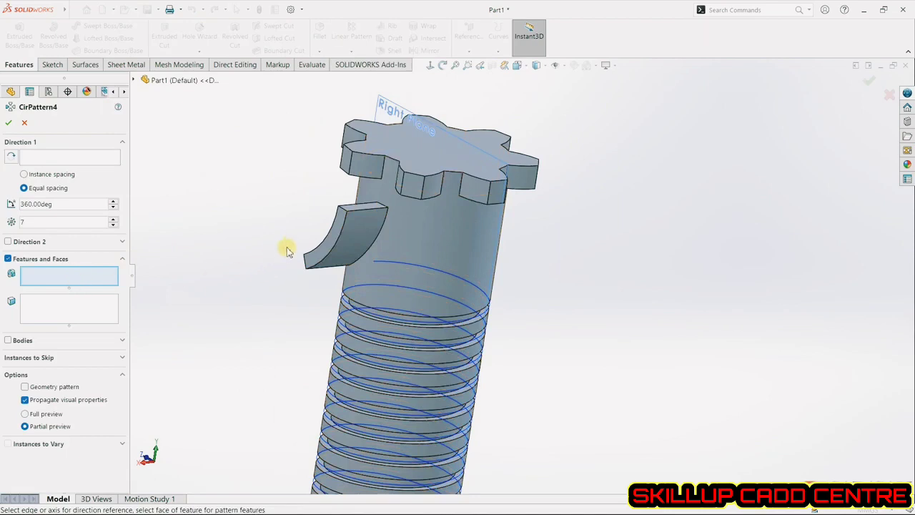
{"action": "left_click", "coordinate": [331, 247]}
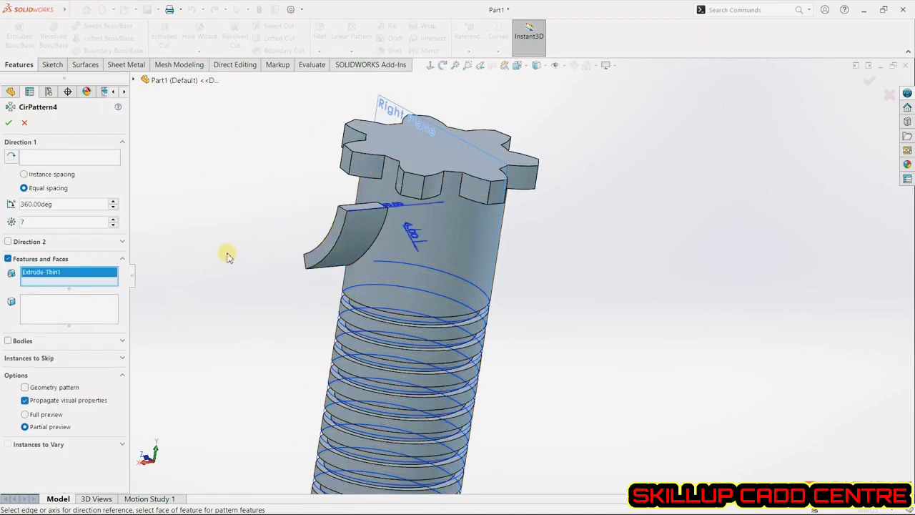
{"action": "left_click", "coordinate": [70, 158]}
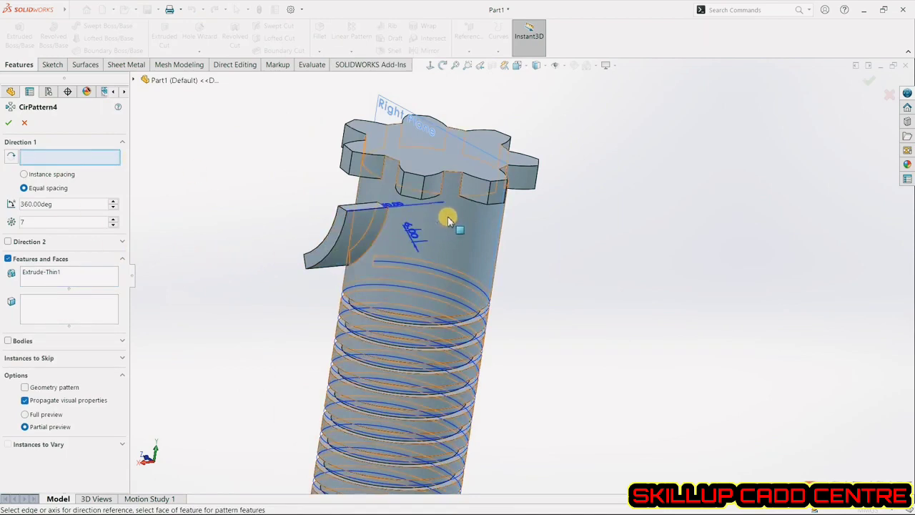
{"action": "left_click", "coordinate": [473, 232]}
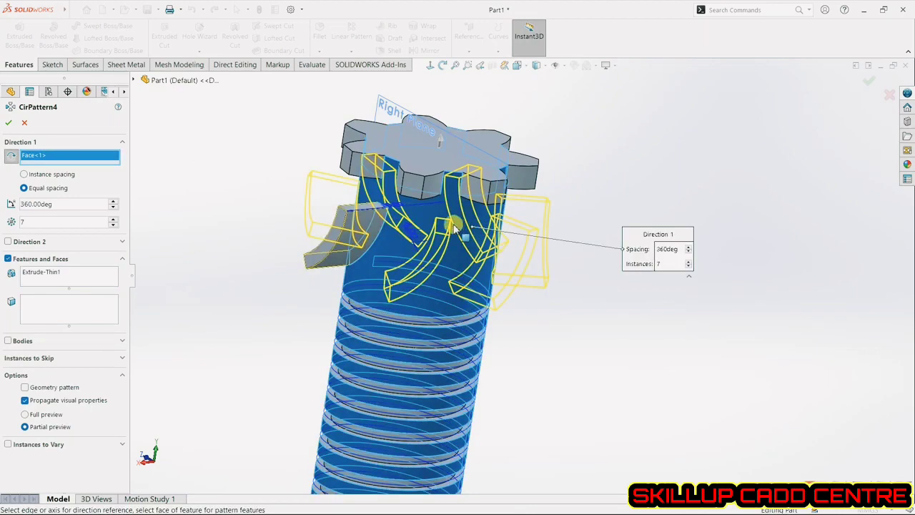
{"action": "middle_click_drag", "start_coordinate": [454, 227], "coordinate": [544, 204]}
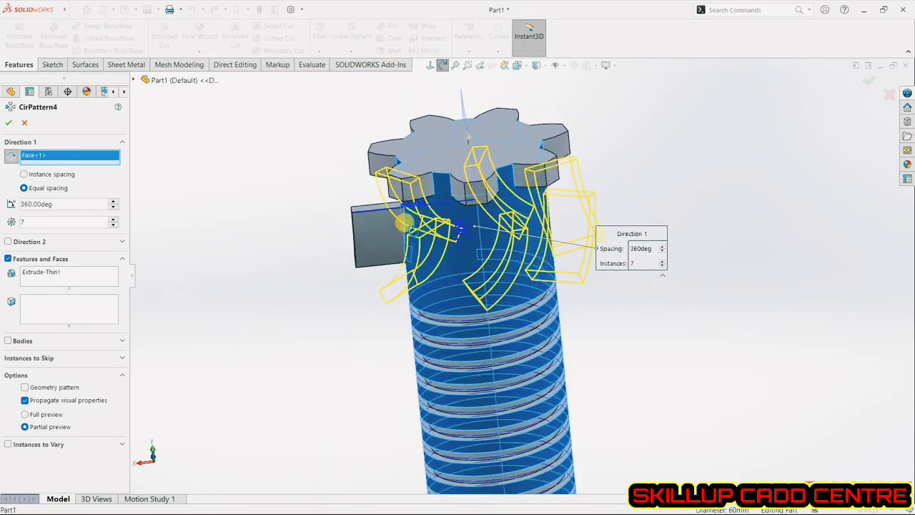
{"action": "left_click", "coordinate": [870, 81]}
{"action": "middle_click_drag", "start_coordinate": [682, 237], "coordinate": [286, 245]}
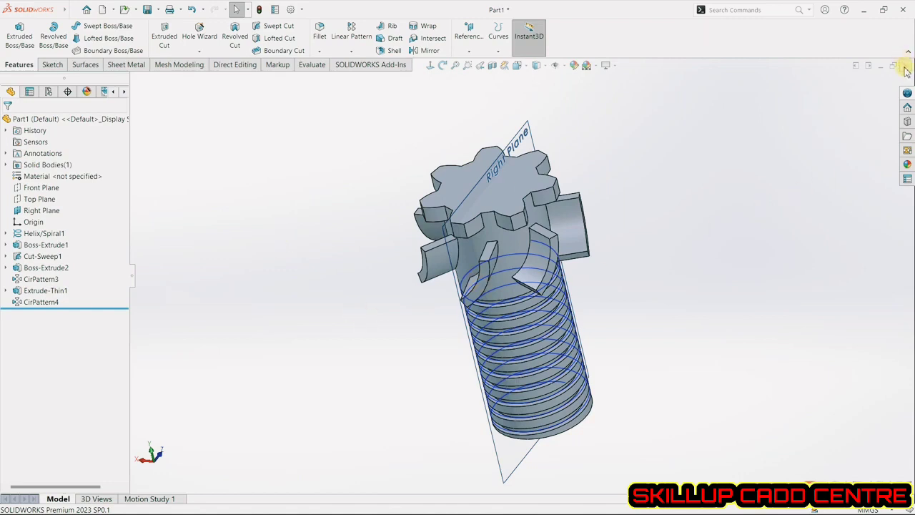
Step: Close the current part and create a new part document
{"action": "left_click", "coordinate": [904, 66]}
{"action": "left_click", "coordinate": [381, 268]}
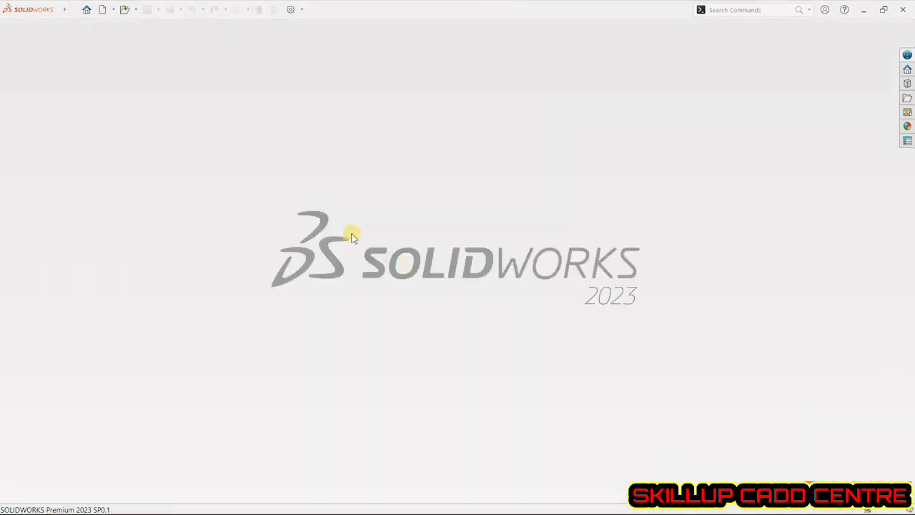
{"action": "left_click", "coordinate": [104, 10]}
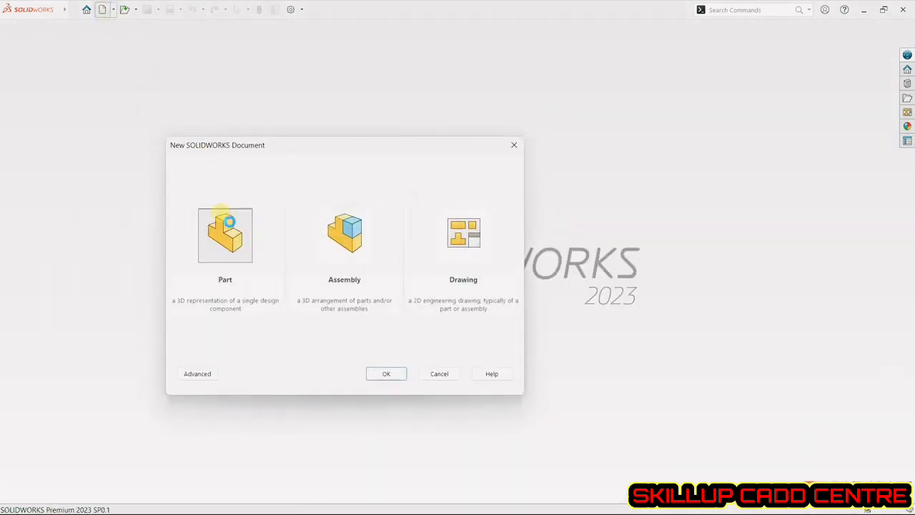
{"action": "double_click", "coordinate": [230, 215]}
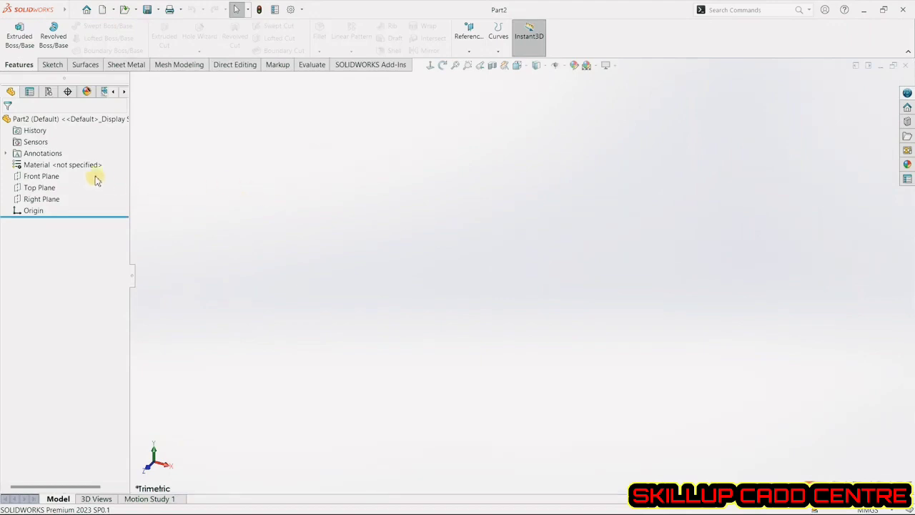
Step: Sketch an origin-centred rectangle of about 214 by 142 mm on the Top Plane and extrude it 10 mm blind
{"action": "left_click", "coordinate": [44, 188]}
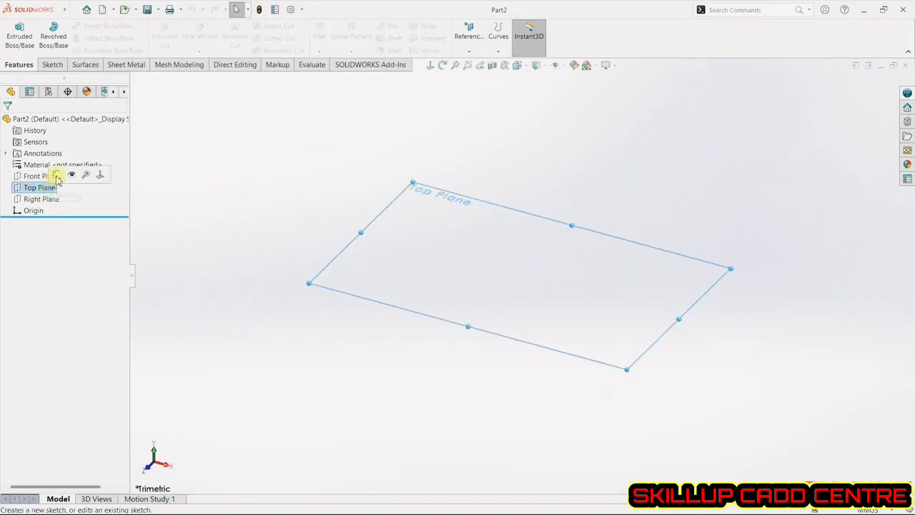
{"action": "left_click", "coordinate": [100, 189]}
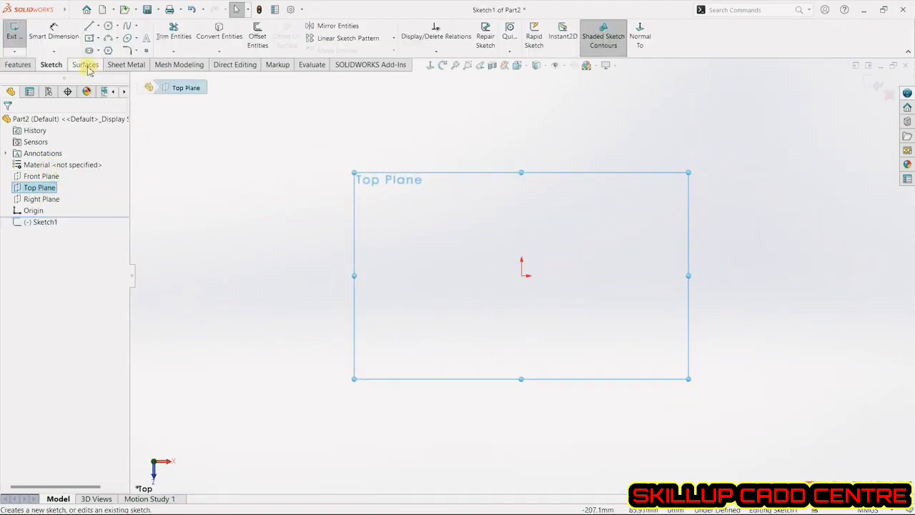
{"action": "left_click", "coordinate": [89, 38]}
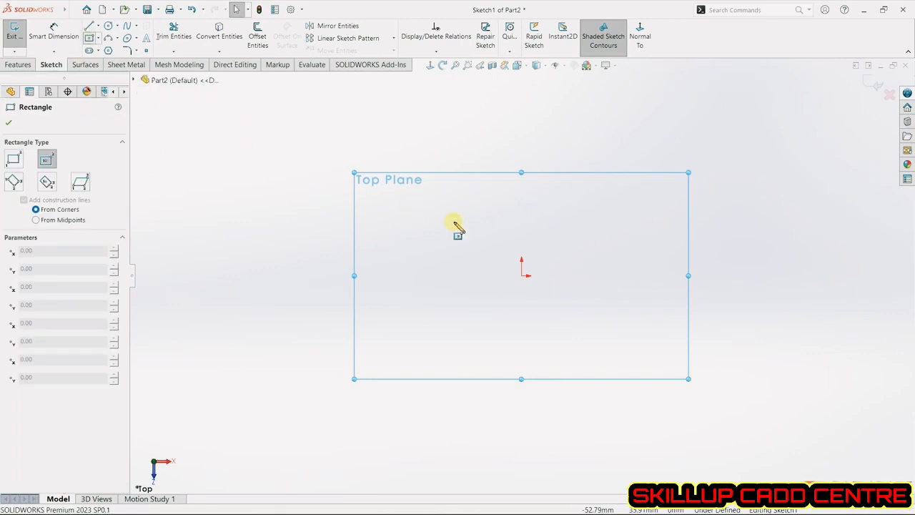
{"action": "left_click", "coordinate": [522, 275]}
{"action": "left_click", "coordinate": [723, 143]}
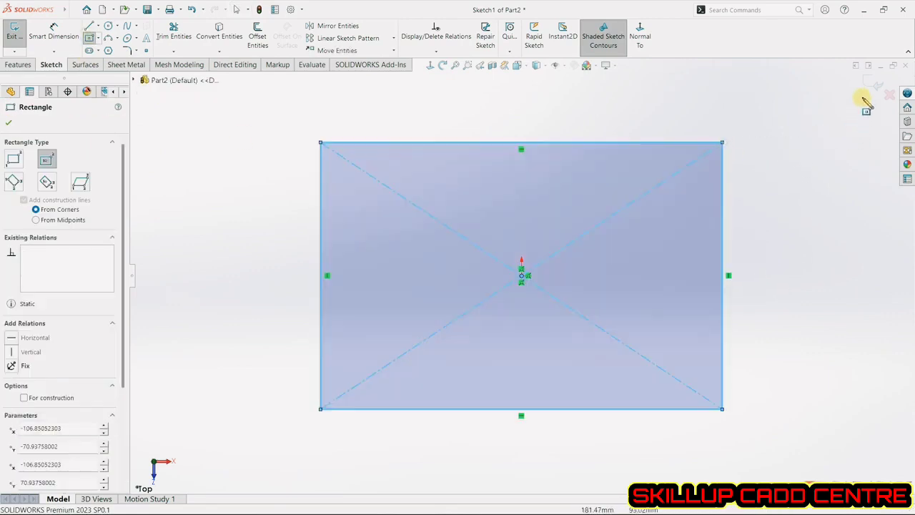
{"action": "left_click", "coordinate": [871, 87]}
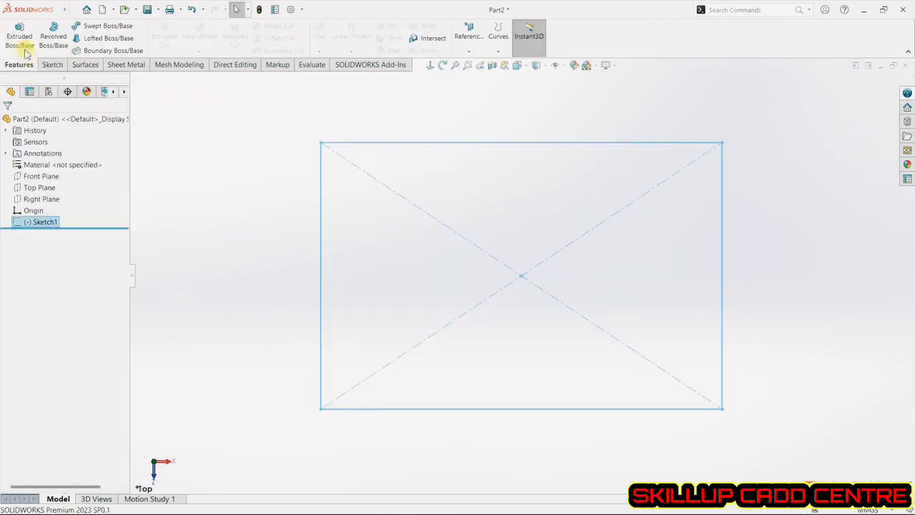
{"action": "left_click", "coordinate": [22, 40]}
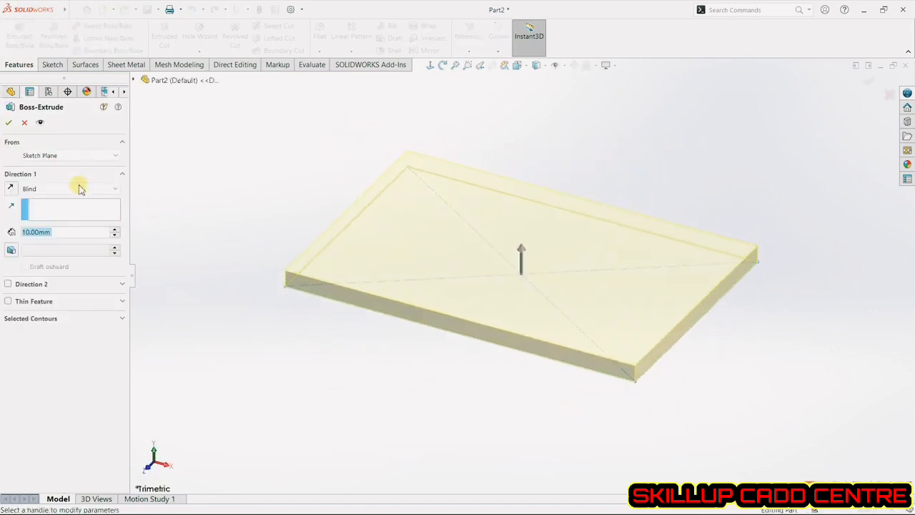
{"action": "left_click", "coordinate": [8, 123]}
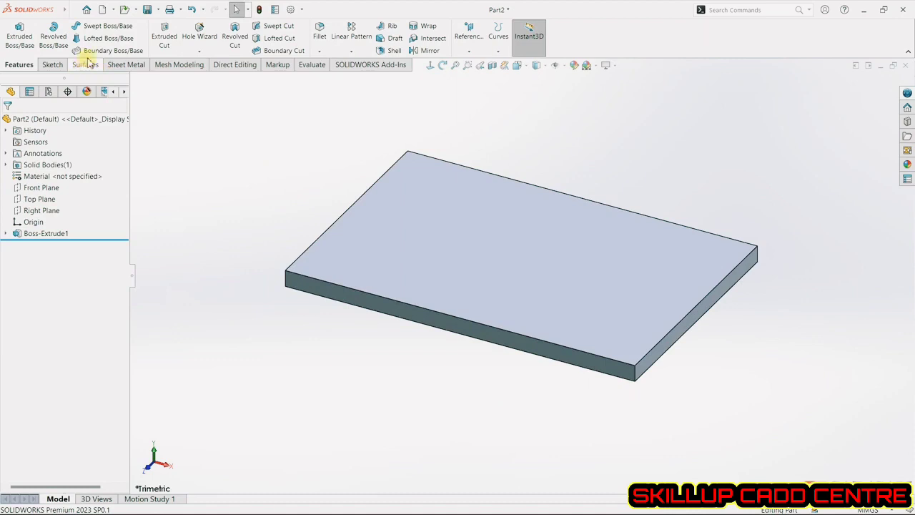
Step: For an extruded cut, sketch a horizontal straight slot about 14 mm between centres and 11 mm wide near the plate's front-left corner
{"action": "left_click", "coordinate": [164, 40]}
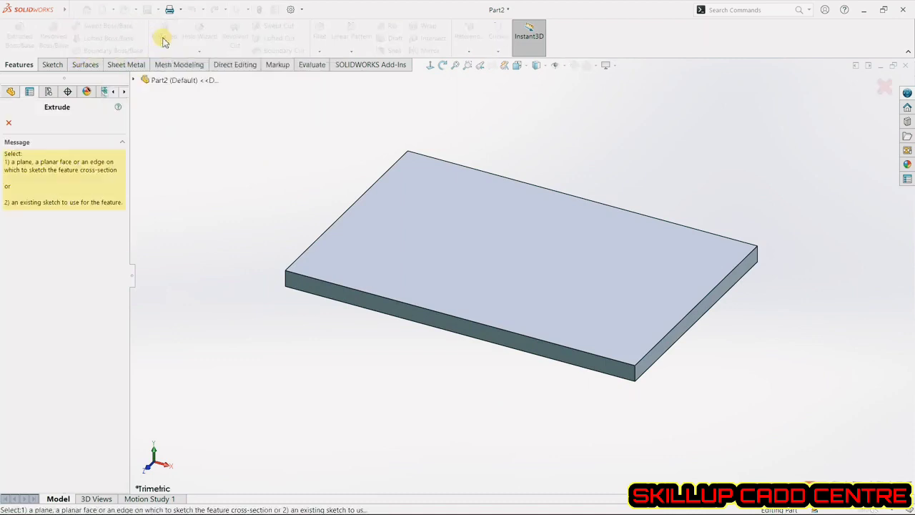
{"action": "left_click", "coordinate": [361, 240]}
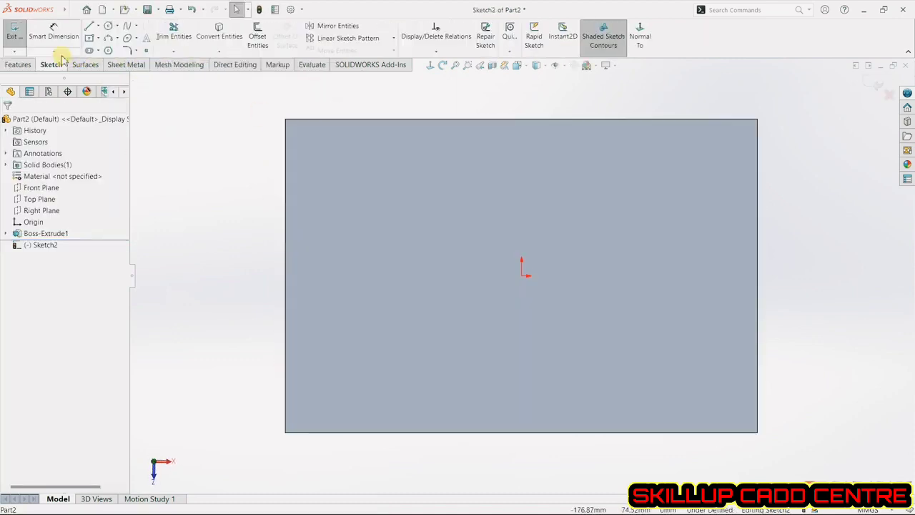
{"action": "left_click", "coordinate": [92, 52]}
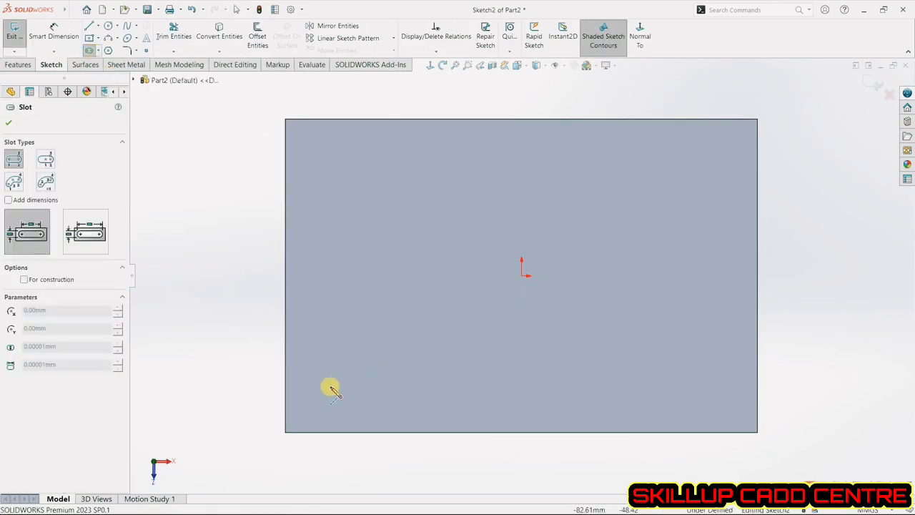
{"action": "left_click", "coordinate": [316, 403]}
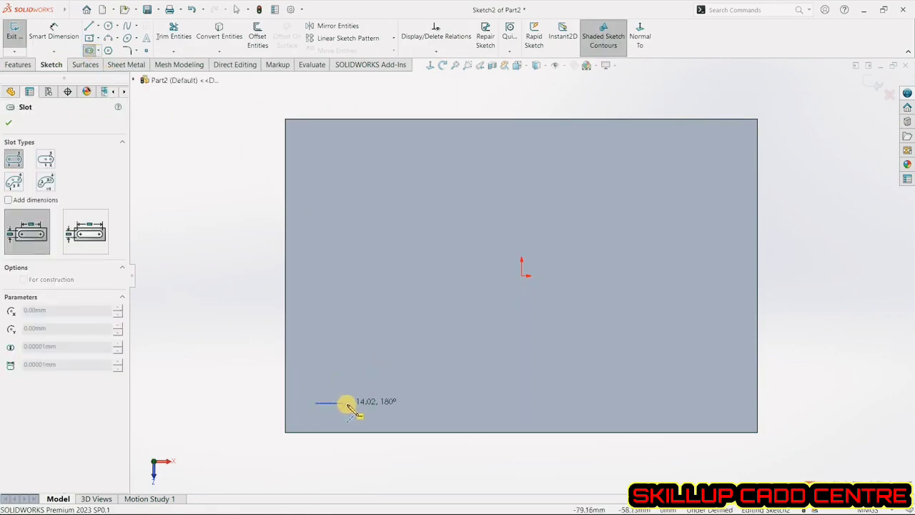
{"action": "left_click", "coordinate": [347, 405]}
{"action": "left_click", "coordinate": [342, 392]}
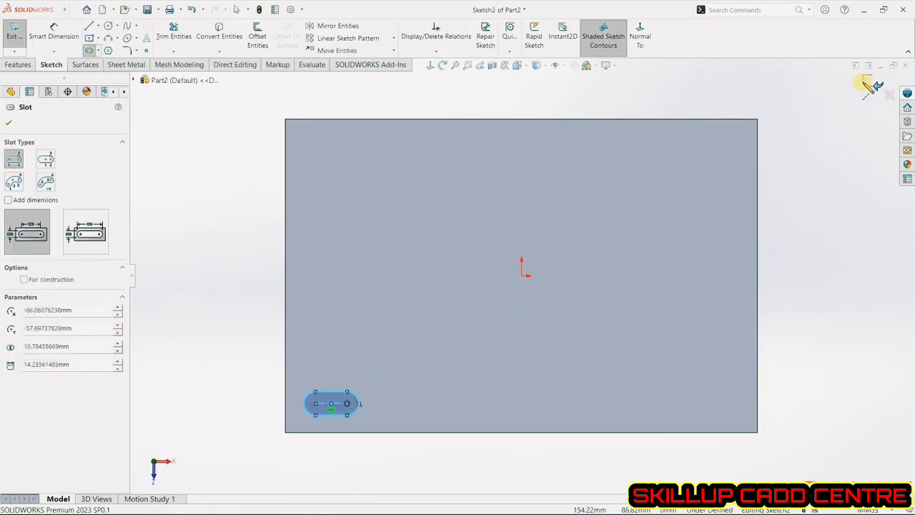
Step: Exit the slot sketch and cut it into the plate 10 mm blind
{"action": "left_click", "coordinate": [873, 84]}
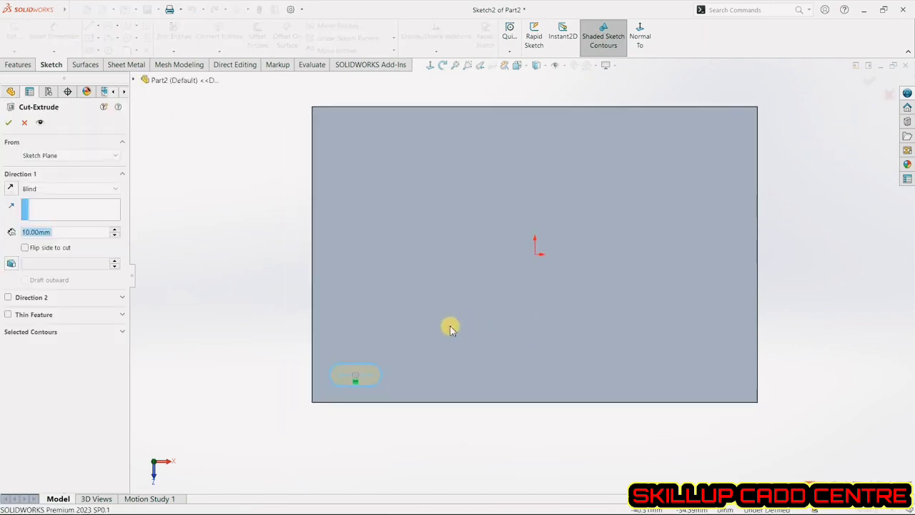
{"action": "middle_click_drag", "start_coordinate": [450, 326], "coordinate": [423, 243]}
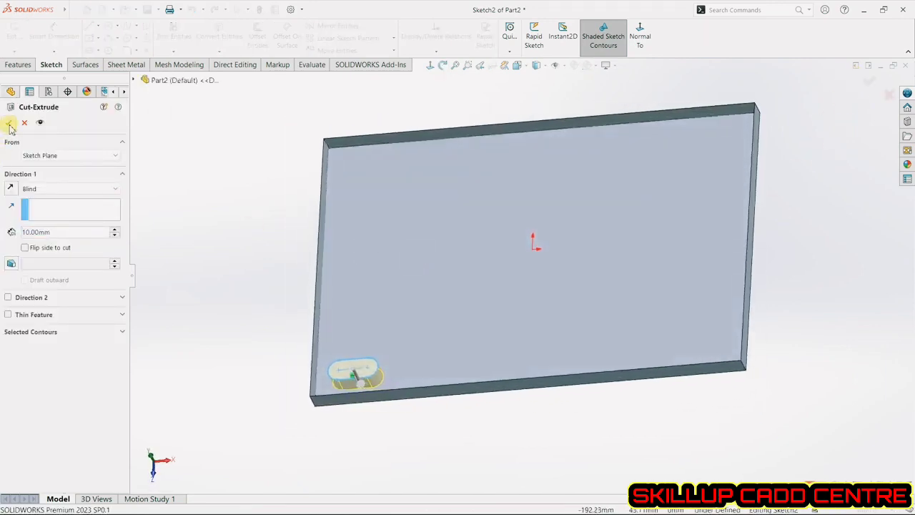
{"action": "left_click", "coordinate": [10, 124]}
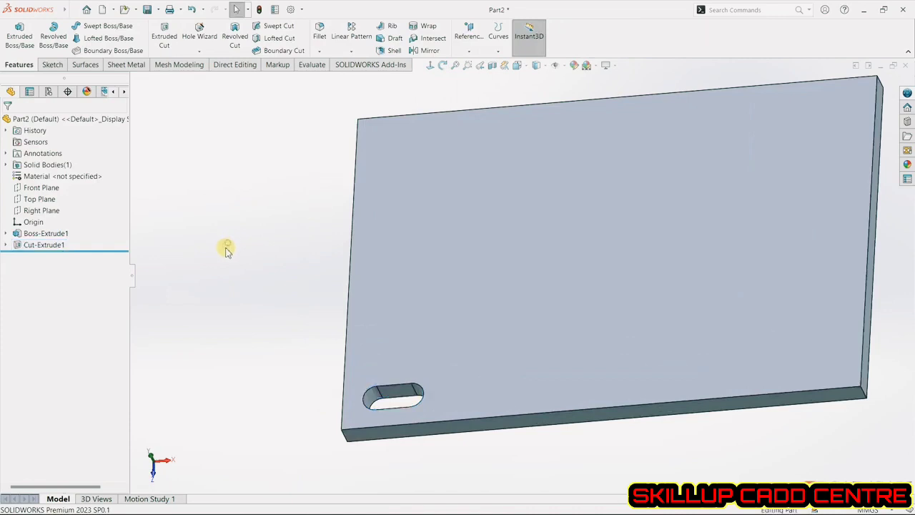
Step: Start a linear pattern of the slot cut, using the plate's long front edge as Direction 1
{"action": "scroll", "coordinate": [226, 249], "scroll_direction": "up", "scroll_amount": 2}
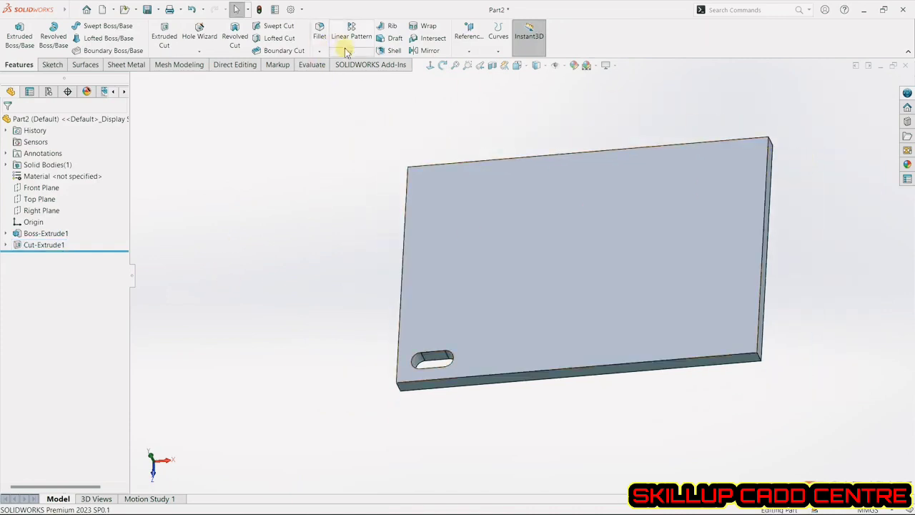
{"action": "left_click", "coordinate": [353, 33]}
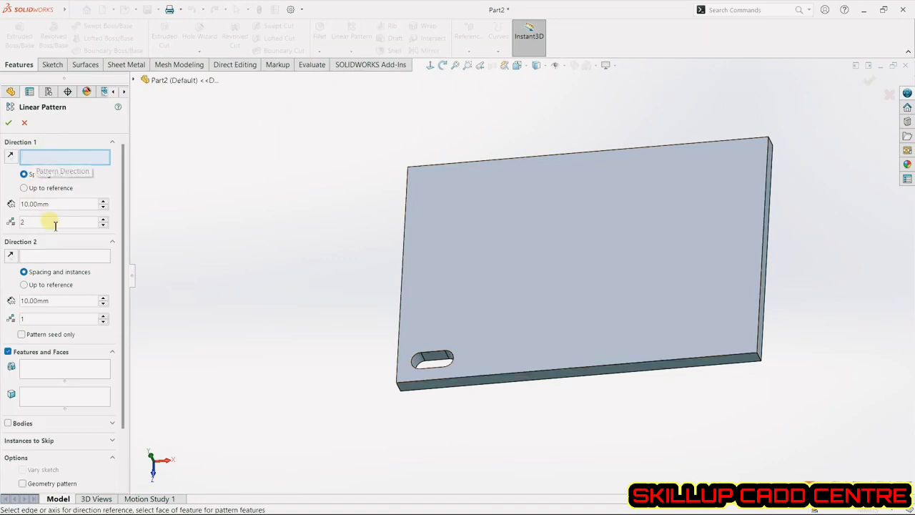
{"action": "left_click", "coordinate": [47, 374]}
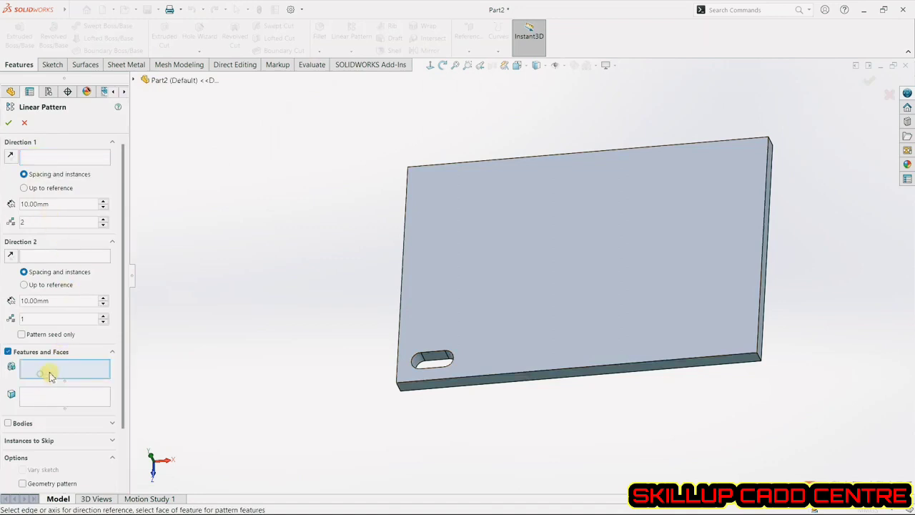
{"action": "left_click", "coordinate": [434, 362]}
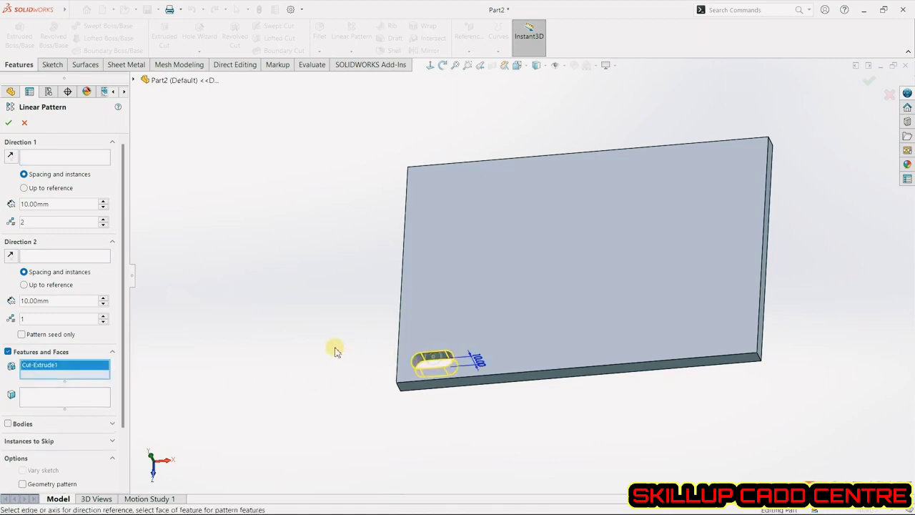
{"action": "left_click", "coordinate": [76, 158]}
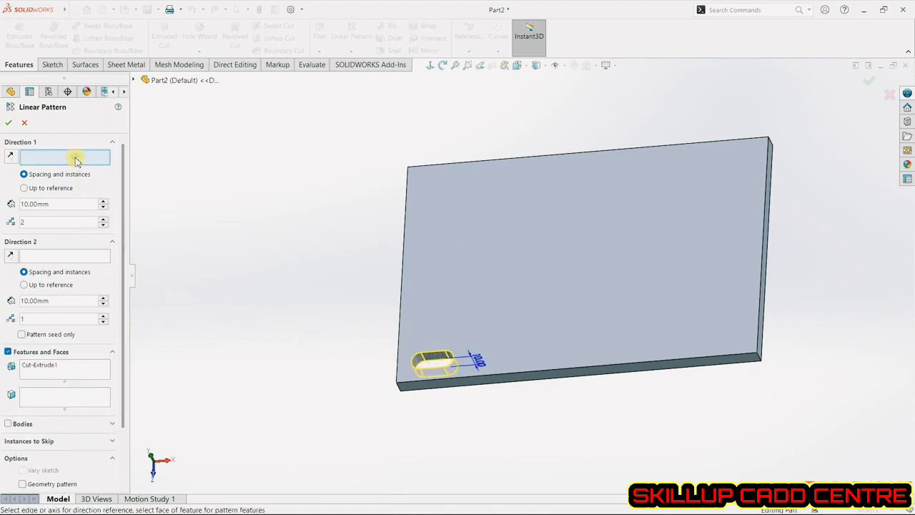
{"action": "left_click", "coordinate": [523, 364]}
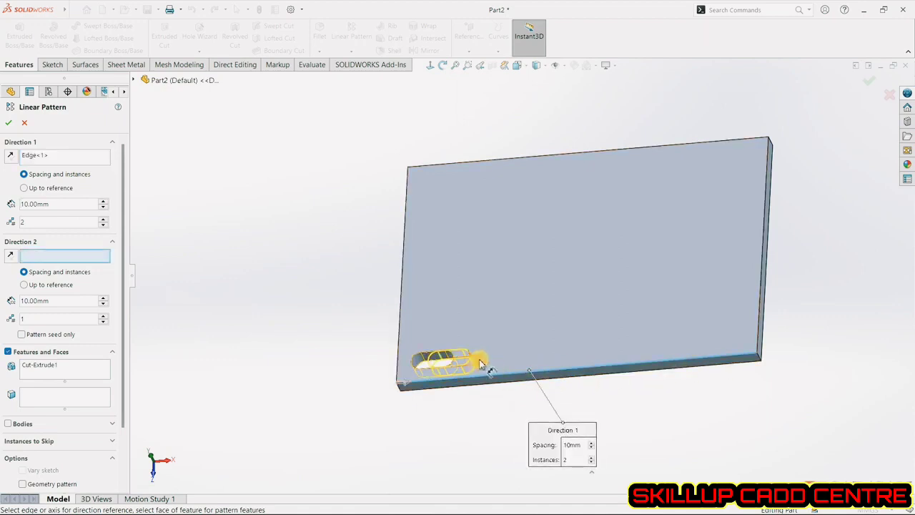
Step: Try Direction 1 spacings of 20 mm and 25 mm for the slot pattern, and settle on 30 mm
{"action": "left_click", "coordinate": [50, 205]}
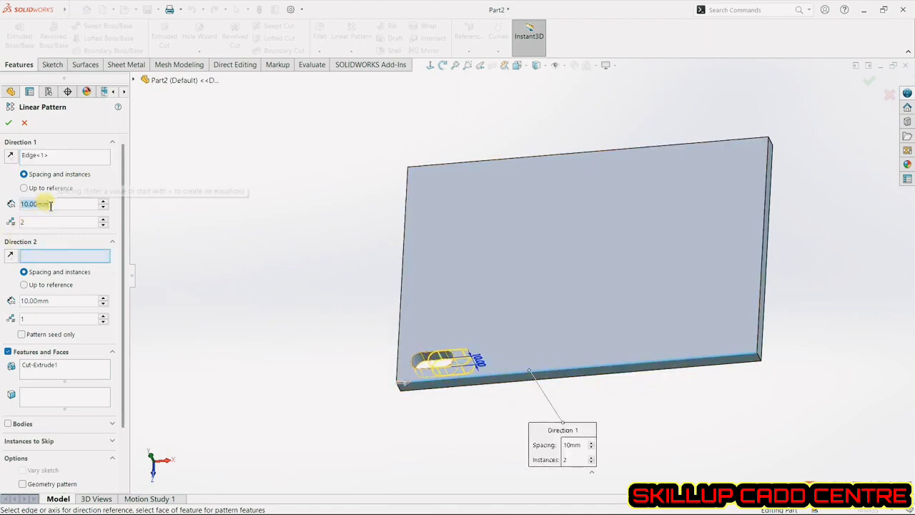
{"action": "type", "text": "20"}
{"action": "key", "text": "Return"}
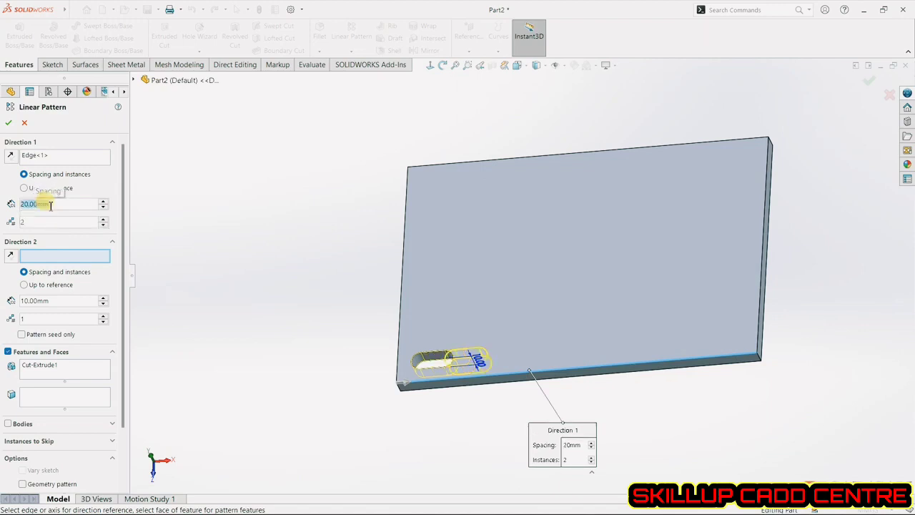
{"action": "type", "text": "2"}
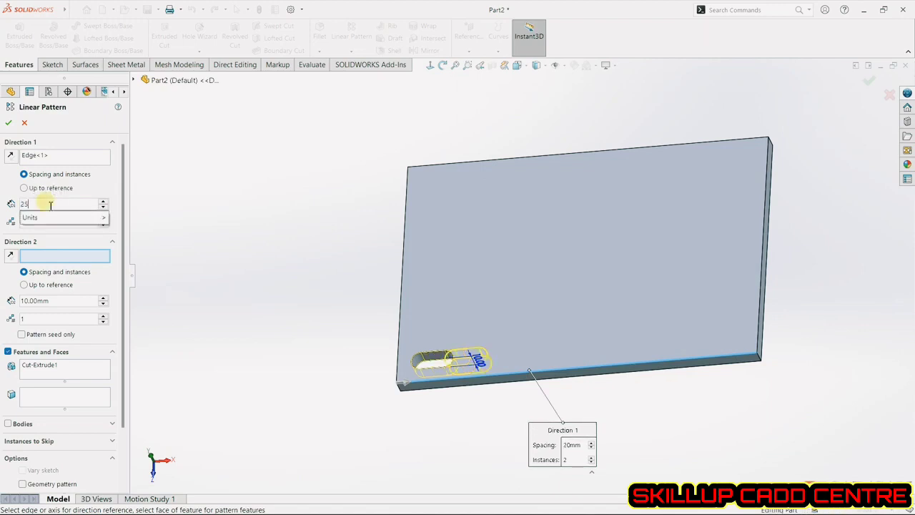
{"action": "type", "text": "5"}
{"action": "key", "text": "Return"}
{"action": "type", "text": "30"}
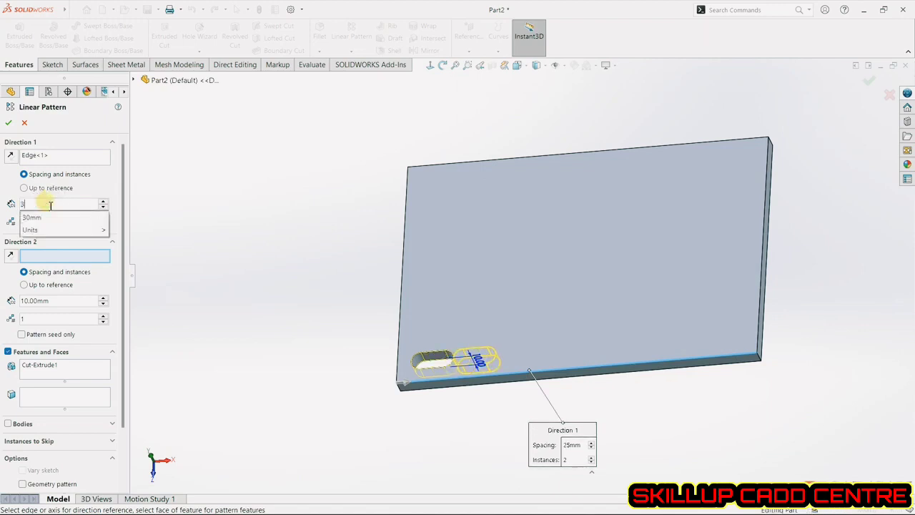
{"action": "key", "text": "Return"}
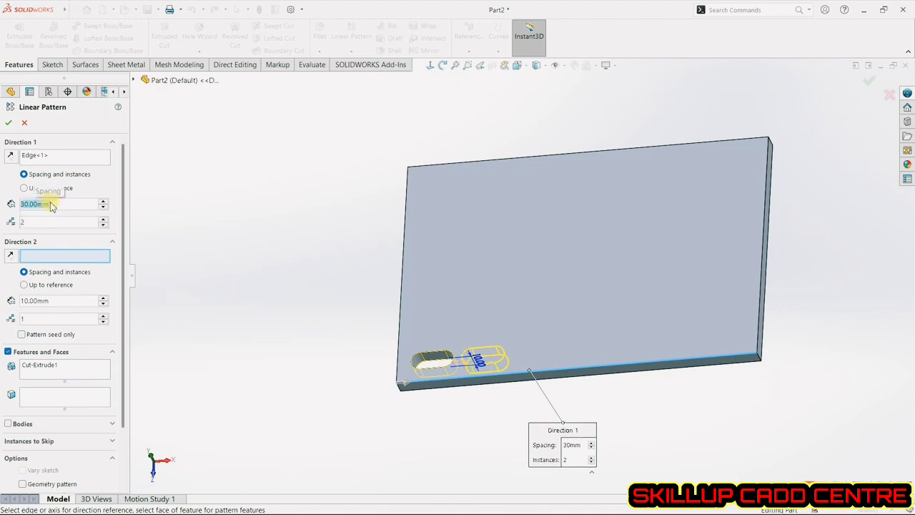
Step: Increase the slot pattern's Direction 1 count to 6 instances along the plate's long front edge
{"action": "scroll", "coordinate": [472, 408], "scroll_direction": "down", "scroll_amount": 5}
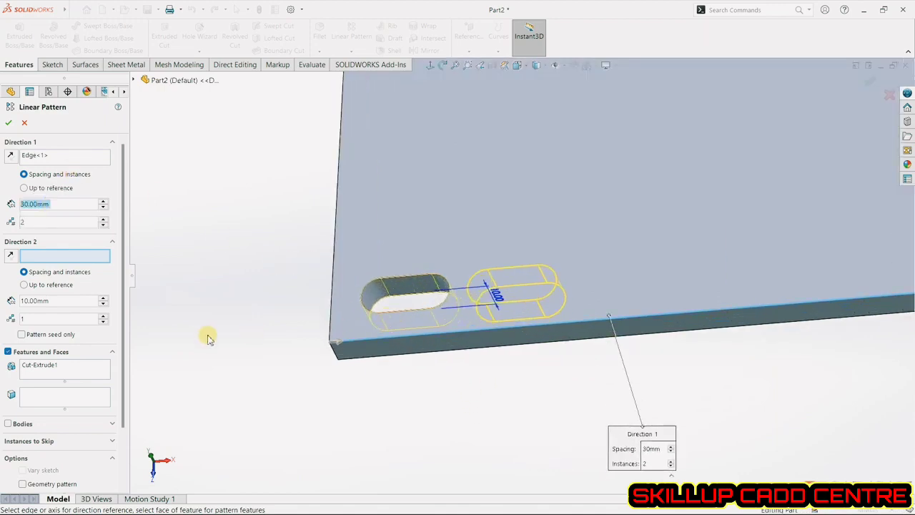
{"action": "scroll", "coordinate": [214, 340], "scroll_direction": "up", "scroll_amount": 5}
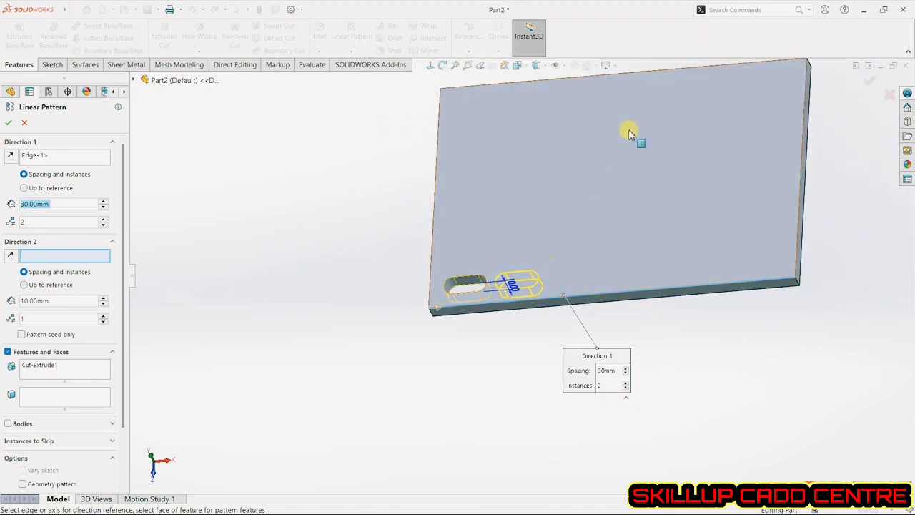
{"action": "scroll", "coordinate": [633, 129], "scroll_direction": "down", "scroll_amount": 3}
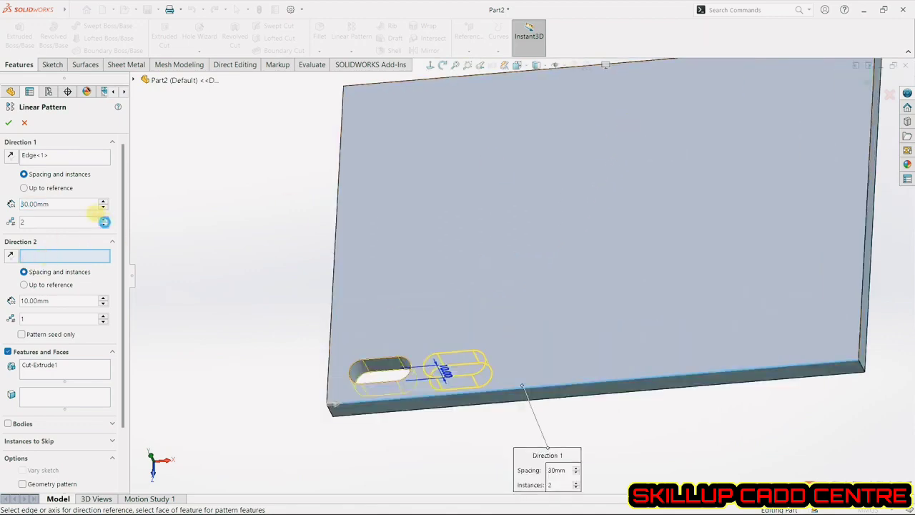
{"action": "left_click", "coordinate": [103, 219]}
{"action": "left_click", "coordinate": [103, 220]}
{"action": "left_click", "coordinate": [104, 220]}
{"action": "left_click", "coordinate": [104, 220]}
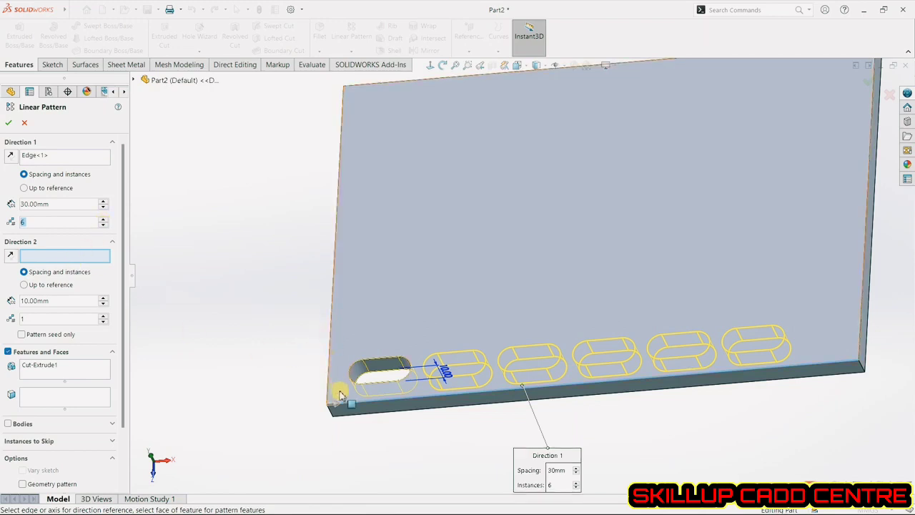
Step: Use the plate's short left edge as Direction 2, with 2 instances spaced 15 mm apart
{"action": "left_click", "coordinate": [330, 332]}
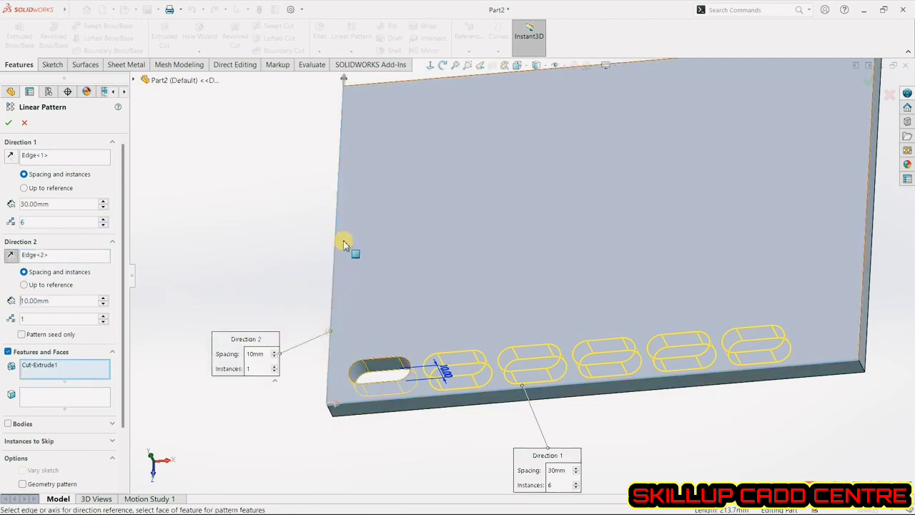
{"action": "left_click", "coordinate": [103, 316]}
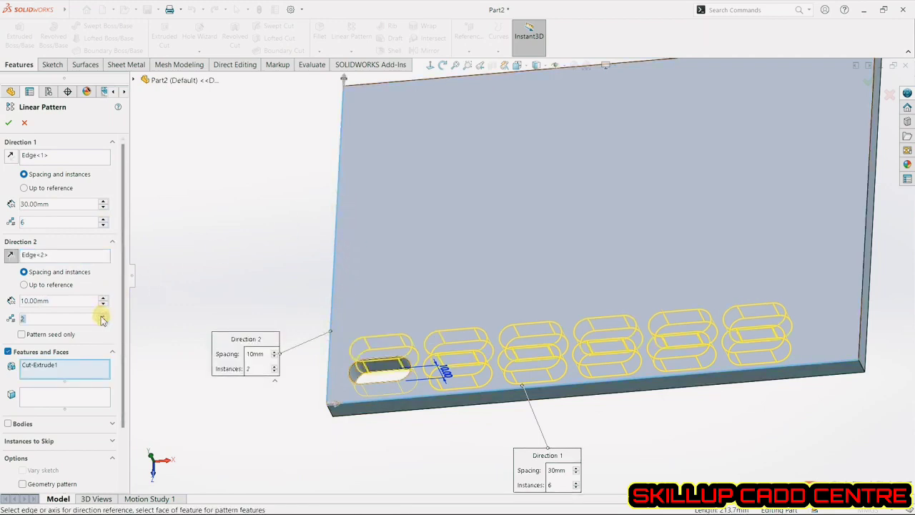
{"action": "mouse_move", "coordinate": [225, 302]}
{"action": "middle_mouse_down"}
{"action": "mouse_move", "coordinate": [221, 344]}
{"action": "mouse_move", "coordinate": [215, 299]}
{"action": "middle_mouse_up"}
{"action": "type", "text": "15"}
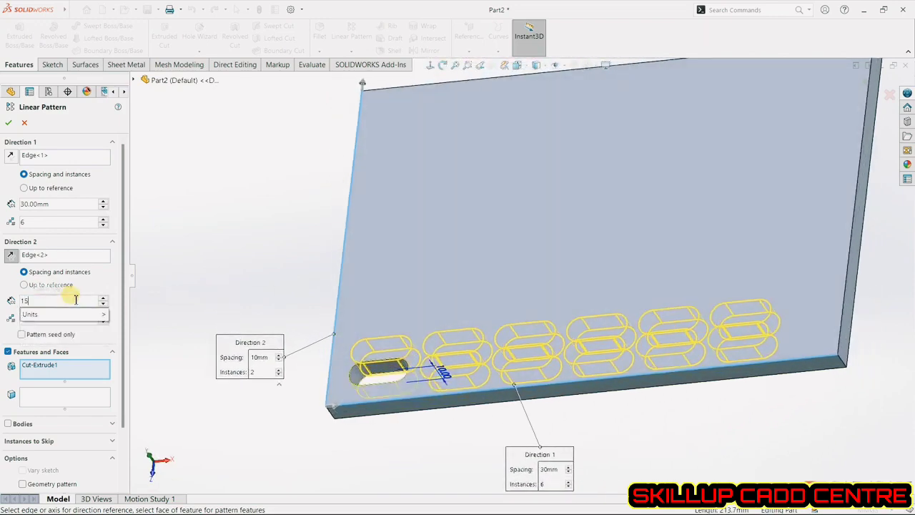
{"action": "key", "text": "Return"}
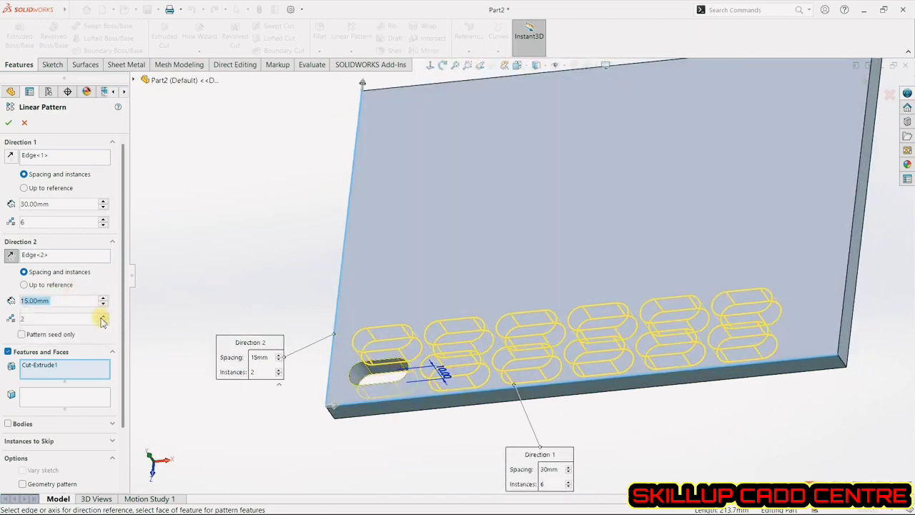
Step: Raise the Direction 2 count to 9 instances so the slot rows extend across the plate's depth
{"action": "left_click", "coordinate": [103, 317]}
{"action": "left_click", "coordinate": [103, 317]}
{"action": "left_click", "coordinate": [103, 317]}
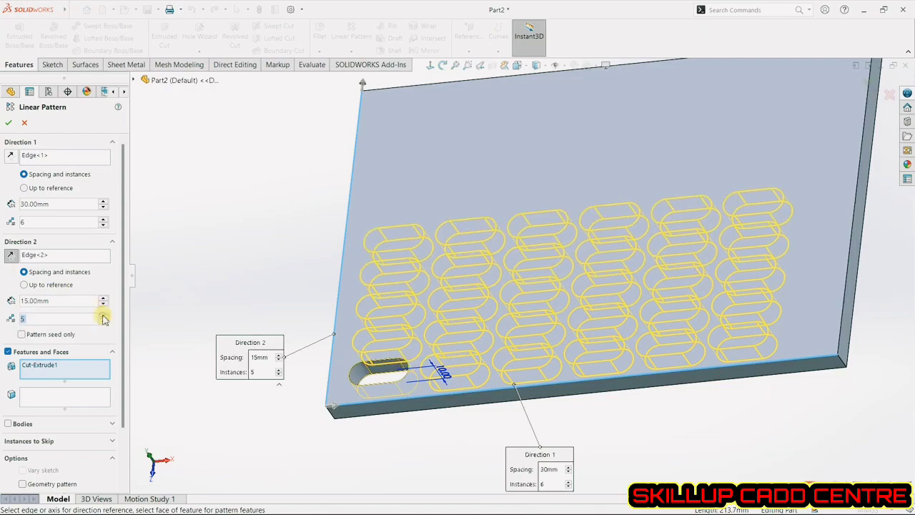
{"action": "left_click", "coordinate": [103, 317]}
{"action": "left_click", "coordinate": [103, 317]}
{"action": "left_click", "coordinate": [103, 317]}
{"action": "left_click", "coordinate": [103, 317]}
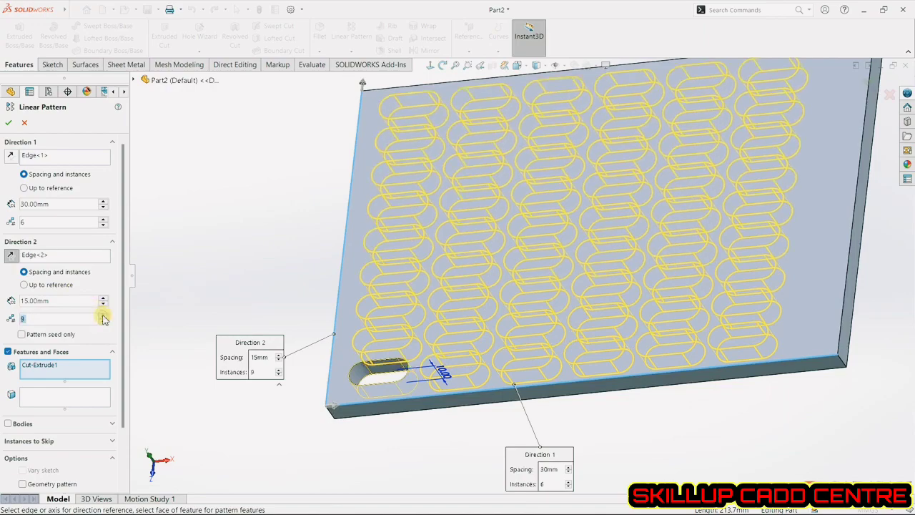
Step: Skip instances (2, 5), (2, 4) and (2, 3) in the slot's linear pattern and finish the pattern
{"action": "middle_click_drag", "start_coordinate": [188, 260], "coordinate": [236, 252]}
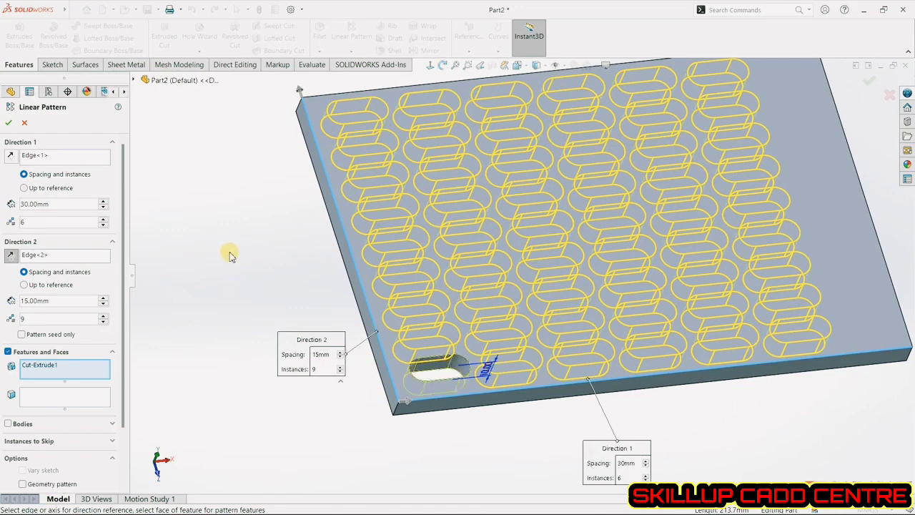
{"action": "scroll", "coordinate": [123, 235], "scroll_direction": "down", "scroll_amount": 3}
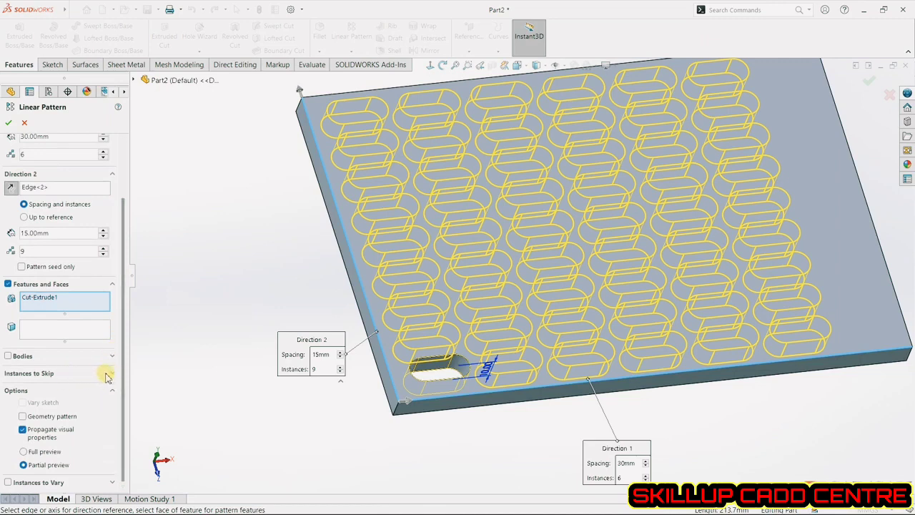
{"action": "left_click", "coordinate": [112, 373]}
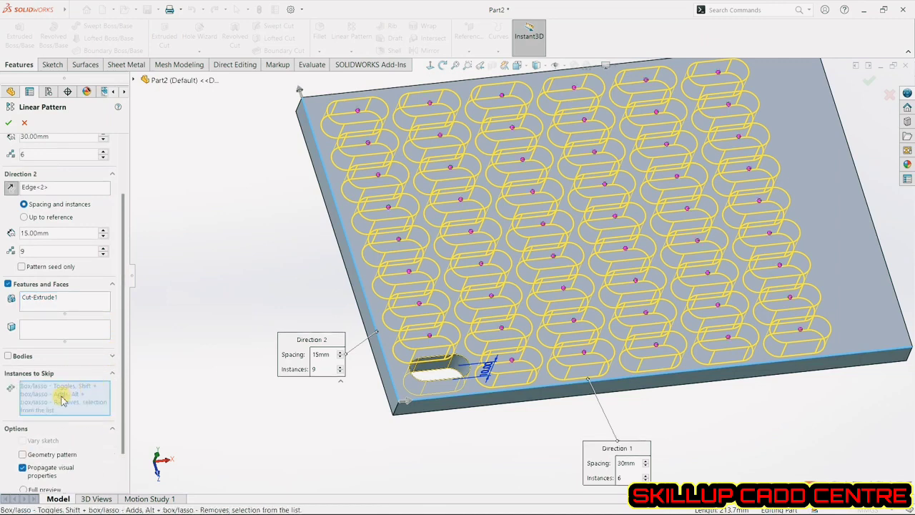
{"action": "left_click", "coordinate": [470, 233]}
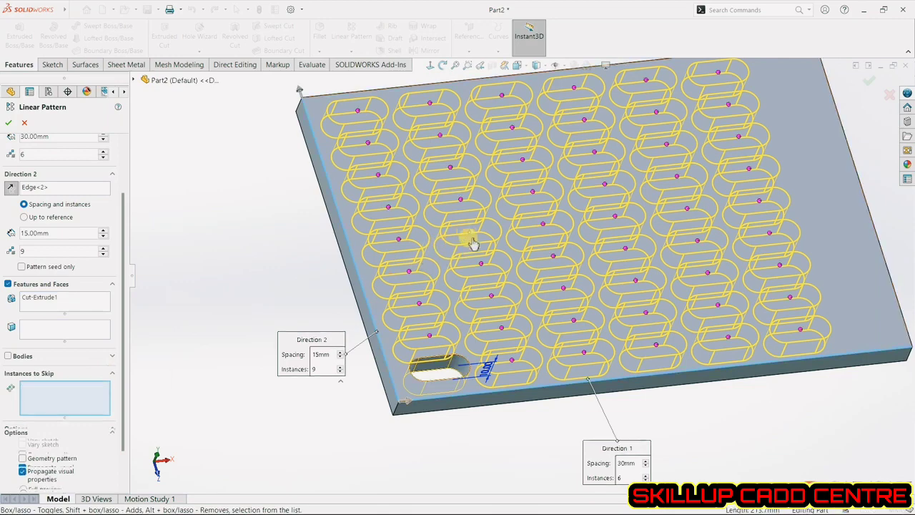
{"action": "left_click", "coordinate": [480, 264]}
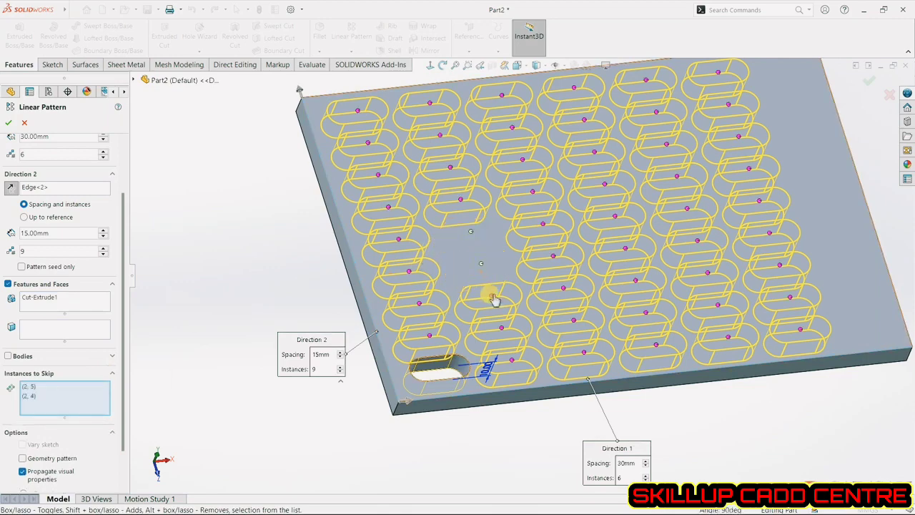
{"action": "left_click", "coordinate": [491, 295]}
{"action": "left_click", "coordinate": [8, 122]}
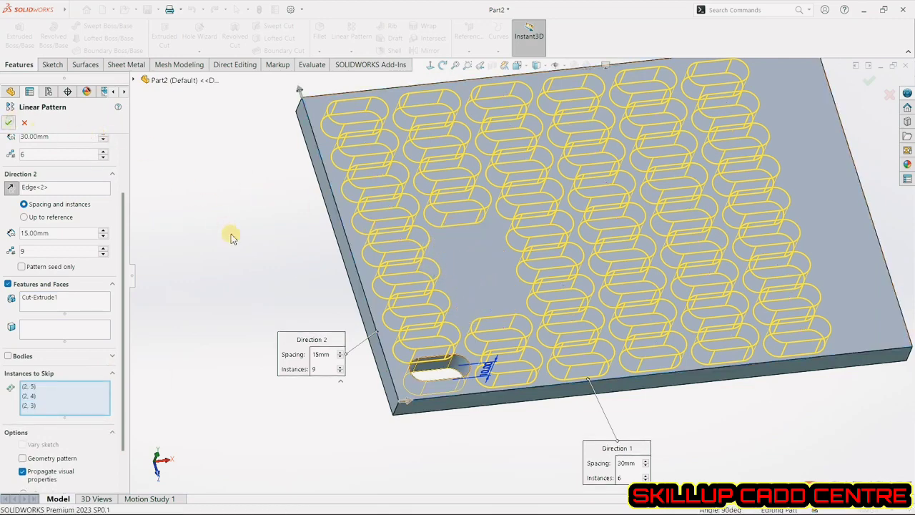
{"action": "mouse_move", "coordinate": [244, 266]}
{"action": "middle_mouse_down"}
{"action": "mouse_move", "coordinate": [235, 262]}
{"action": "mouse_move", "coordinate": [219, 313]}
{"action": "mouse_move", "coordinate": [210, 265]}
{"action": "mouse_move", "coordinate": [238, 271]}
{"action": "middle_mouse_up"}
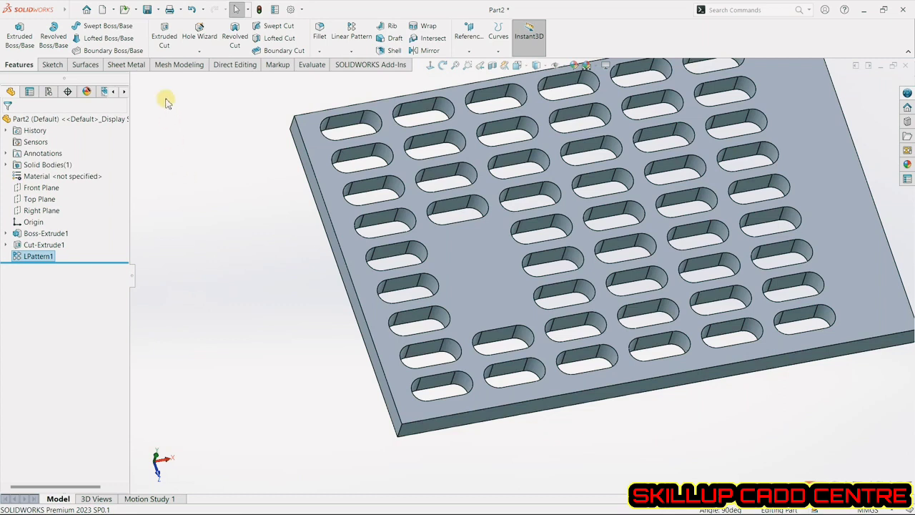
Step: Undo the linear pattern of the slot
{"action": "left_click", "coordinate": [191, 12]}
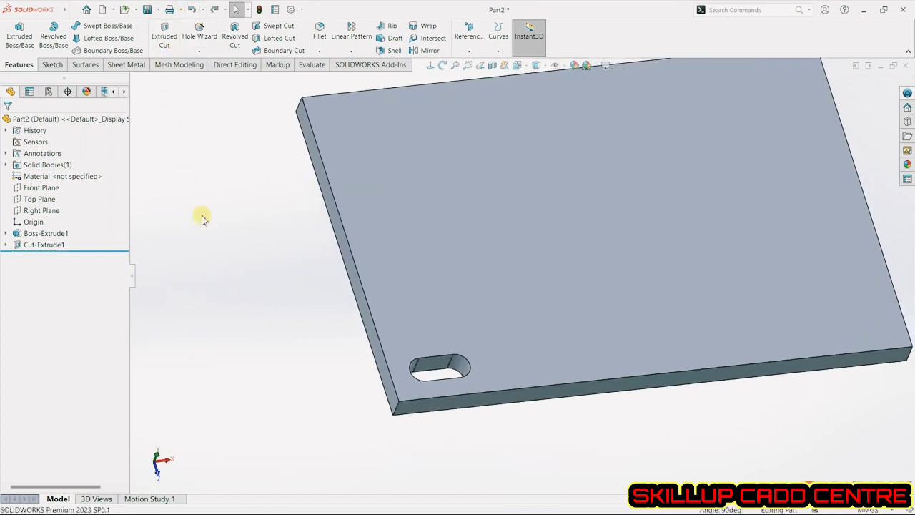
{"action": "key", "text": "f"}
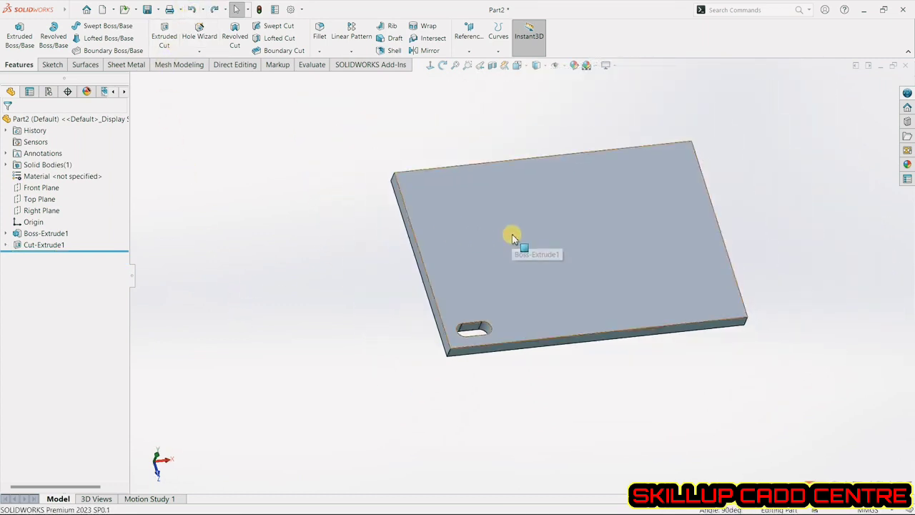
Step: Start a Linear Pattern that patterns bodies and choose the slotted plate as the body to pattern
{"action": "left_click", "coordinate": [352, 51]}
{"action": "left_click", "coordinate": [356, 64]}
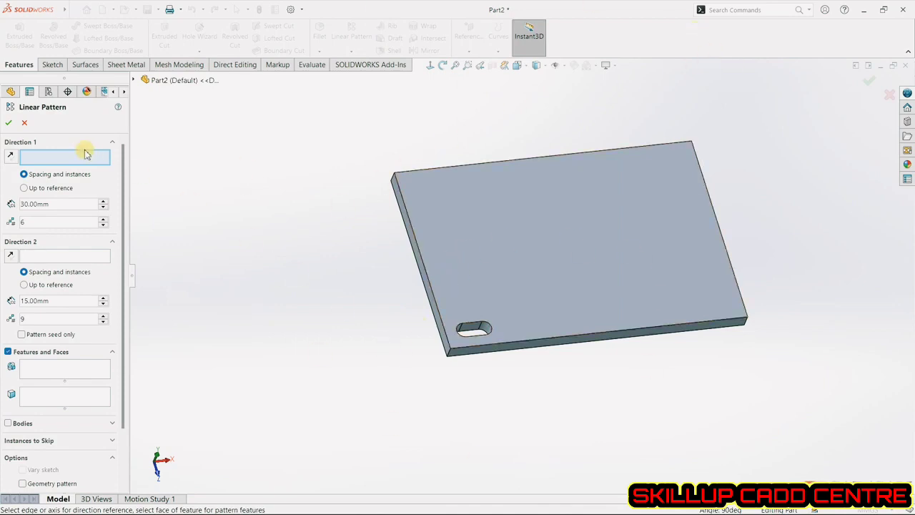
{"action": "left_click", "coordinate": [576, 251]}
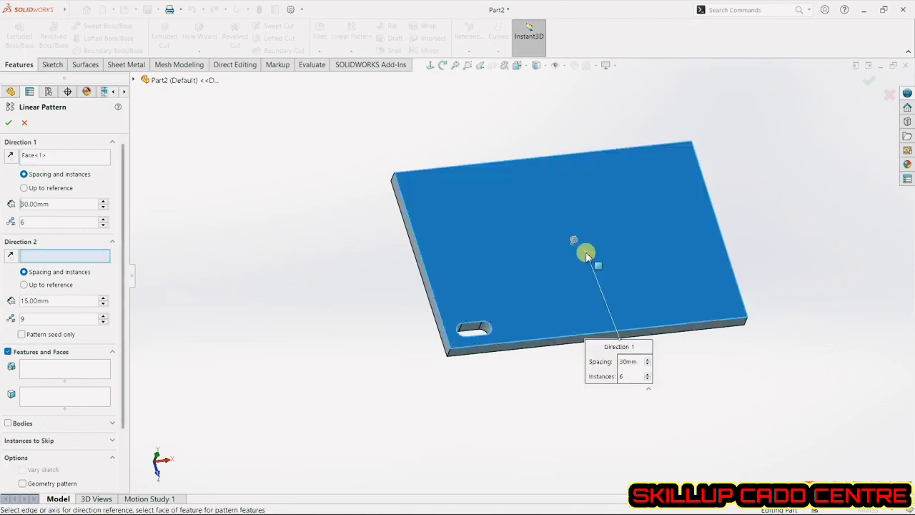
{"action": "right_click", "coordinate": [28, 155]}
{"action": "left_click", "coordinate": [49, 177]}
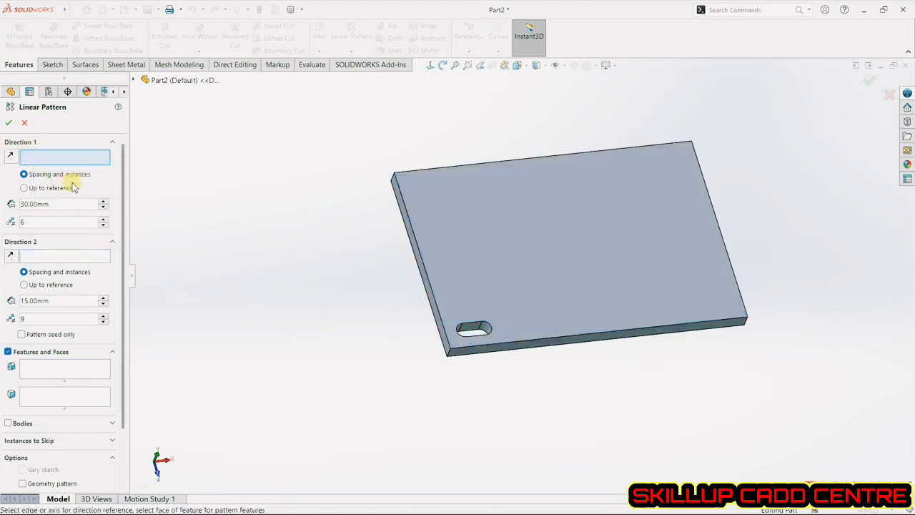
{"action": "left_click", "coordinate": [26, 424]}
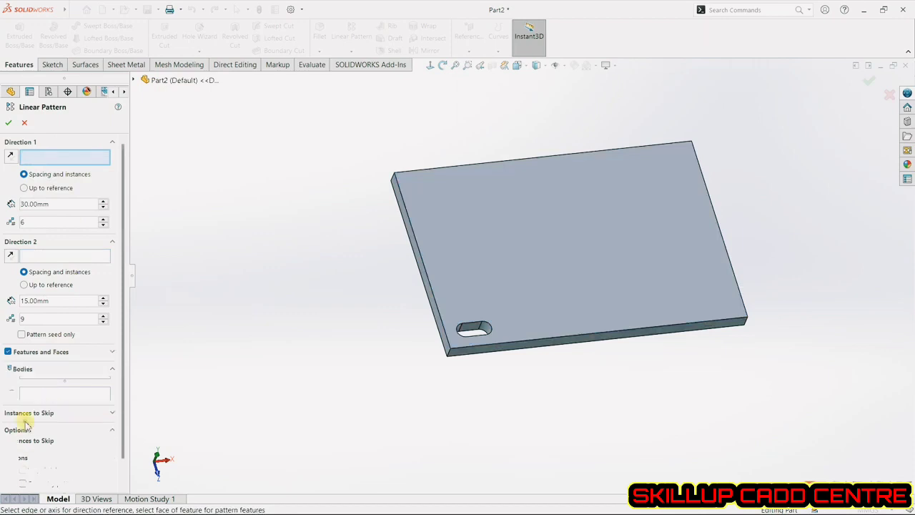
{"action": "left_click", "coordinate": [495, 263]}
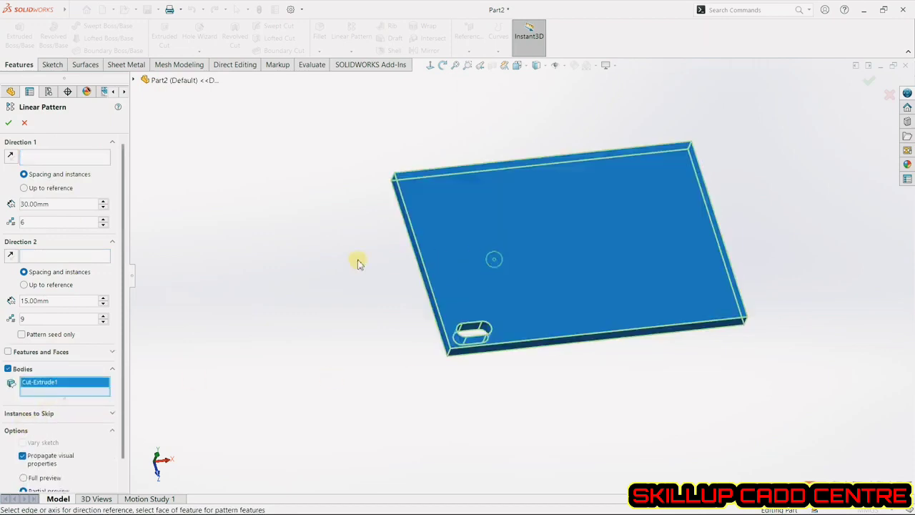
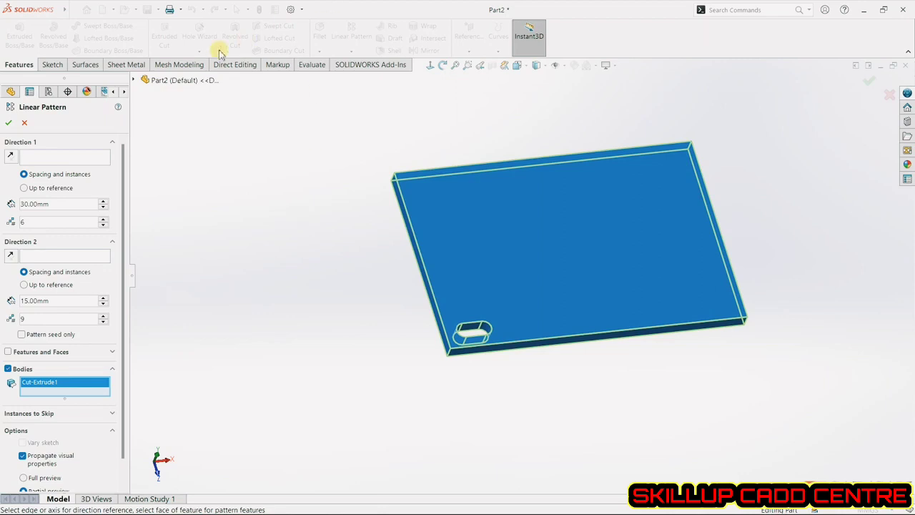
Step: Pattern the plate body along its long front edge with 220 mm spacing and 3 instances
{"action": "left_click", "coordinate": [75, 154]}
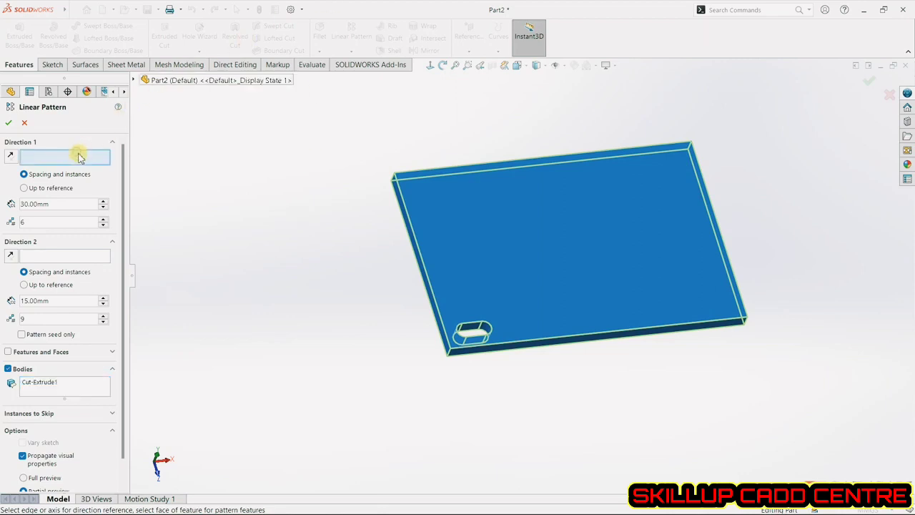
{"action": "left_click", "coordinate": [528, 343]}
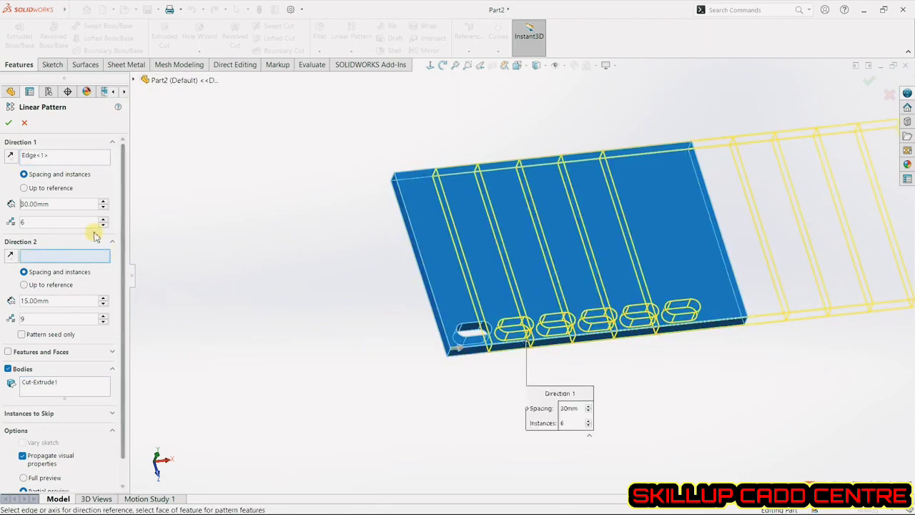
{"action": "left_click", "coordinate": [105, 203]}
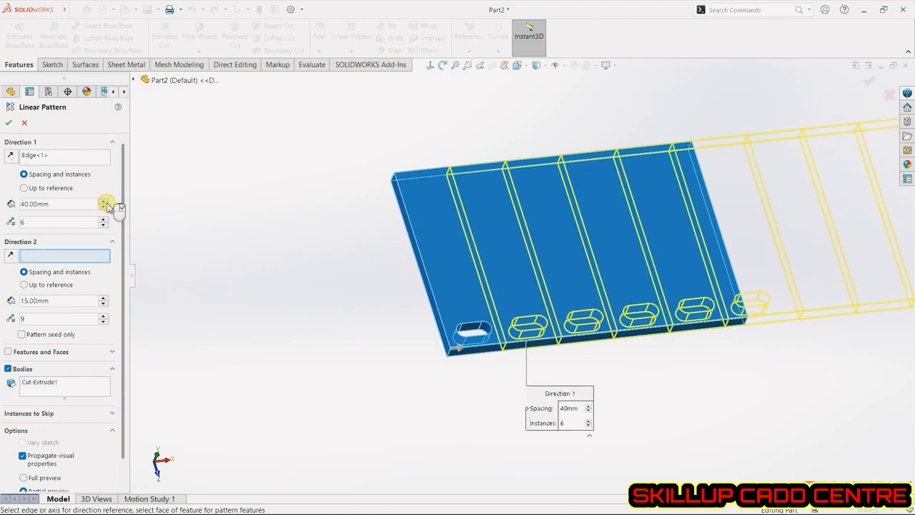
{"action": "left_click", "coordinate": [105, 202]}
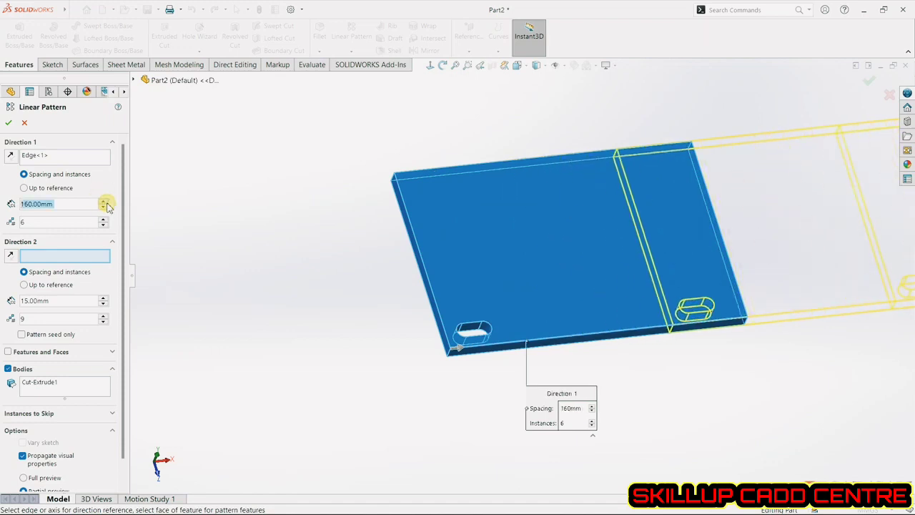
{"action": "left_click", "coordinate": [105, 202]}
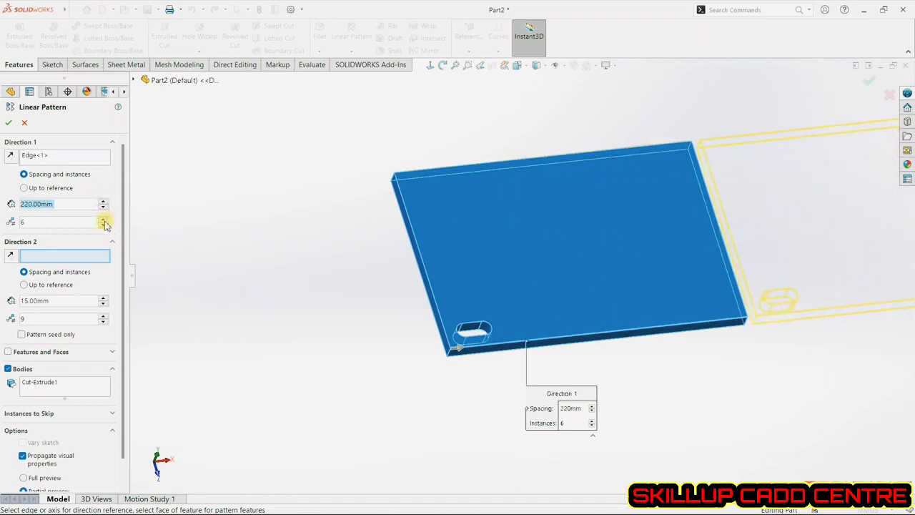
{"action": "scroll", "coordinate": [424, 333], "scroll_direction": "up", "scroll_amount": 4}
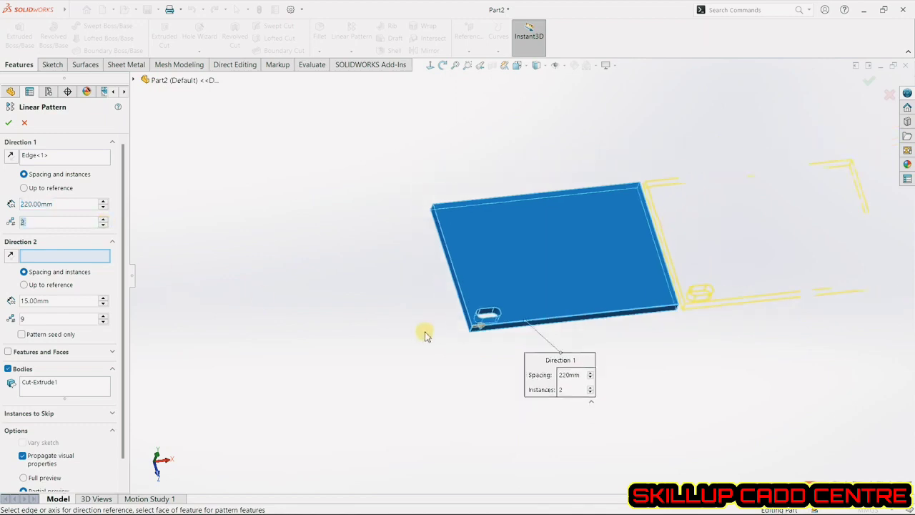
{"action": "scroll", "coordinate": [791, 241], "scroll_direction": "down", "scroll_amount": 2}
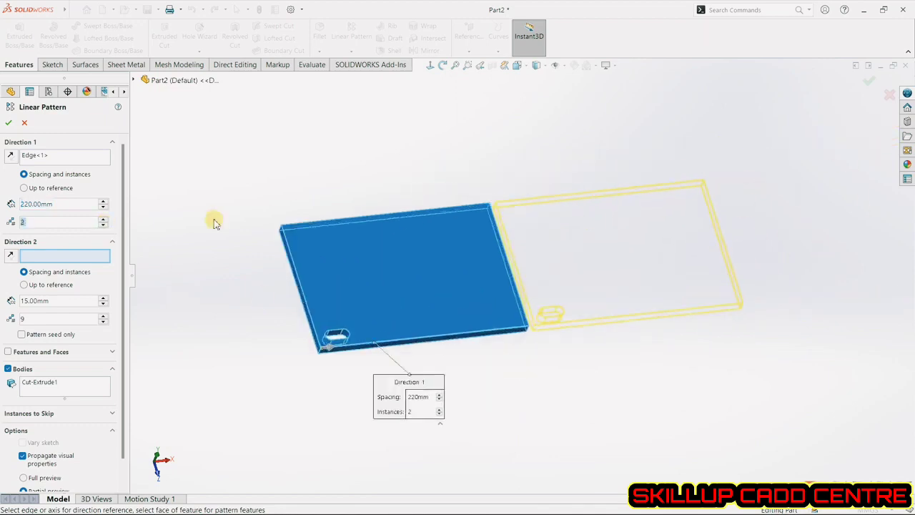
{"action": "left_click", "coordinate": [104, 219]}
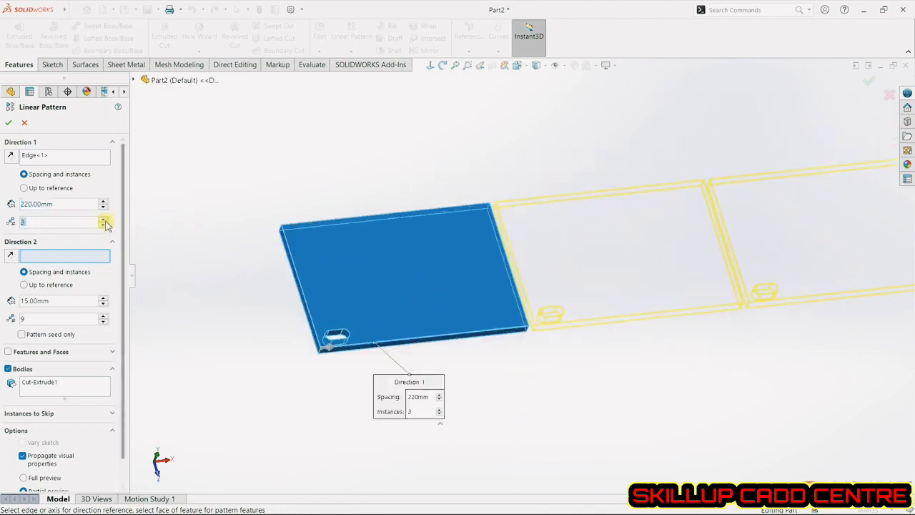
{"action": "left_click", "coordinate": [868, 82]}
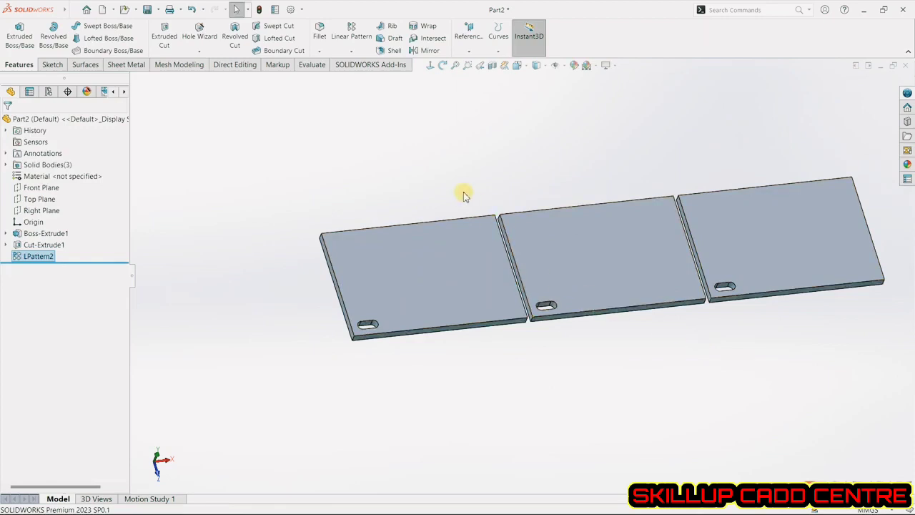
Step: Undo the linear pattern of the plate body
{"action": "left_click", "coordinate": [193, 10]}
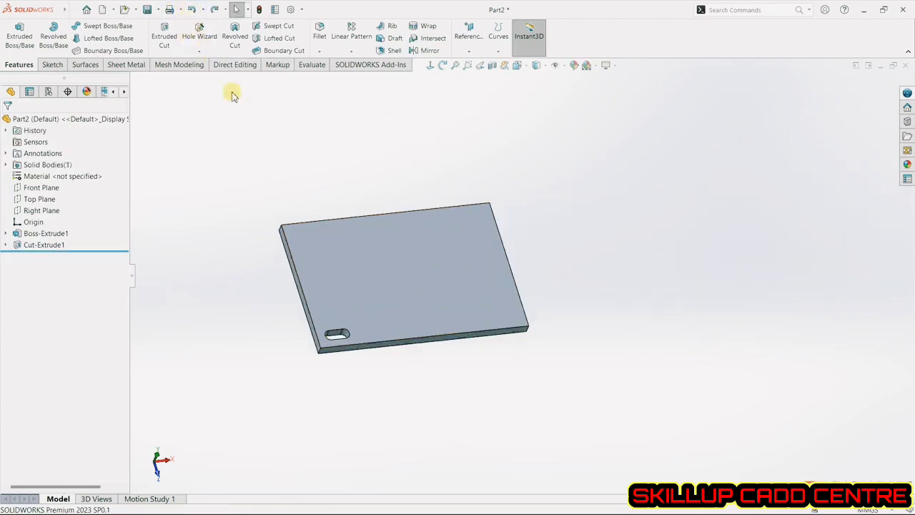
{"action": "left_click", "coordinate": [358, 53]}
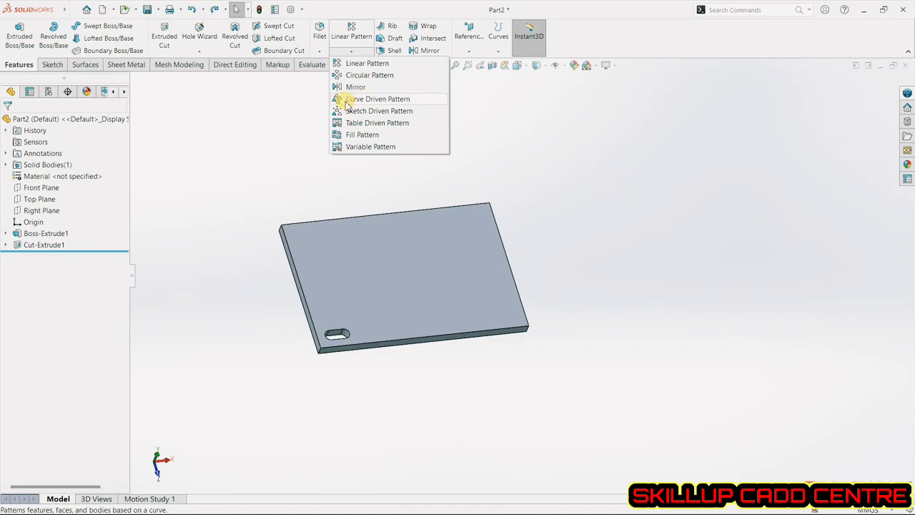
{"action": "left_click", "coordinate": [267, 129]}
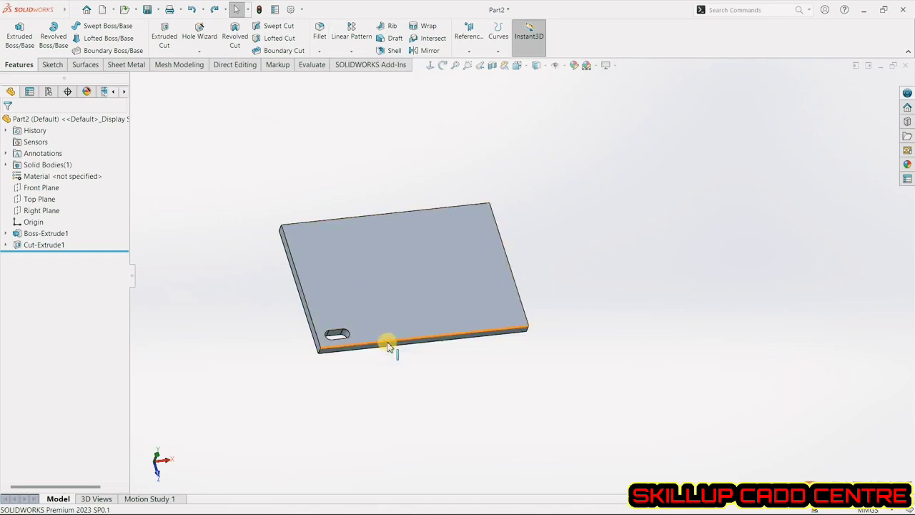
Step: Sketch a three-point arc of about 151 mm radius on the plate's large face, from the slot toward the opposite corner, and exit the sketch
{"action": "left_click", "coordinate": [52, 65]}
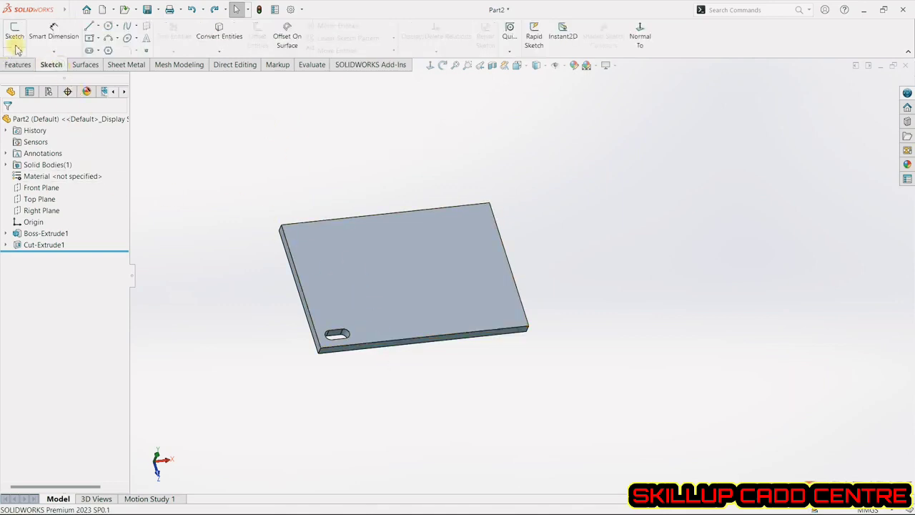
{"action": "left_click", "coordinate": [14, 32]}
{"action": "left_click", "coordinate": [383, 284]}
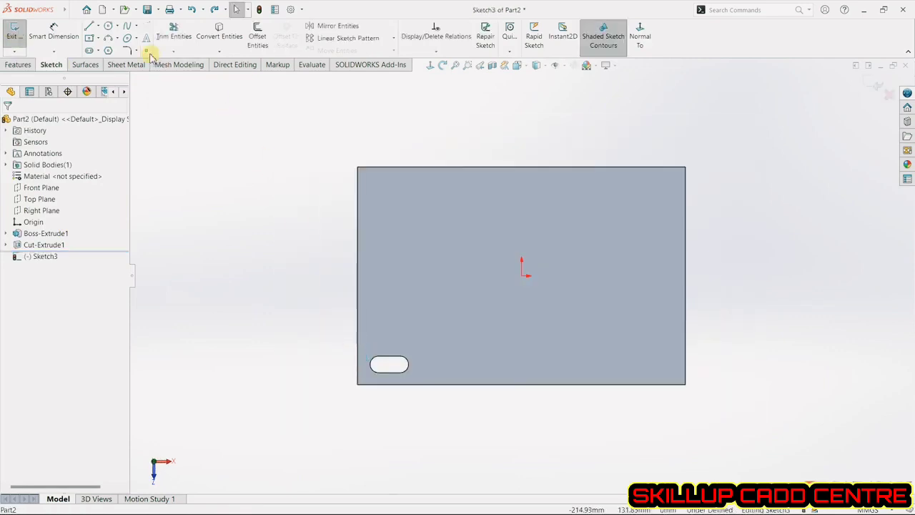
{"action": "left_click", "coordinate": [109, 37]}
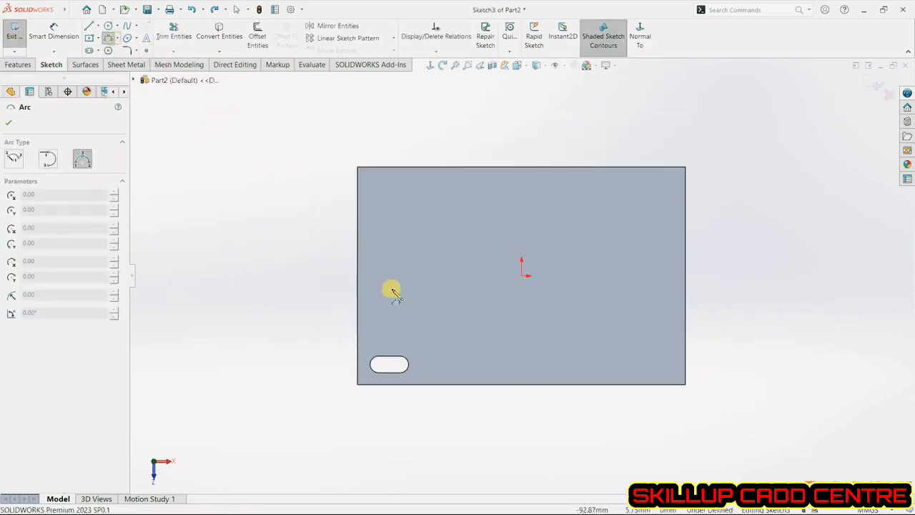
{"action": "left_click", "coordinate": [403, 366]}
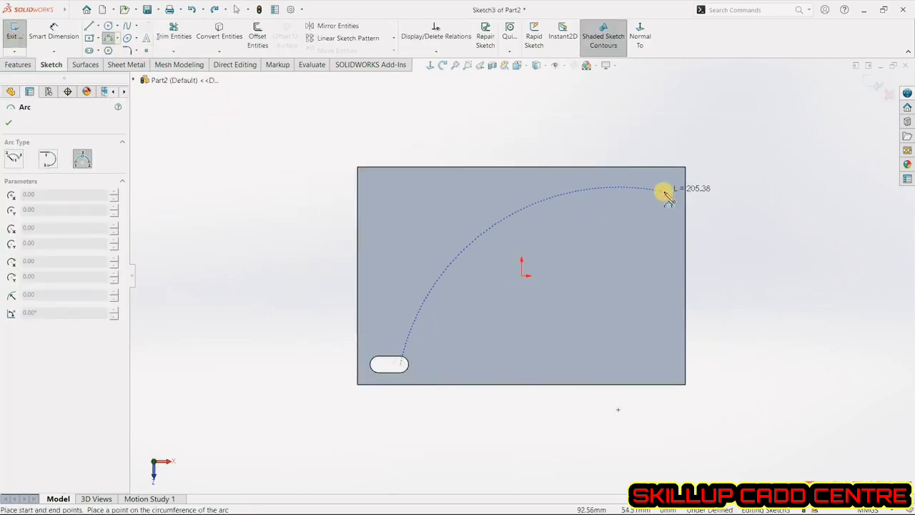
{"action": "left_click", "coordinate": [649, 209]}
{"action": "left_click", "coordinate": [624, 206]}
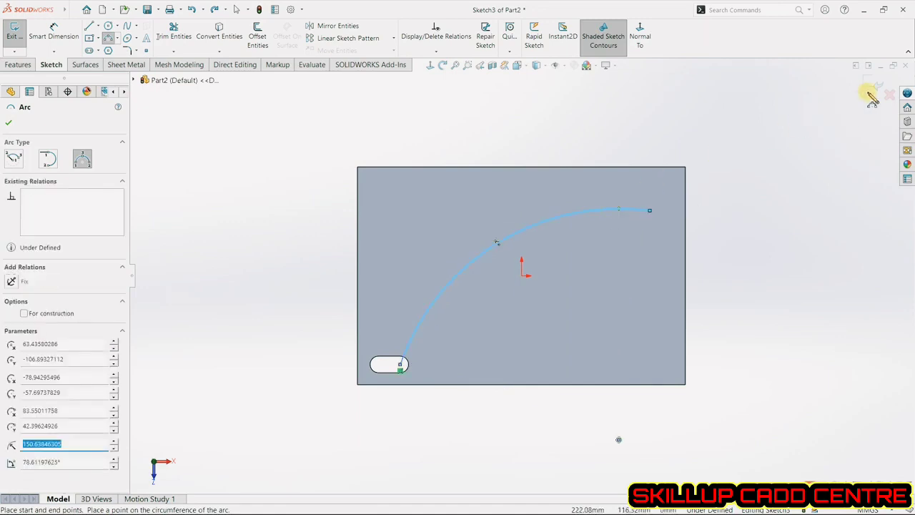
{"action": "left_click", "coordinate": [874, 84]}
{"action": "middle_click_drag", "start_coordinate": [558, 229], "coordinate": [552, 227]}
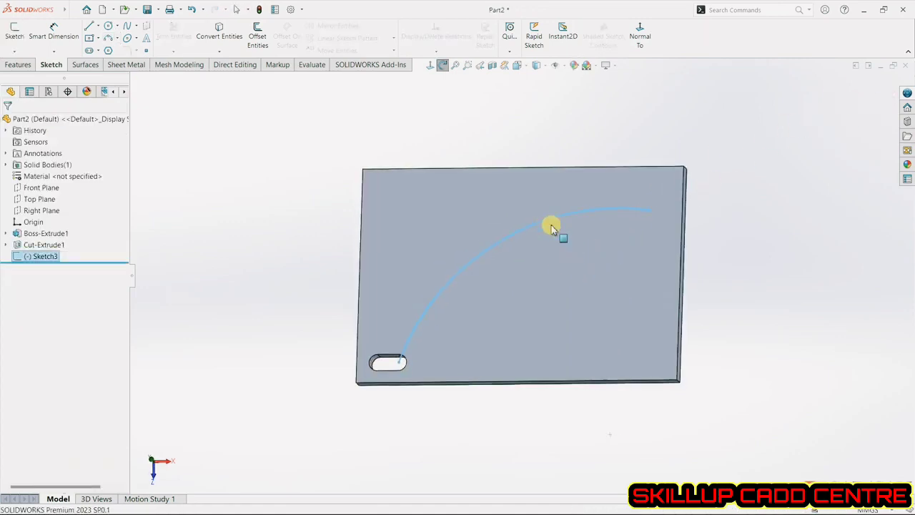
{"action": "left_click", "coordinate": [283, 212]}
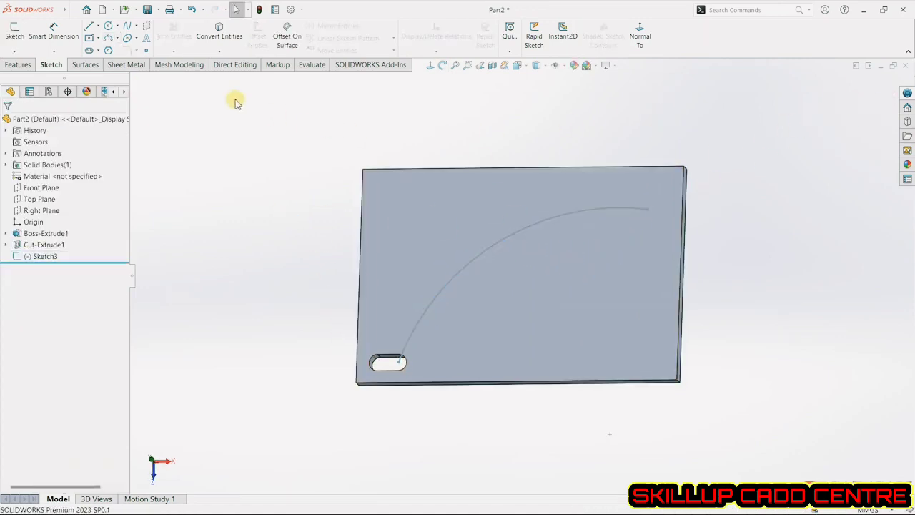
{"action": "left_click", "coordinate": [22, 64]}
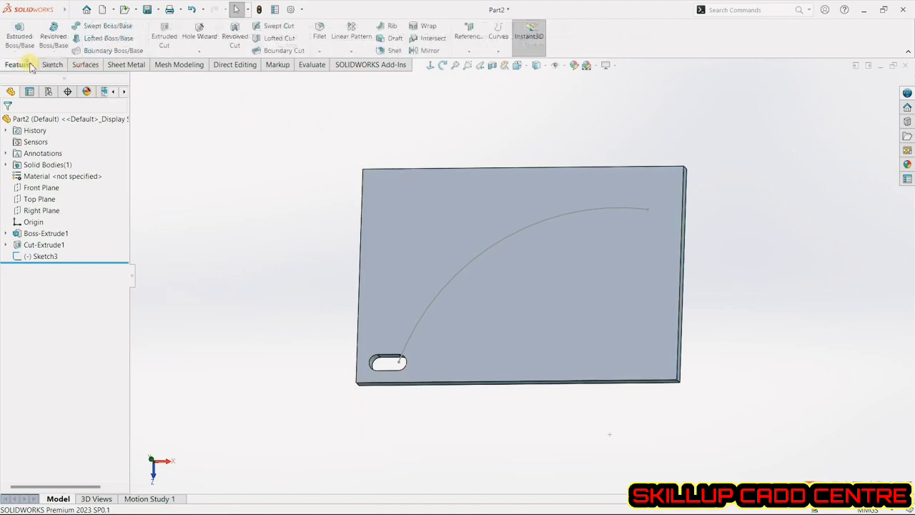
Step: Start a Curve Driven Pattern of the slot cut with the sketched arc as its direction curve
{"action": "left_click", "coordinate": [351, 51]}
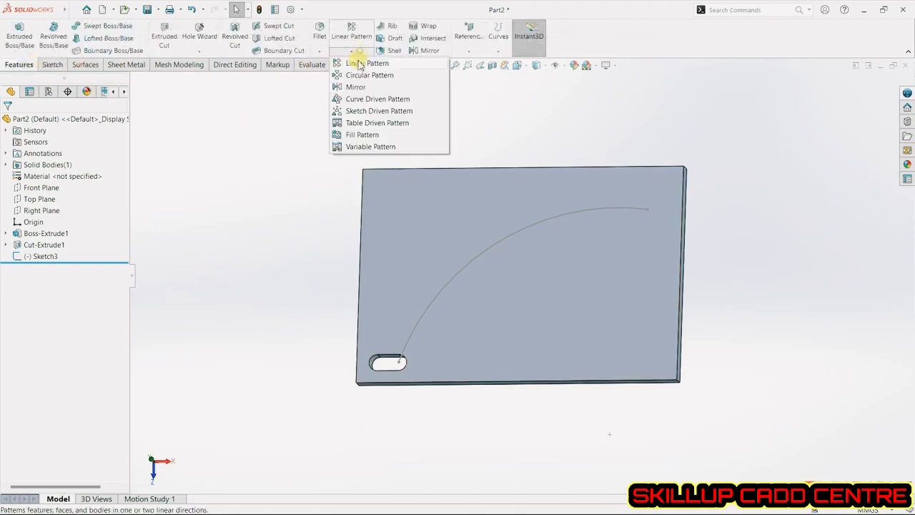
{"action": "left_click", "coordinate": [373, 100]}
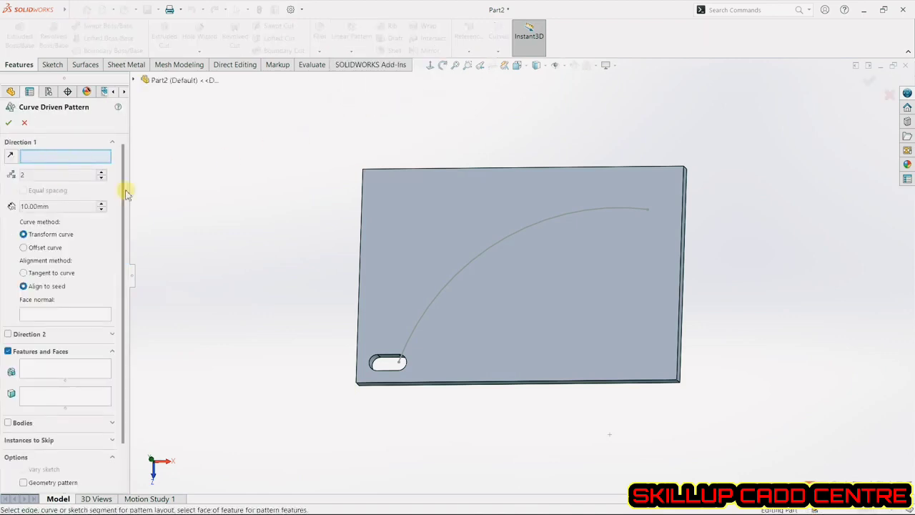
{"action": "left_click", "coordinate": [427, 316]}
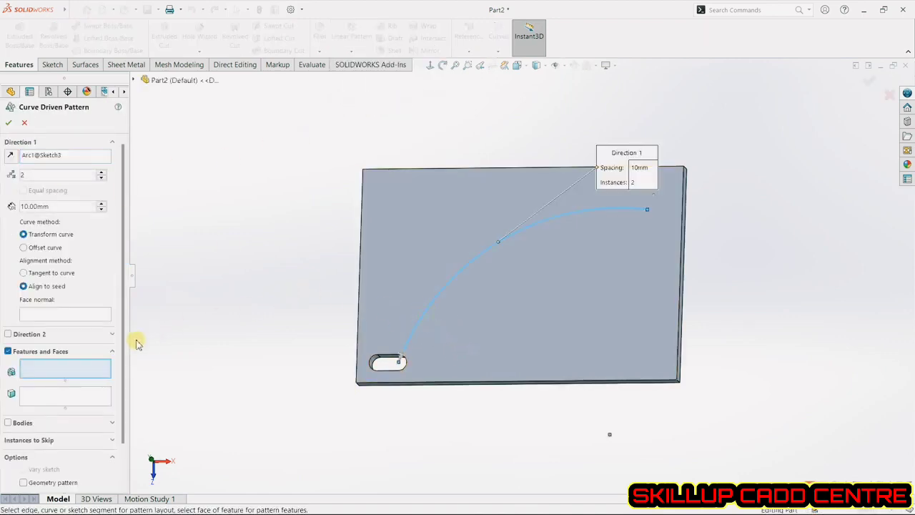
{"action": "left_click", "coordinate": [379, 362]}
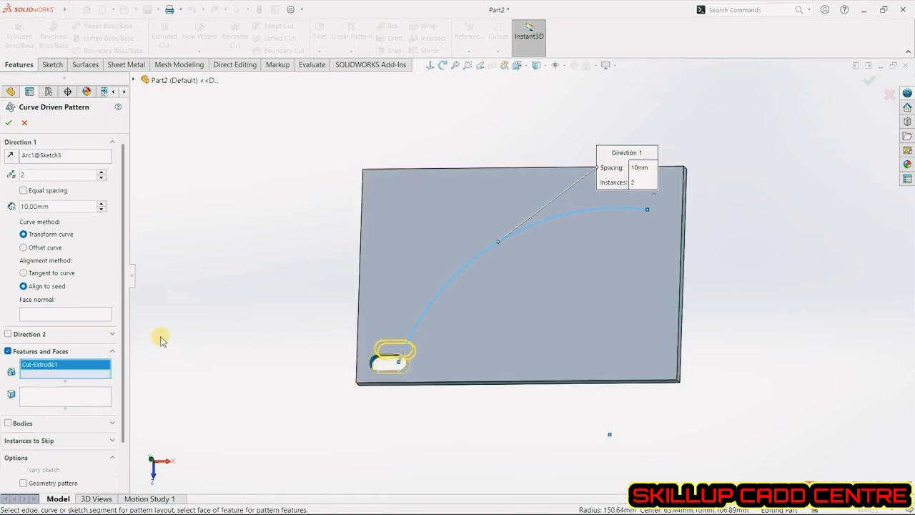
Step: Set the curve driven pattern to 9 instances, trying 15 mm spacing before setting it to 20 mm
{"action": "left_click", "coordinate": [102, 173]}
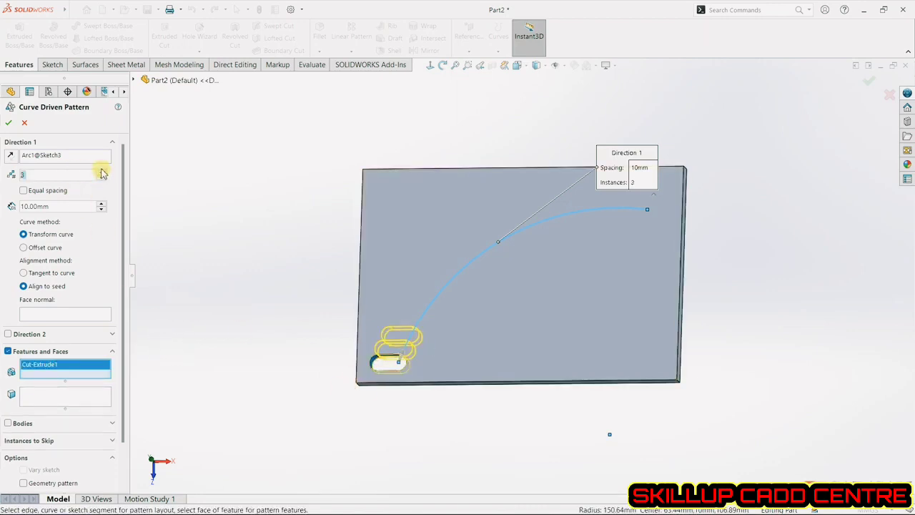
{"action": "left_click", "coordinate": [100, 173]}
{"action": "left_click", "coordinate": [101, 173]}
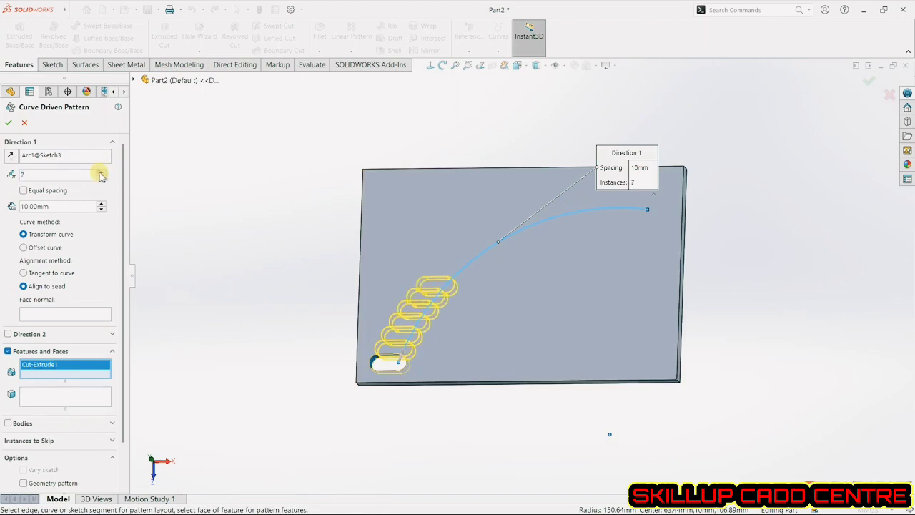
{"action": "left_click", "coordinate": [101, 174]}
{"action": "left_click", "coordinate": [101, 174]}
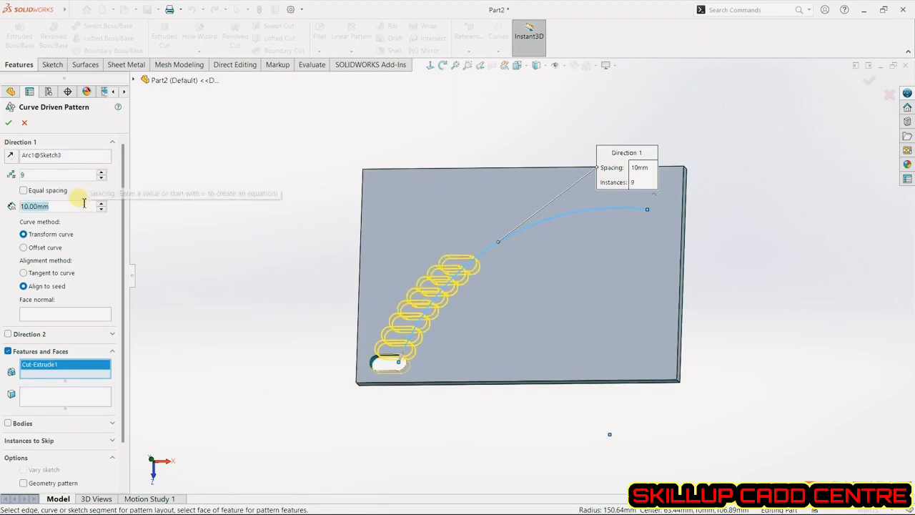
{"action": "type", "text": "15"}
{"action": "key", "text": "Return"}
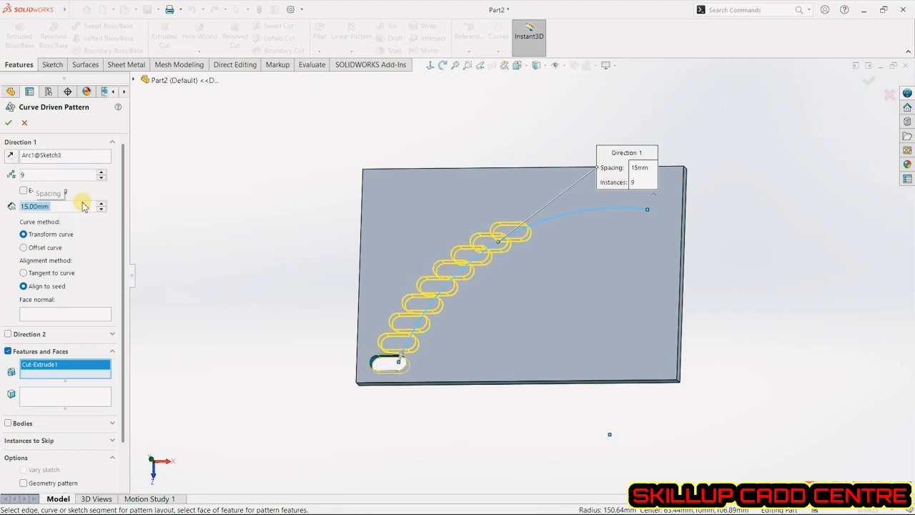
{"action": "type", "text": "20"}
{"action": "key", "text": "Return"}
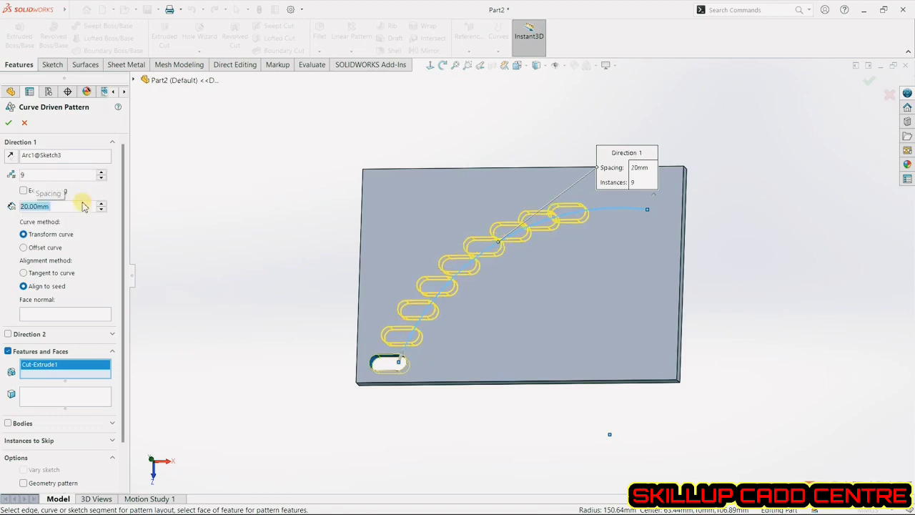
Step: Use the offset curve method with 11 instances and compare the tangent-to-curve and align-to-seed alignments of the slots
{"action": "middle_click_drag", "start_coordinate": [530, 208], "coordinate": [533, 243]}
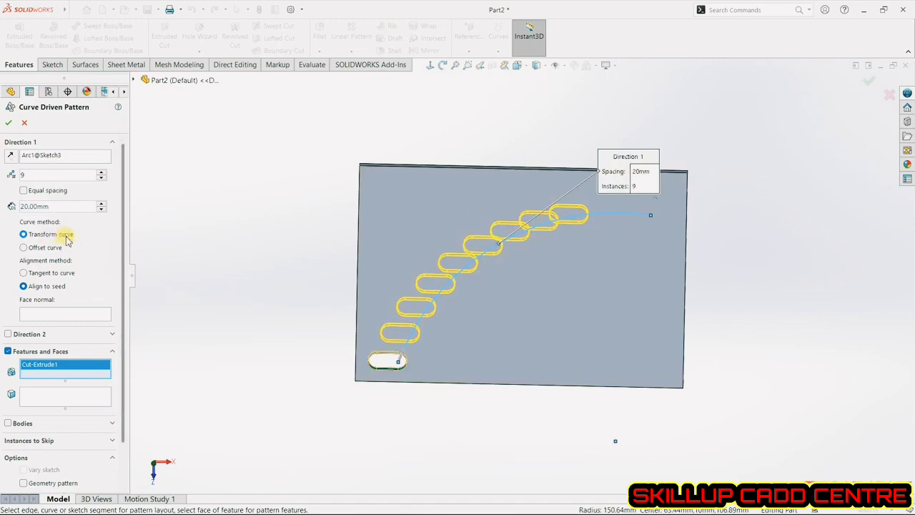
{"action": "left_click", "coordinate": [35, 248]}
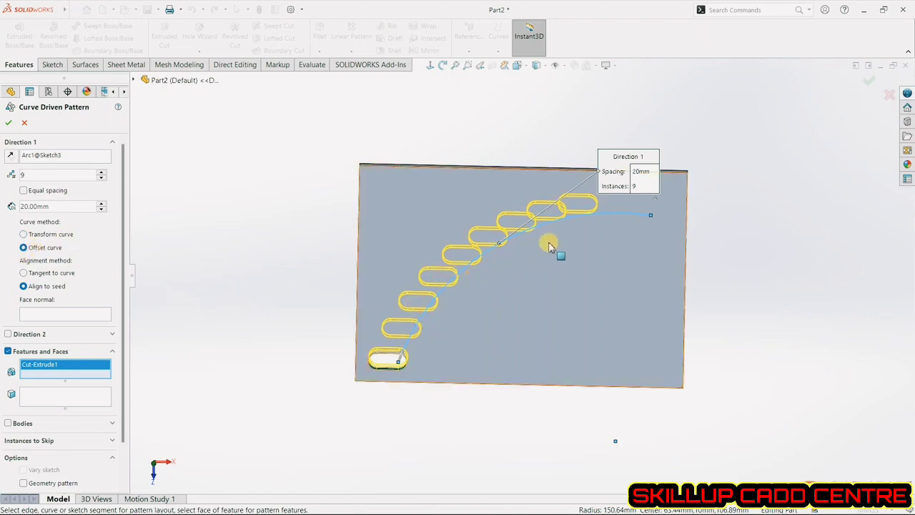
{"action": "left_click", "coordinate": [48, 275]}
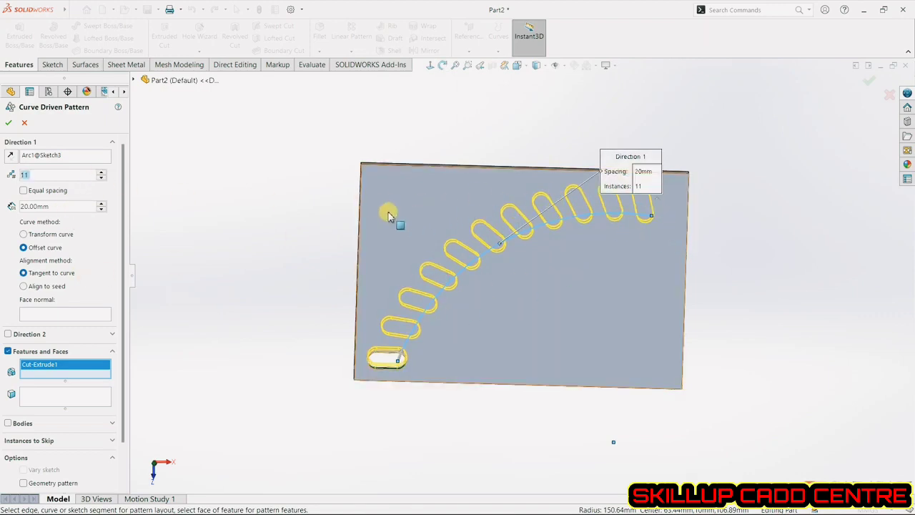
{"action": "left_click", "coordinate": [46, 288]}
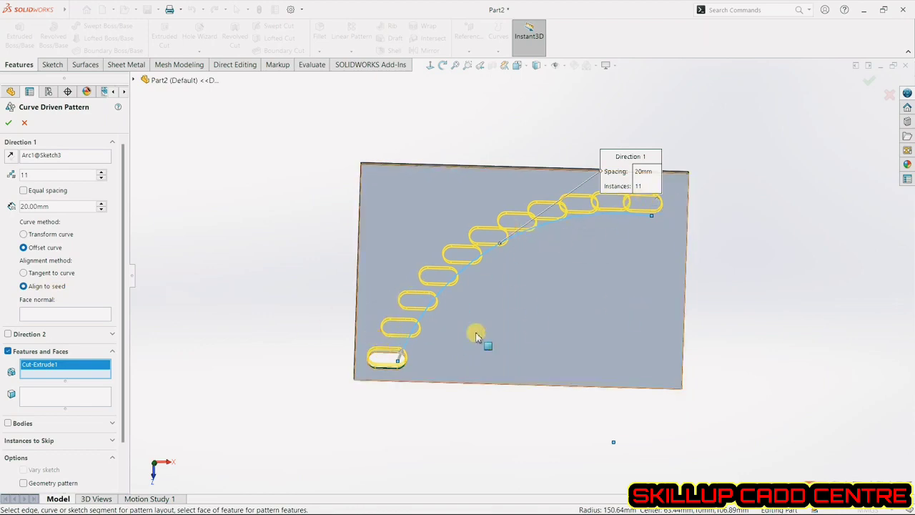
{"action": "left_click", "coordinate": [47, 275]}
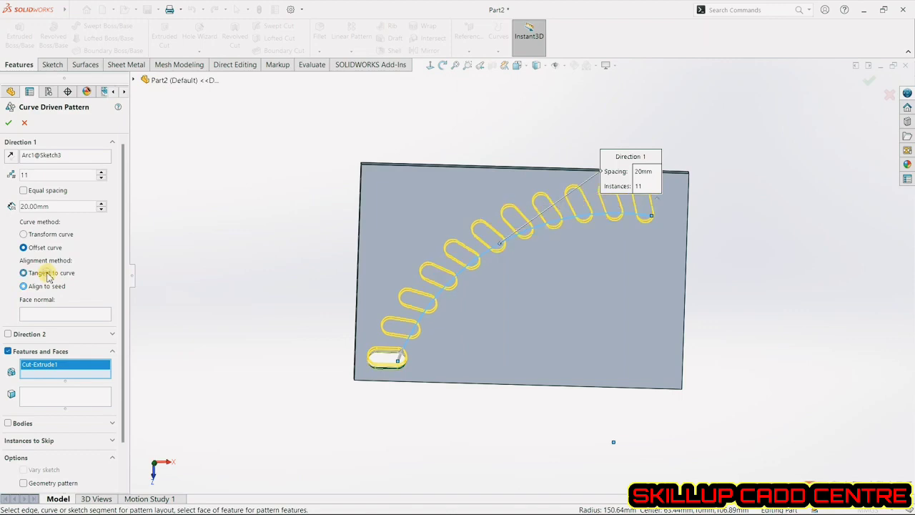
Step: Compare the transform and offset curve methods under both alignment methods, and cancel the curve driven pattern
{"action": "left_click", "coordinate": [24, 235]}
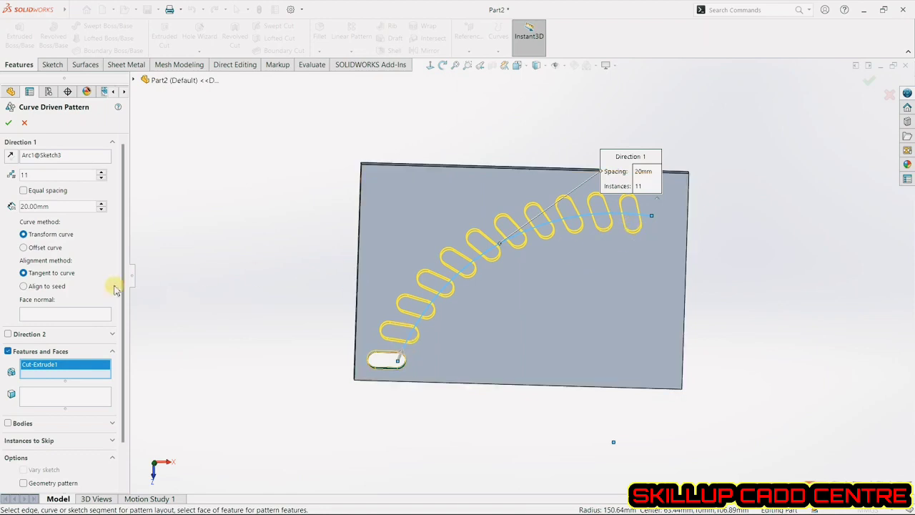
{"action": "left_click", "coordinate": [35, 252]}
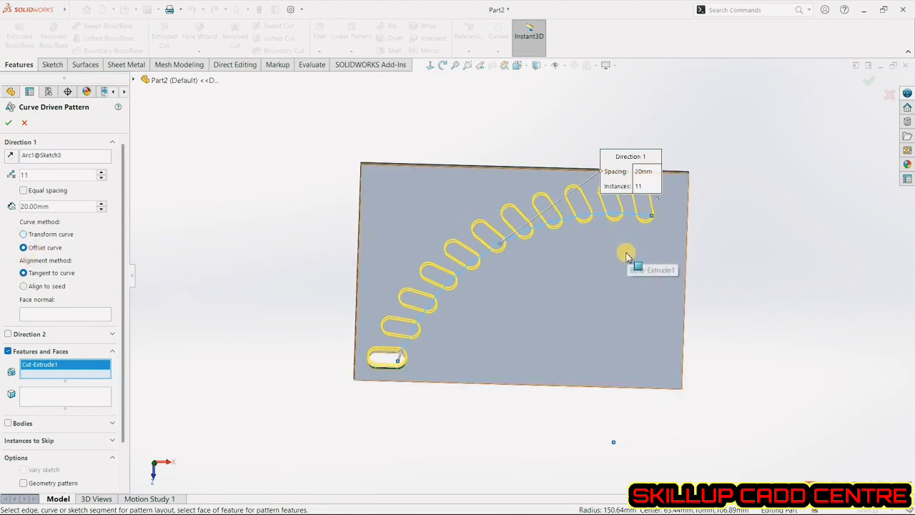
{"action": "mouse_move", "coordinate": [633, 283]}
{"action": "middle_mouse_down"}
{"action": "mouse_move", "coordinate": [624, 293]}
{"action": "mouse_move", "coordinate": [613, 280]}
{"action": "mouse_move", "coordinate": [617, 263]}
{"action": "mouse_move", "coordinate": [620, 269]}
{"action": "middle_mouse_up"}
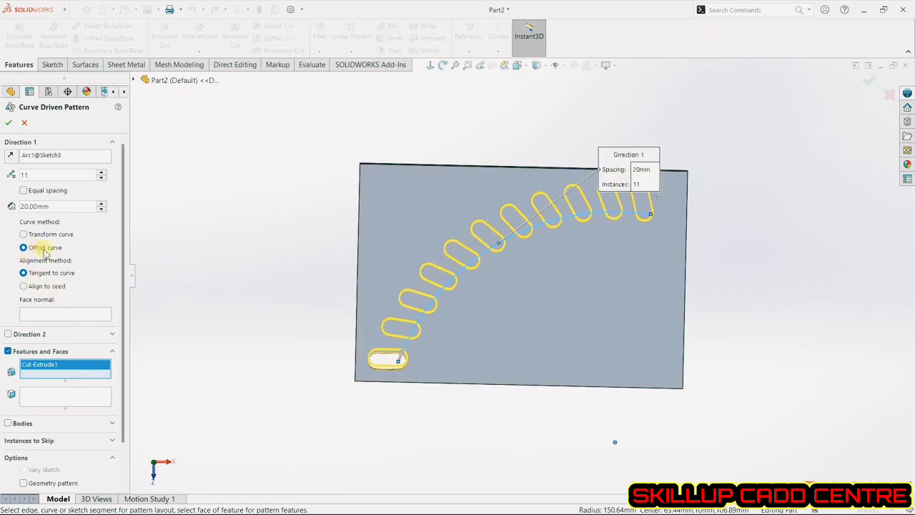
{"action": "left_click", "coordinate": [25, 286]}
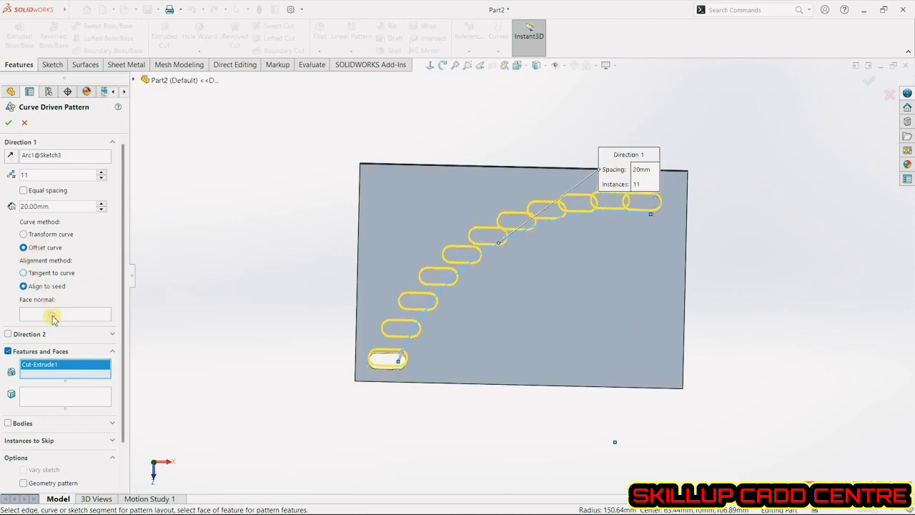
{"action": "left_click", "coordinate": [42, 236]}
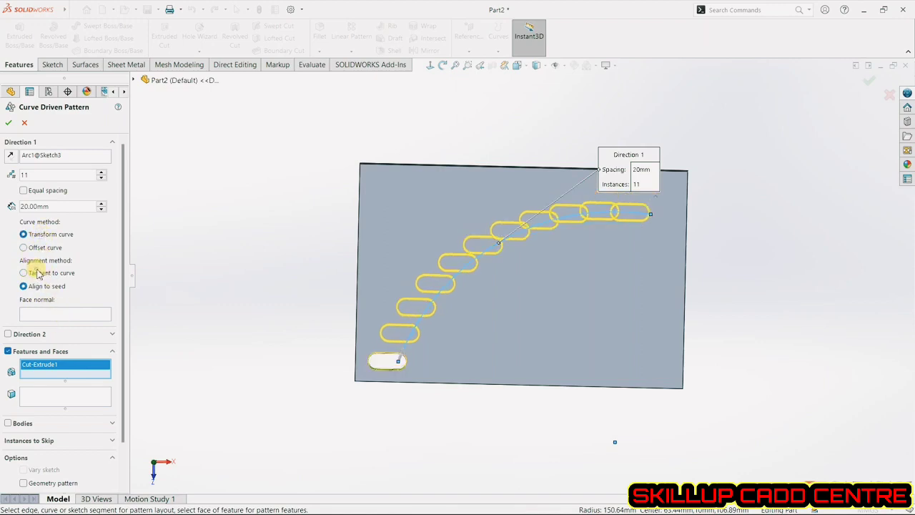
{"action": "left_click", "coordinate": [24, 273]}
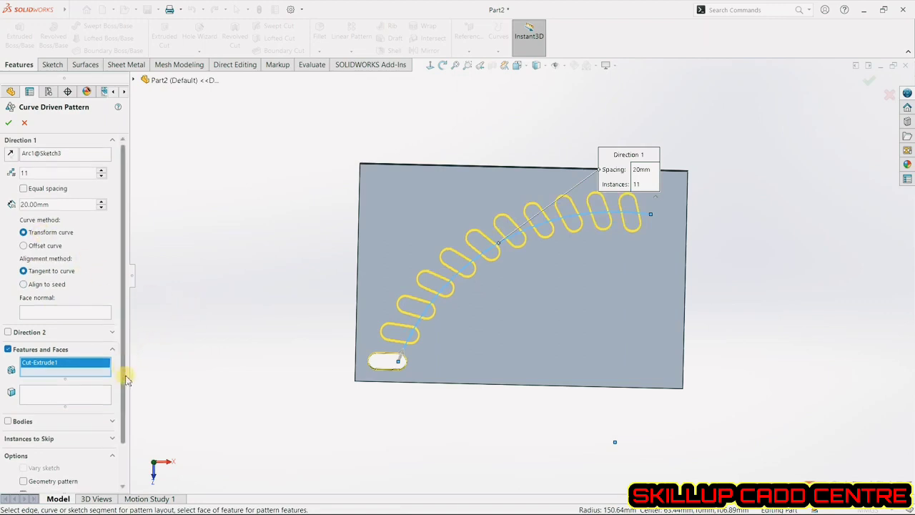
{"action": "scroll", "coordinate": [123, 375], "scroll_direction": "down", "scroll_amount": 2}
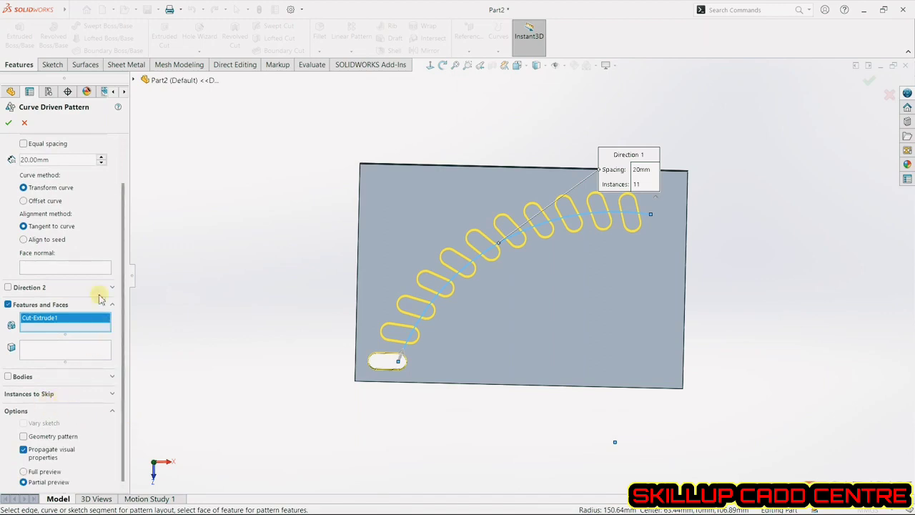
{"action": "left_click", "coordinate": [24, 124]}
Step: Delete the plate extrusion together with its slot cut and arc sketch, as well as the leftover rectangle sketch
{"action": "middle_click_drag", "start_coordinate": [334, 365], "coordinate": [310, 304]}
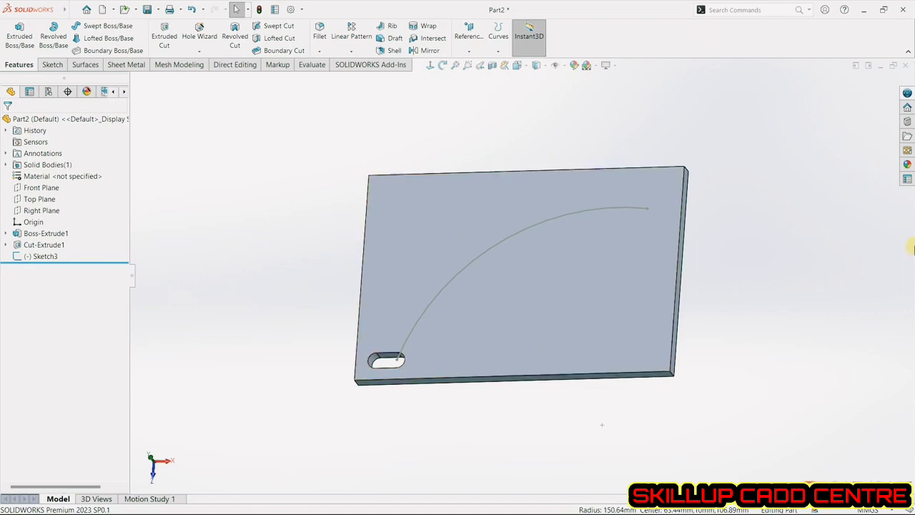
{"action": "left_click", "coordinate": [42, 256]}
{"action": "left_click", "coordinate": [44, 234], "text": "shift"}
{"action": "right_click", "coordinate": [43, 233]}
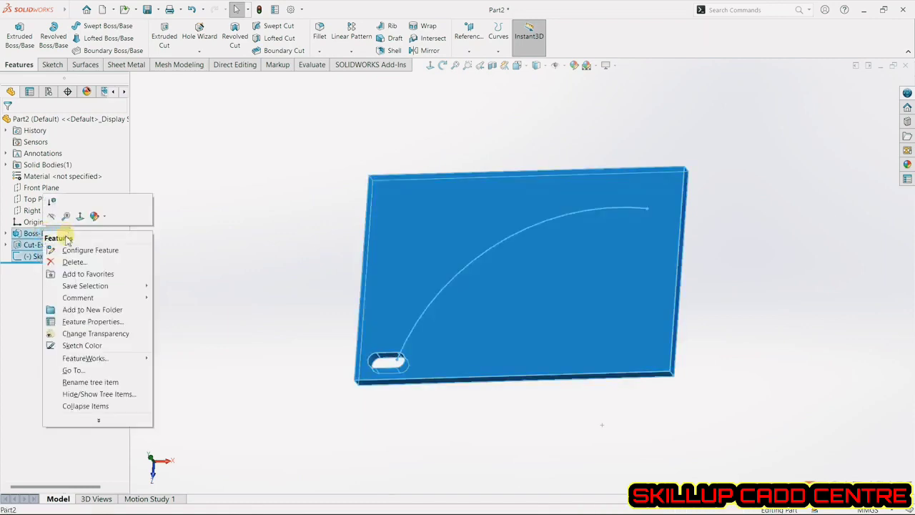
{"action": "left_click", "coordinate": [73, 262]}
{"action": "left_click", "coordinate": [529, 203]}
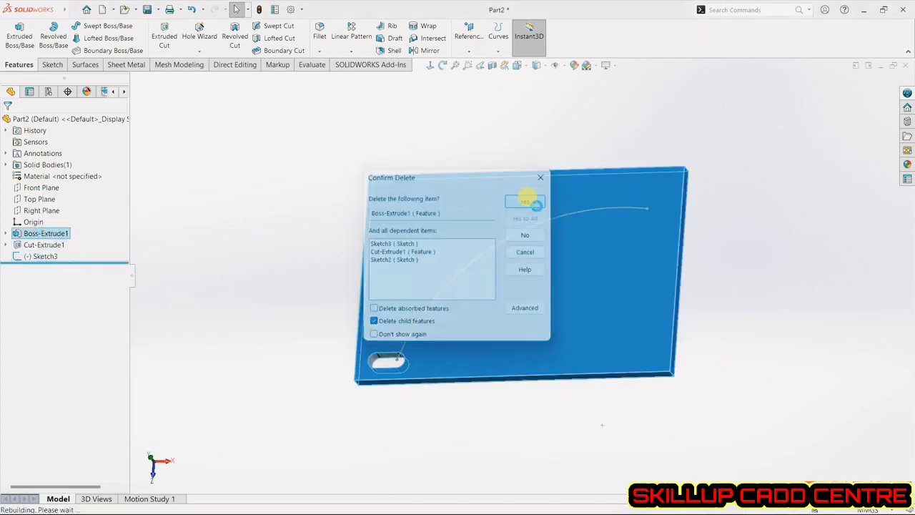
{"action": "left_click", "coordinate": [434, 179]}
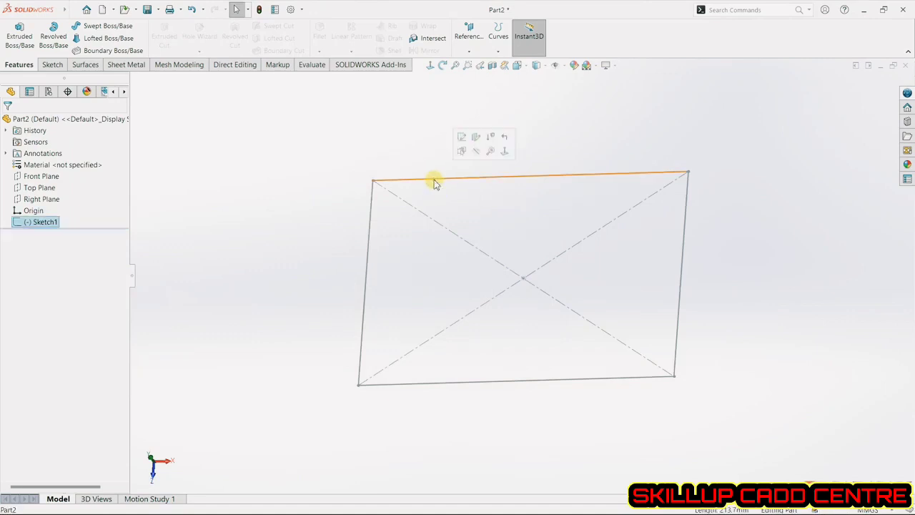
{"action": "key", "text": "Delete"}
{"action": "left_click", "coordinate": [523, 205]}
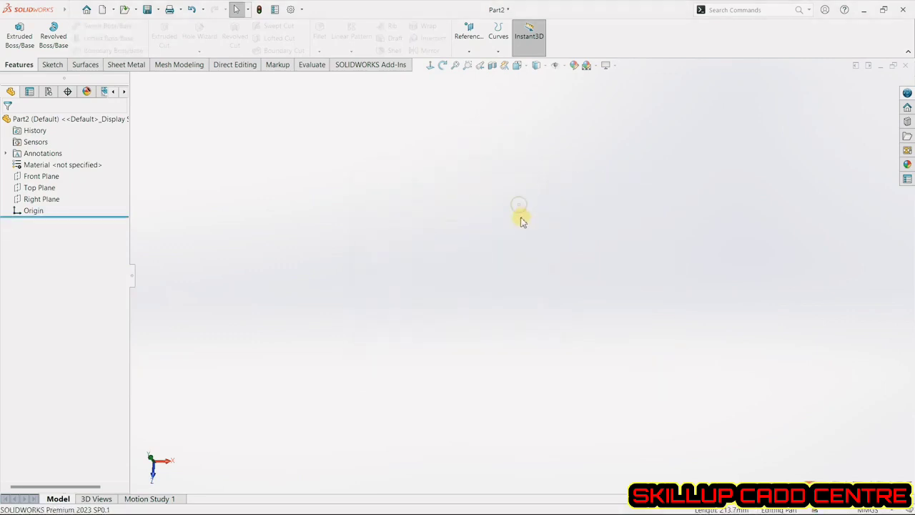
Step: Sketch an ellipse on the Top Plane centred at the origin, with radii of about 86 mm horizontally and 57 mm vertically
{"action": "left_click", "coordinate": [51, 64]}
{"action": "left_click", "coordinate": [15, 33]}
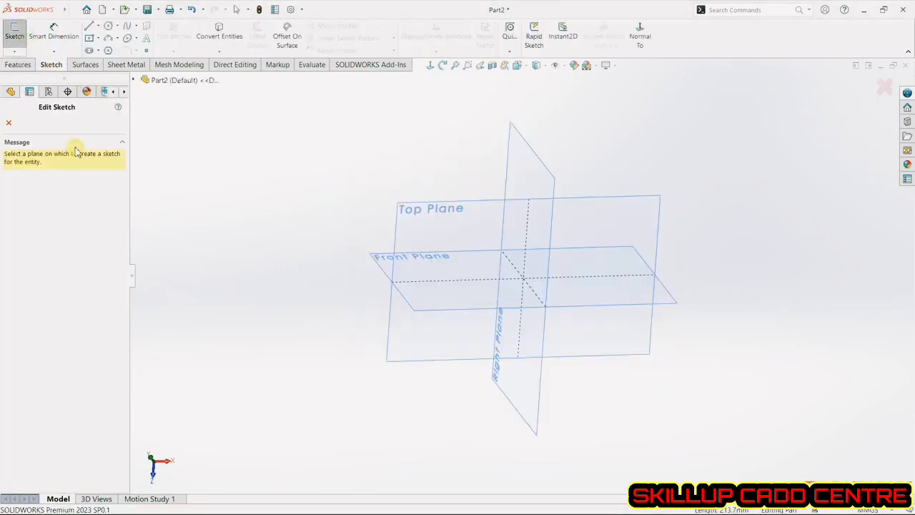
{"action": "left_click", "coordinate": [399, 211]}
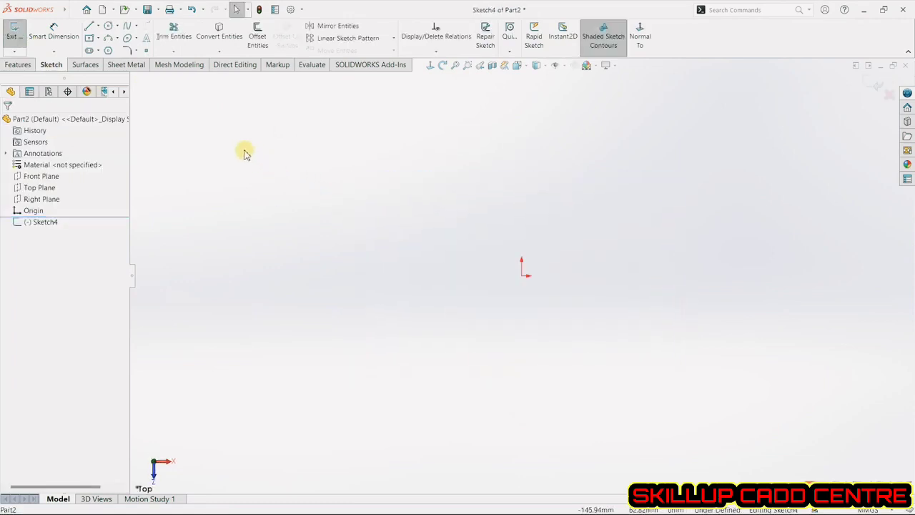
{"action": "left_click", "coordinate": [128, 39]}
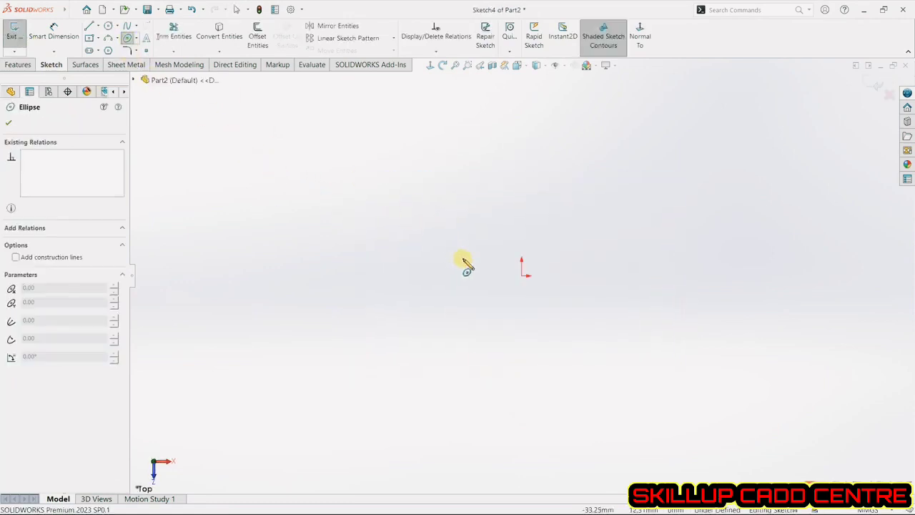
{"action": "left_click", "coordinate": [522, 274]}
{"action": "left_click", "coordinate": [683, 276]}
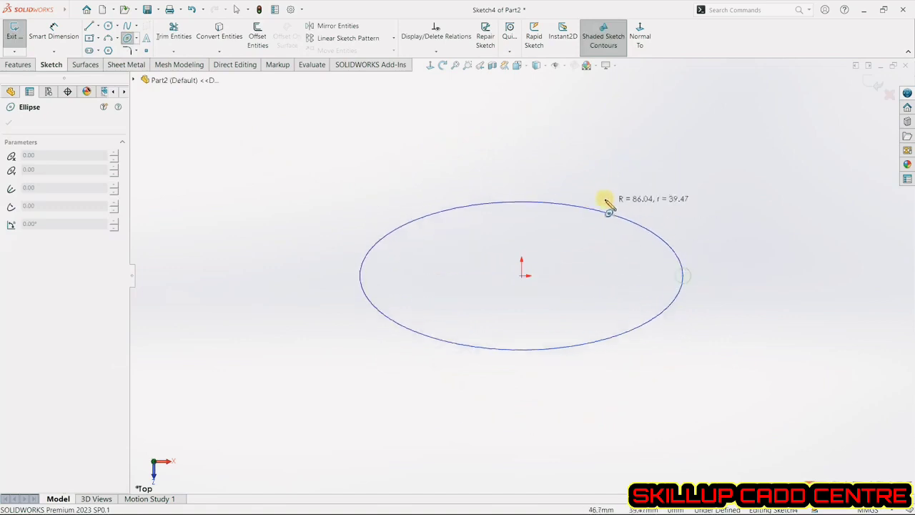
{"action": "left_click", "coordinate": [565, 172]}
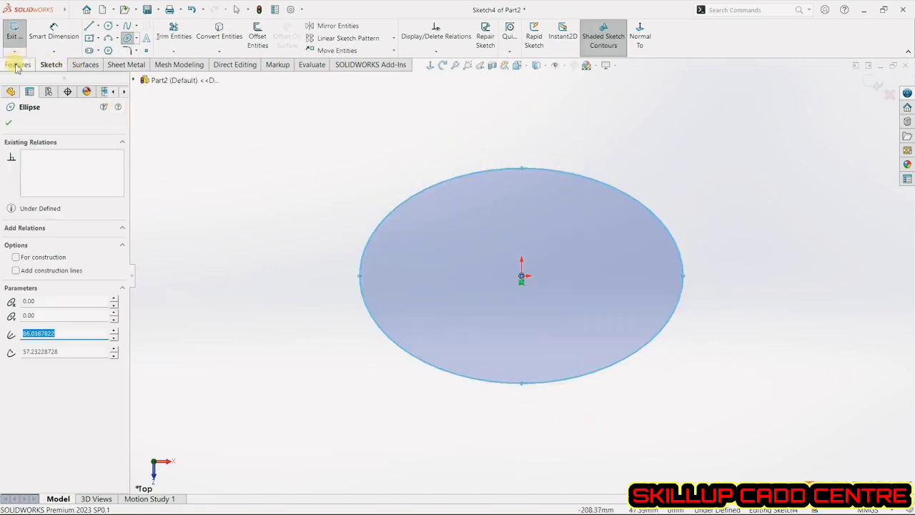
Step: Sketch a three-point arc of about 35 mm radius rising outward from the ellipse's upper edge, near its vertical axis
{"action": "left_click", "coordinate": [107, 36]}
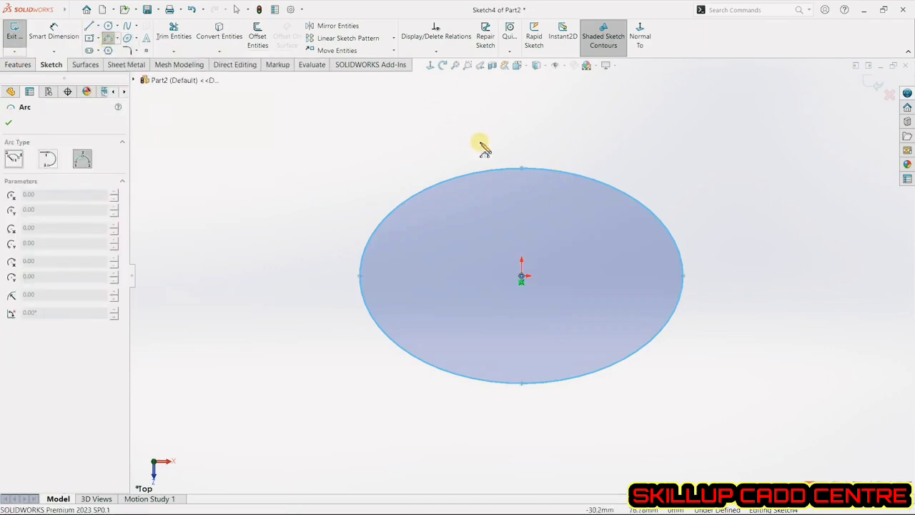
{"action": "left_click", "coordinate": [492, 170]}
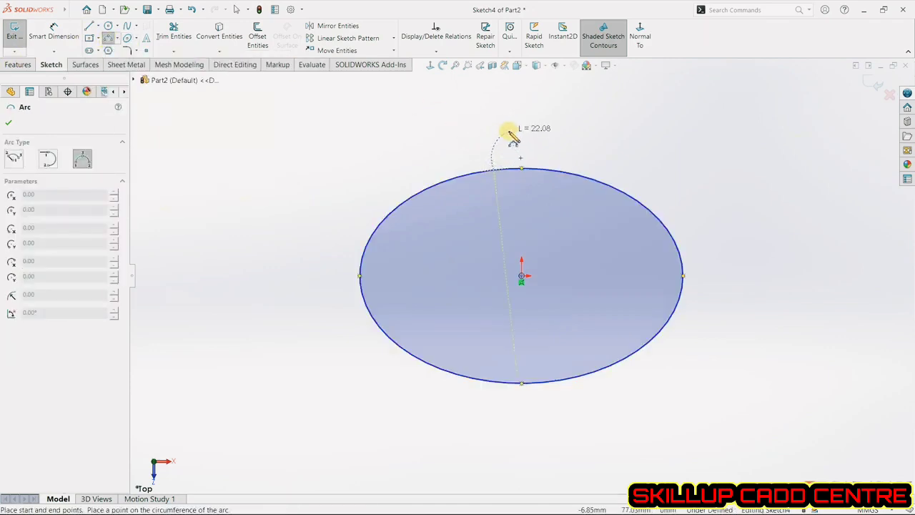
{"action": "left_click", "coordinate": [511, 128]}
{"action": "left_click", "coordinate": [498, 146]}
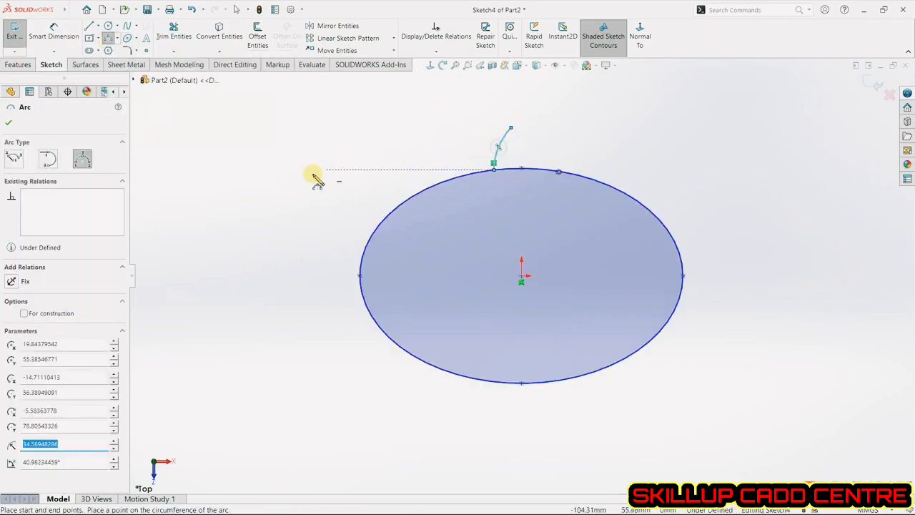
{"action": "left_click", "coordinate": [10, 125]}
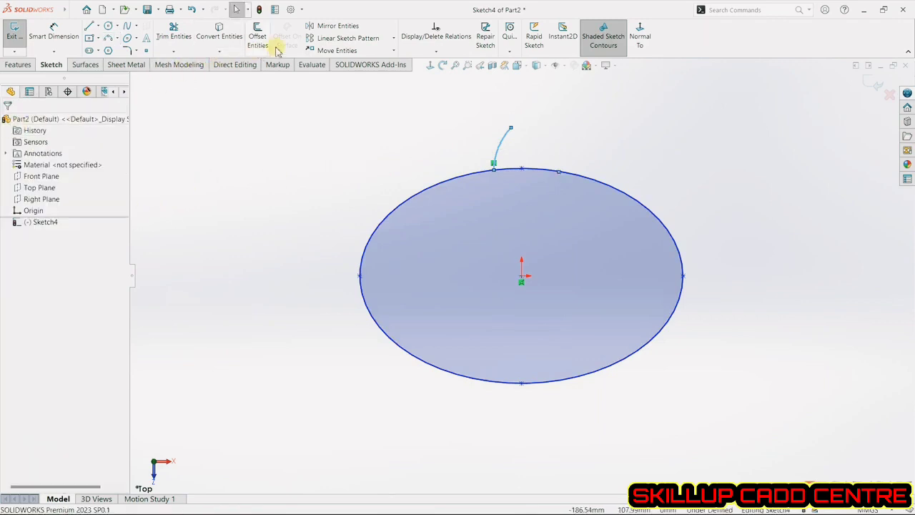
Step: Mirror the arc about the Right Plane, keeping the original
{"action": "left_click", "coordinate": [336, 25]}
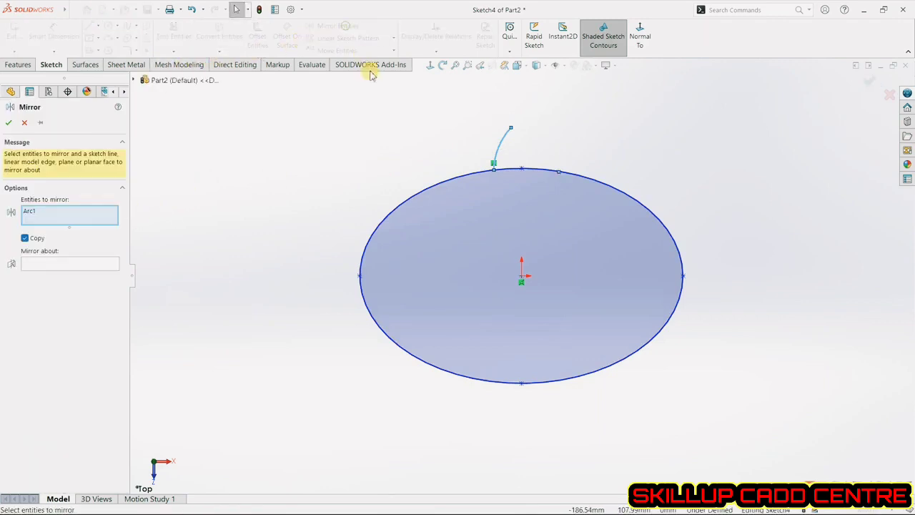
{"action": "left_click", "coordinate": [34, 263]}
{"action": "left_click", "coordinate": [133, 81]}
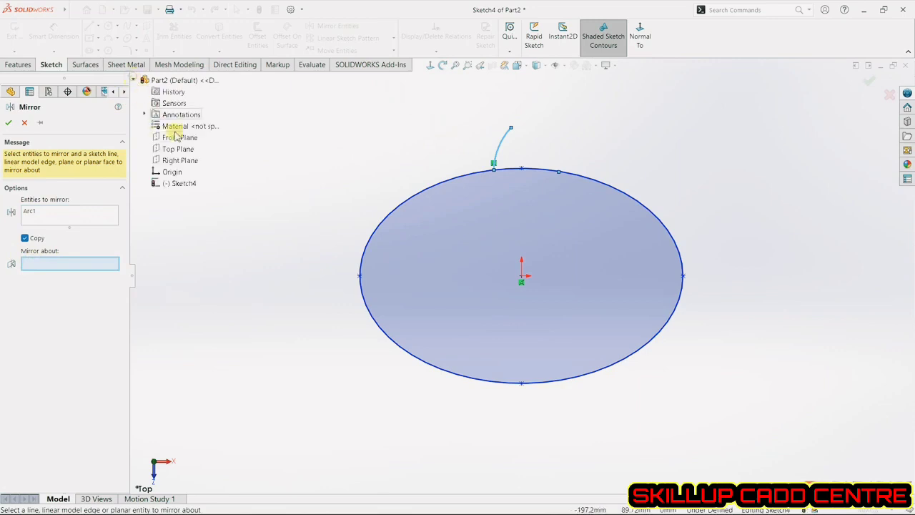
{"action": "left_click", "coordinate": [180, 160]}
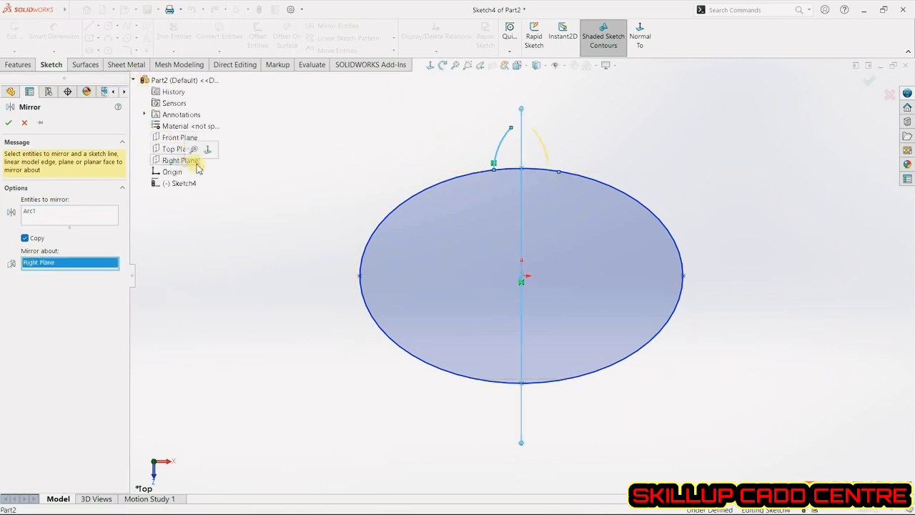
{"action": "left_click", "coordinate": [8, 123]}
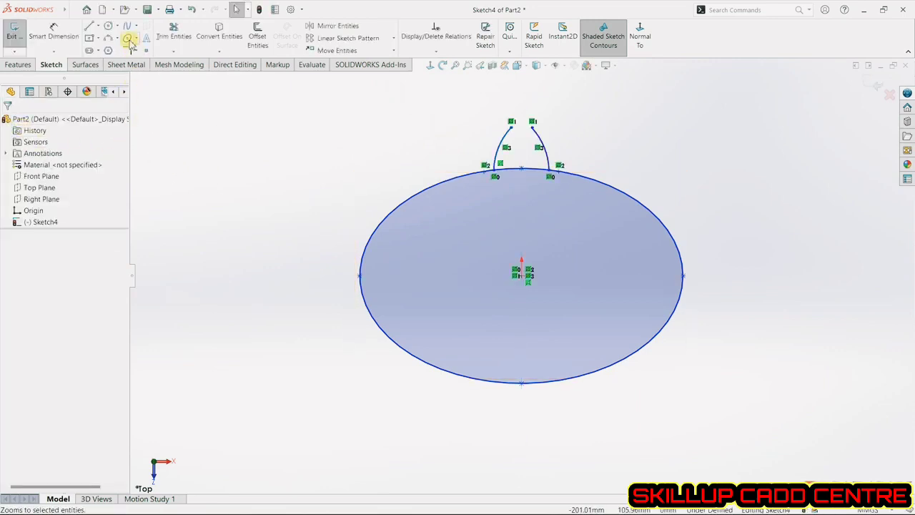
Step: Join the upper ends of the two arcs with a horizontal line about 11 mm long, and exit the sketch
{"action": "left_click", "coordinate": [89, 25]}
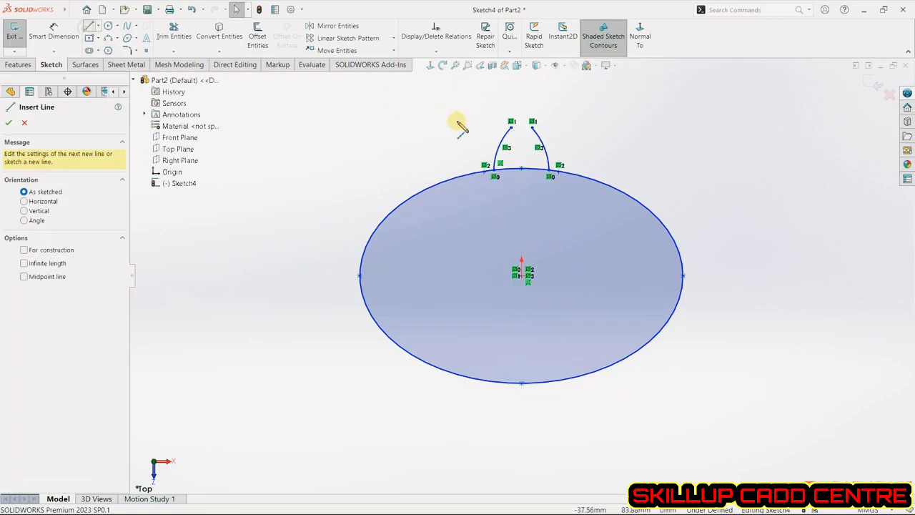
{"action": "left_click", "coordinate": [512, 123]}
{"action": "left_click", "coordinate": [533, 127]}
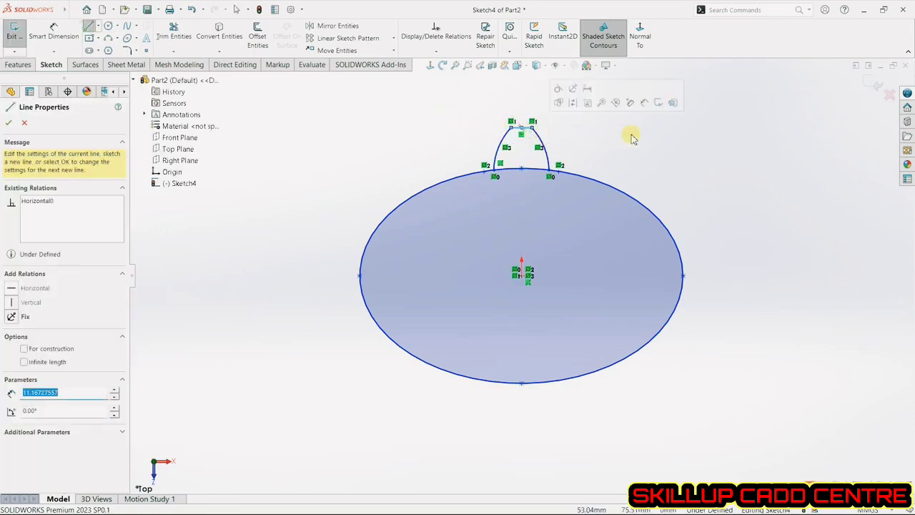
{"action": "left_click", "coordinate": [872, 85]}
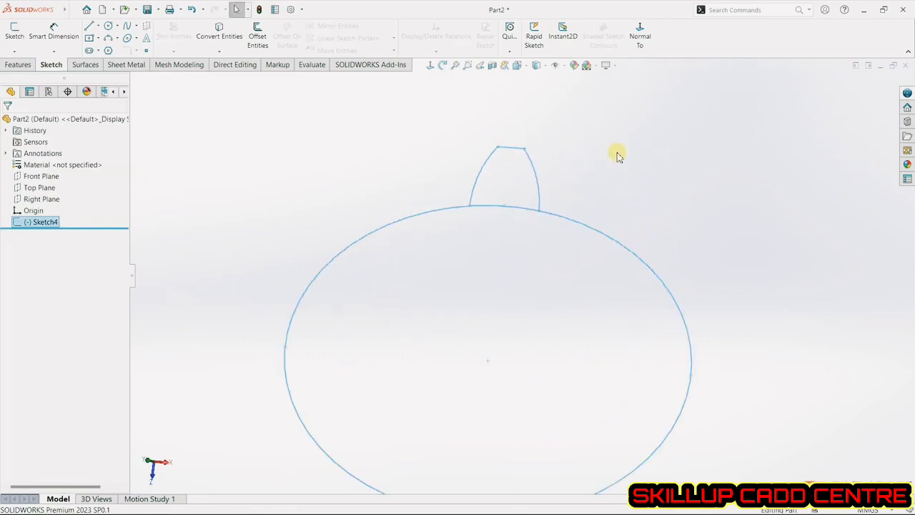
Step: Extrude only the tooth region between the two arcs, the short line and the ellipse 10 mm blind, with the thin feature off
{"action": "left_click", "coordinate": [18, 64]}
{"action": "left_click", "coordinate": [502, 238]}
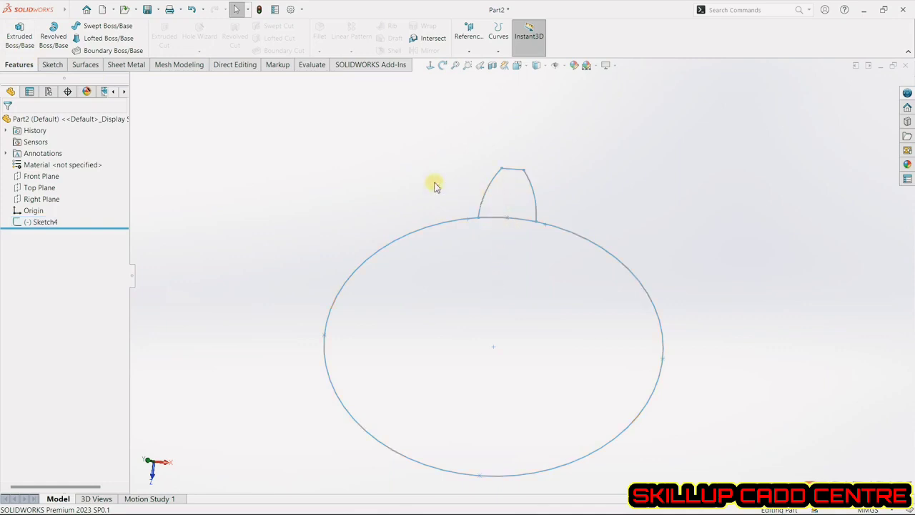
{"action": "left_click", "coordinate": [19, 37]}
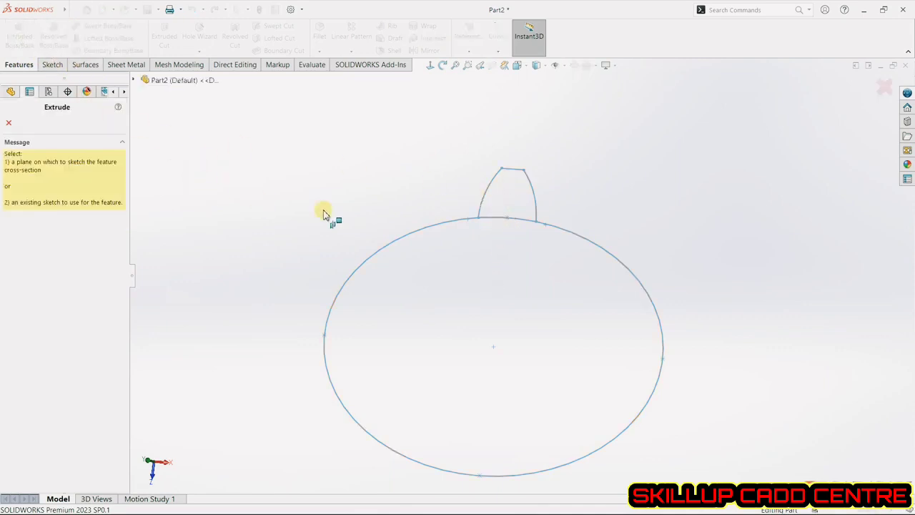
{"action": "left_click", "coordinate": [484, 201]}
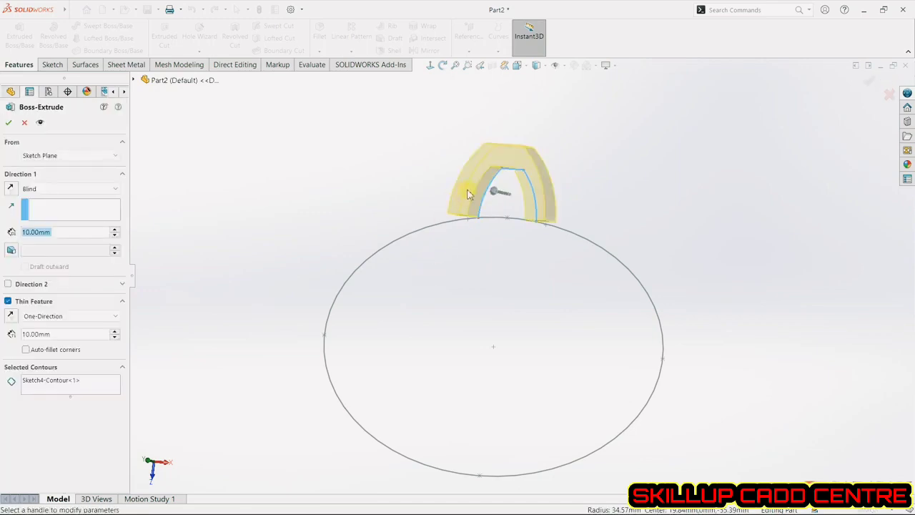
{"action": "left_click", "coordinate": [69, 386]}
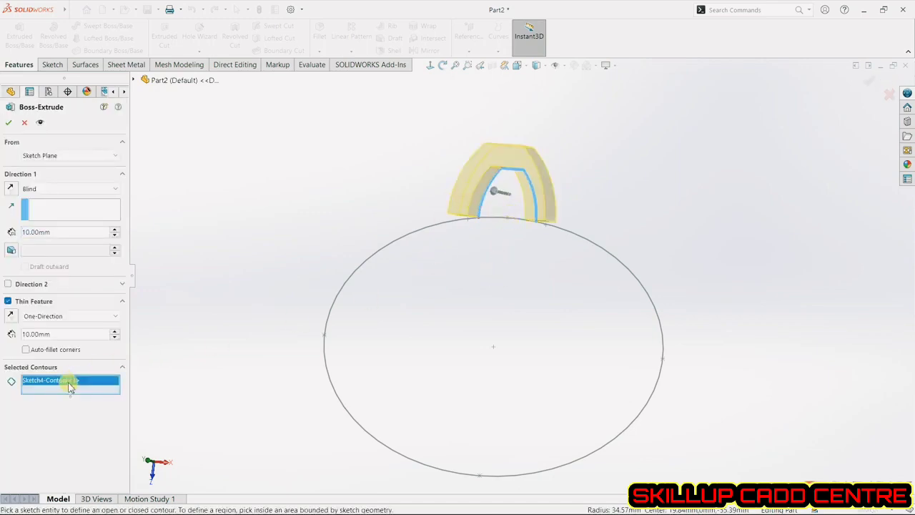
{"action": "right_click", "coordinate": [70, 387]}
{"action": "left_click", "coordinate": [80, 394]}
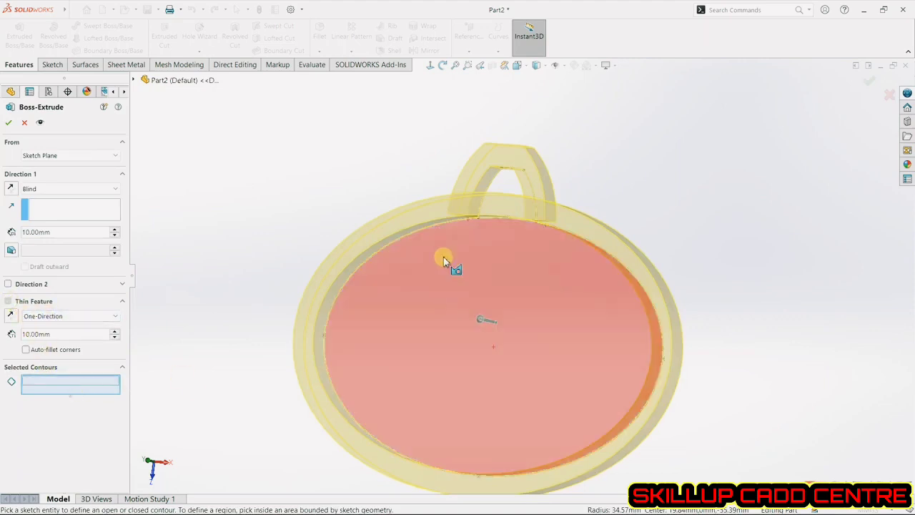
{"action": "left_click", "coordinate": [505, 186]}
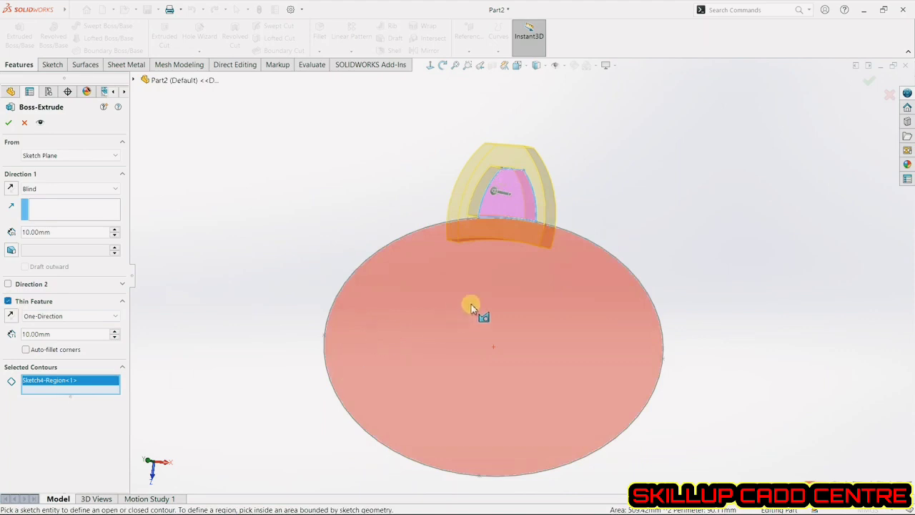
{"action": "left_click", "coordinate": [9, 301]}
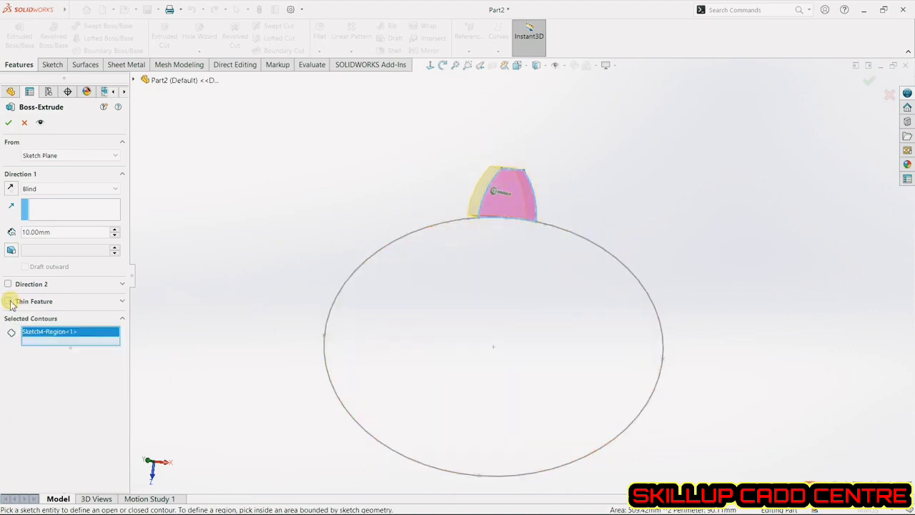
{"action": "middle_click_drag", "start_coordinate": [336, 315], "coordinate": [505, 235]}
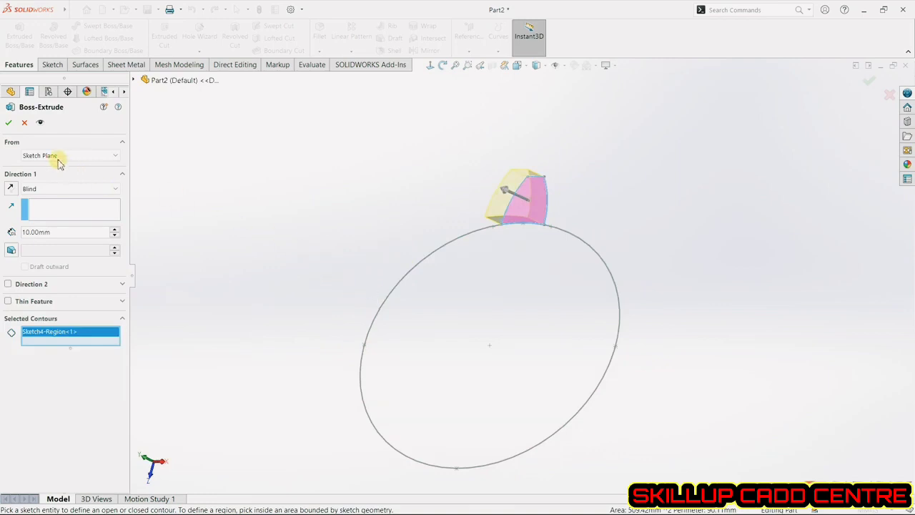
{"action": "left_click", "coordinate": [9, 122]}
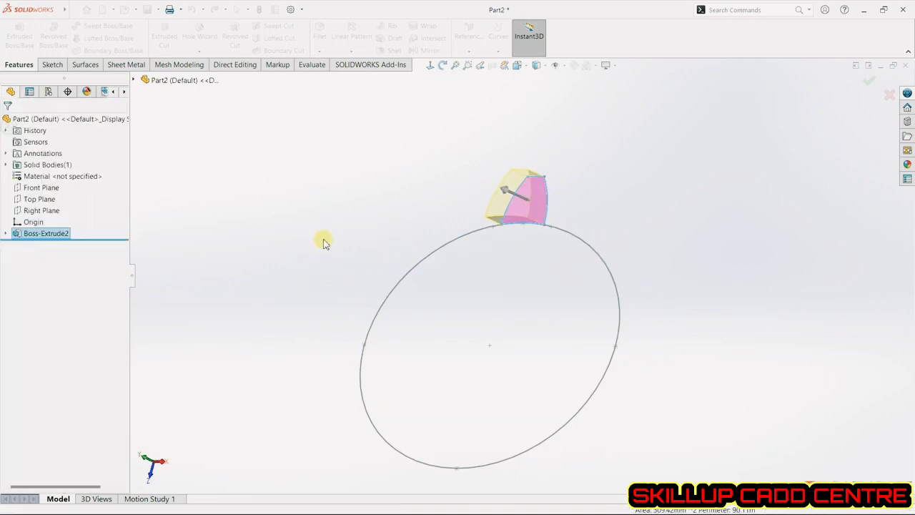
Step: Show the ellipse sketch absorbed in the tooth extrusion
{"action": "left_click", "coordinate": [333, 290]}
{"action": "mouse_move", "coordinate": [333, 290]}
{"action": "middle_mouse_down"}
{"action": "mouse_move", "coordinate": [357, 294]}
{"action": "mouse_move", "coordinate": [331, 291]}
{"action": "middle_mouse_up"}
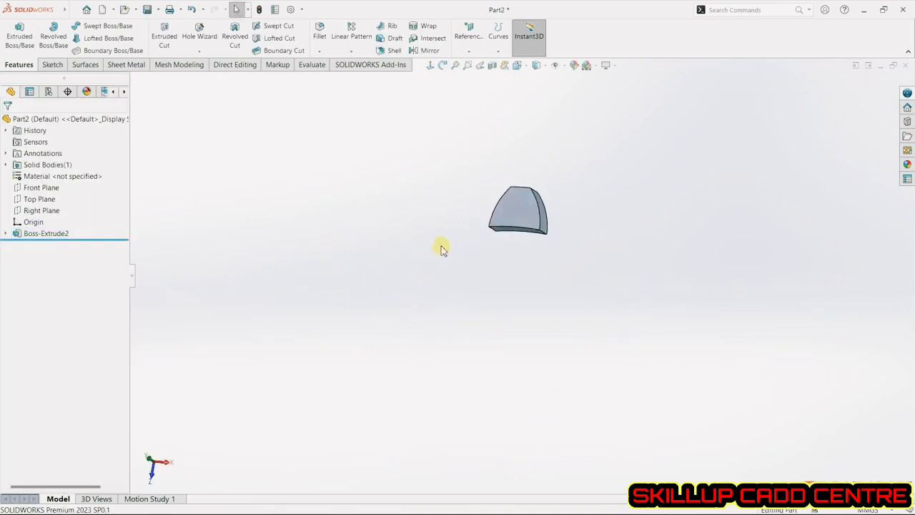
{"action": "left_click", "coordinate": [6, 234]}
{"action": "right_click", "coordinate": [47, 245]}
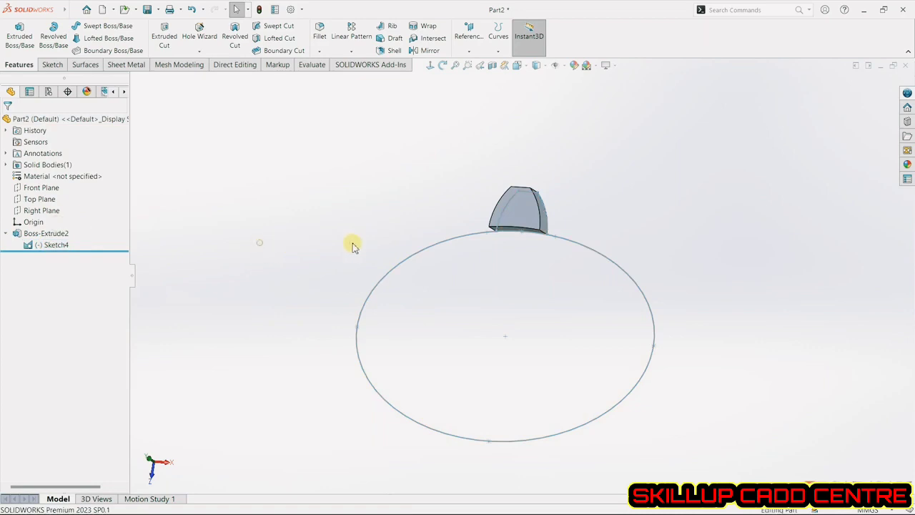
{"action": "scroll", "coordinate": [500, 286], "scroll_direction": "up", "scroll_amount": 2}
{"action": "scroll", "coordinate": [507, 282], "scroll_direction": "down", "scroll_amount": 1}
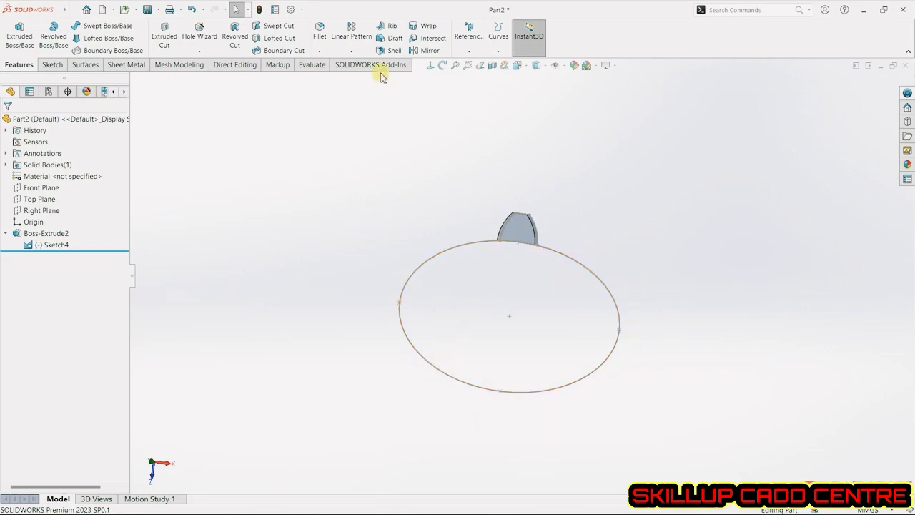
{"action": "left_click", "coordinate": [351, 51]}
{"action": "left_click", "coordinate": [359, 76]}
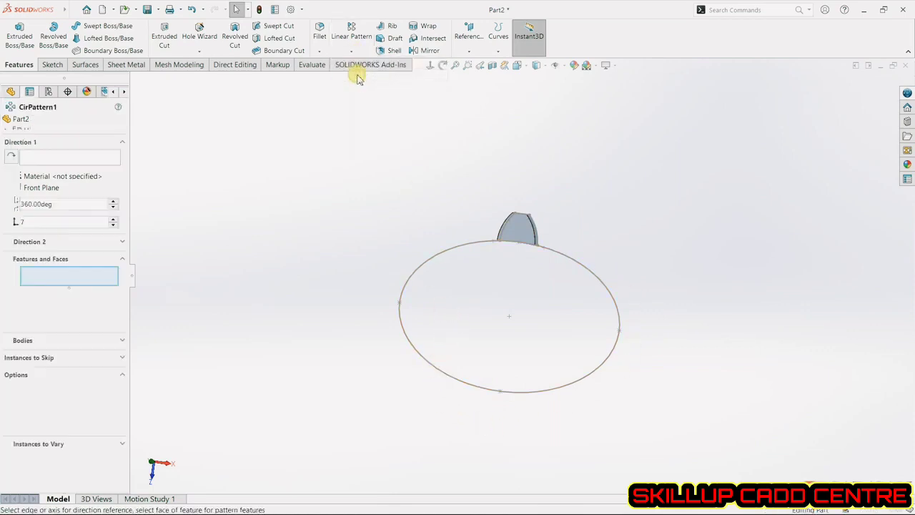
{"action": "left_click", "coordinate": [90, 159]}
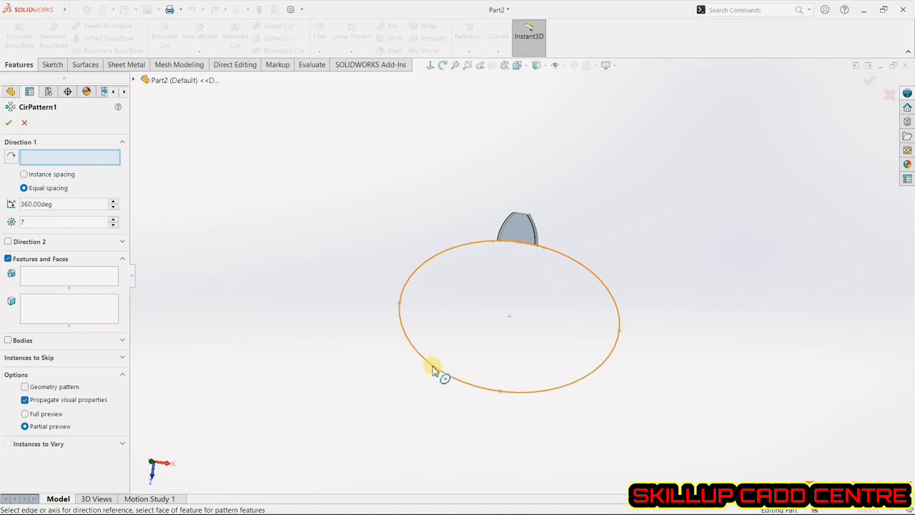
{"action": "left_click", "coordinate": [24, 124]}
Step: Set up a curve driven pattern along the ellipse with the tooth extrusion as the feature to pattern
{"action": "left_click", "coordinate": [351, 51]}
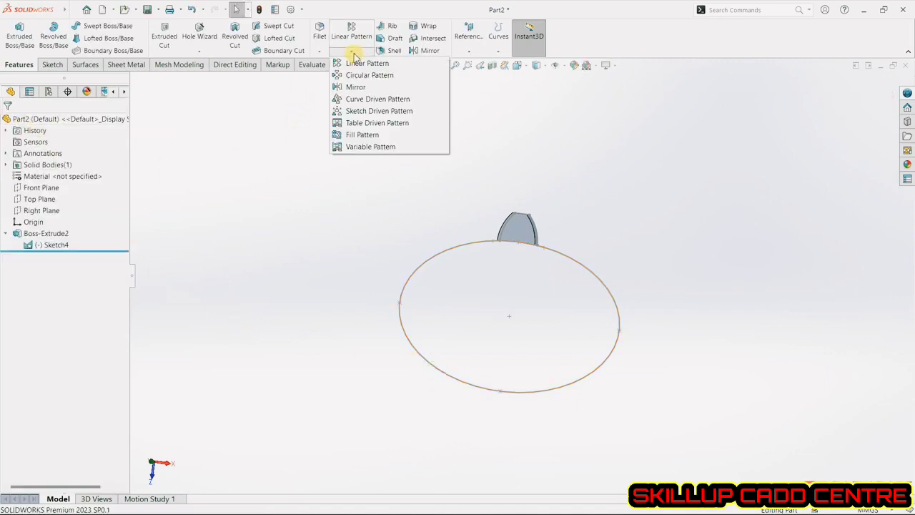
{"action": "left_click", "coordinate": [370, 102]}
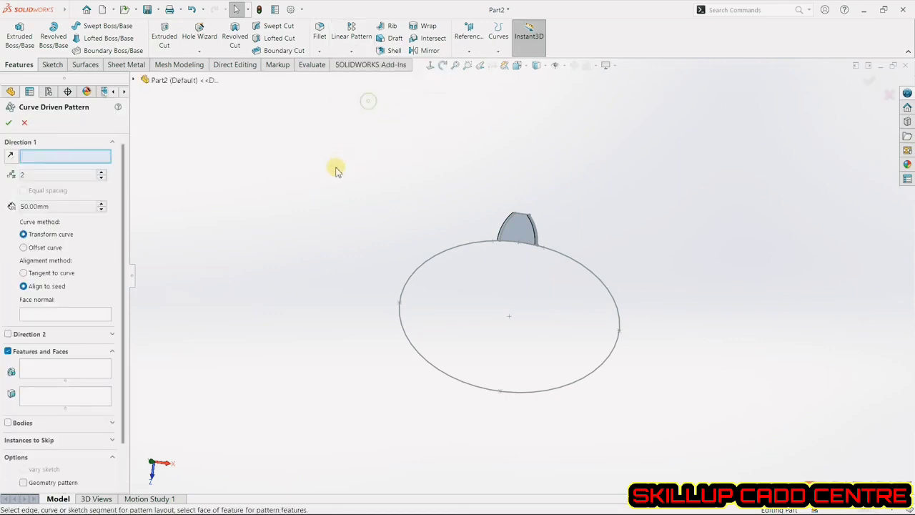
{"action": "left_click", "coordinate": [422, 271]}
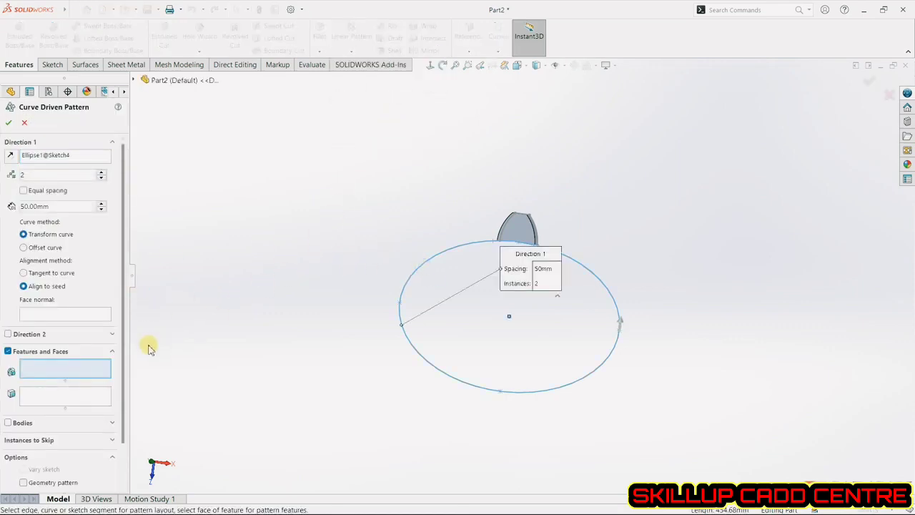
{"action": "left_click", "coordinate": [520, 229]}
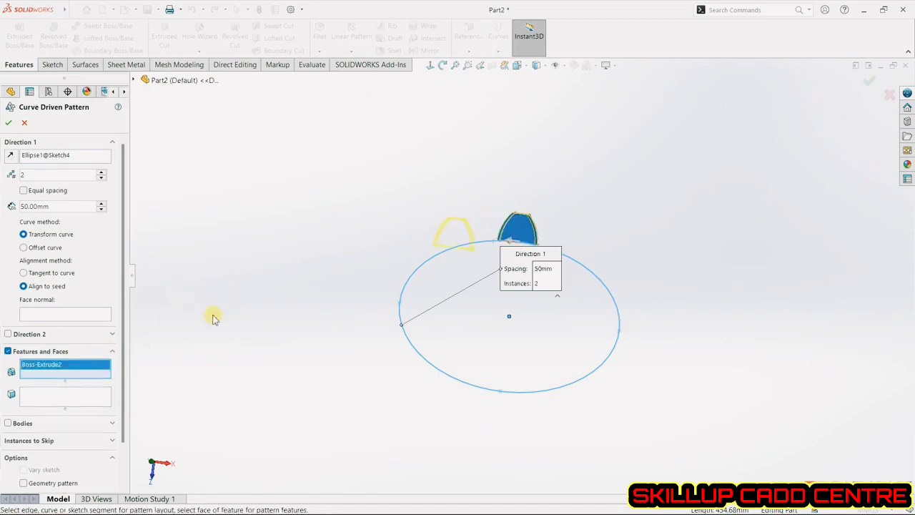
{"action": "left_click", "coordinate": [26, 424]}
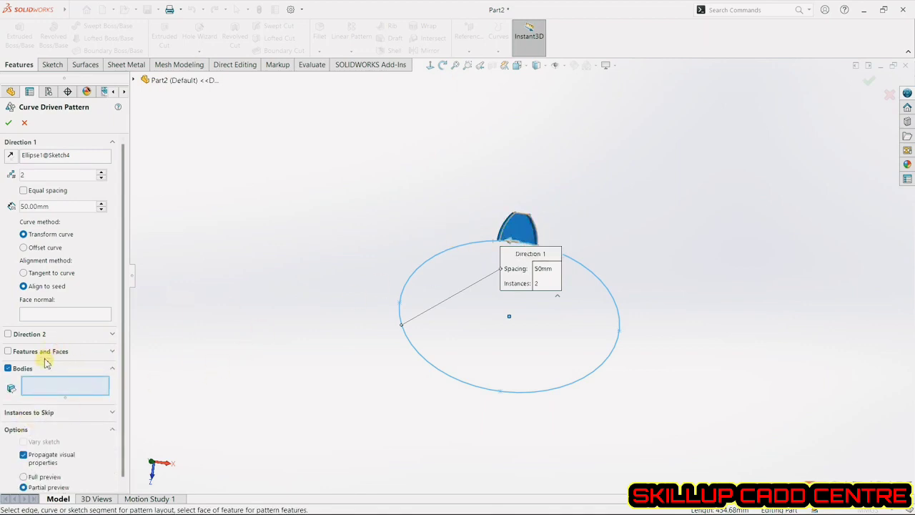
{"action": "left_click", "coordinate": [18, 369]}
{"action": "left_click", "coordinate": [27, 351]}
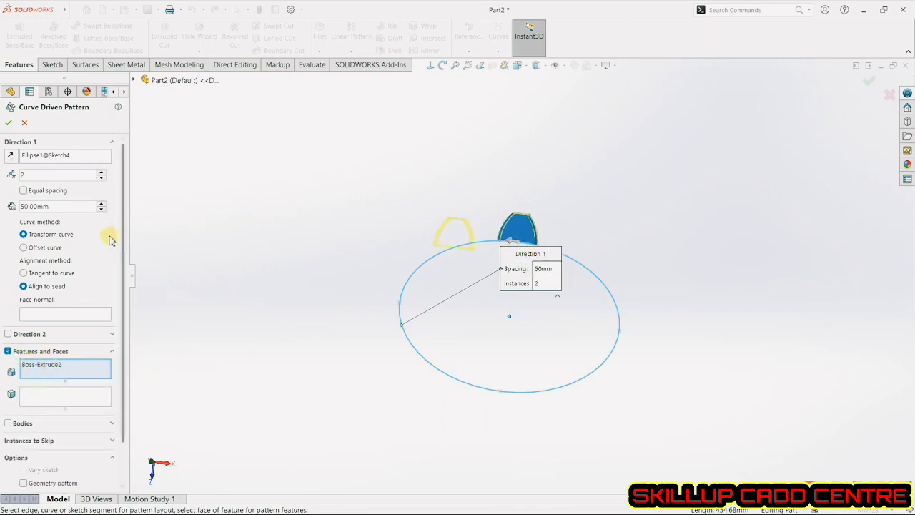
Step: Create the curve driven pattern with the offset curve method, tangent to curve alignment and 11 equally spaced instances
{"action": "left_click", "coordinate": [51, 248]}
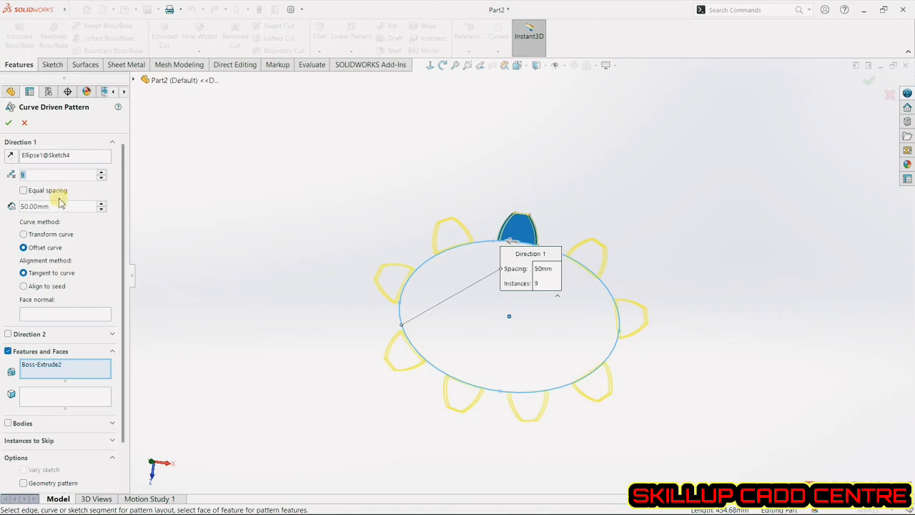
{"action": "left_click", "coordinate": [34, 192]}
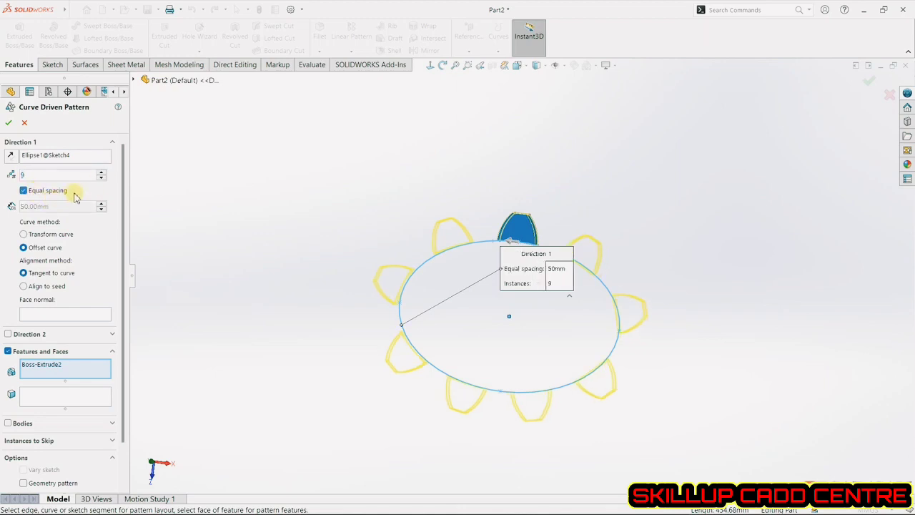
{"action": "left_click", "coordinate": [100, 173]}
{"action": "left_click", "coordinate": [100, 172]}
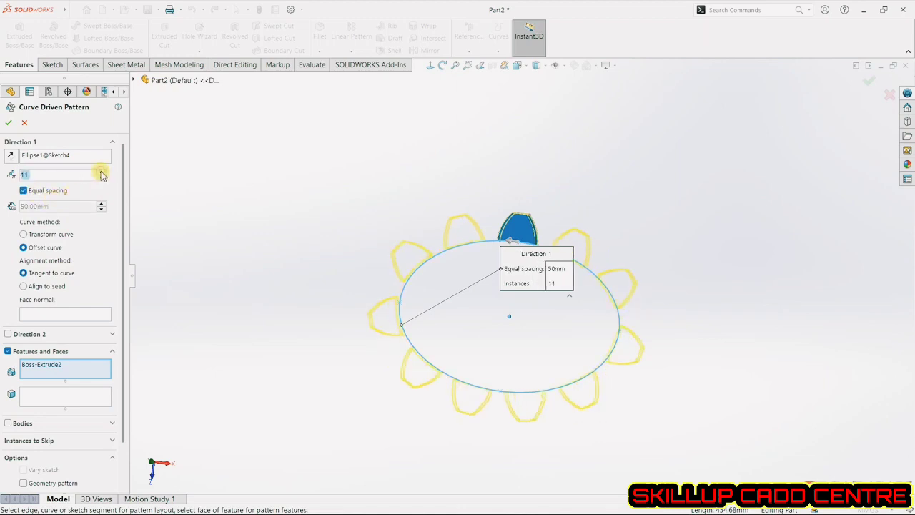
{"action": "left_click", "coordinate": [10, 124]}
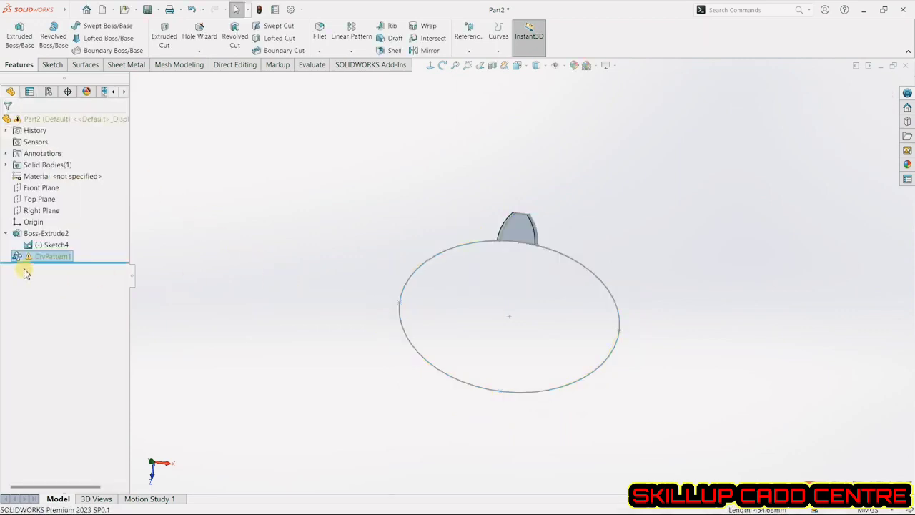
Step: Delete the curve driven pattern feature
{"action": "mouse_move", "coordinate": [33, 259]}
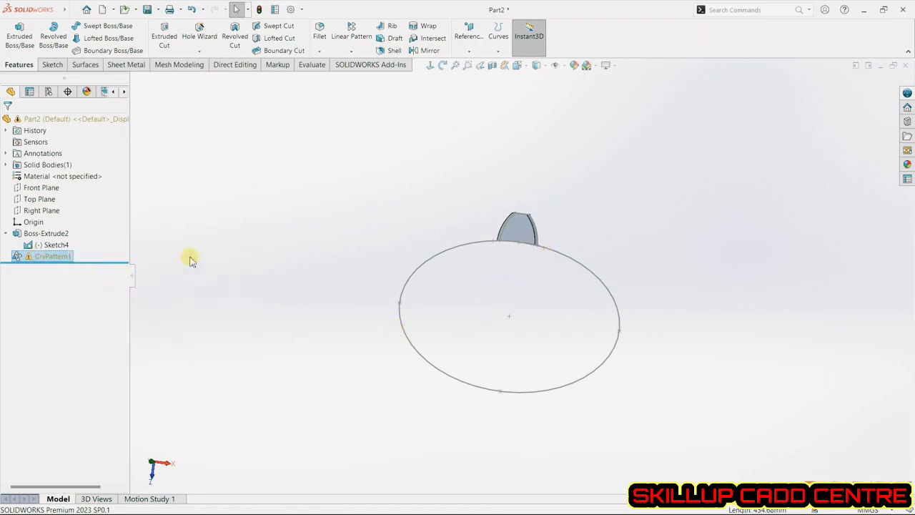
{"action": "right_click", "coordinate": [63, 258]}
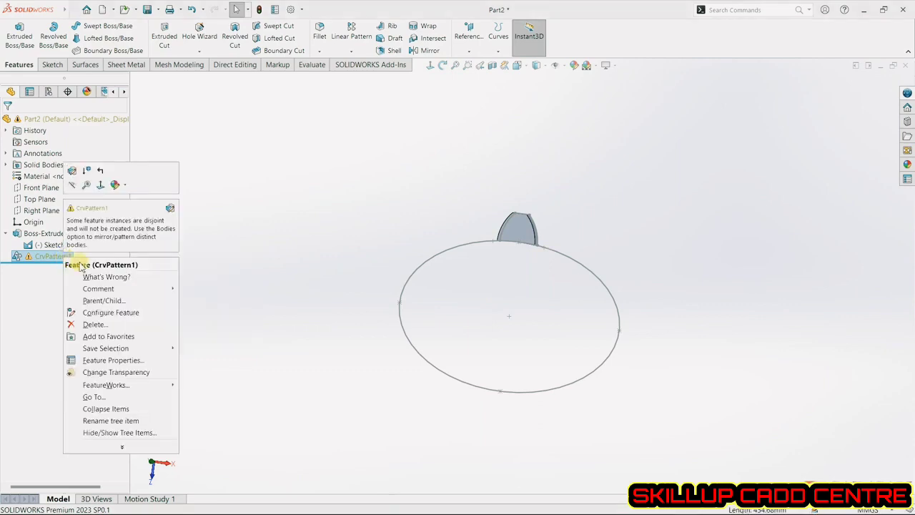
{"action": "left_click", "coordinate": [93, 324]}
{"action": "left_click", "coordinate": [526, 201]}
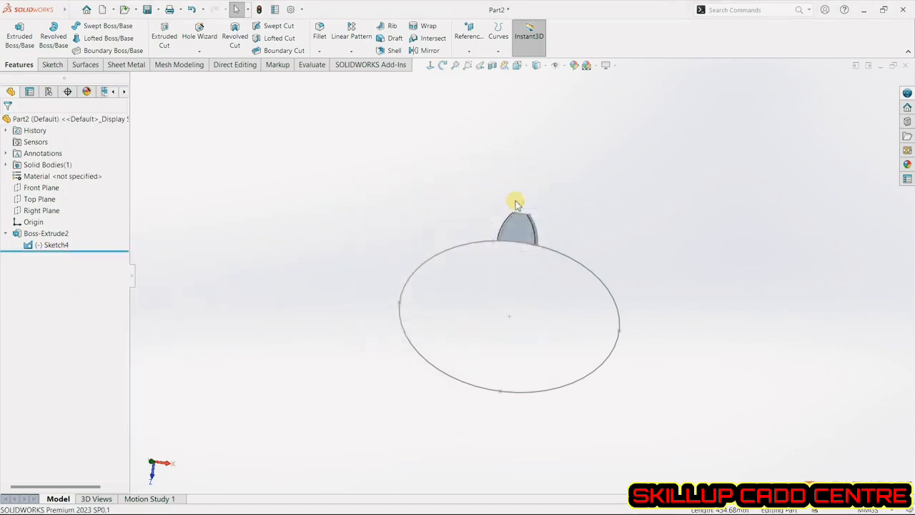
Step: Create a curve driven pattern of the tooth body along the ellipse with 11 equally spaced instances, offset curve and tangent to curve
{"action": "left_click", "coordinate": [354, 52]}
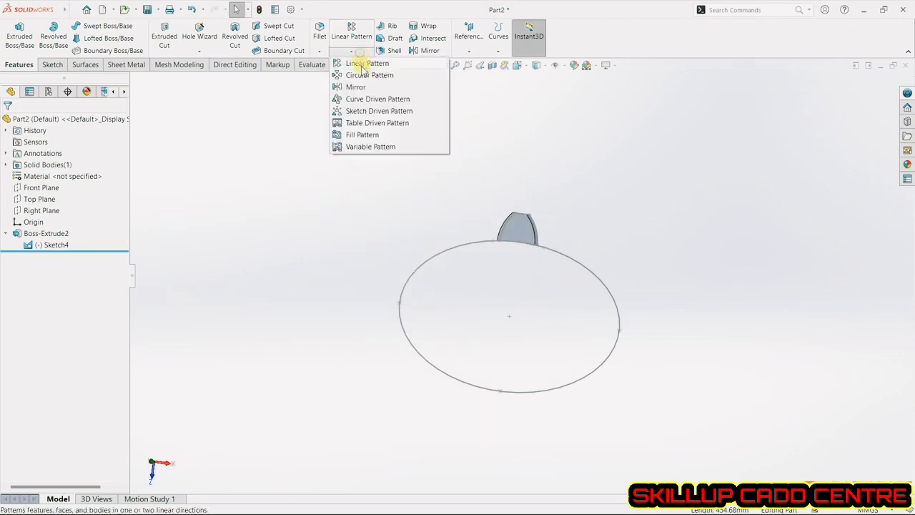
{"action": "left_click", "coordinate": [372, 100]}
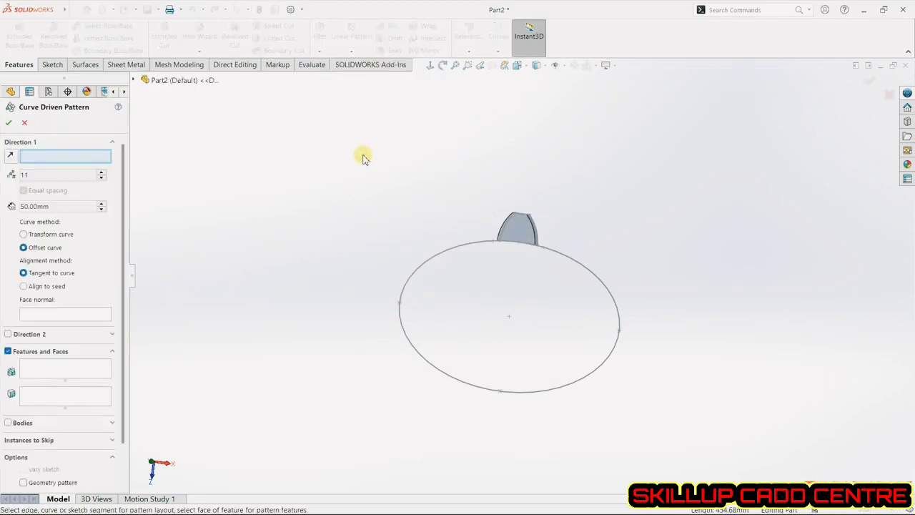
{"action": "left_click", "coordinate": [27, 424]}
{"action": "left_click", "coordinate": [535, 237]}
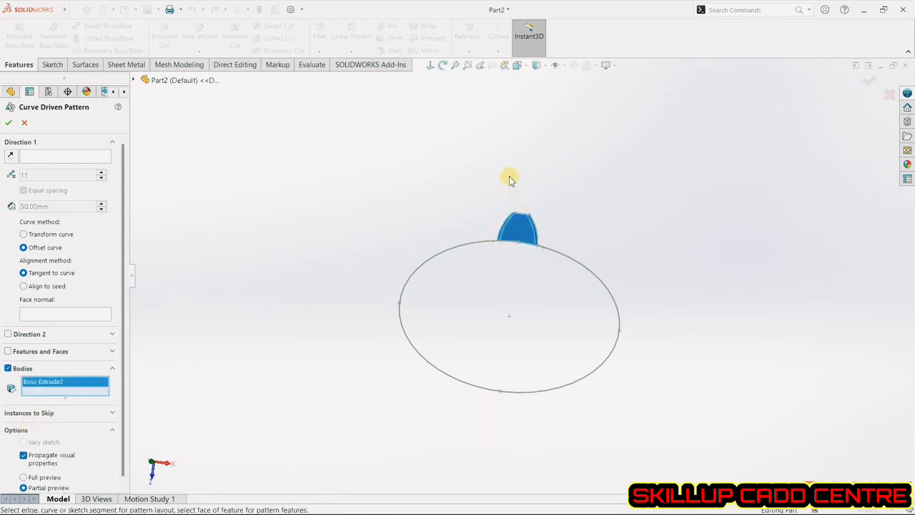
{"action": "left_click", "coordinate": [82, 159]}
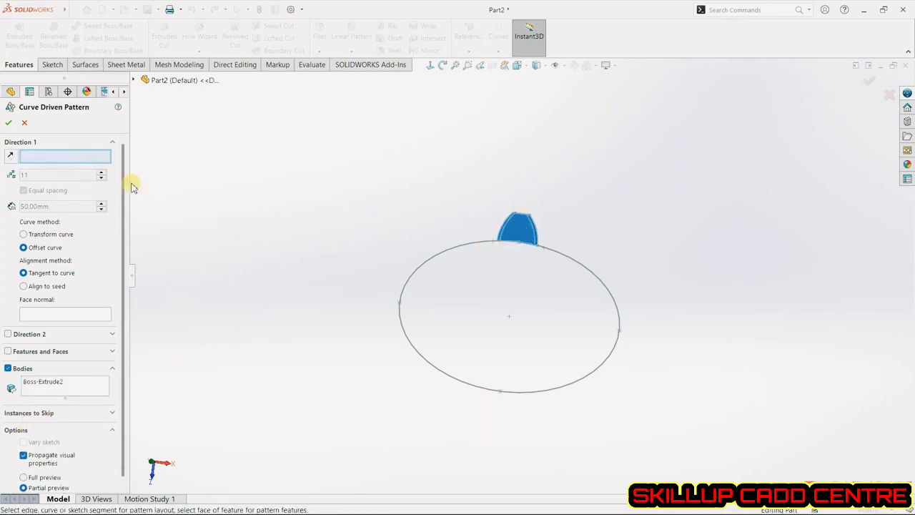
{"action": "left_click", "coordinate": [458, 257]}
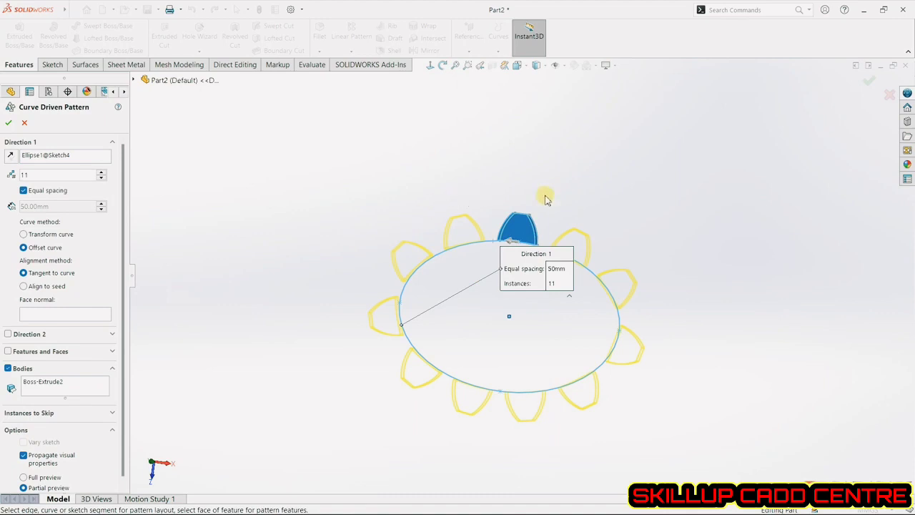
{"action": "left_click", "coordinate": [870, 80]}
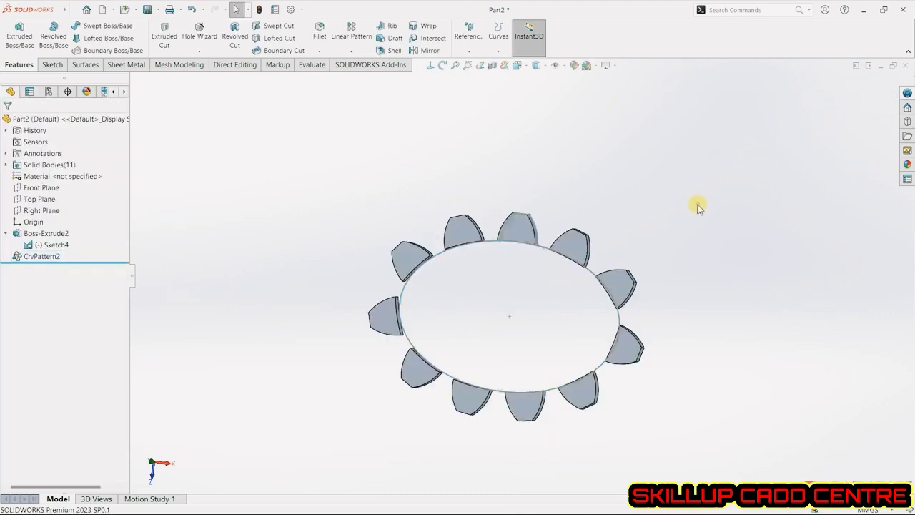
{"action": "middle_click_drag", "start_coordinate": [699, 207], "coordinate": [699, 194]}
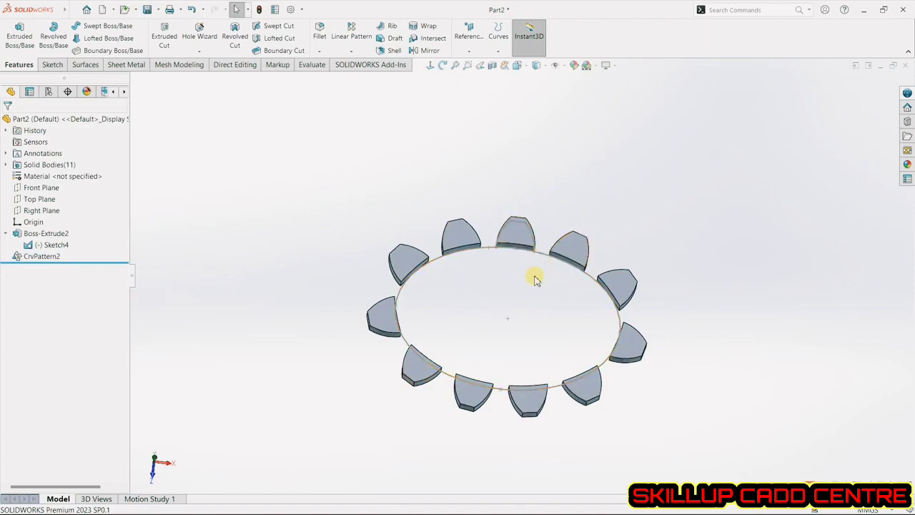
{"action": "middle_click_drag", "start_coordinate": [536, 279], "coordinate": [528, 262]}
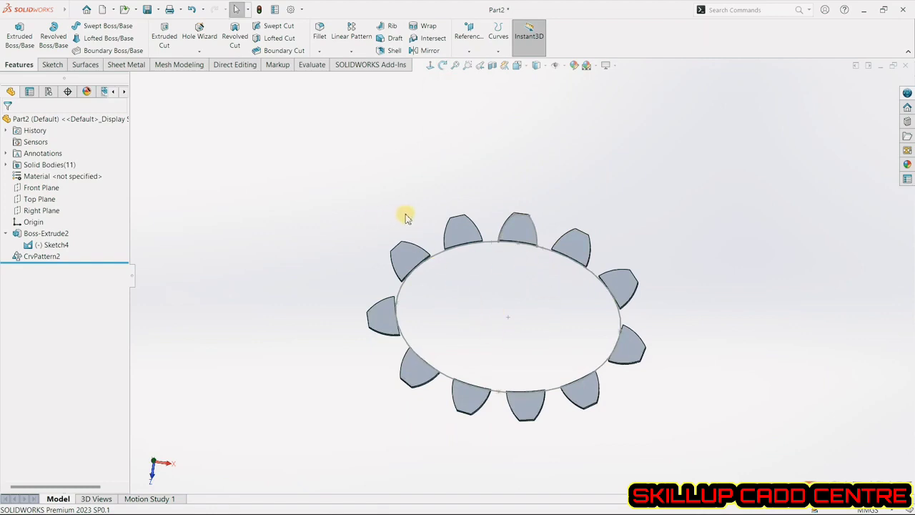
Step: Extrude the ellipse contour blind to 30 mm as the gear body inside the ring of teeth
{"action": "left_click", "coordinate": [21, 36]}
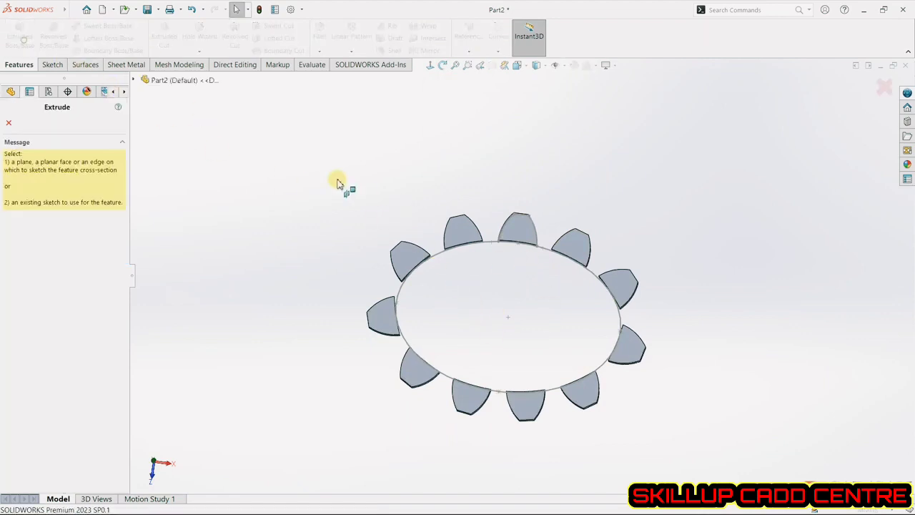
{"action": "left_click", "coordinate": [440, 256]}
{"action": "middle_click_drag", "start_coordinate": [501, 299], "coordinate": [521, 296]}
{"action": "left_click", "coordinate": [512, 297]}
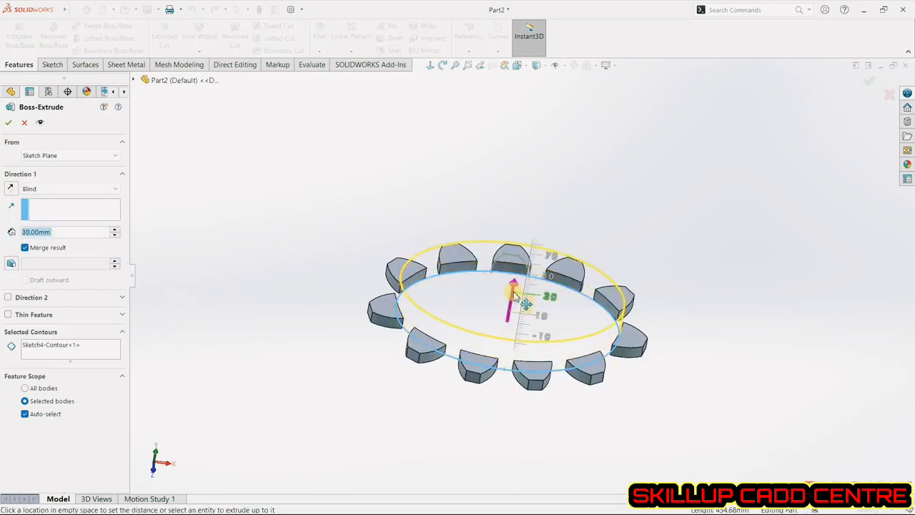
{"action": "left_click", "coordinate": [510, 293]}
{"action": "key", "text": "Return"}
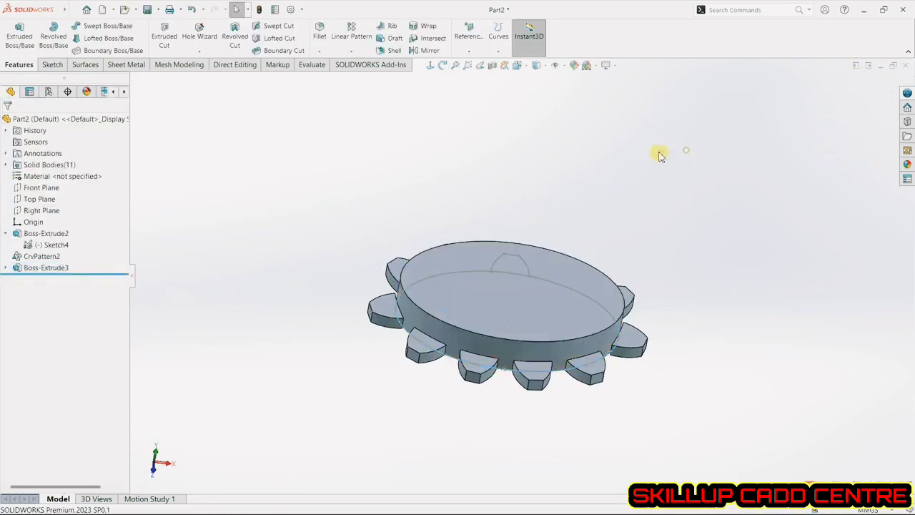
{"action": "middle_click_drag", "start_coordinate": [661, 153], "coordinate": [665, 297]}
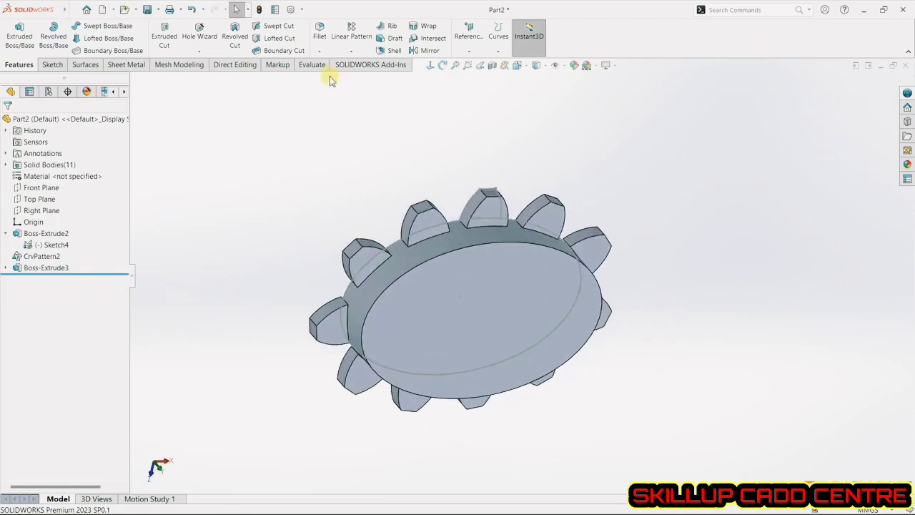
{"action": "left_click", "coordinate": [351, 52]}
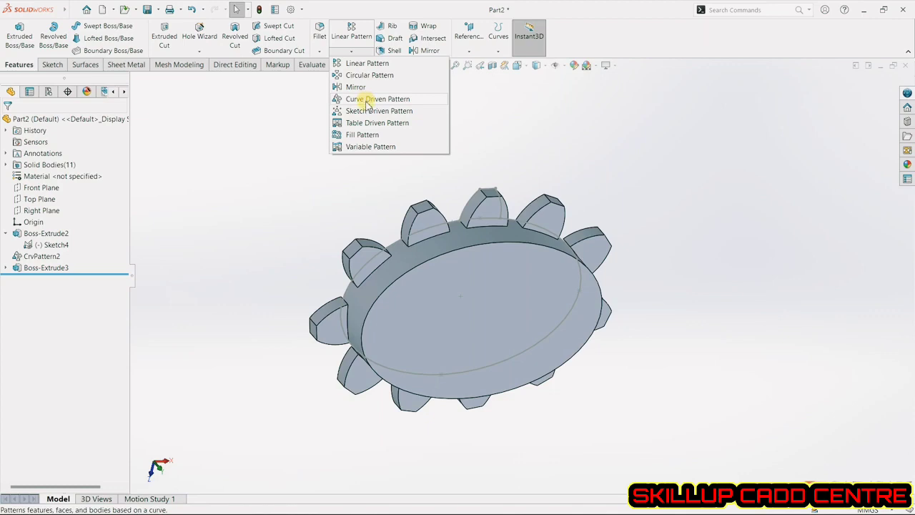
{"action": "left_click", "coordinate": [364, 12]}
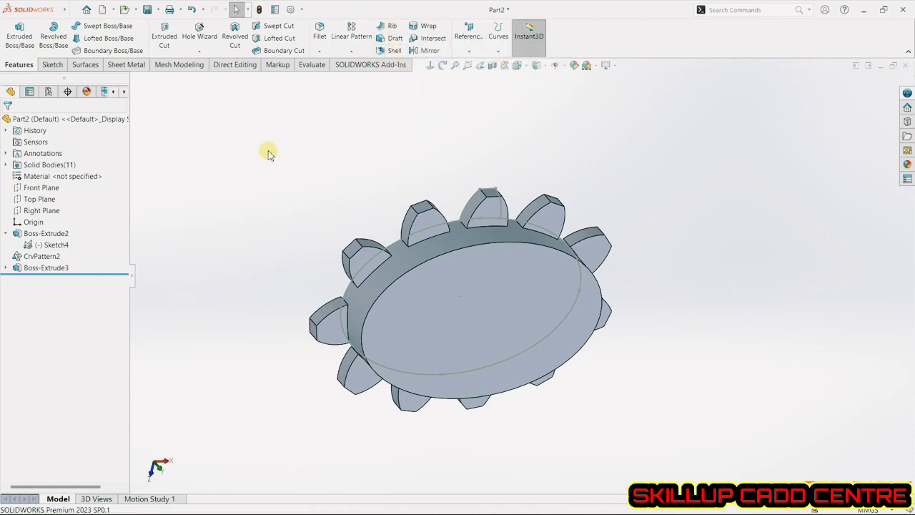
Step: Undo the ellipse extrusion, the tooth pattern and the tooth sketch, going back to the original center rectangle sketch
{"action": "left_click", "coordinate": [192, 9]}
{"action": "left_click", "coordinate": [192, 10]}
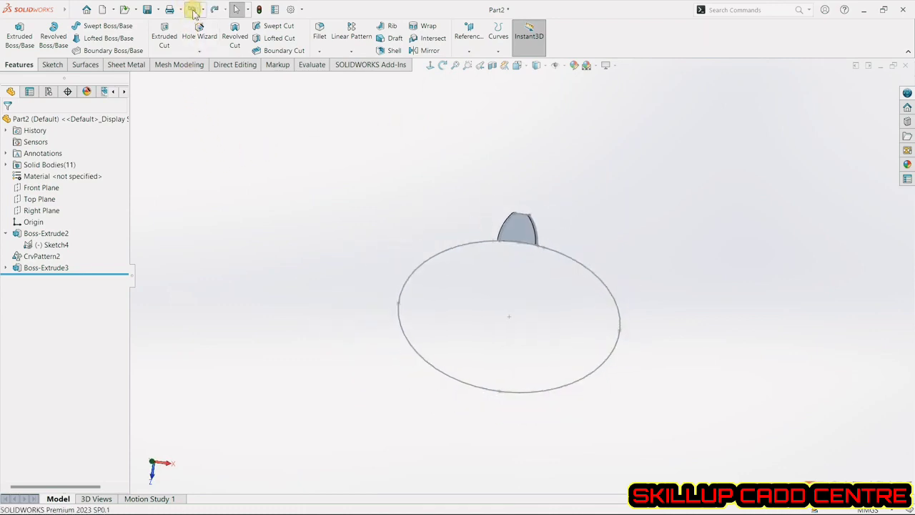
{"action": "left_click", "coordinate": [193, 10]}
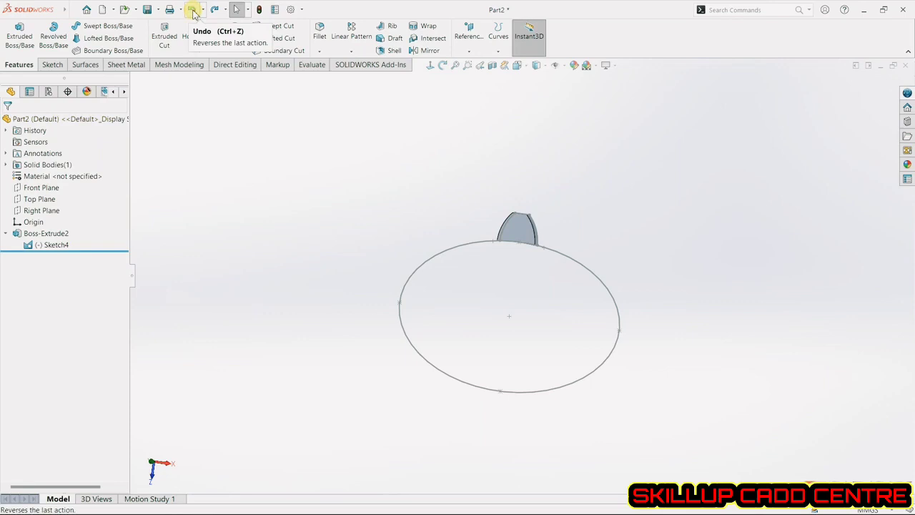
{"action": "left_click", "coordinate": [193, 10]}
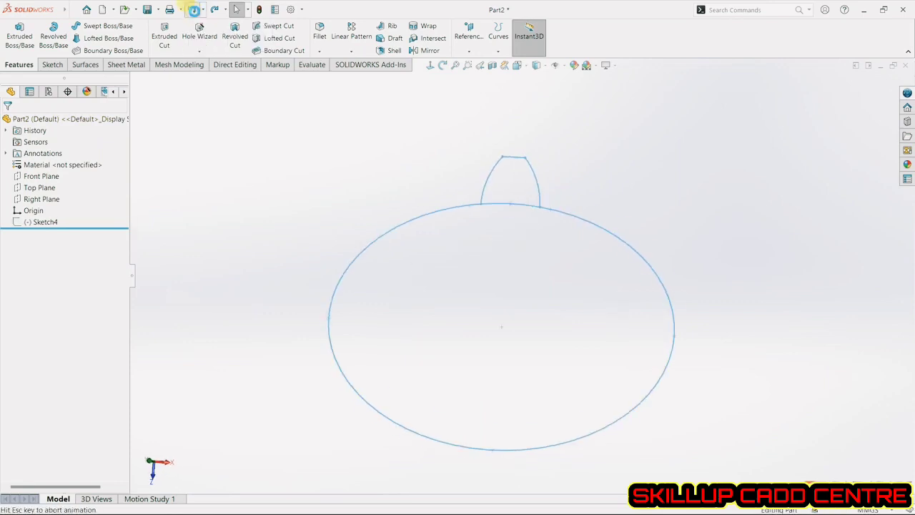
{"action": "left_click", "coordinate": [193, 10]}
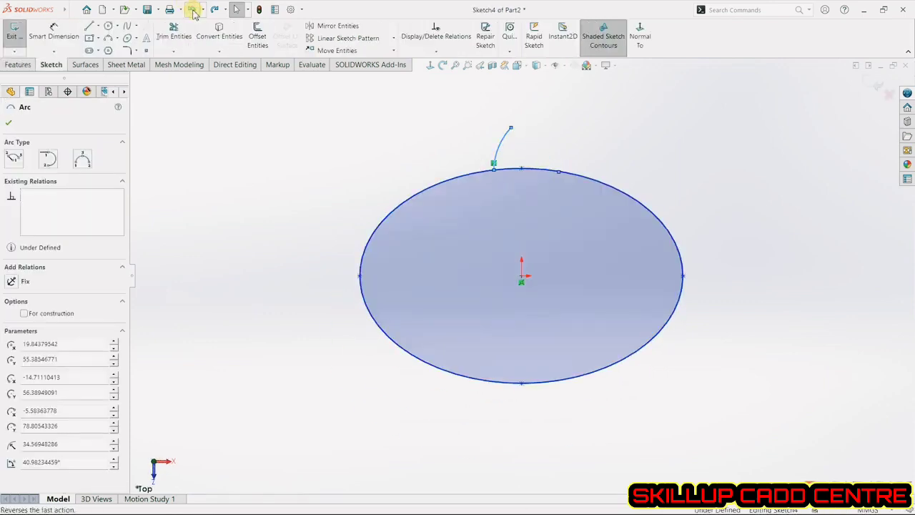
{"action": "left_click", "coordinate": [193, 10]}
{"action": "left_click", "coordinate": [193, 10]}
{"action": "left_click", "coordinate": [194, 11]}
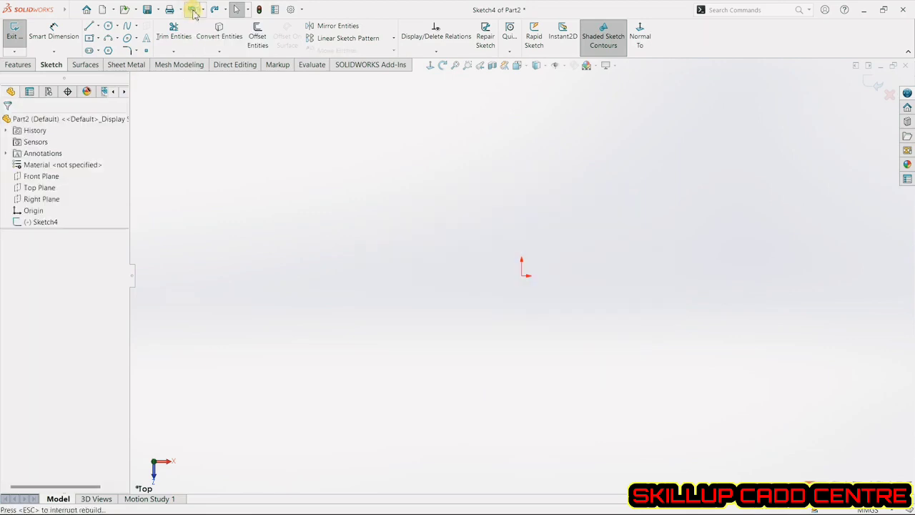
{"action": "left_click", "coordinate": [193, 10]}
{"action": "left_click", "coordinate": [193, 10]}
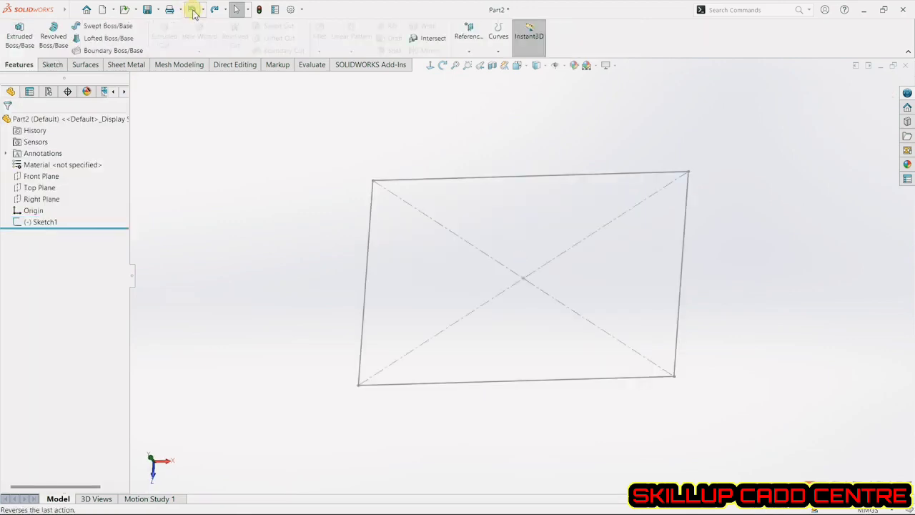
Step: Extrude the rectangle sketch blind to 105 mm to form a solid block
{"action": "left_click", "coordinate": [31, 51]}
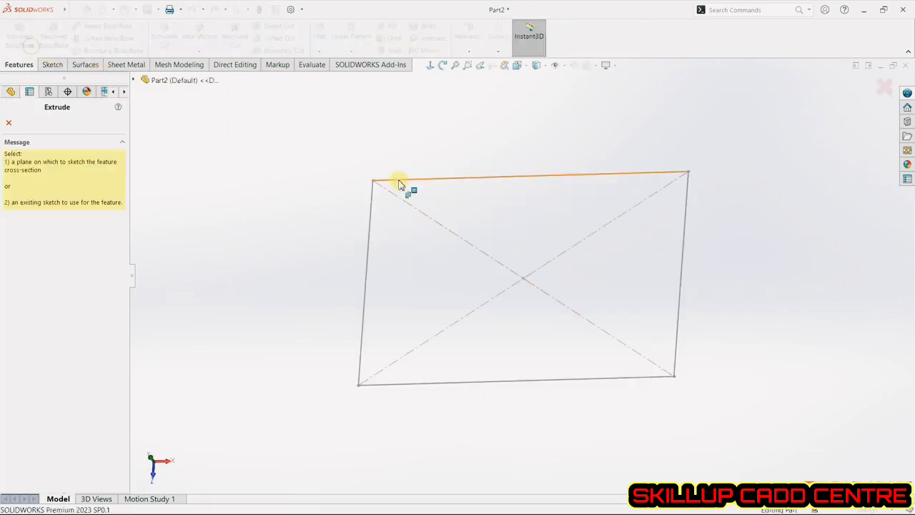
{"action": "left_click", "coordinate": [403, 178]}
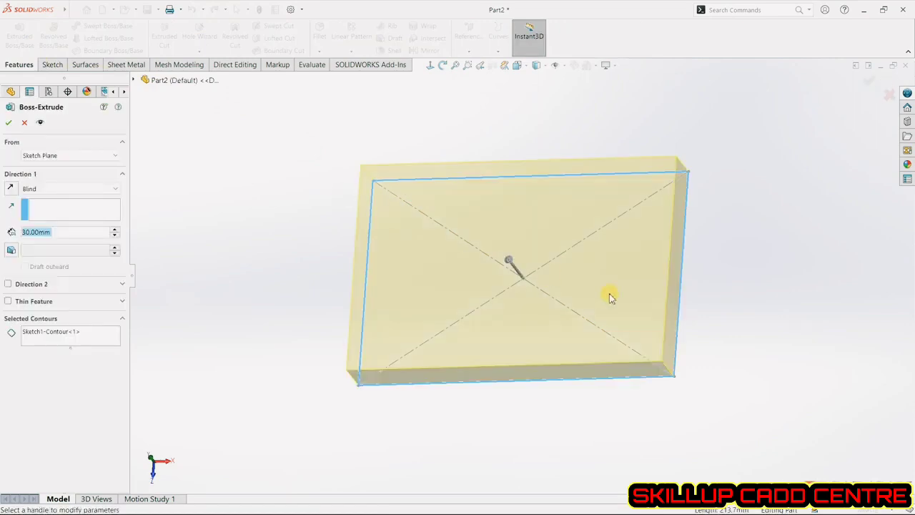
{"action": "left_click_drag", "start_coordinate": [517, 263], "coordinate": [478, 221]}
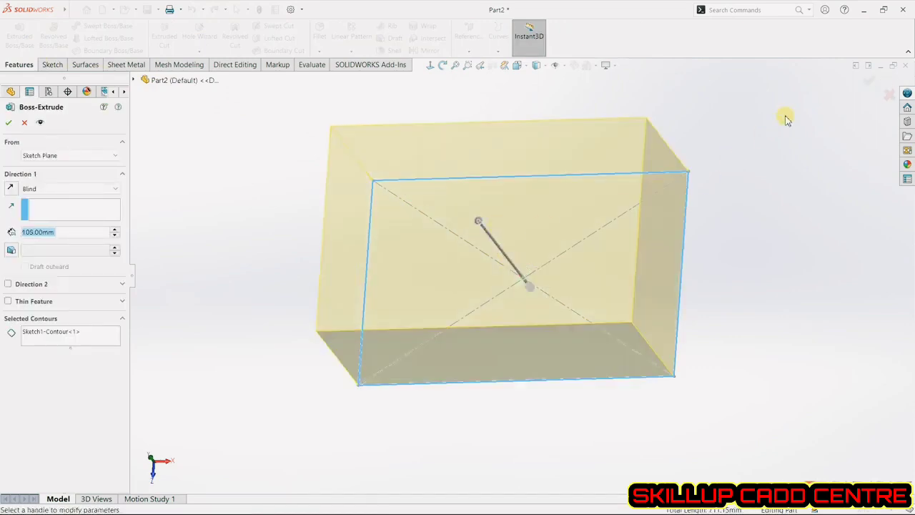
{"action": "left_click", "coordinate": [866, 89]}
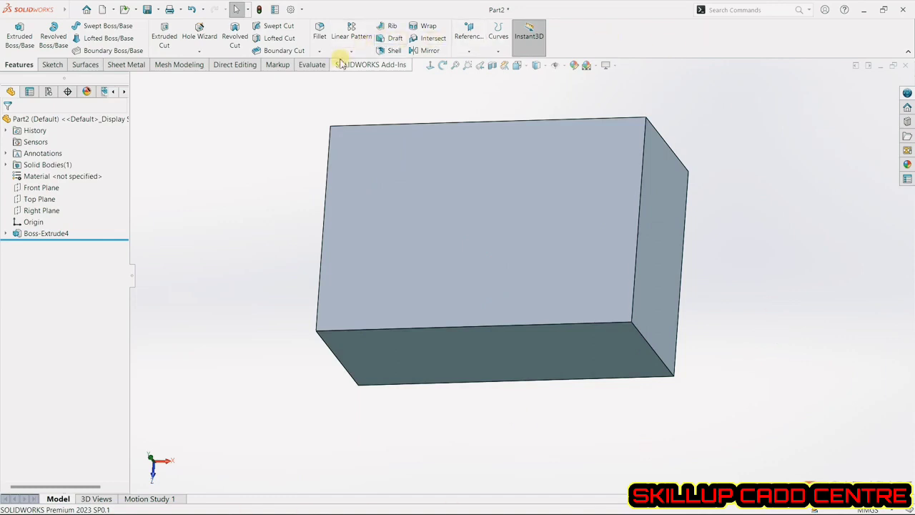
Step: Set up a manual neutral plane draft using the block's extruded end face as neutral plane and the adjacent long side face to draft
{"action": "left_click", "coordinate": [381, 43]}
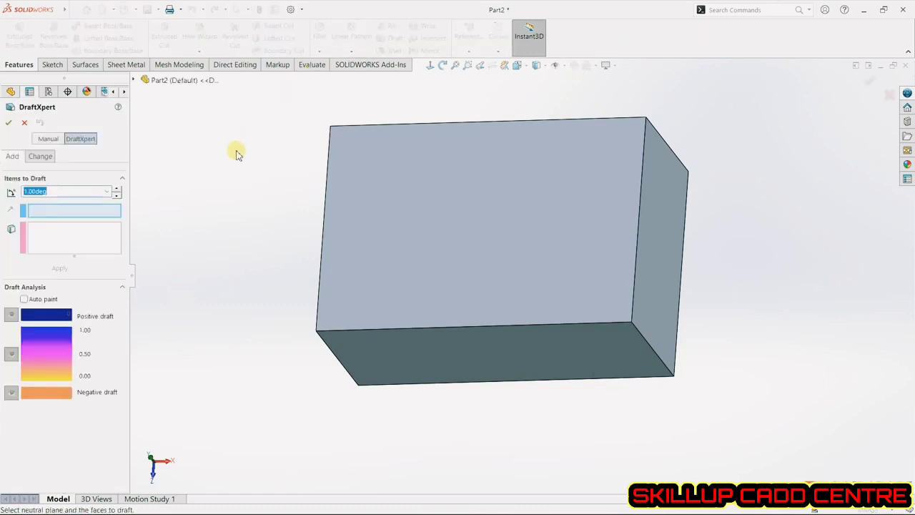
{"action": "left_click", "coordinate": [47, 140]}
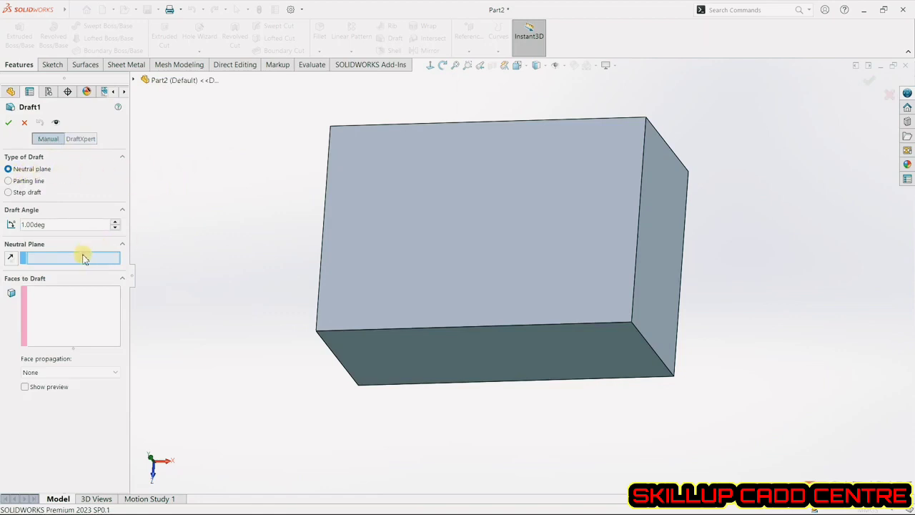
{"action": "left_click", "coordinate": [408, 220]}
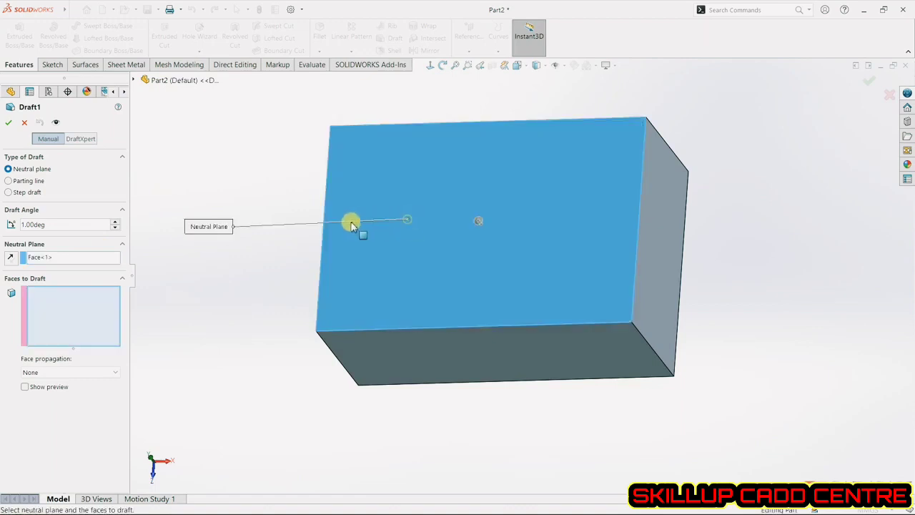
{"action": "middle_click_drag", "start_coordinate": [232, 290], "coordinate": [253, 223]}
{"action": "left_click", "coordinate": [85, 306]}
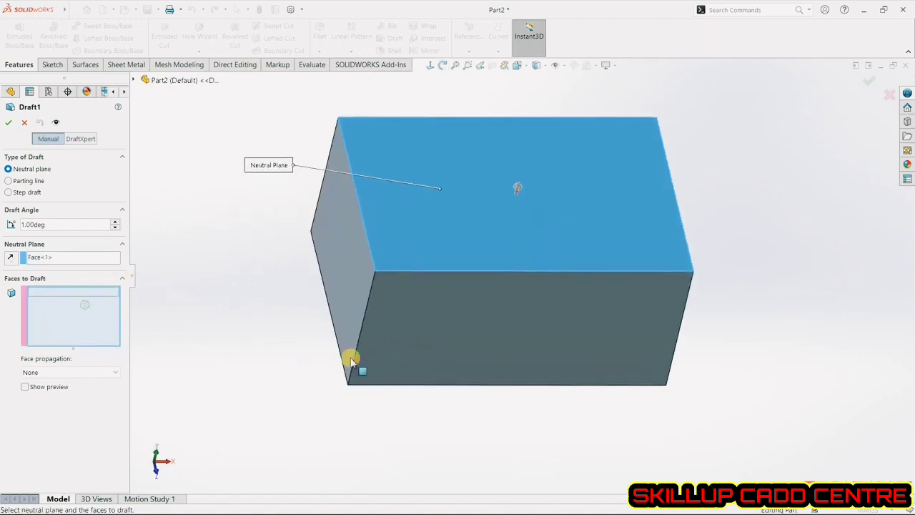
{"action": "left_click", "coordinate": [451, 313]}
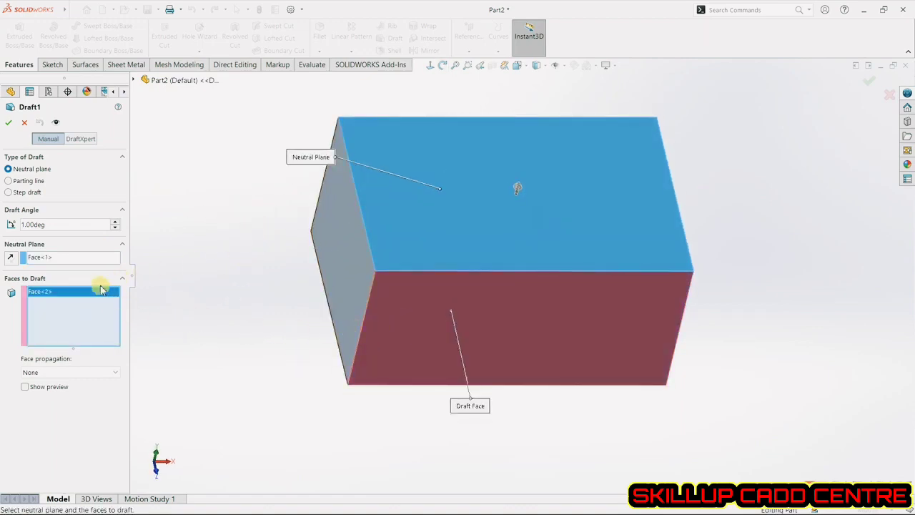
Step: Set the draft angle to 10 degrees and turn on the draft preview
{"action": "left_click", "coordinate": [88, 224]}
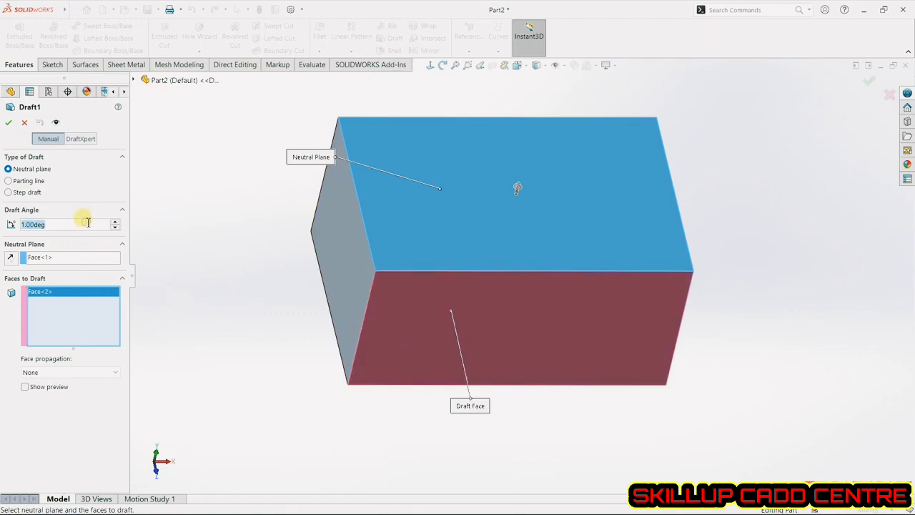
{"action": "type", "text": "10"}
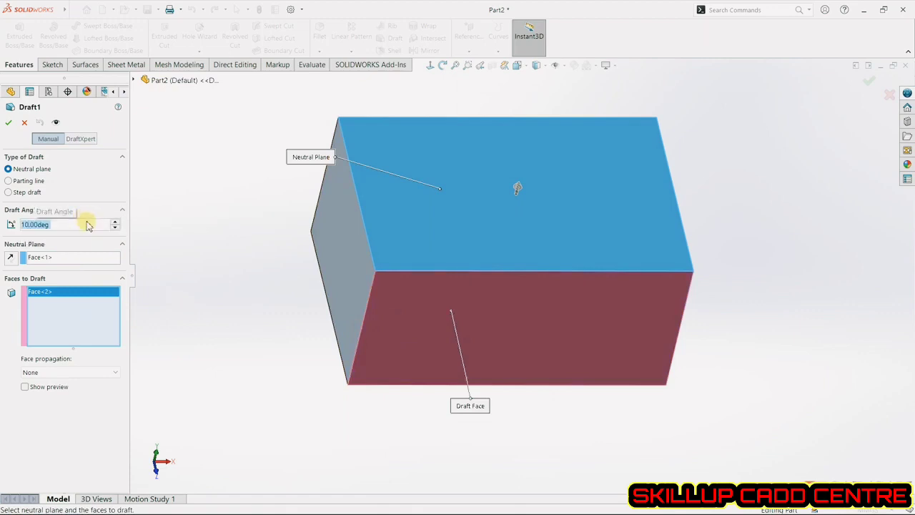
{"action": "left_click", "coordinate": [55, 386]}
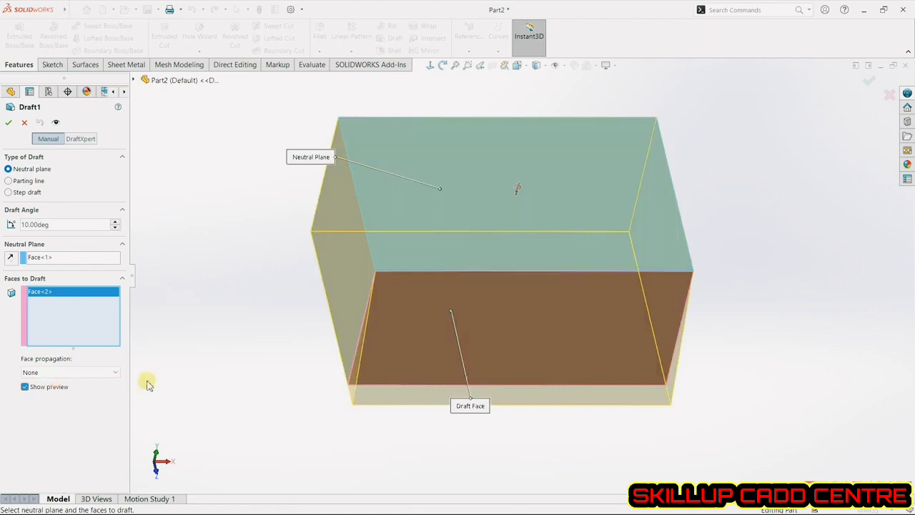
Step: Add the block's two short side faces to the draft, apply it, and undo the finished draft
{"action": "mouse_move", "coordinate": [241, 340]}
{"action": "middle_mouse_down"}
{"action": "mouse_move", "coordinate": [277, 347]}
{"action": "mouse_move", "coordinate": [294, 377]}
{"action": "mouse_move", "coordinate": [270, 382]}
{"action": "mouse_move", "coordinate": [249, 367]}
{"action": "mouse_move", "coordinate": [247, 344]}
{"action": "middle_mouse_up"}
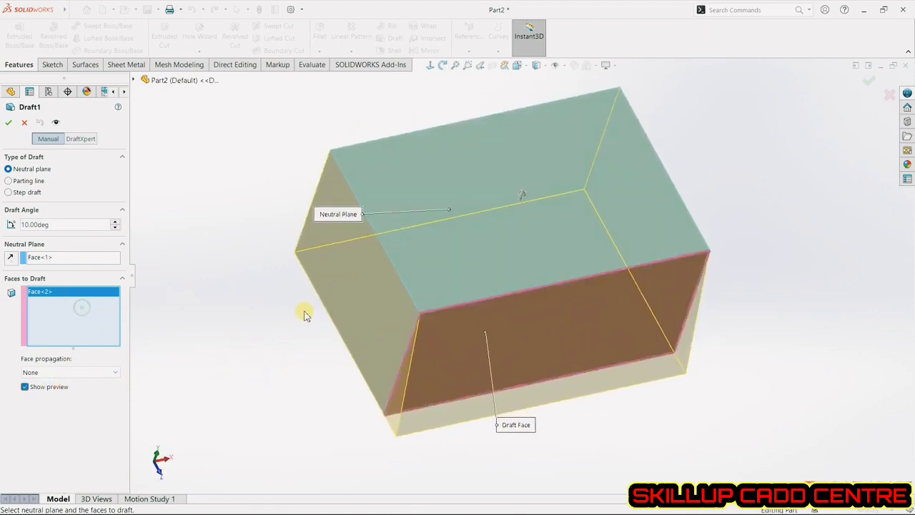
{"action": "left_click", "coordinate": [355, 294]}
{"action": "middle_click_drag", "start_coordinate": [251, 288], "coordinate": [207, 246]}
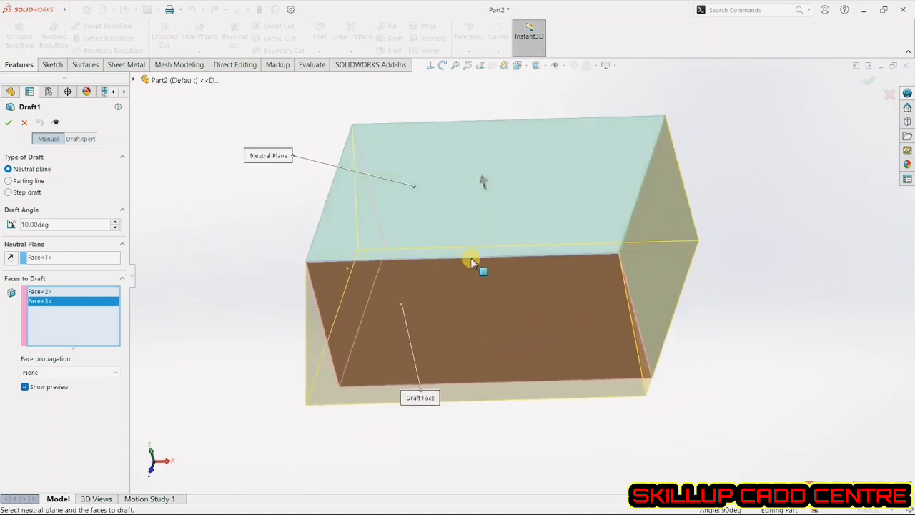
{"action": "left_click", "coordinate": [640, 268]}
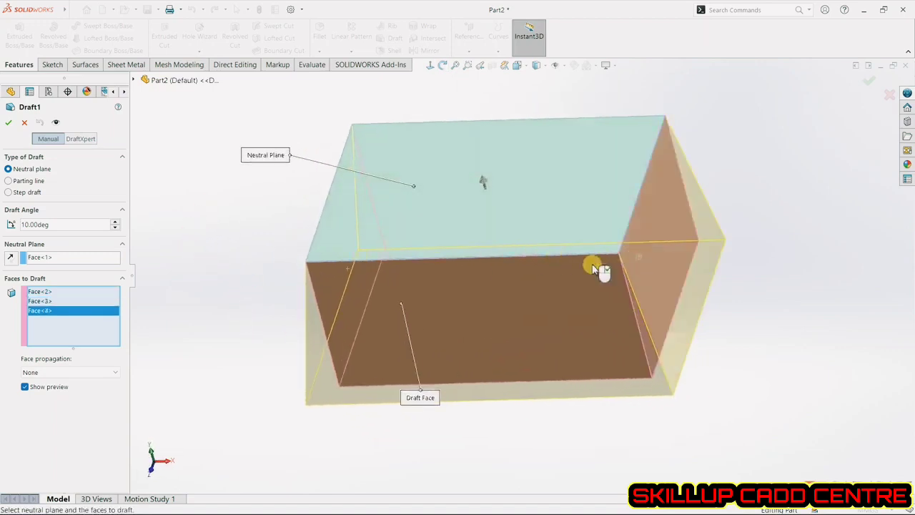
{"action": "left_click", "coordinate": [8, 122]}
{"action": "middle_click_drag", "start_coordinate": [196, 245], "coordinate": [244, 241]}
{"action": "left_click", "coordinate": [191, 10]}
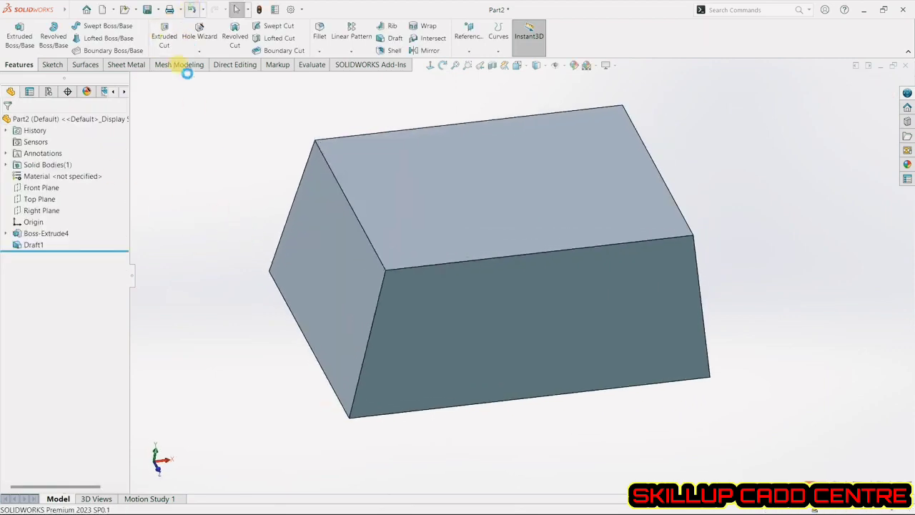
Step: Change the block's extrusion end condition to Mid Plane and show the Top Plane in the model view
{"action": "left_click", "coordinate": [57, 233]}
{"action": "left_click", "coordinate": [76, 201]}
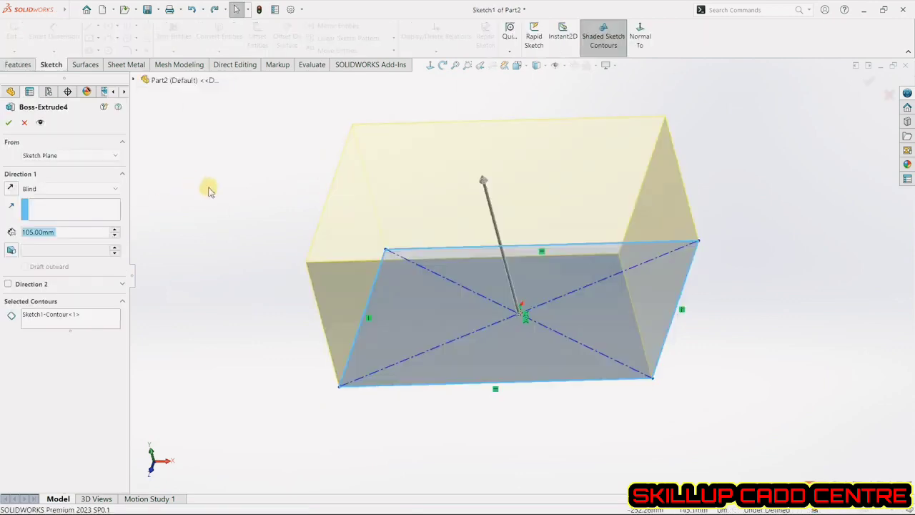
{"action": "left_click", "coordinate": [86, 188]}
{"action": "left_click", "coordinate": [36, 240]}
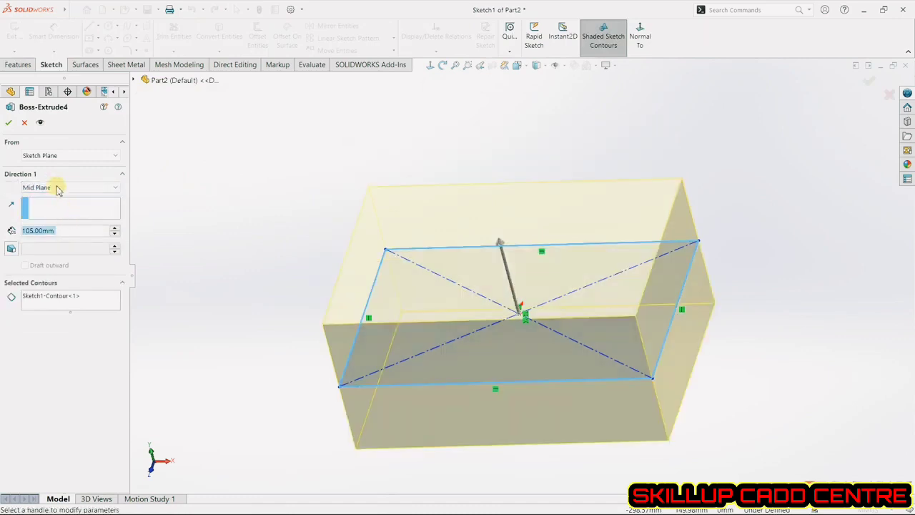
{"action": "left_click", "coordinate": [10, 123]}
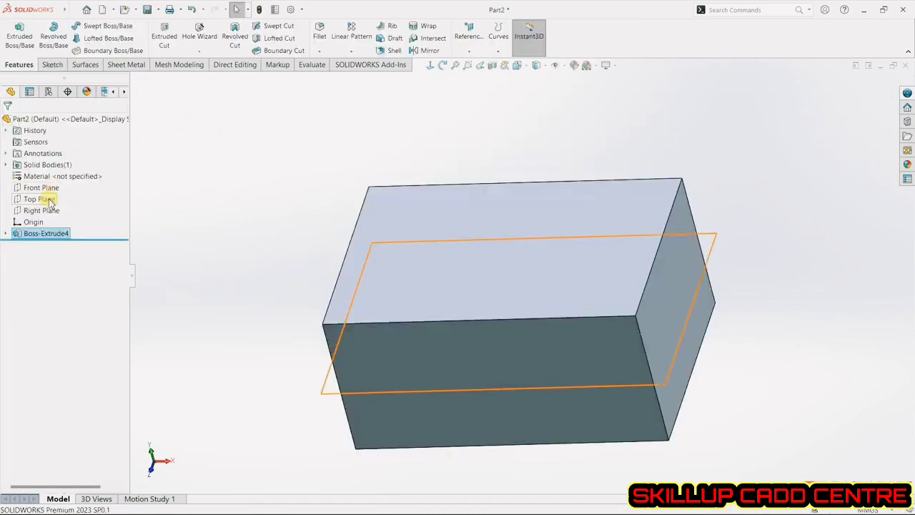
{"action": "left_click", "coordinate": [50, 201]}
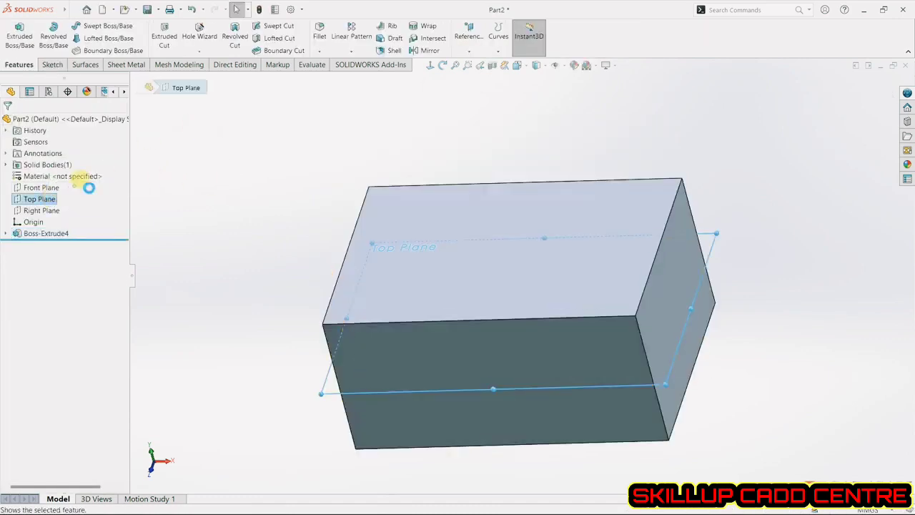
{"action": "left_click", "coordinate": [198, 181]}
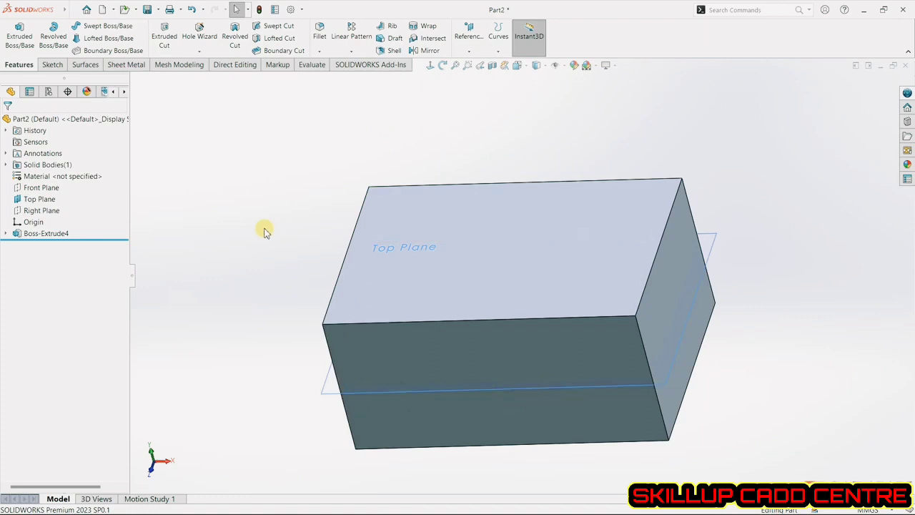
Step: Preview a neutral plane draft of the long side face using the Top Plane as neutral plane, and reverse its direction
{"action": "left_click", "coordinate": [391, 38]}
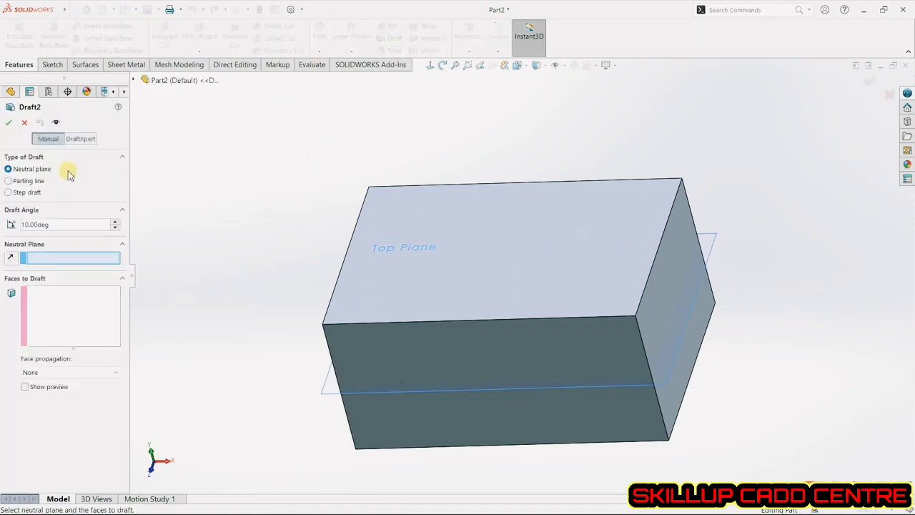
{"action": "left_click", "coordinate": [320, 390]}
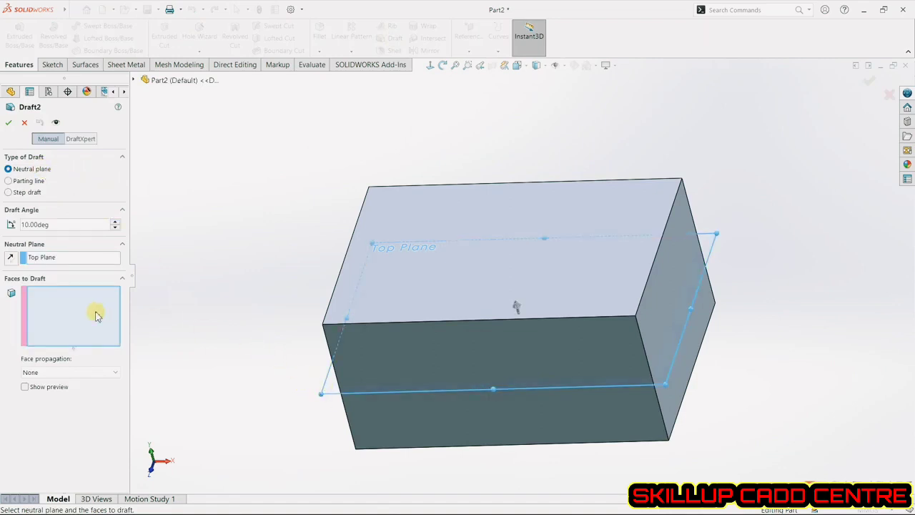
{"action": "left_click", "coordinate": [395, 370]}
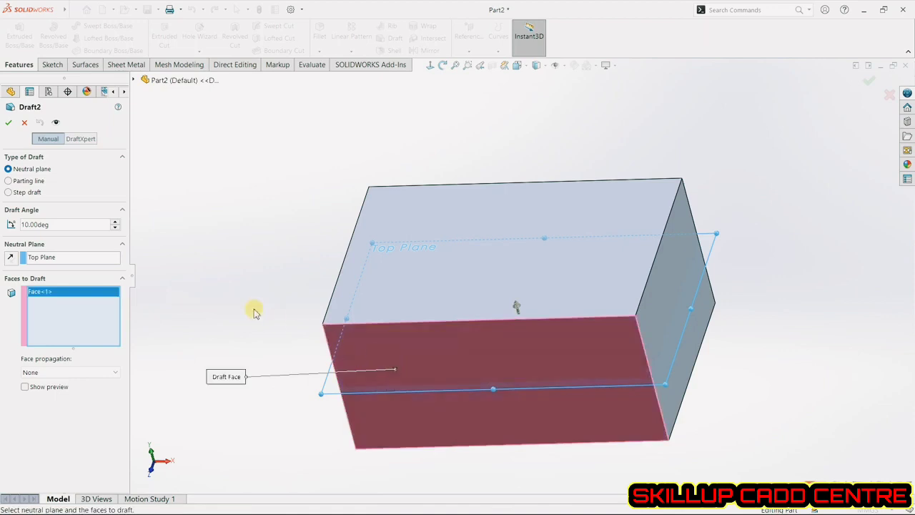
{"action": "left_click", "coordinate": [32, 386]}
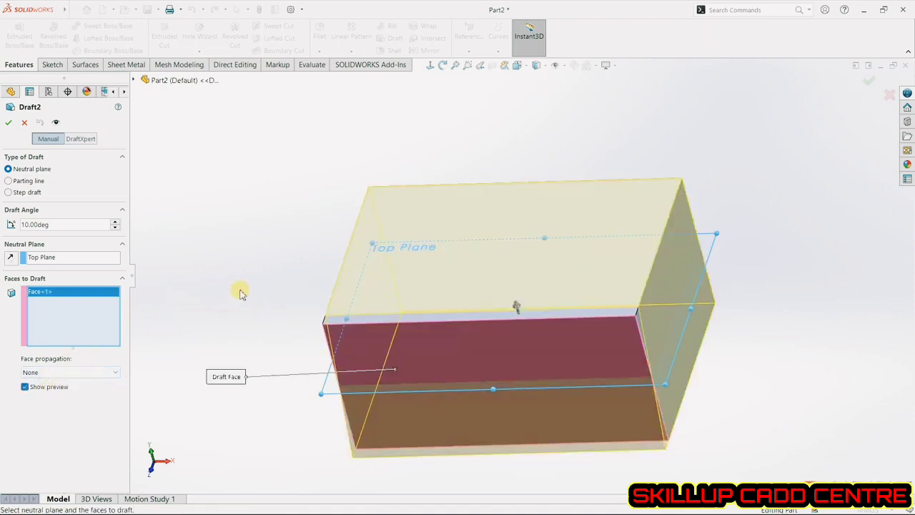
{"action": "middle_click_drag", "start_coordinate": [241, 294], "coordinate": [183, 284]}
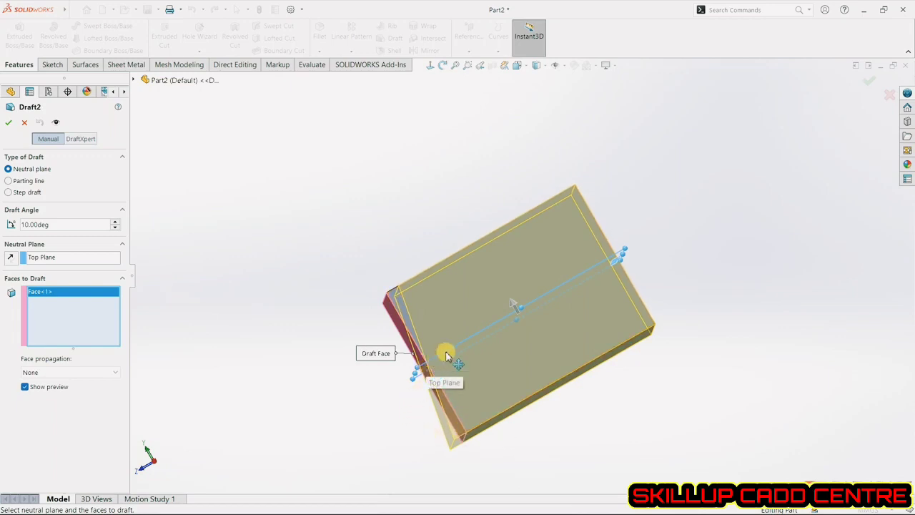
{"action": "mouse_move", "coordinate": [655, 256]}
{"action": "middle_mouse_down"}
{"action": "mouse_move", "coordinate": [634, 275]}
{"action": "mouse_move", "coordinate": [644, 297]}
{"action": "mouse_move", "coordinate": [684, 292]}
{"action": "mouse_move", "coordinate": [660, 272]}
{"action": "middle_mouse_up"}
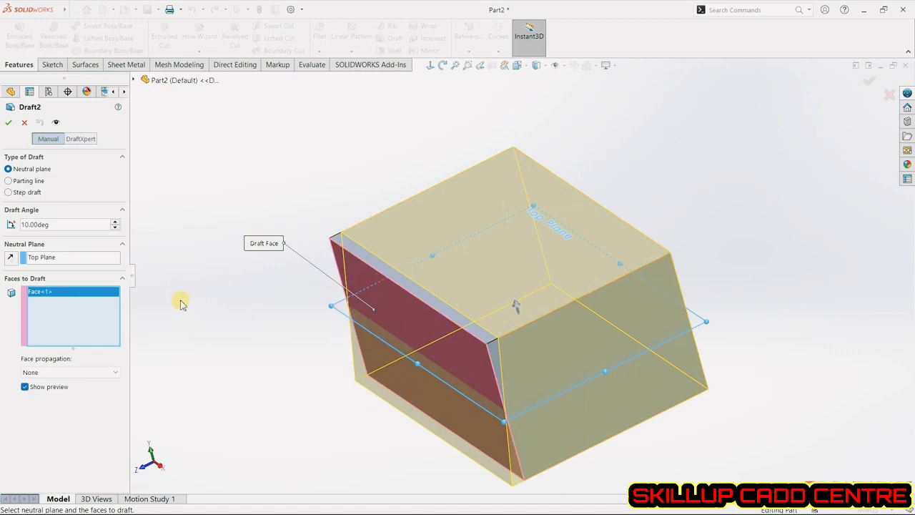
{"action": "left_click", "coordinate": [12, 258]}
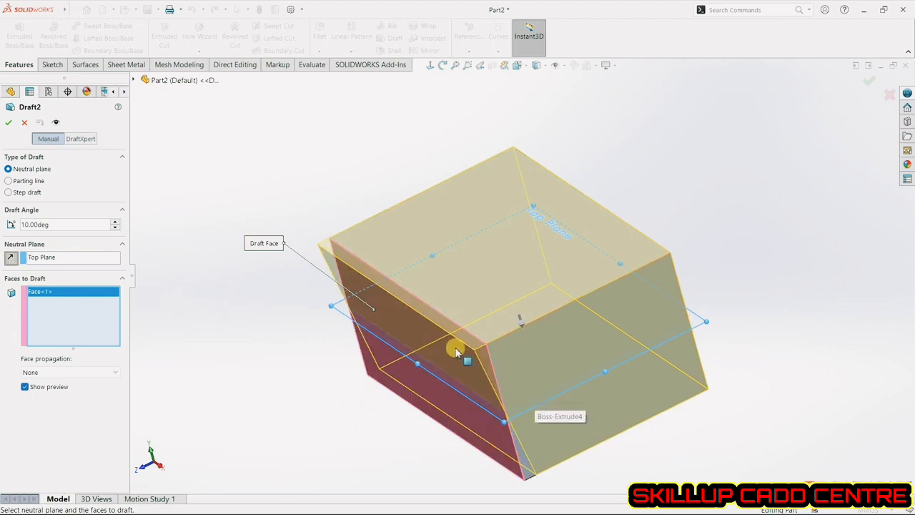
Step: Look through the Parting line and Step draft types, and turn on Allow reduced angle for the parting line draft
{"action": "left_click", "coordinate": [9, 181]}
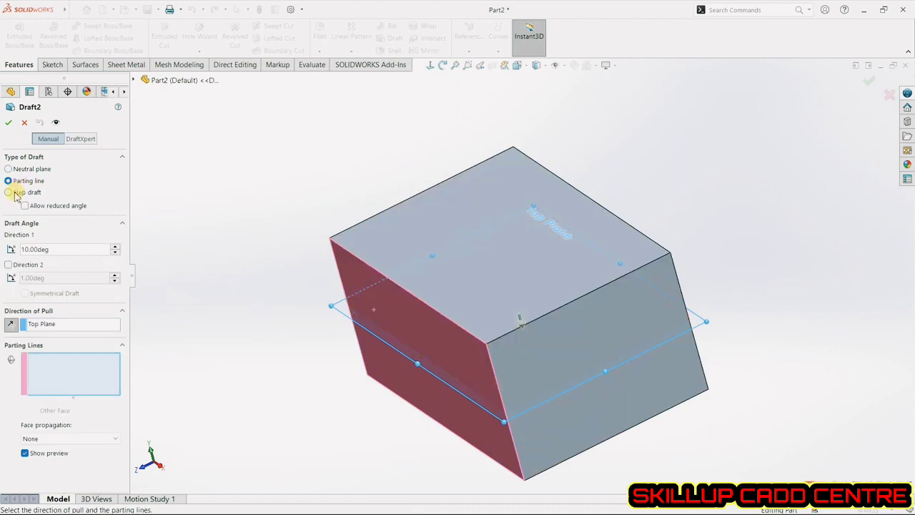
{"action": "left_click", "coordinate": [15, 193]}
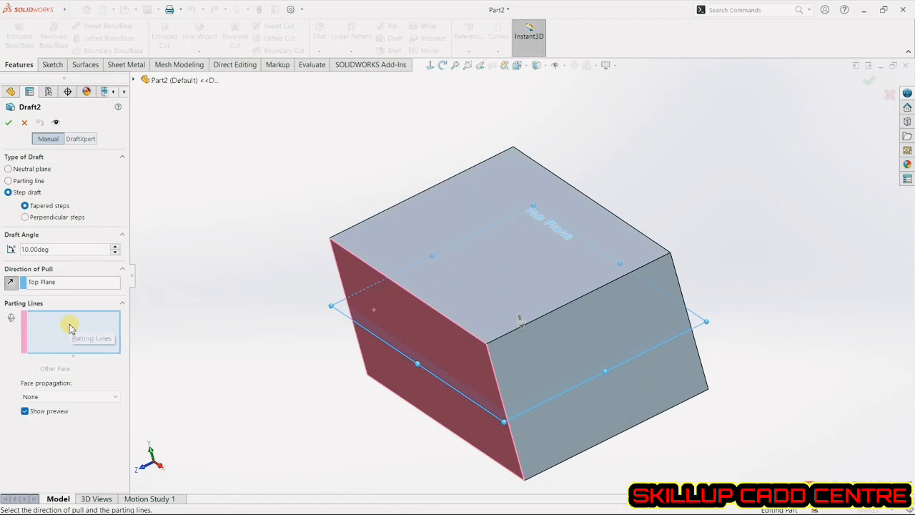
{"action": "left_click", "coordinate": [23, 181]}
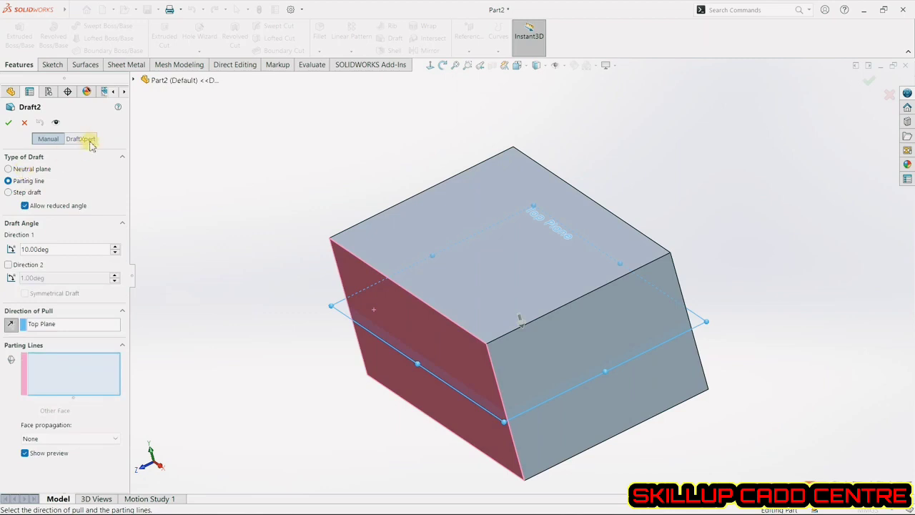
Step: Show Sketch1, the base sketch of the block's extrusion, in the model view
{"action": "left_click", "coordinate": [134, 82]}
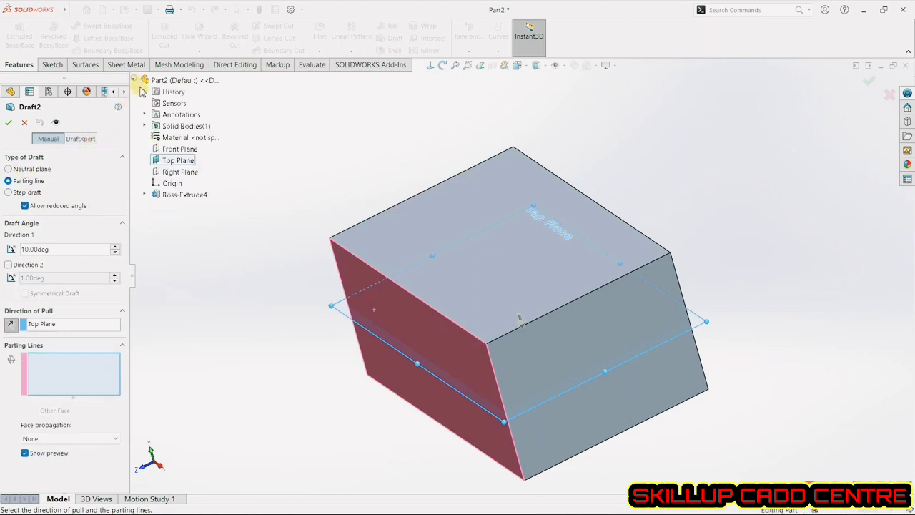
{"action": "left_click", "coordinate": [146, 195]}
{"action": "right_click", "coordinate": [181, 206]}
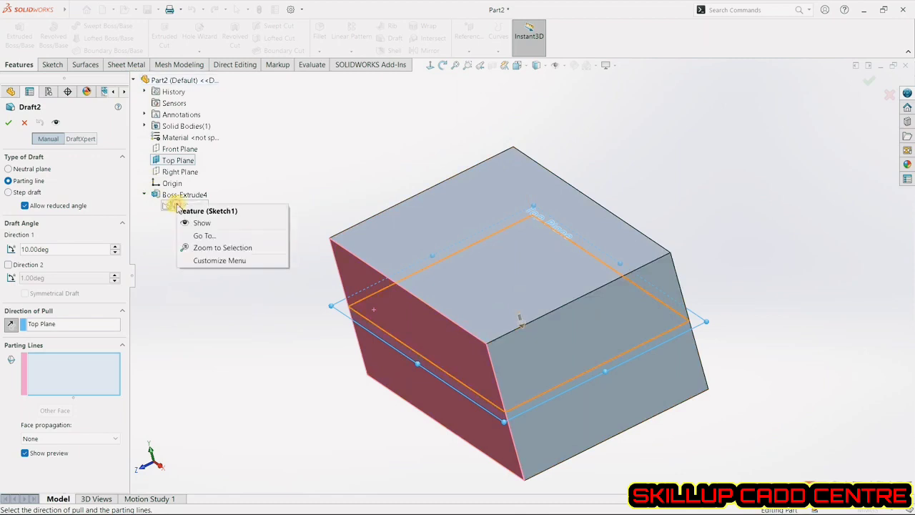
{"action": "left_click", "coordinate": [188, 223]}
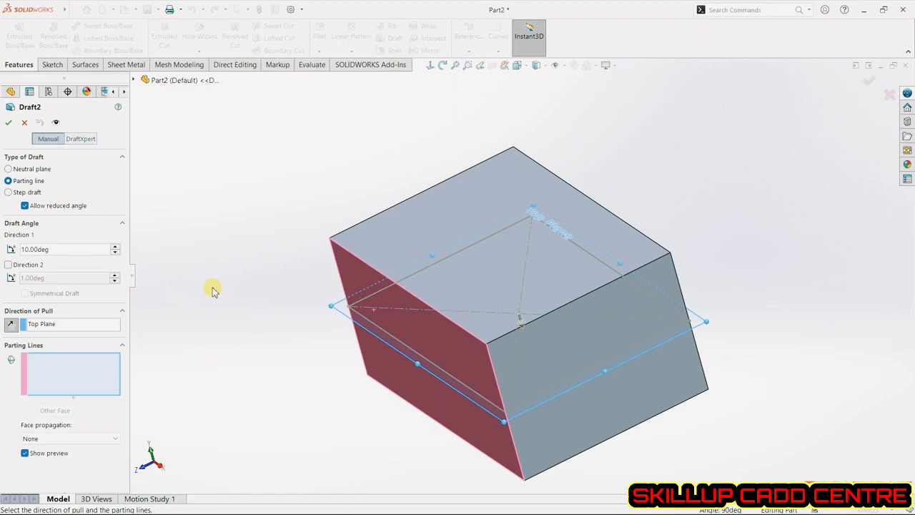
Step: Switch the draft type to Step draft with tapered steps, check its parting line selection, and cancel the draft
{"action": "left_click", "coordinate": [28, 193]}
{"action": "left_click", "coordinate": [53, 330]}
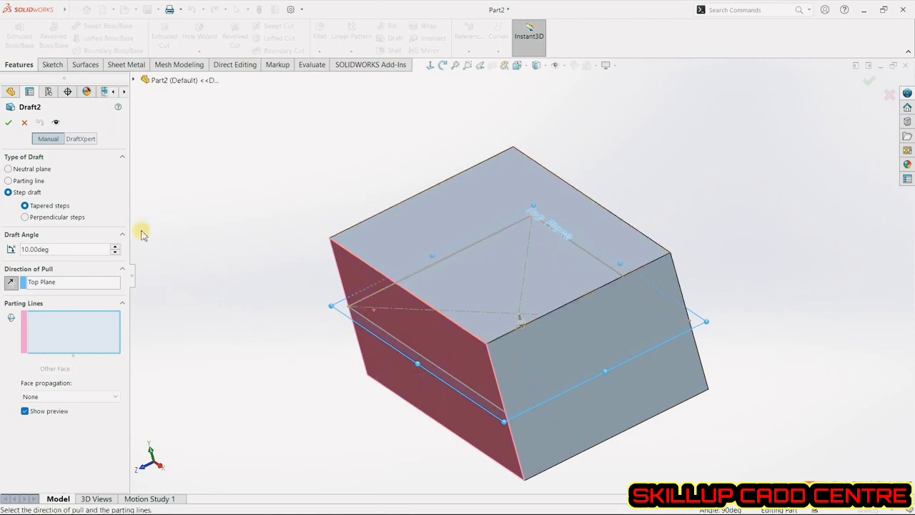
{"action": "left_click", "coordinate": [29, 123]}
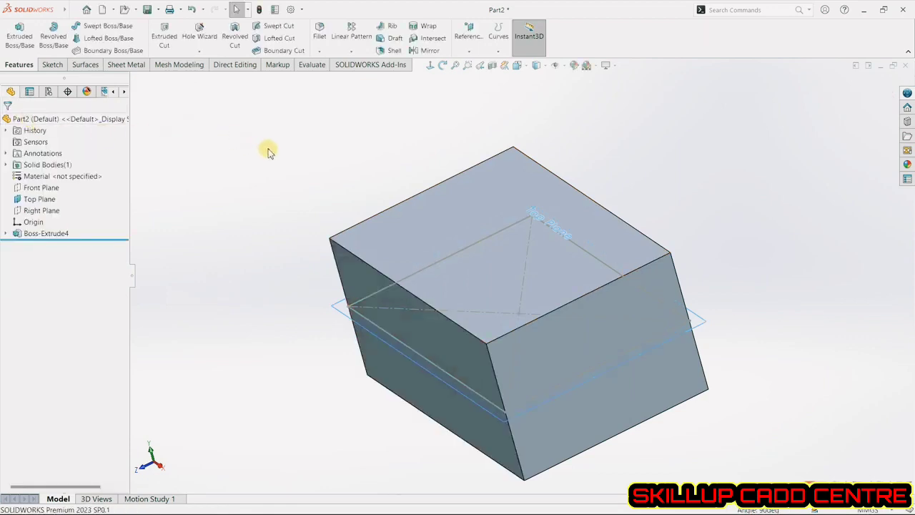
Step: Set up a split line with the Top Plane as the splitting entity and Intersection as the split type
{"action": "mouse_move", "coordinate": [280, 150]}
{"action": "middle_mouse_down"}
{"action": "mouse_move", "coordinate": [286, 139]}
{"action": "mouse_move", "coordinate": [296, 143]}
{"action": "middle_mouse_up"}
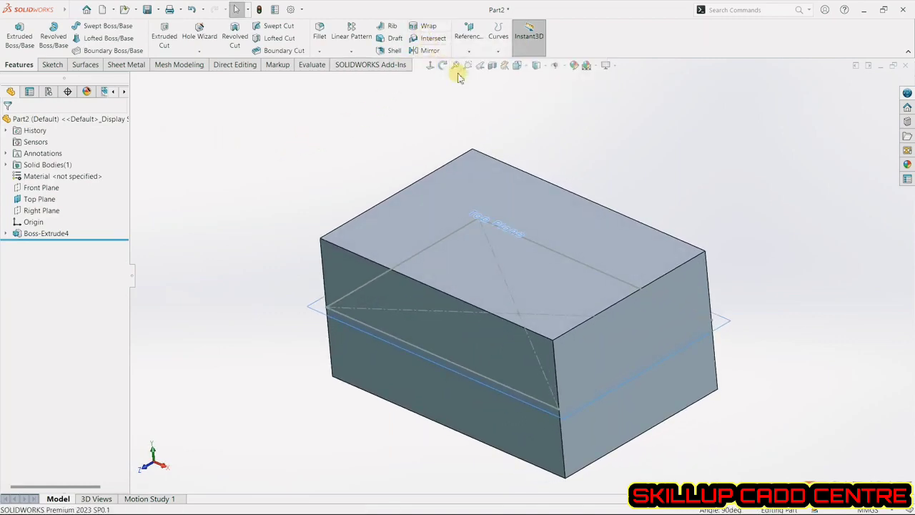
{"action": "left_click", "coordinate": [498, 52]}
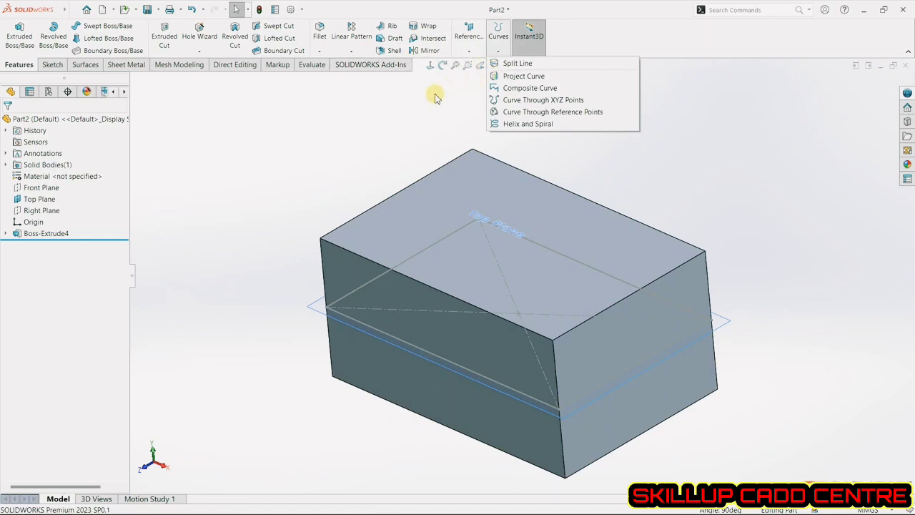
{"action": "left_click", "coordinate": [500, 63]}
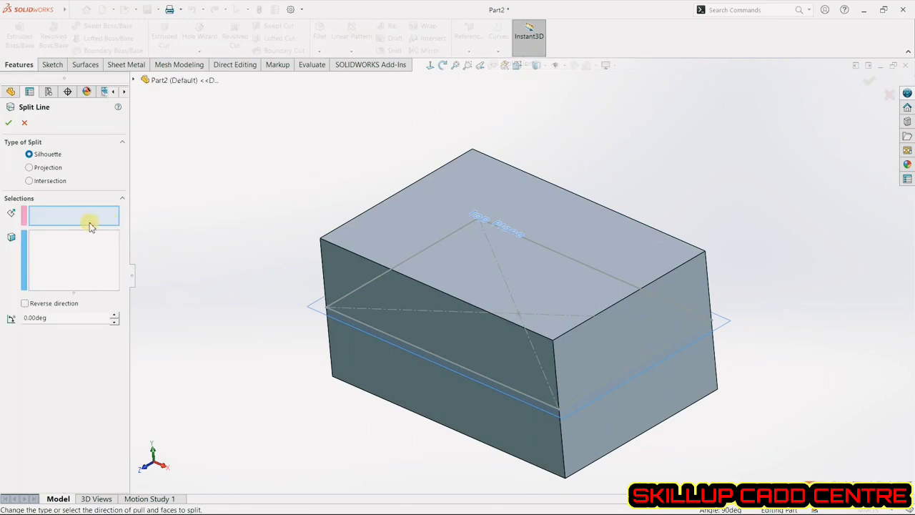
{"action": "left_click", "coordinate": [313, 309]}
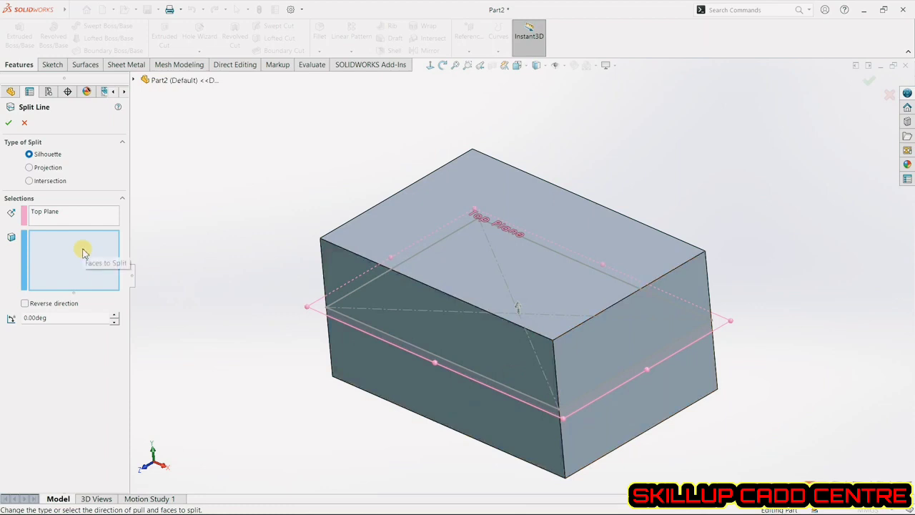
{"action": "left_click", "coordinate": [44, 170]}
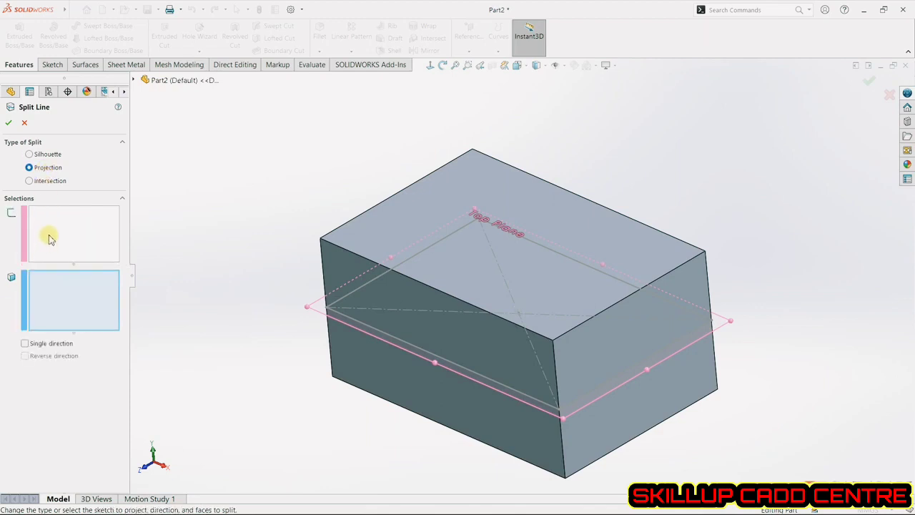
{"action": "left_click", "coordinate": [48, 181]}
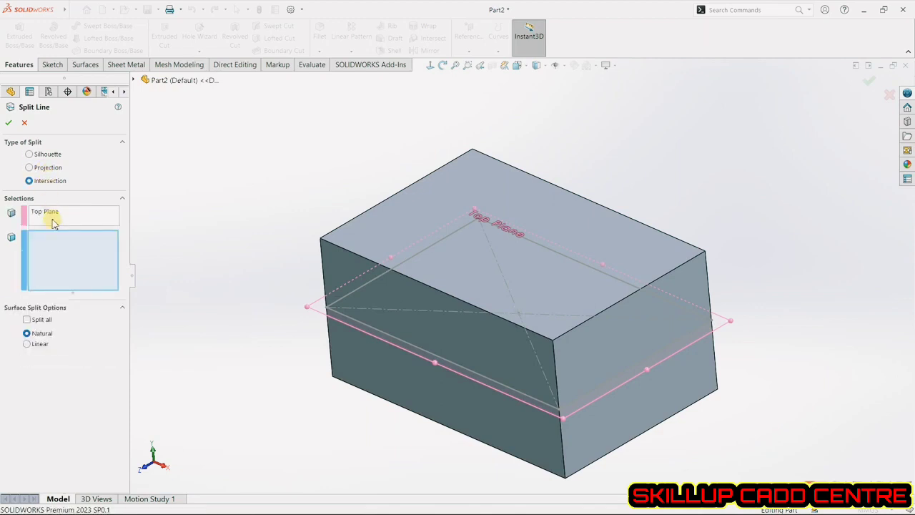
Step: Select all four side faces of the block as faces to split and create the split line around it
{"action": "left_click", "coordinate": [57, 248]}
{"action": "left_click", "coordinate": [430, 309]}
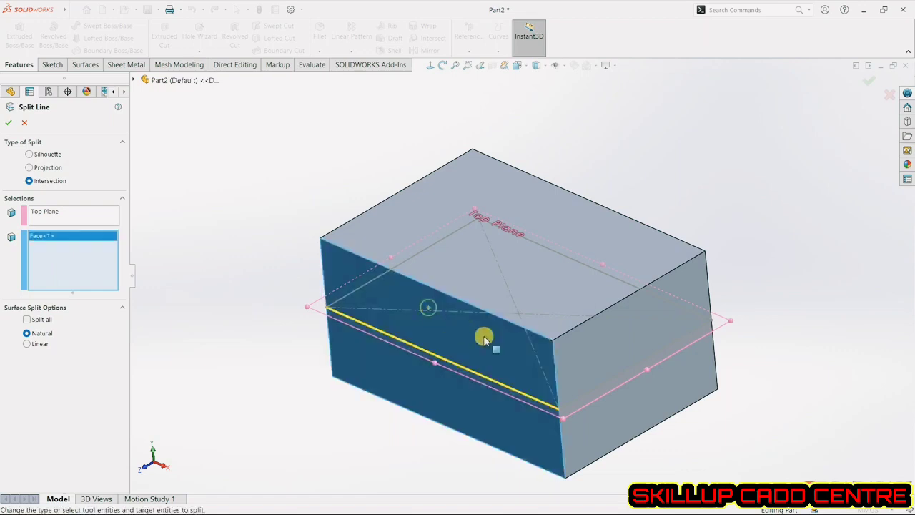
{"action": "left_click", "coordinate": [638, 363]}
{"action": "middle_click_drag", "start_coordinate": [638, 362], "coordinate": [541, 374]}
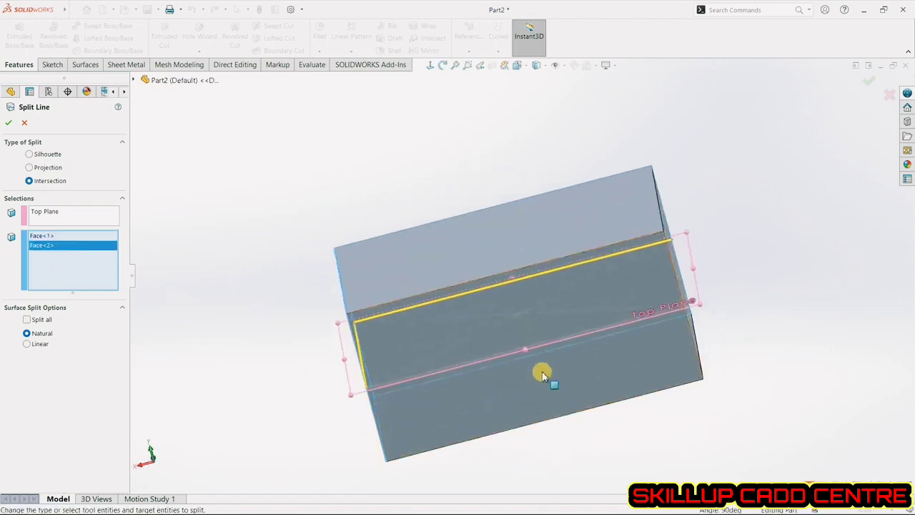
{"action": "left_click", "coordinate": [548, 316]}
{"action": "middle_click_drag", "start_coordinate": [670, 317], "coordinate": [640, 303]}
{"action": "left_click", "coordinate": [643, 299]}
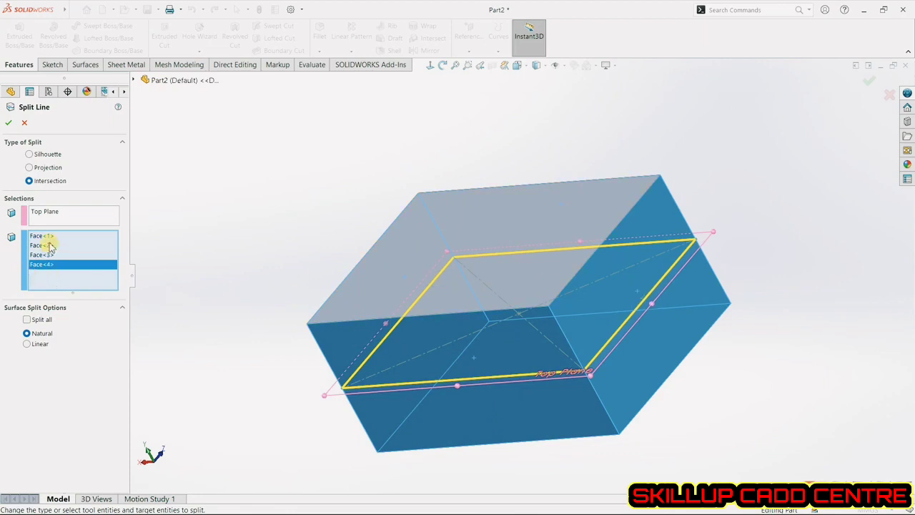
{"action": "left_click", "coordinate": [9, 122]}
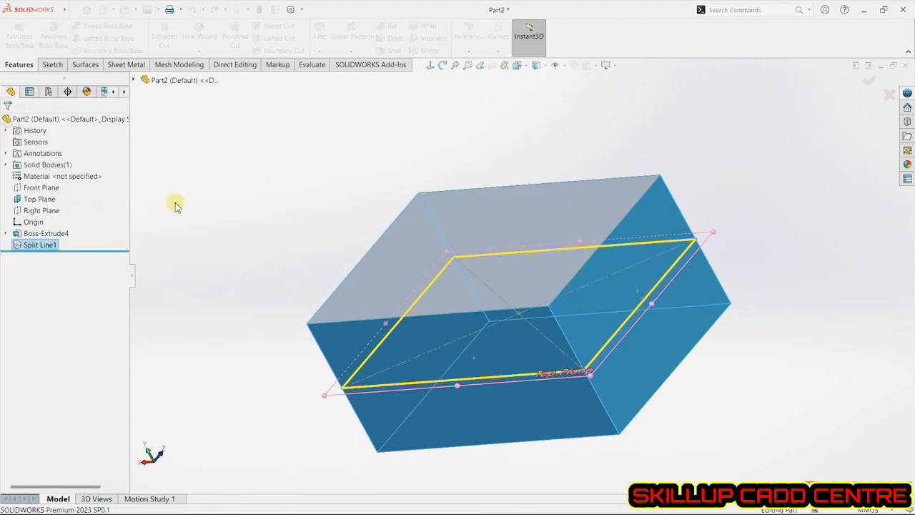
{"action": "middle_click_drag", "start_coordinate": [458, 384], "coordinate": [337, 337]}
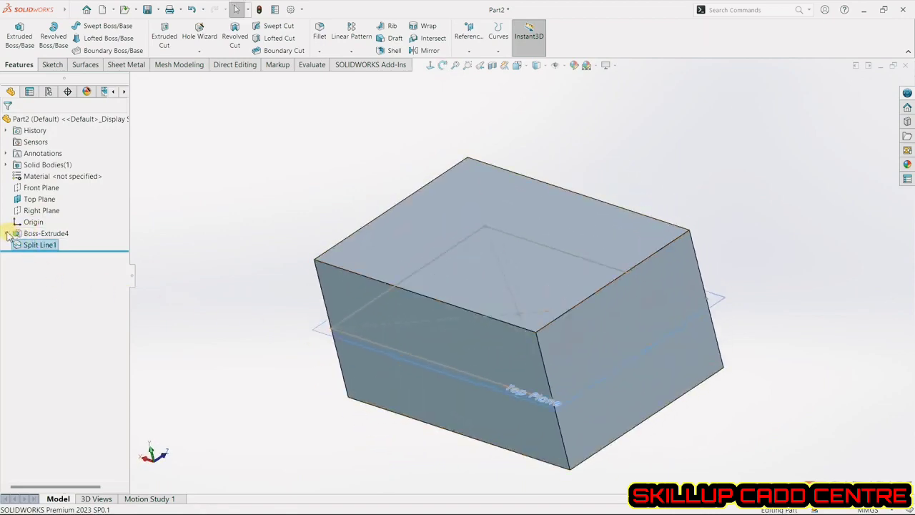
Step: Hide Sketch1, the base sketch of the block's extrusion, in the model view
{"action": "left_click", "coordinate": [7, 233]}
{"action": "right_click", "coordinate": [40, 245]}
{"action": "key", "text": "Escape"}
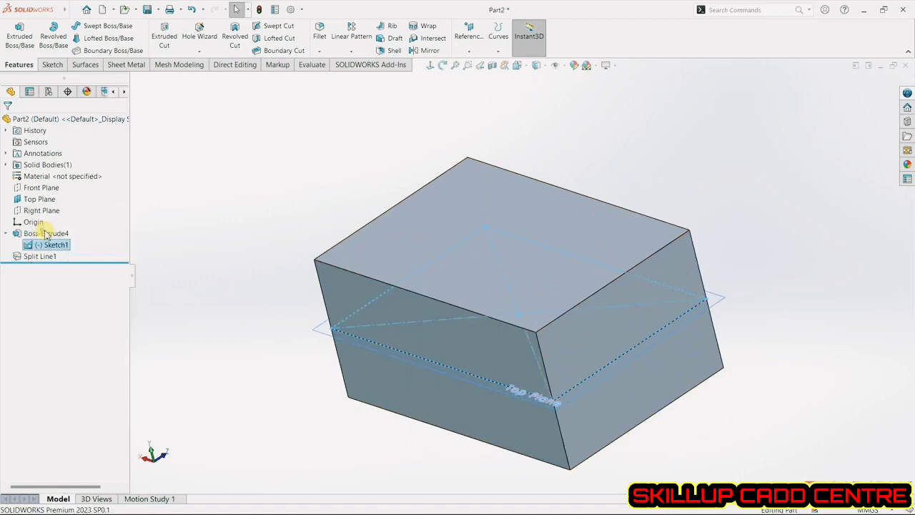
{"action": "left_click", "coordinate": [226, 225]}
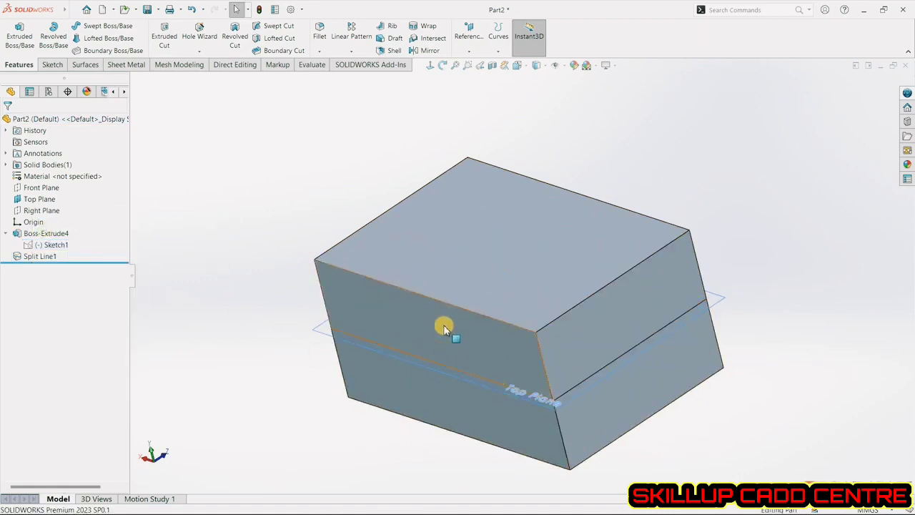
{"action": "middle_click_drag", "start_coordinate": [435, 401], "coordinate": [307, 342]}
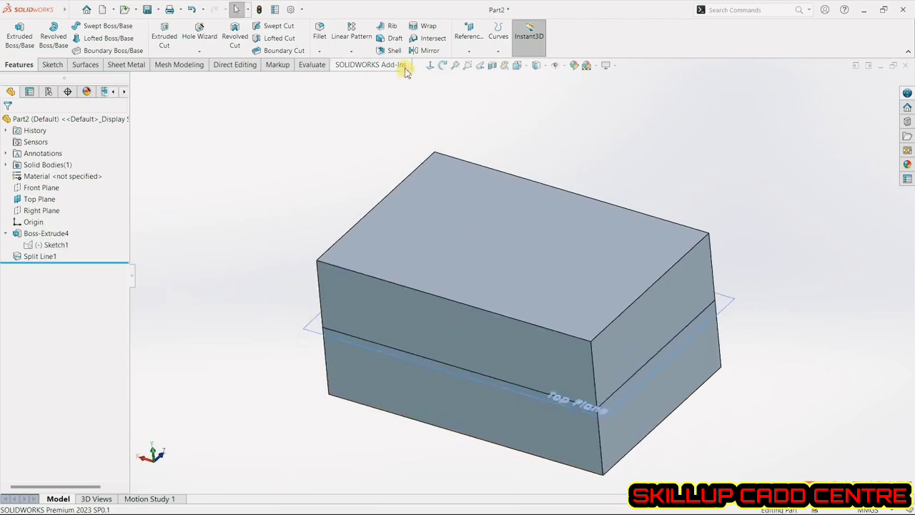
Step: Set up a parting line draft with the Top Plane as direction of pull, one long side's split edge as parting line, and the preview on
{"action": "left_click", "coordinate": [389, 37]}
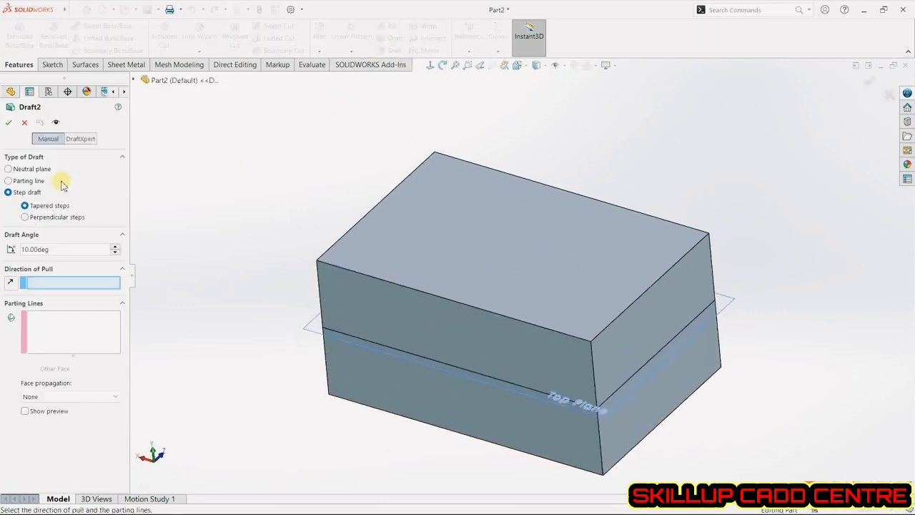
{"action": "left_click", "coordinate": [27, 183]}
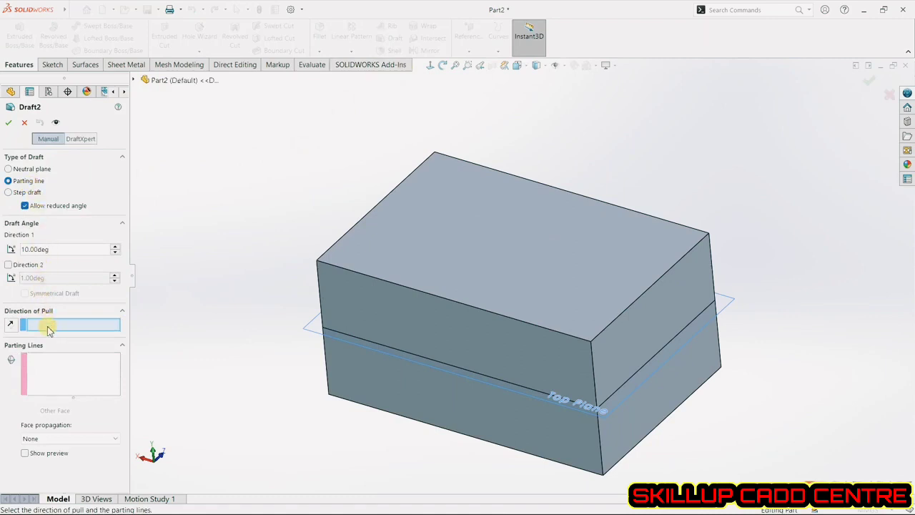
{"action": "left_click", "coordinate": [308, 324]}
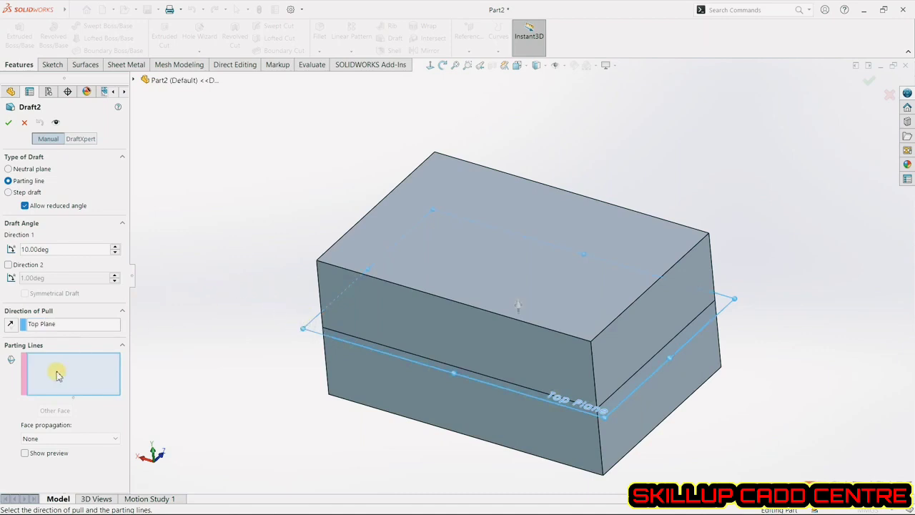
{"action": "left_click", "coordinate": [360, 340]}
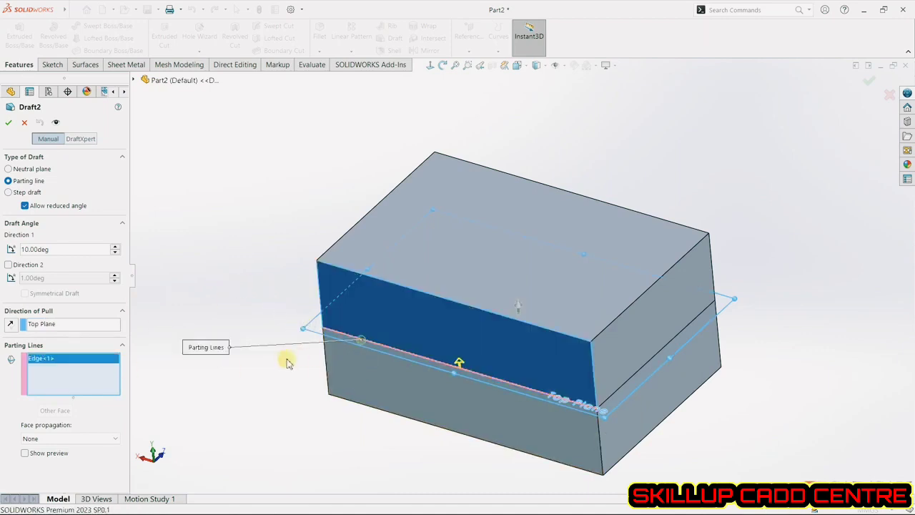
{"action": "left_click", "coordinate": [25, 453]}
{"action": "middle_click_drag", "start_coordinate": [236, 310], "coordinate": [210, 307]}
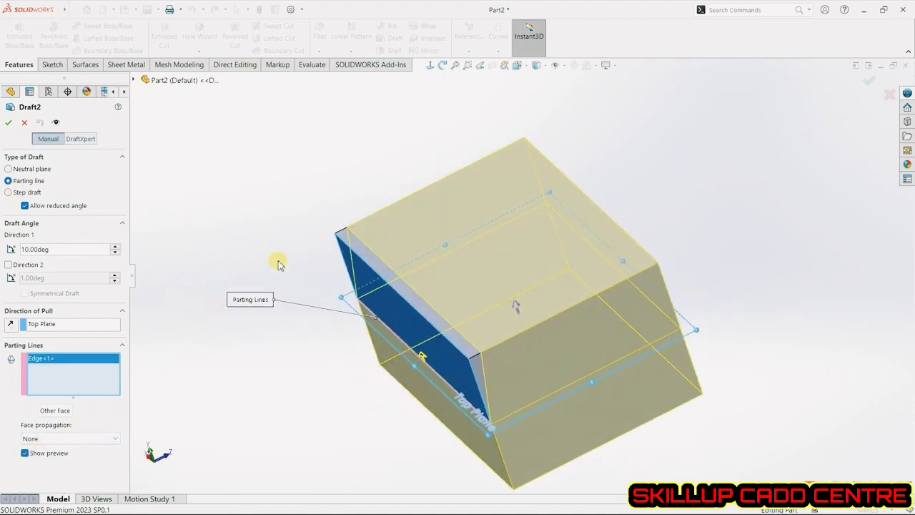
Step: Try the parting line draft at 11 degrees with the split edges of a short side and the opposite long side added, and undo it
{"action": "left_click", "coordinate": [115, 247]}
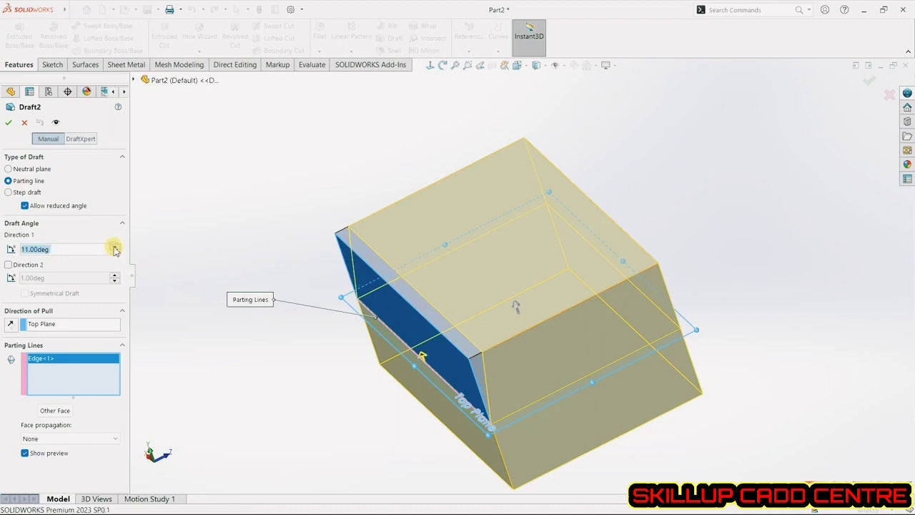
{"action": "left_click", "coordinate": [527, 413]}
{"action": "middle_click_drag", "start_coordinate": [732, 312], "coordinate": [593, 382]}
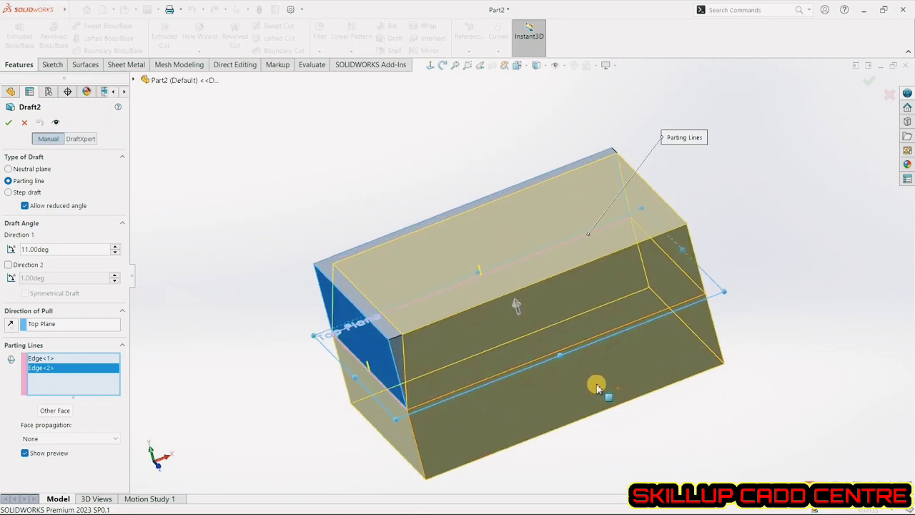
{"action": "left_click", "coordinate": [587, 343]}
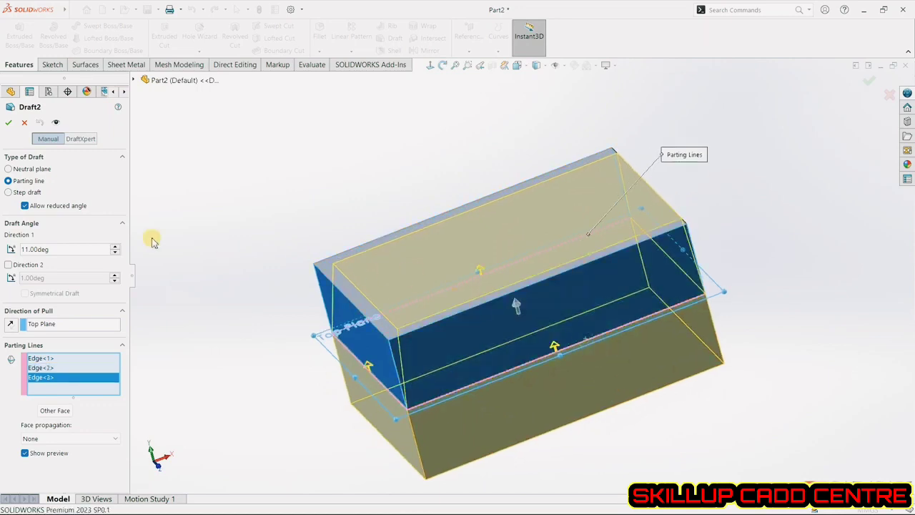
{"action": "left_click", "coordinate": [12, 123]}
{"action": "middle_click_drag", "start_coordinate": [243, 233], "coordinate": [268, 248]}
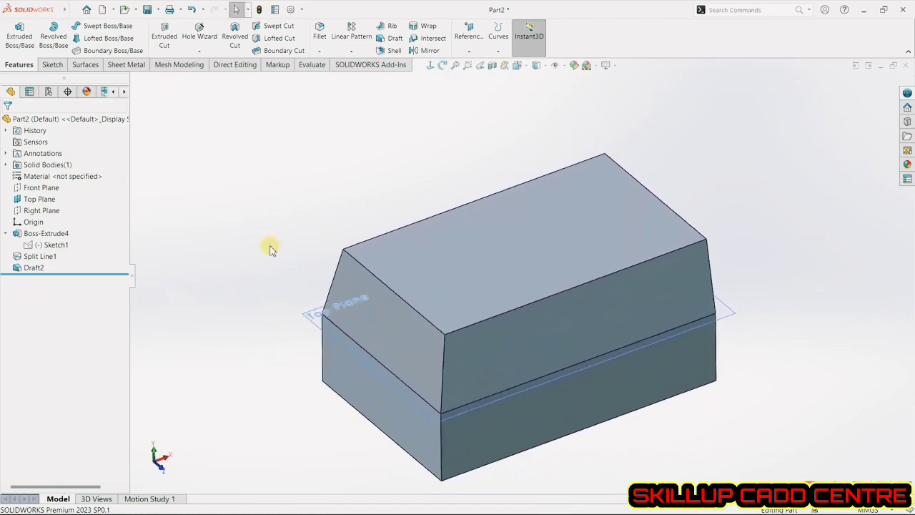
{"action": "left_click", "coordinate": [193, 10]}
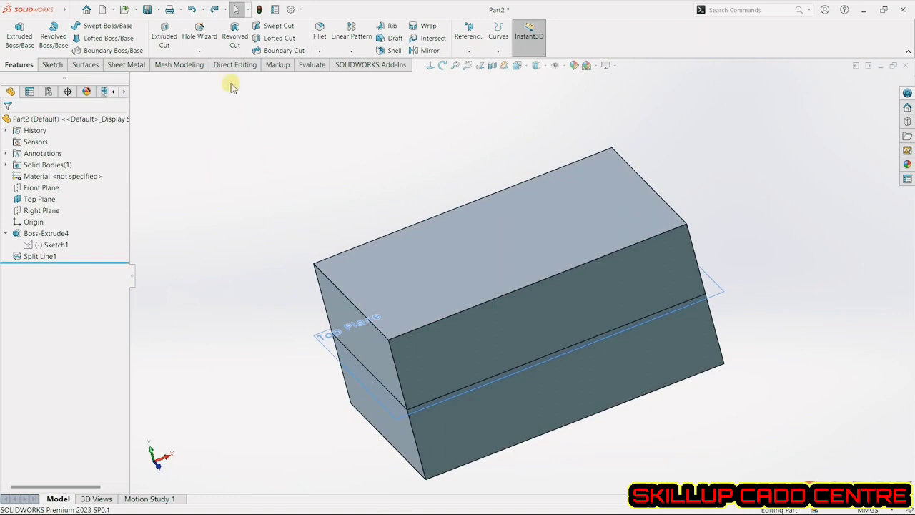
Step: Set up a Step draft with tapered steps, the Top Plane as direction of pull, a short side's split edge as parting line, and the preview on
{"action": "left_click", "coordinate": [390, 39]}
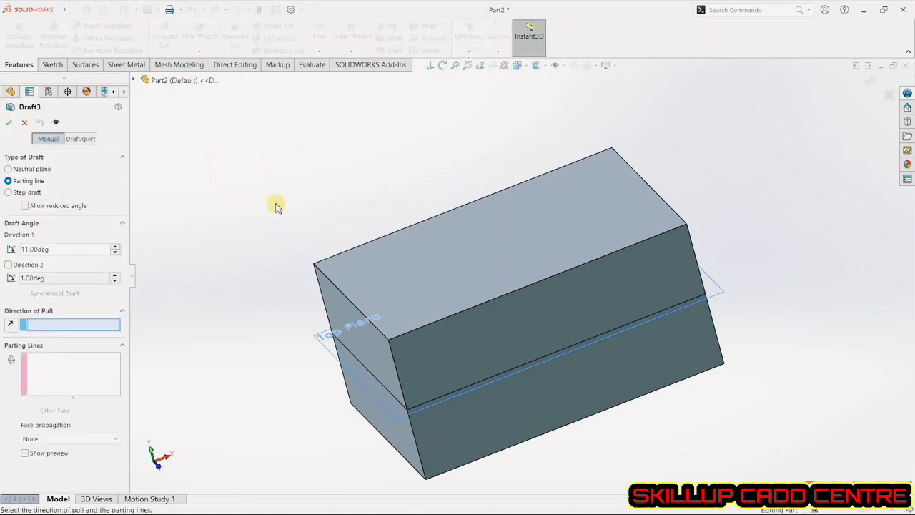
{"action": "left_click", "coordinate": [32, 195]}
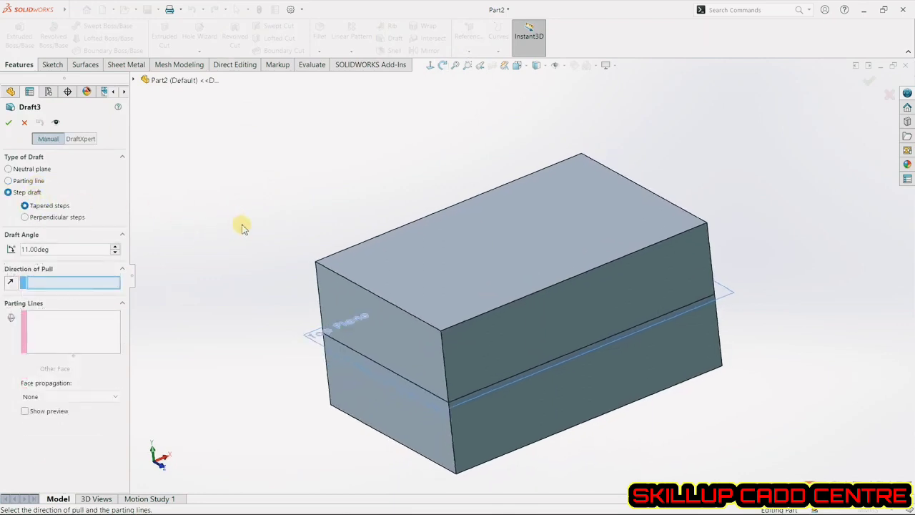
{"action": "left_click", "coordinate": [303, 333]}
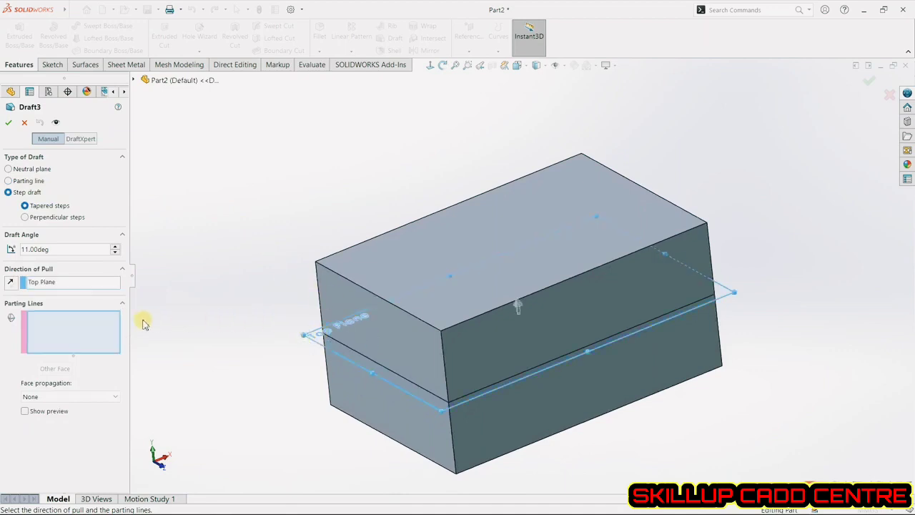
{"action": "left_click", "coordinate": [331, 342]}
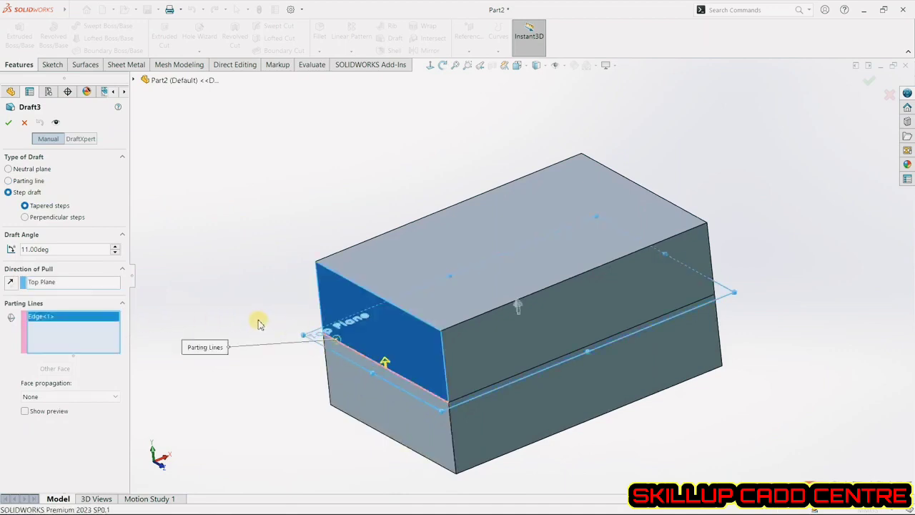
{"action": "left_click", "coordinate": [49, 412]}
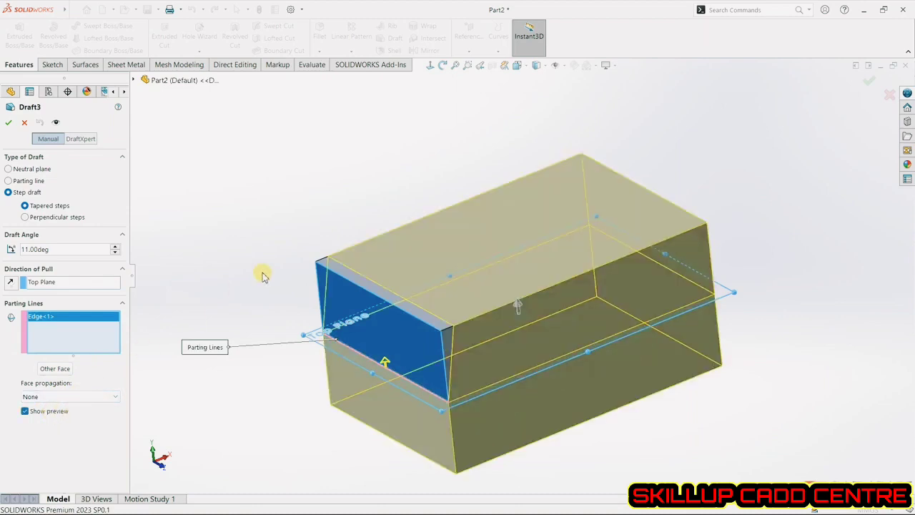
Step: Preview the step draft on the other face adjoining the parting line and return to the upper face
{"action": "left_click", "coordinate": [62, 370]}
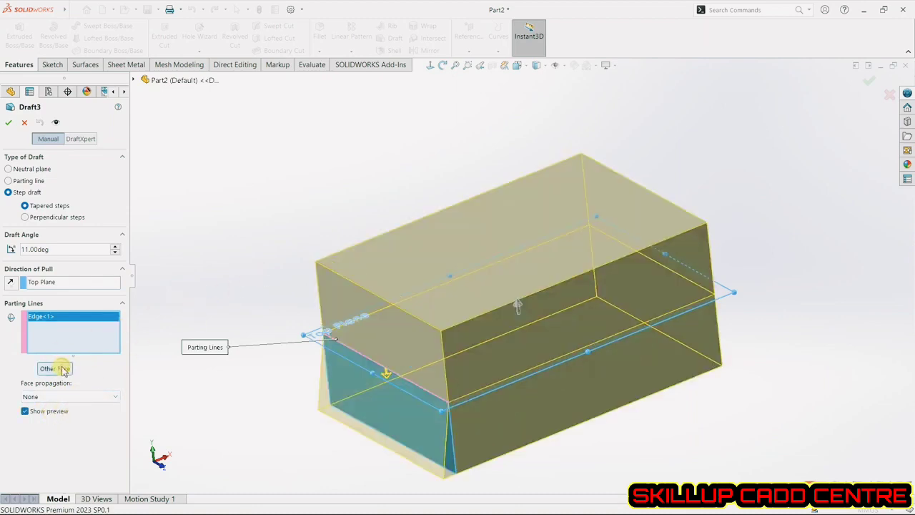
{"action": "left_click", "coordinate": [62, 370]}
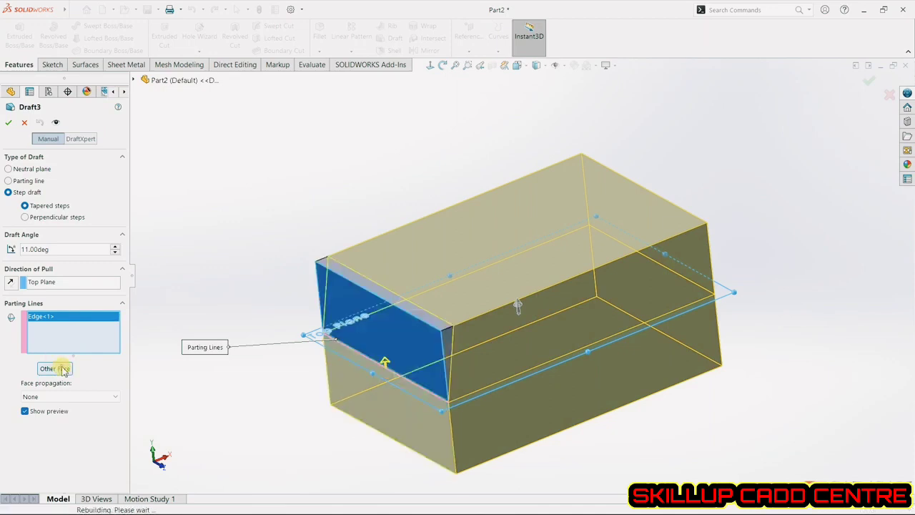
{"action": "left_click", "coordinate": [62, 370]}
{"action": "left_click", "coordinate": [62, 369]}
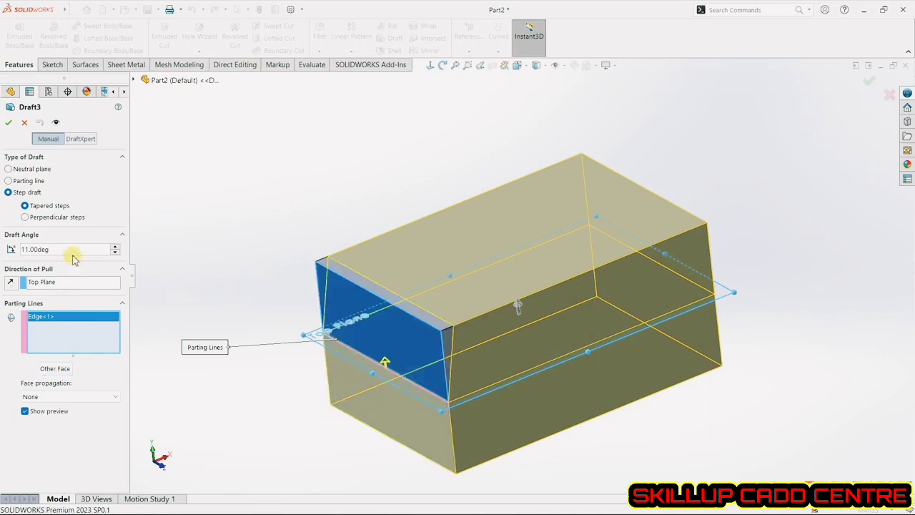
Step: Switch the step draft to perpendicular steps, add the adjacent long side's split edge as a parting line, and create the draft
{"action": "left_click", "coordinate": [67, 219]}
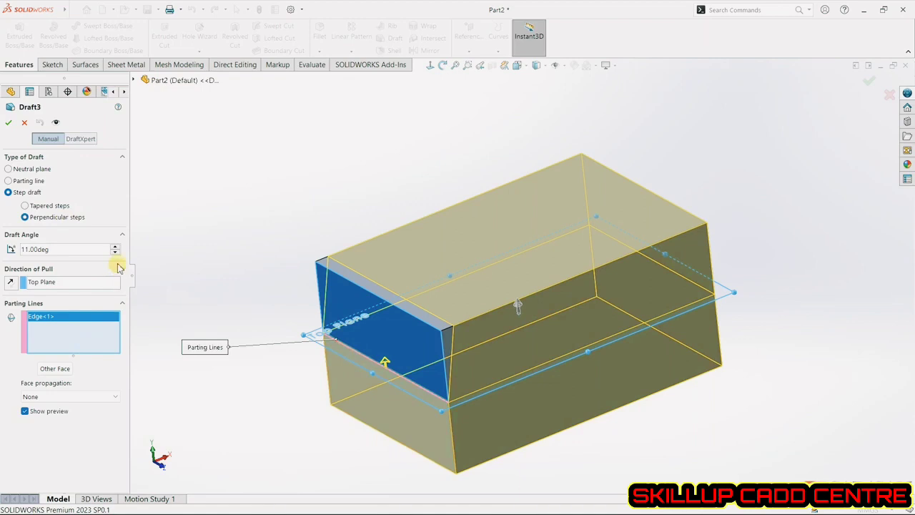
{"action": "left_click", "coordinate": [474, 397]}
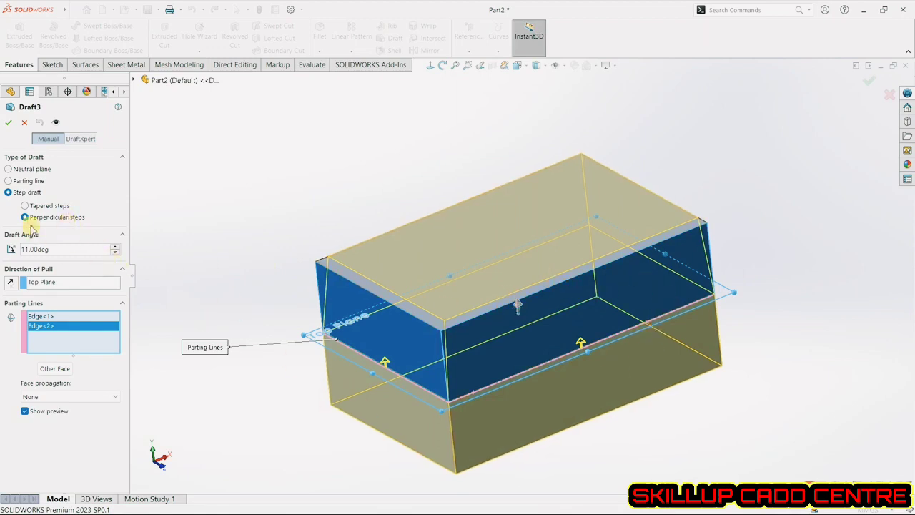
{"action": "left_click", "coordinate": [14, 123]}
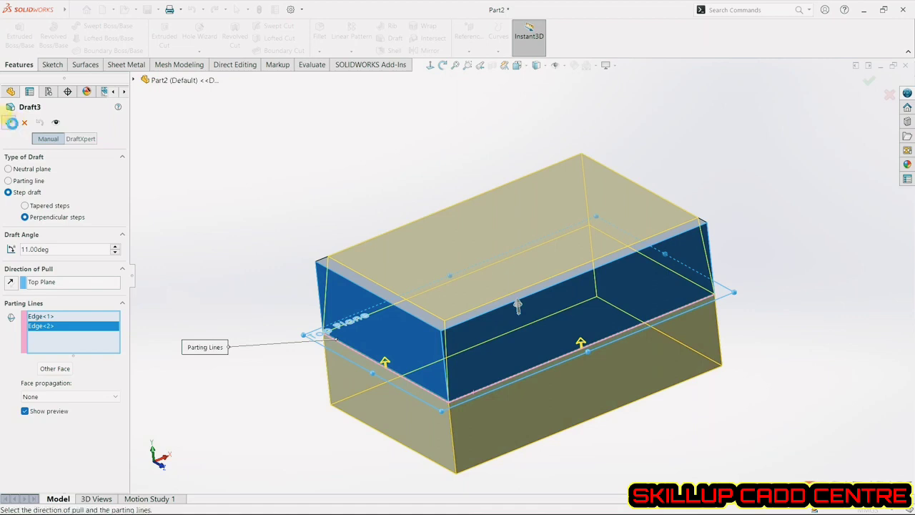
{"action": "middle_click_drag", "start_coordinate": [674, 198], "coordinate": [678, 250]}
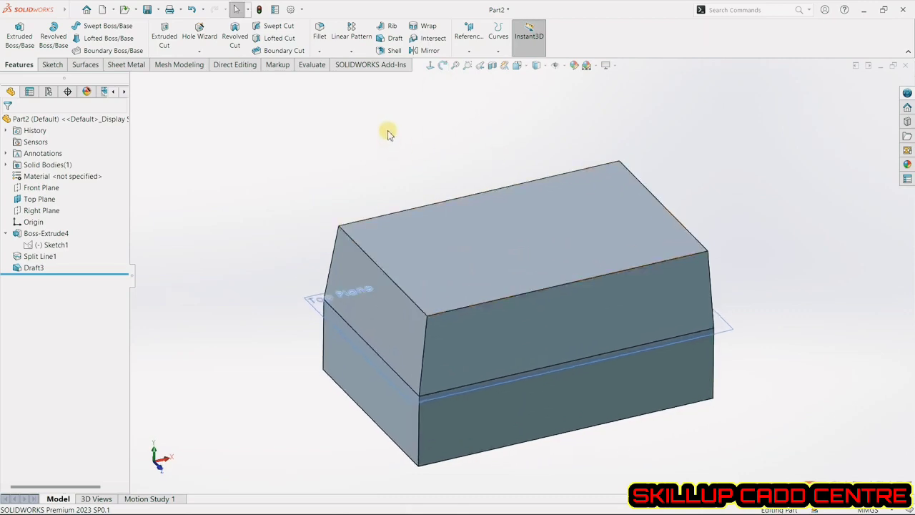
{"action": "key", "text": "F9"}
{"action": "middle_click_drag", "start_coordinate": [419, 250], "coordinate": [342, 183]}
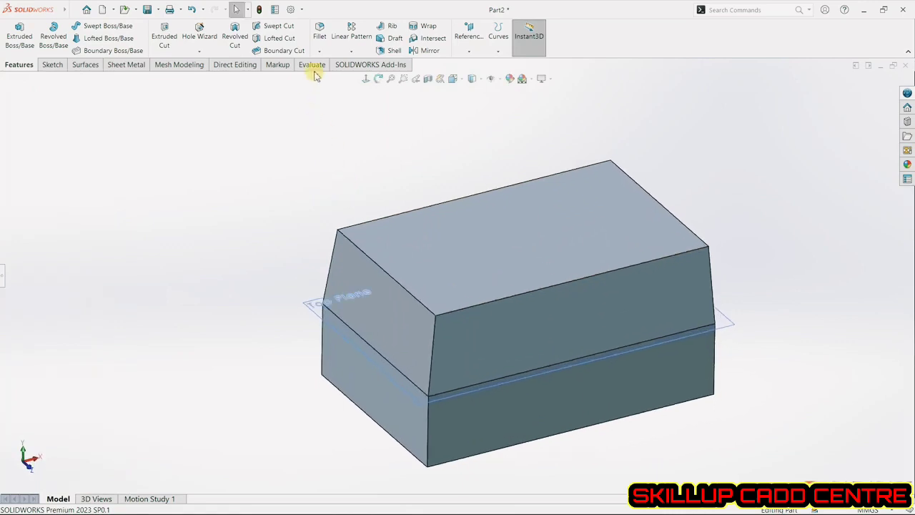
Step: Try a 10 mm constant size fillet on a short edge of the block's top face and undo it
{"action": "left_click", "coordinate": [323, 30]}
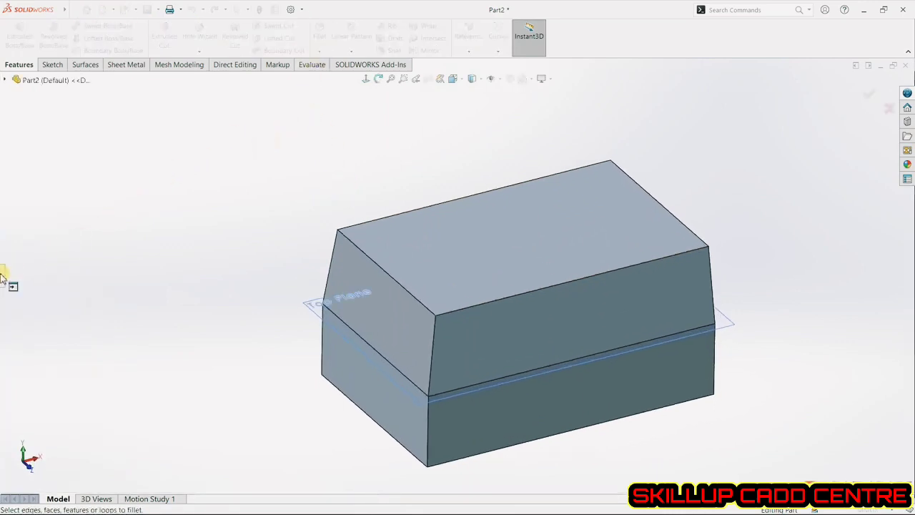
{"action": "mouse_move", "coordinate": [2, 277]}
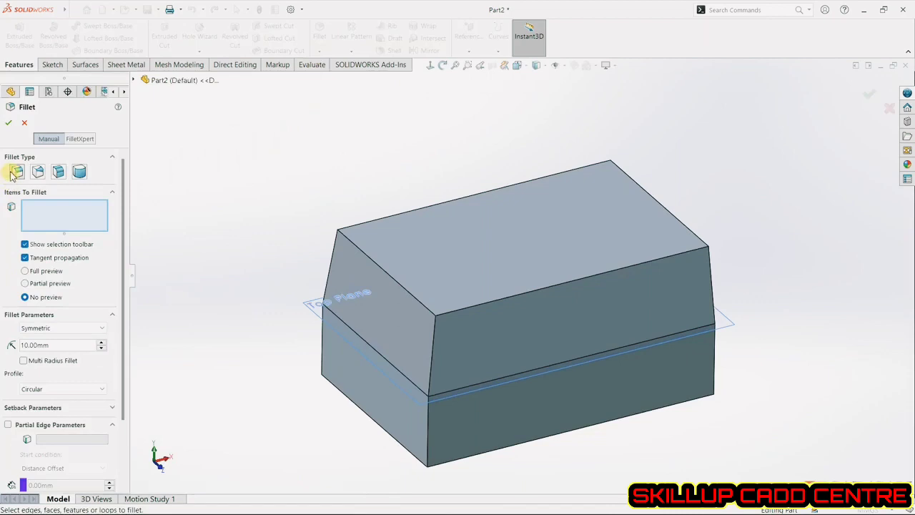
{"action": "left_click", "coordinate": [357, 246]}
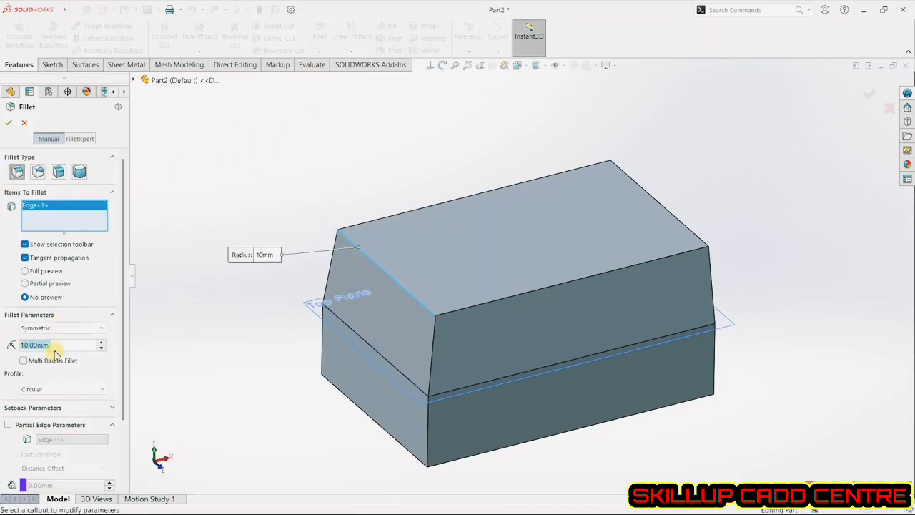
{"action": "left_click", "coordinate": [9, 126]}
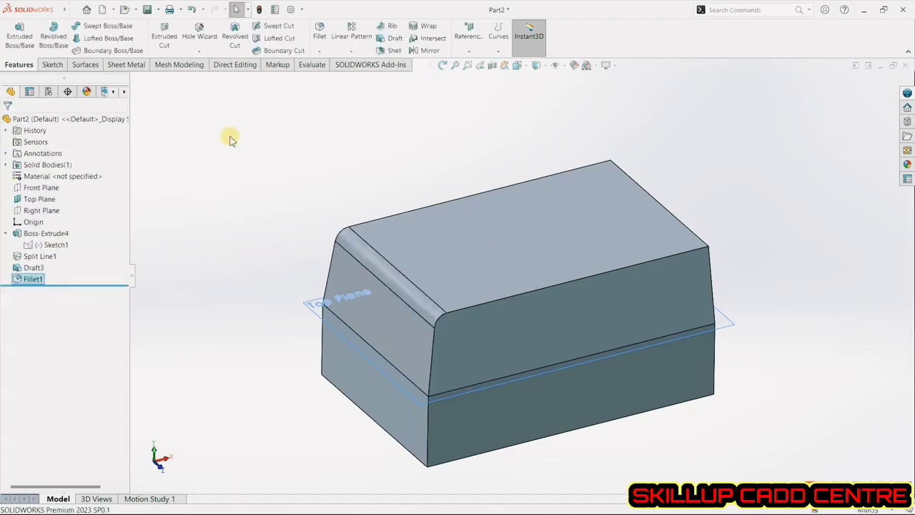
{"action": "left_click", "coordinate": [192, 10]}
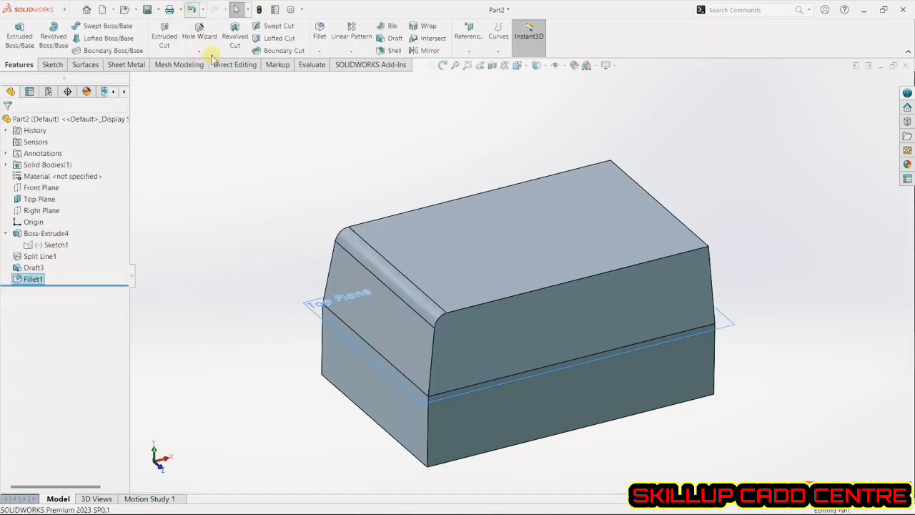
Step: Set up a variable size fillet on the top face's front long edge, with radii of 10 mm at its right end and 5 mm at its left end
{"action": "left_click", "coordinate": [319, 40]}
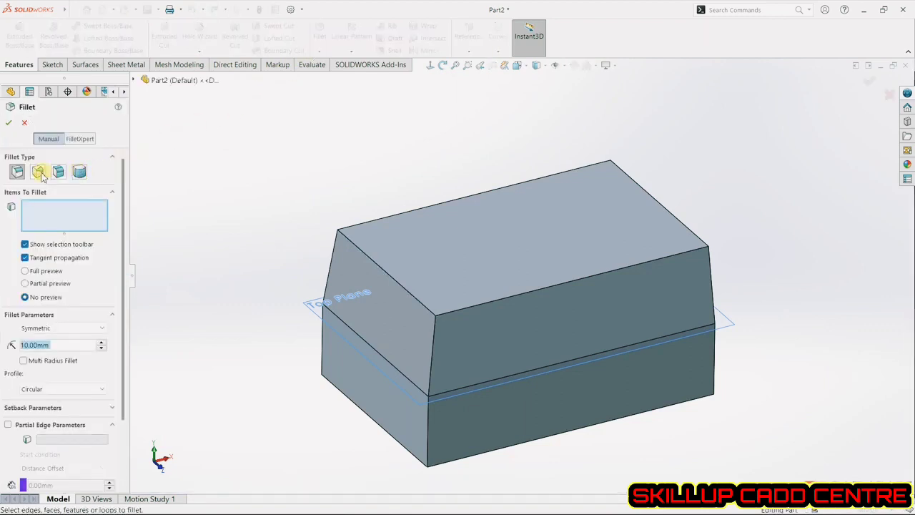
{"action": "left_click", "coordinate": [40, 174]}
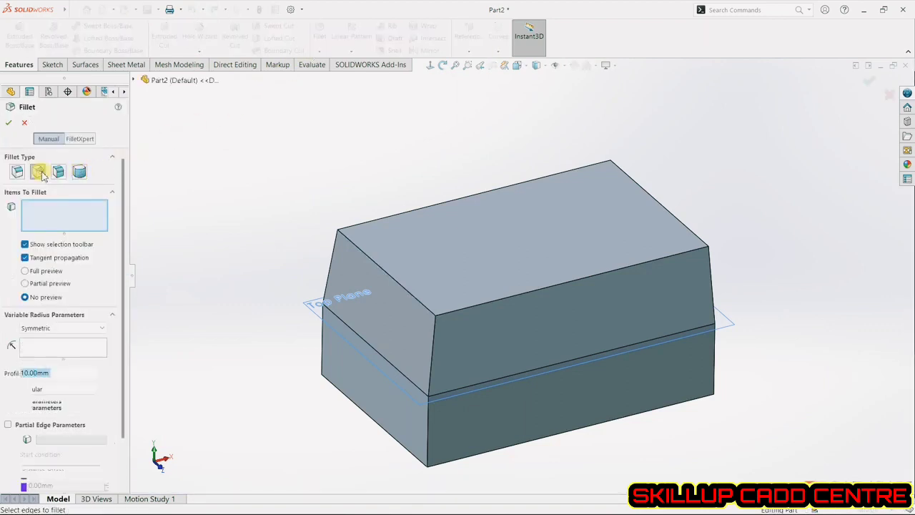
{"action": "left_click", "coordinate": [496, 301]}
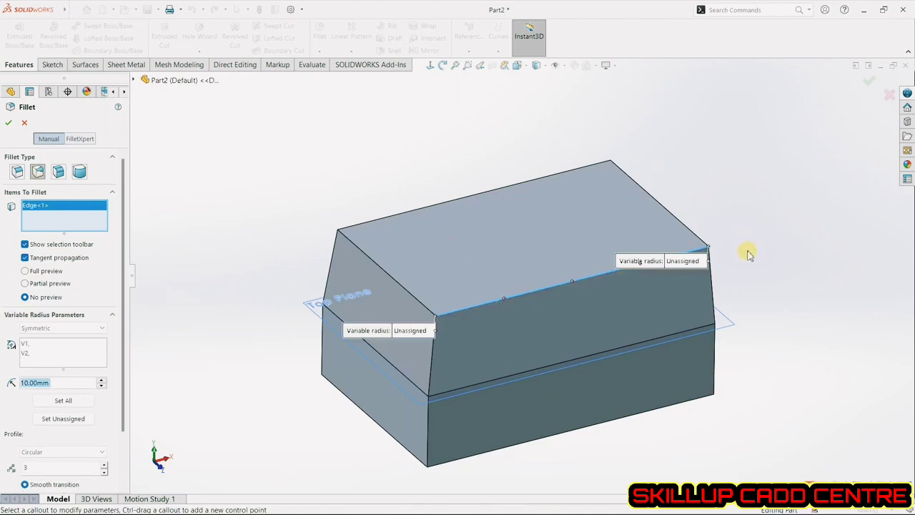
{"action": "left_click", "coordinate": [683, 261]}
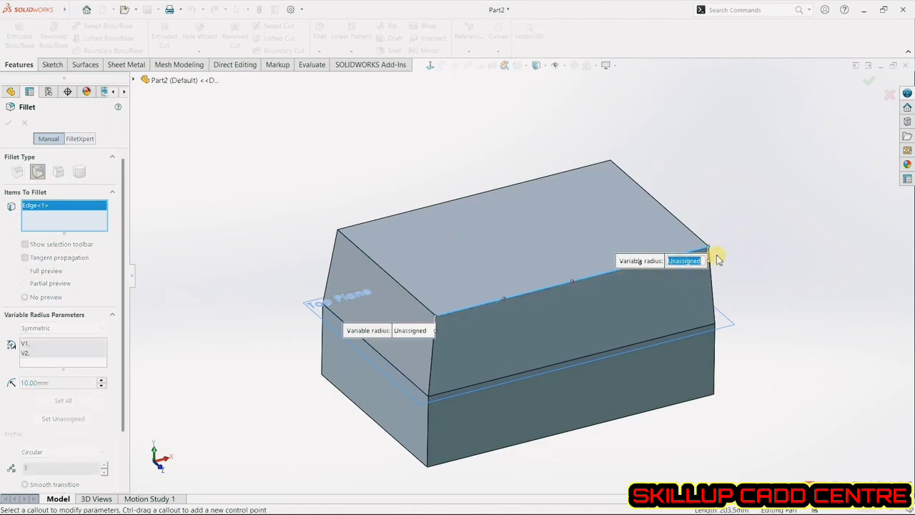
{"action": "type", "text": "10"}
{"action": "key", "text": "Return"}
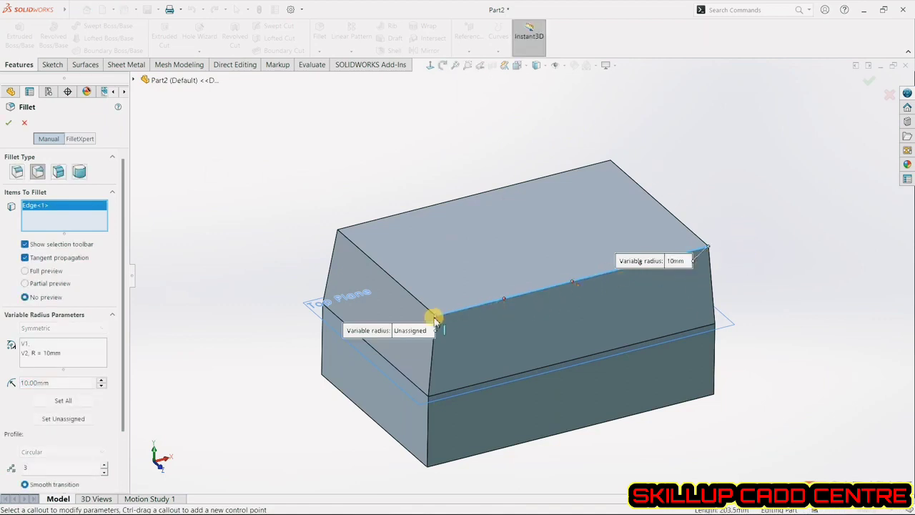
{"action": "left_click", "coordinate": [419, 333]}
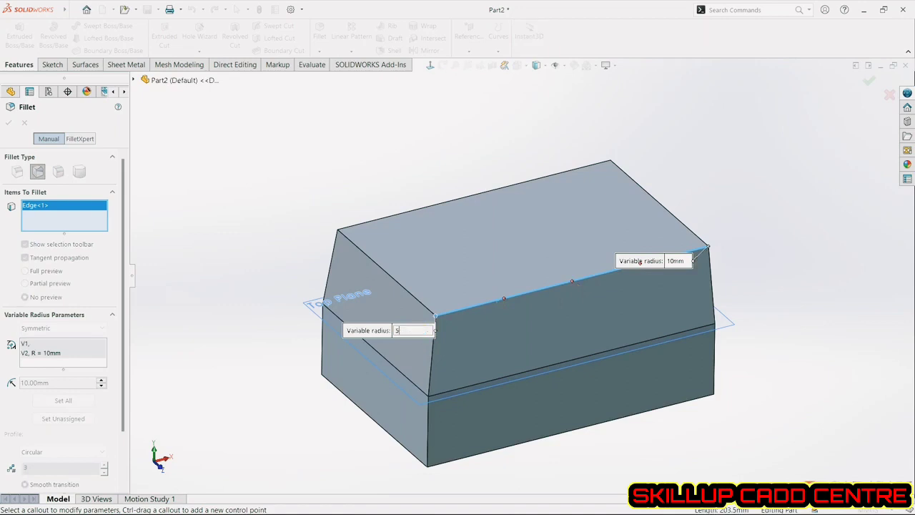
{"action": "type", "text": "5"}
{"action": "key", "text": "Return"}
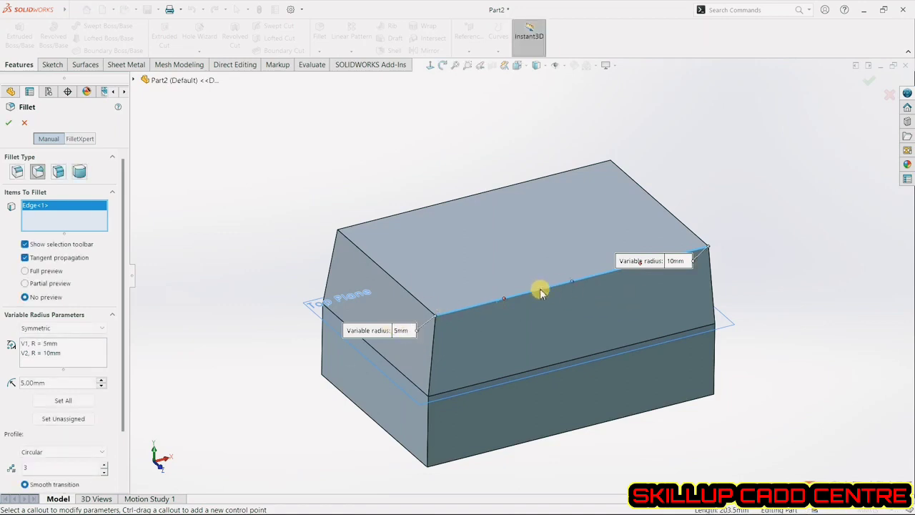
Step: Add an intermediate control point with a 20 mm radius at 65% along the edge and create the variable size fillet
{"action": "left_click", "coordinate": [504, 301]}
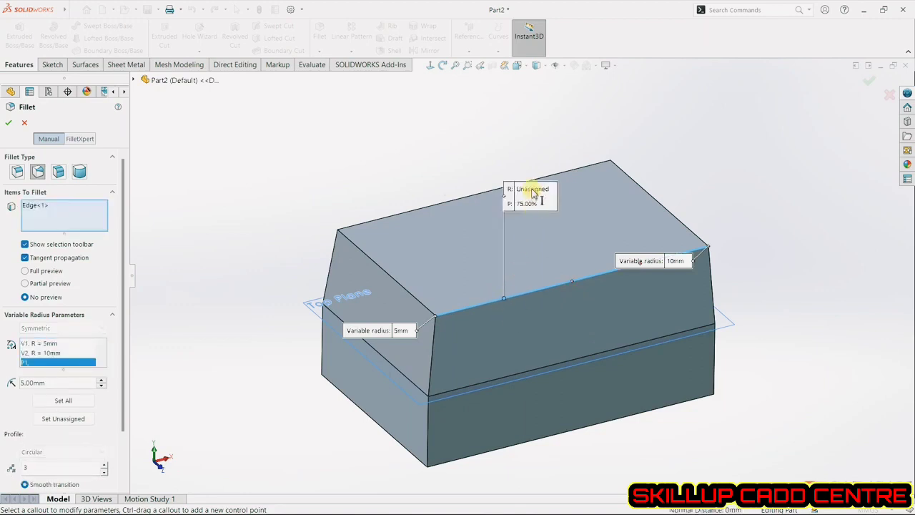
{"action": "left_click", "coordinate": [533, 190]}
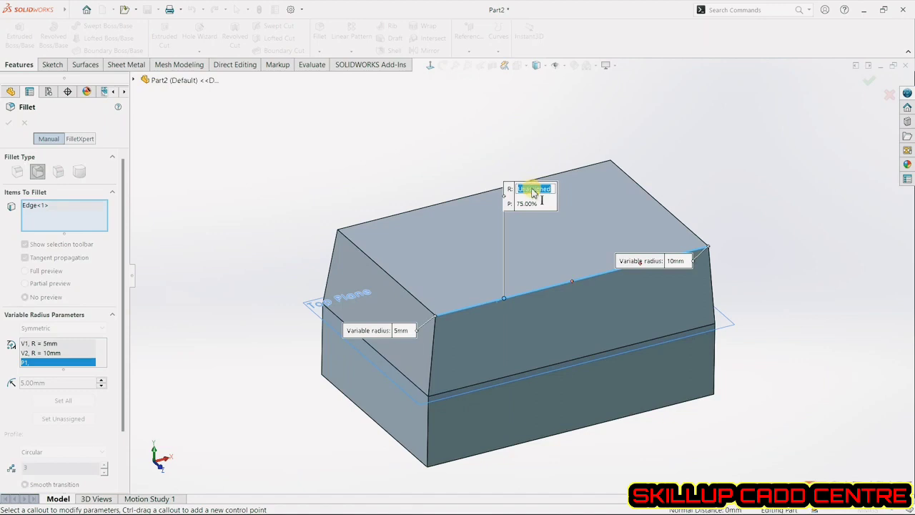
{"action": "type", "text": "20"}
{"action": "key", "text": "Return"}
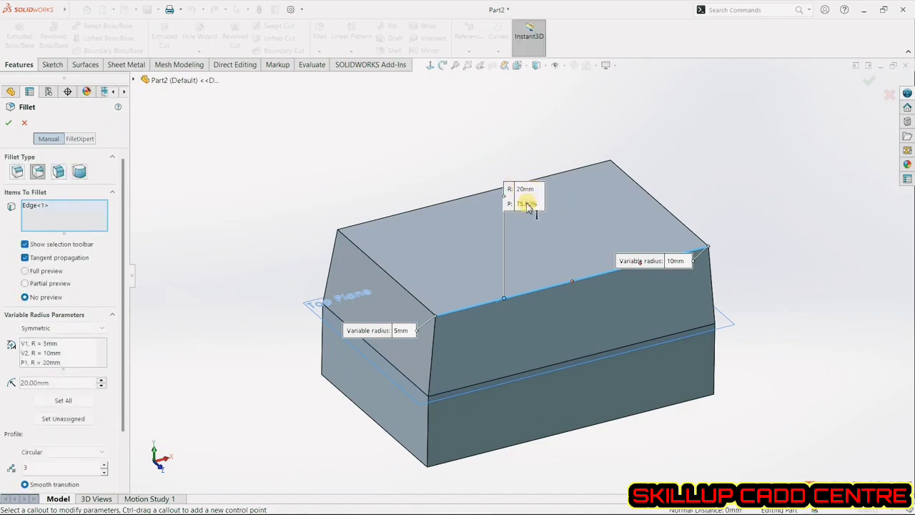
{"action": "left_click", "coordinate": [527, 204]}
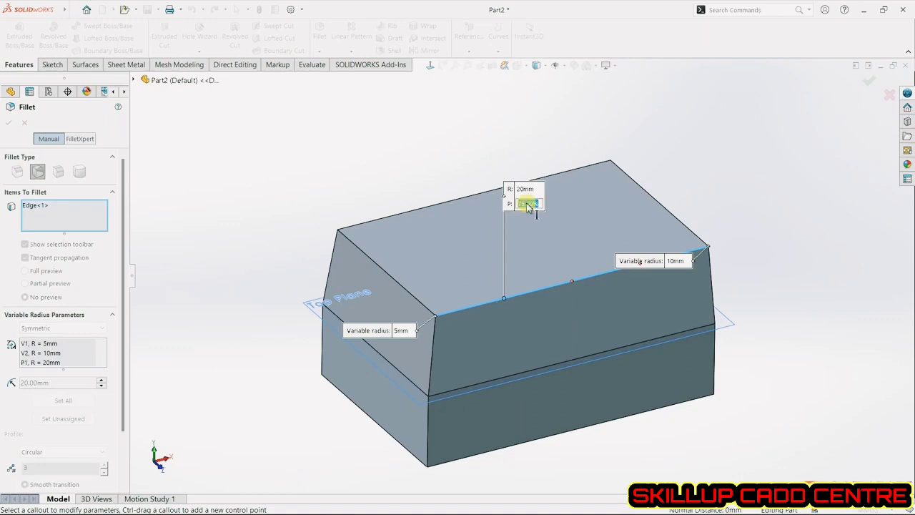
{"action": "type", "text": "65"}
{"action": "key", "text": "Return"}
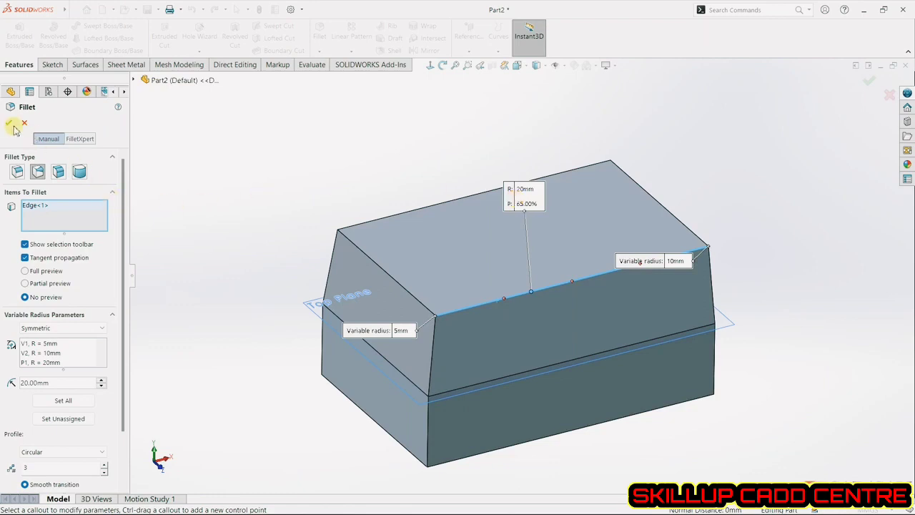
{"action": "left_click", "coordinate": [9, 124]}
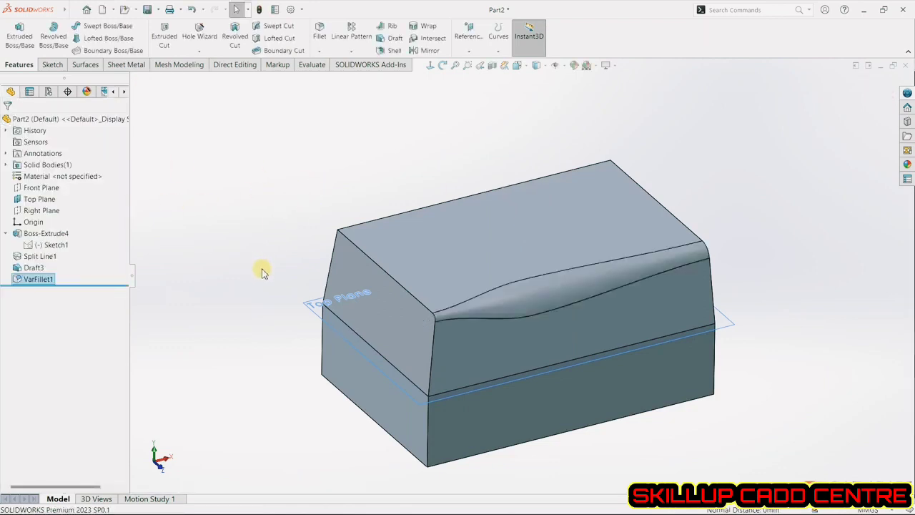
{"action": "mouse_move", "coordinate": [262, 272]}
{"action": "middle_mouse_down"}
{"action": "mouse_move", "coordinate": [209, 228]}
{"action": "mouse_move", "coordinate": [248, 275]}
{"action": "middle_mouse_up"}
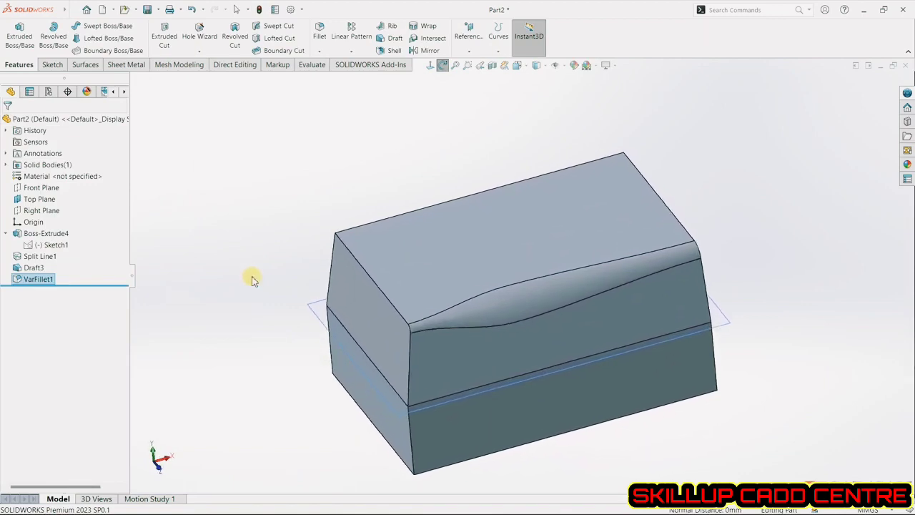
Step: Undo the variable size fillet and the step draft, and delete the split line feature from the block
{"action": "left_click", "coordinate": [191, 10]}
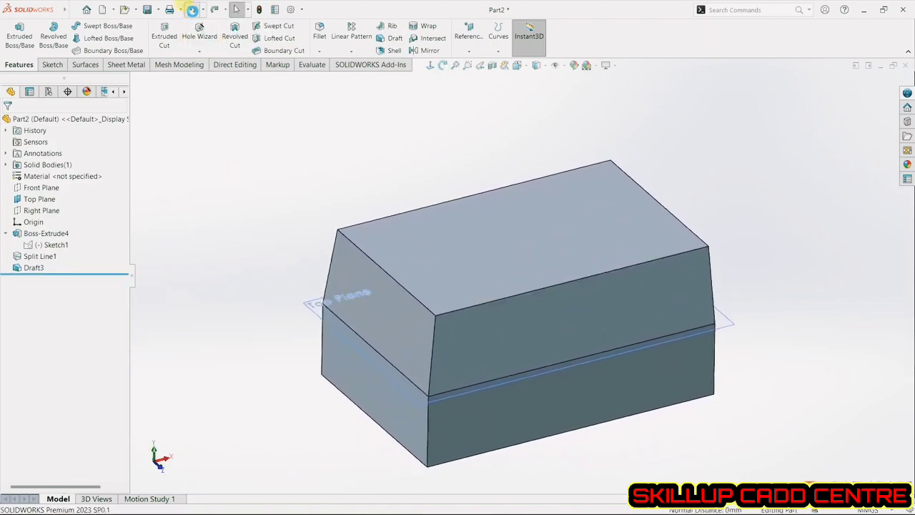
{"action": "left_click", "coordinate": [191, 10]}
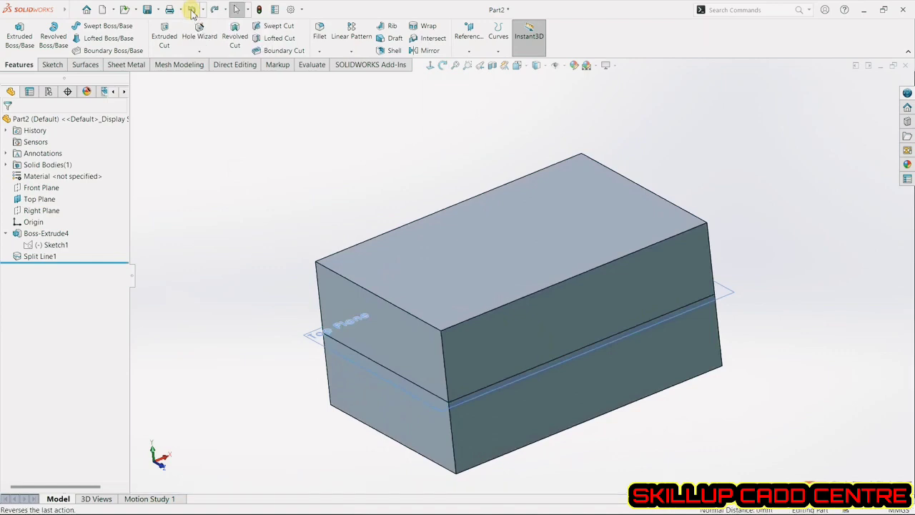
{"action": "left_click", "coordinate": [41, 256]}
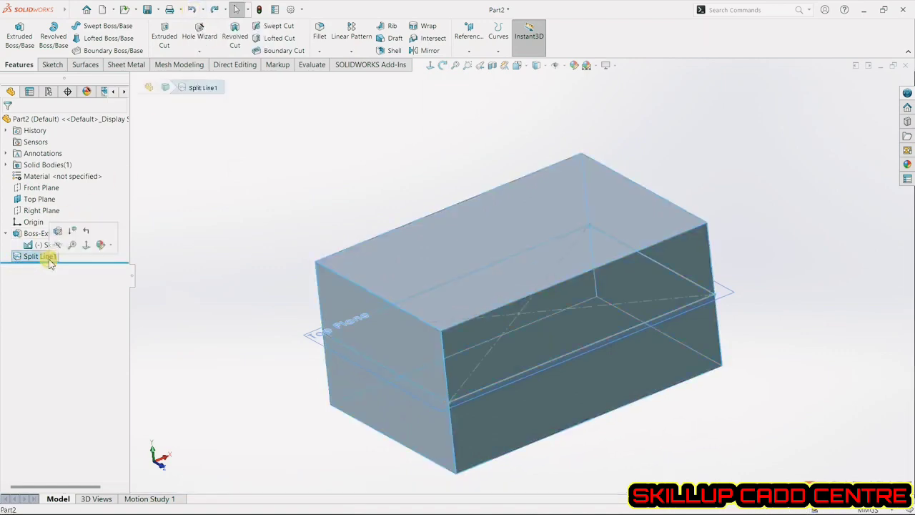
{"action": "right_click", "coordinate": [50, 262]}
{"action": "left_click", "coordinate": [73, 315]}
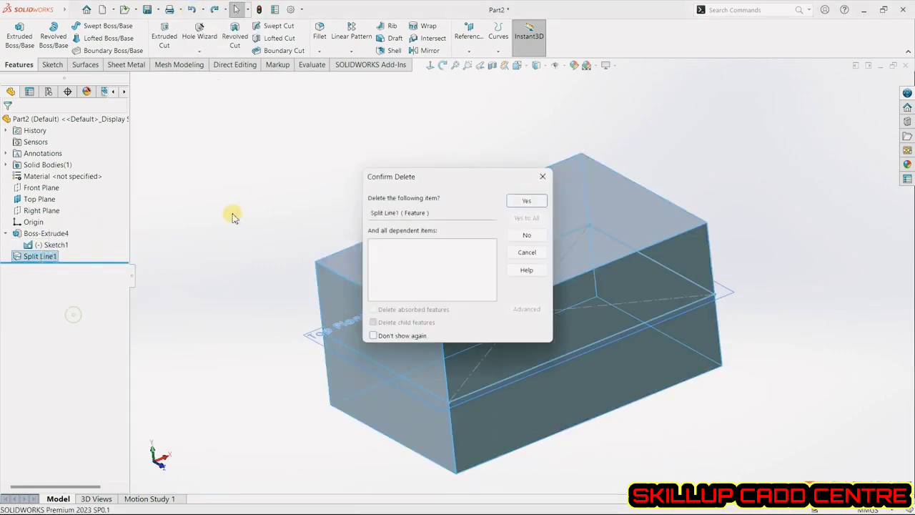
{"action": "left_click", "coordinate": [510, 201]}
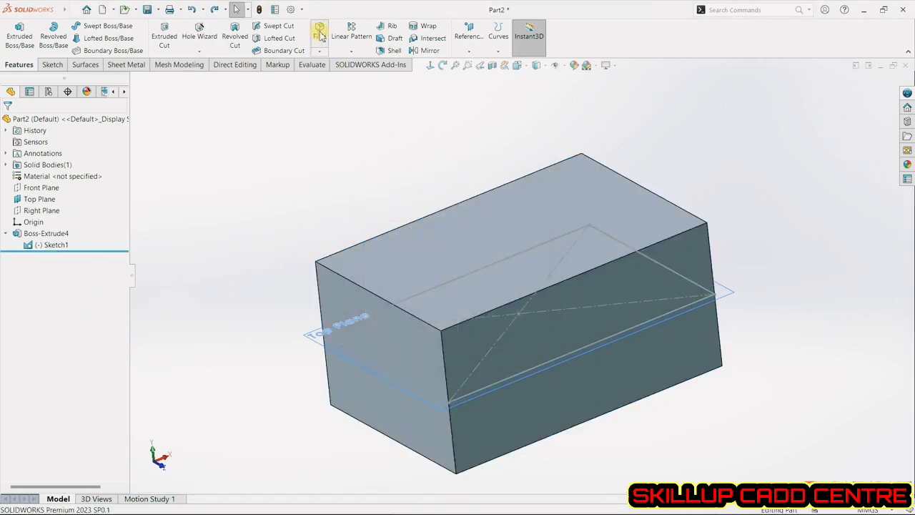
Step: Create a full round fillet with the block's left short side as the center face and its two adjoining long sides as side faces
{"action": "left_click", "coordinate": [319, 32]}
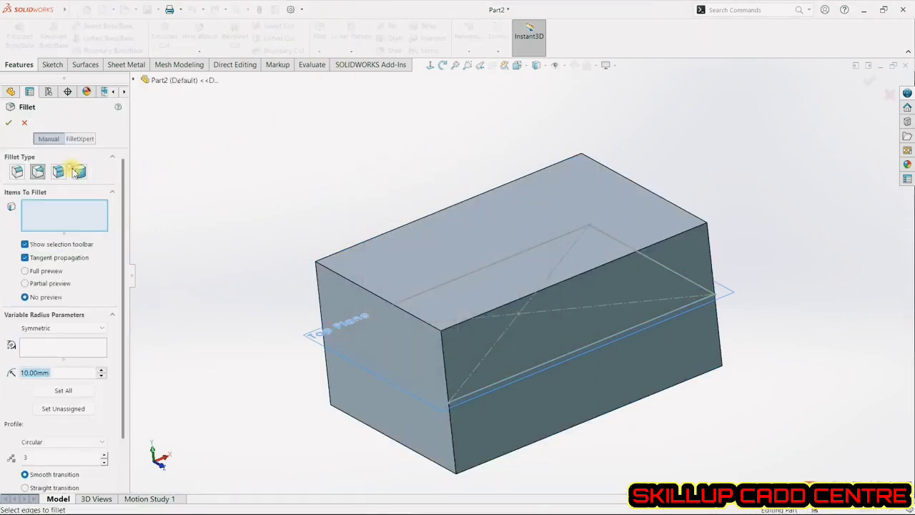
{"action": "left_click", "coordinate": [77, 172]}
{"action": "left_click", "coordinate": [491, 362]}
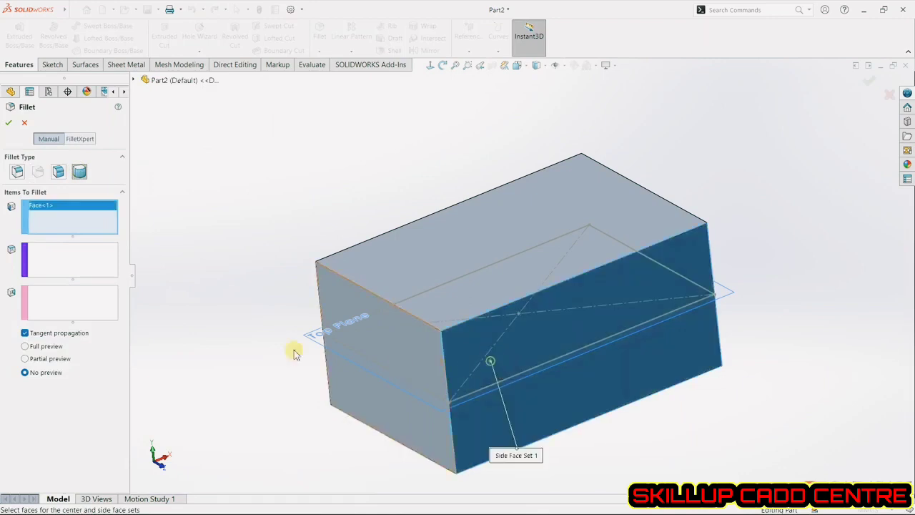
{"action": "left_click", "coordinate": [70, 259]}
{"action": "left_click", "coordinate": [389, 342]}
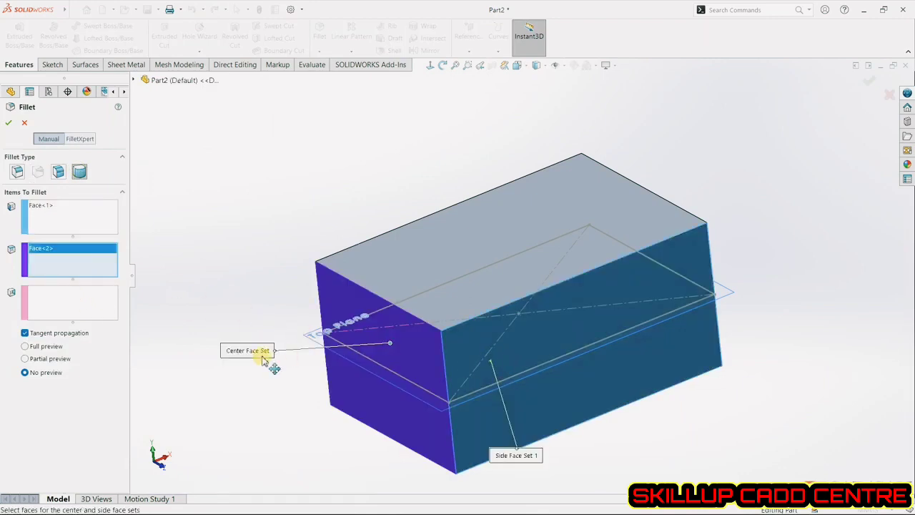
{"action": "middle_click_drag", "start_coordinate": [264, 361], "coordinate": [238, 345]}
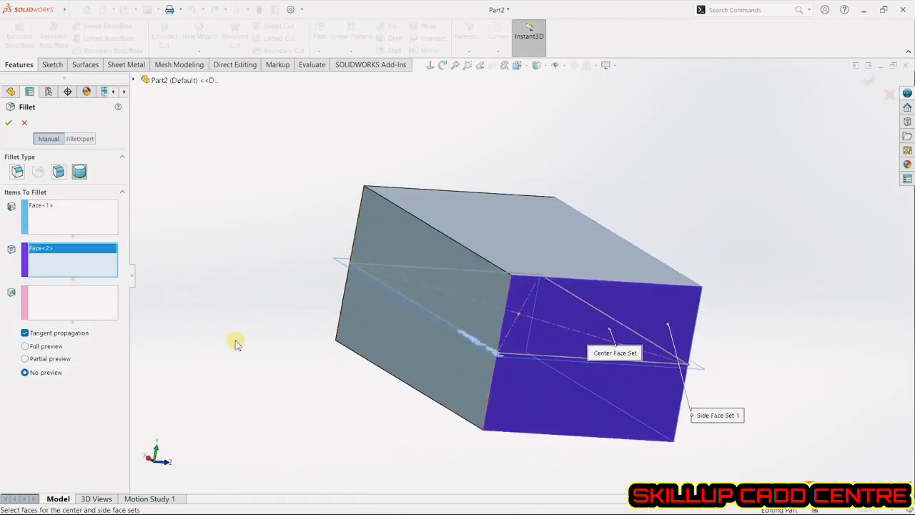
{"action": "left_click", "coordinate": [113, 306]}
{"action": "left_click", "coordinate": [393, 319]}
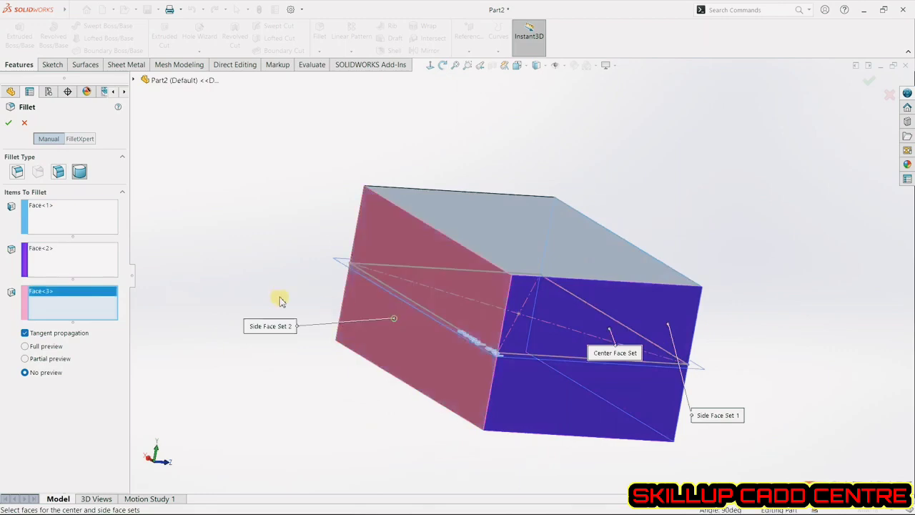
{"action": "left_click", "coordinate": [10, 123]}
{"action": "middle_click_drag", "start_coordinate": [591, 310], "coordinate": [607, 345]}
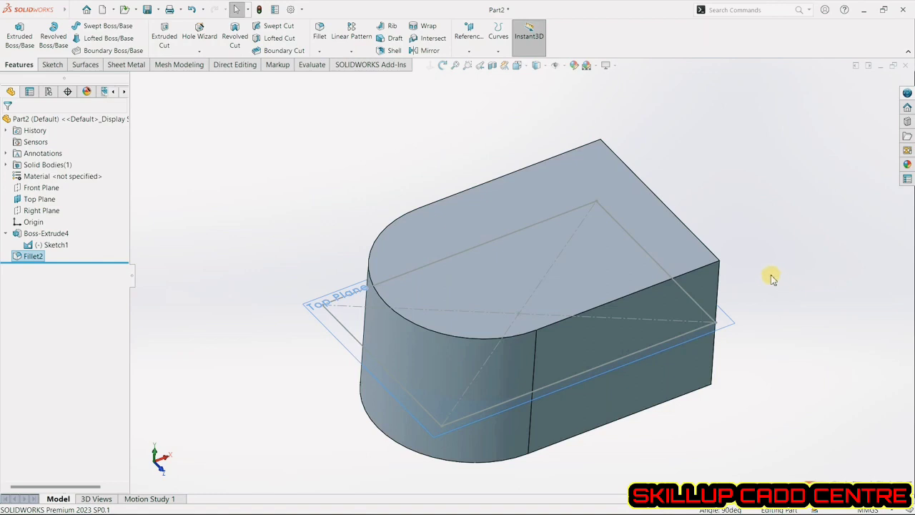
Step: Sketch a circle of about 51 mm radius near the middle of the block's top face and close the sketch
{"action": "left_click", "coordinate": [57, 65]}
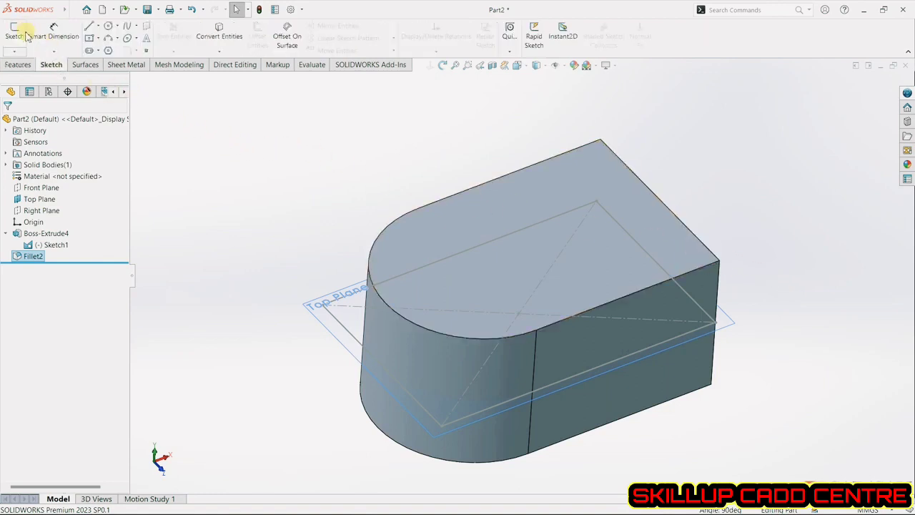
{"action": "left_click", "coordinate": [110, 28]}
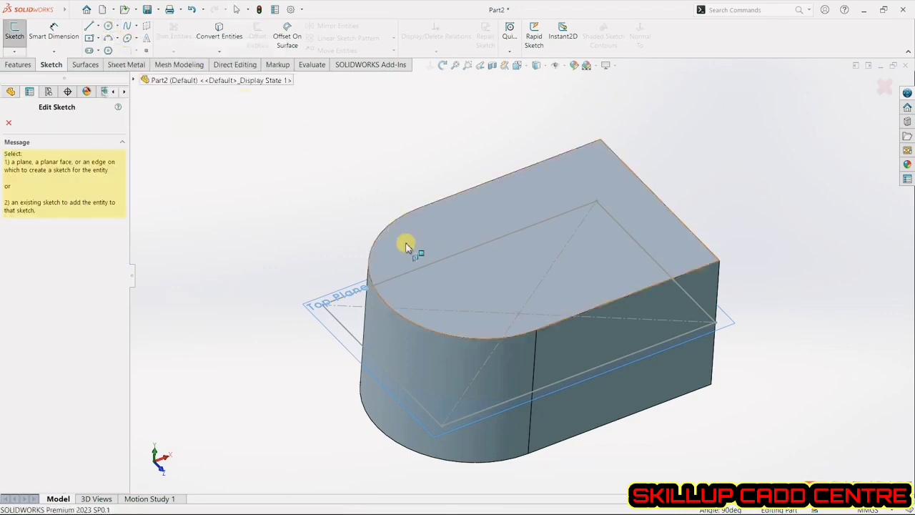
{"action": "left_click", "coordinate": [500, 272]}
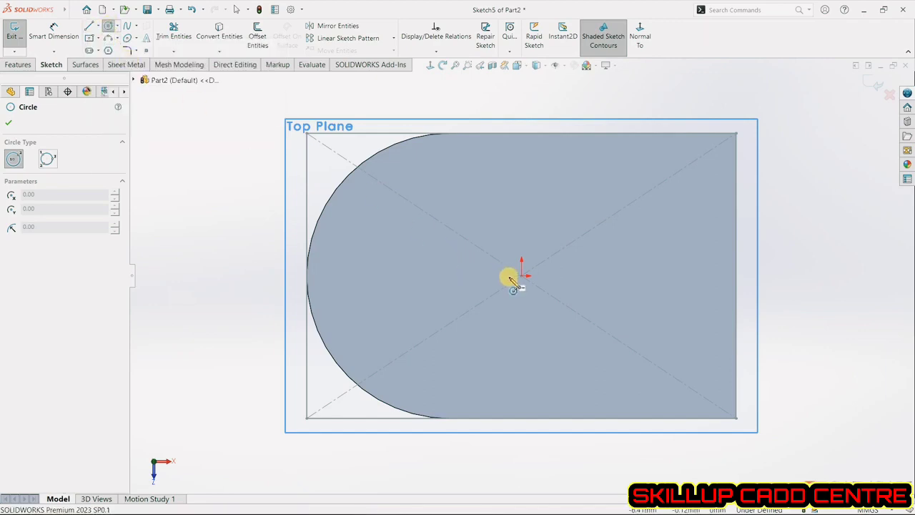
{"action": "left_click", "coordinate": [486, 283]}
{"action": "left_click", "coordinate": [518, 189]}
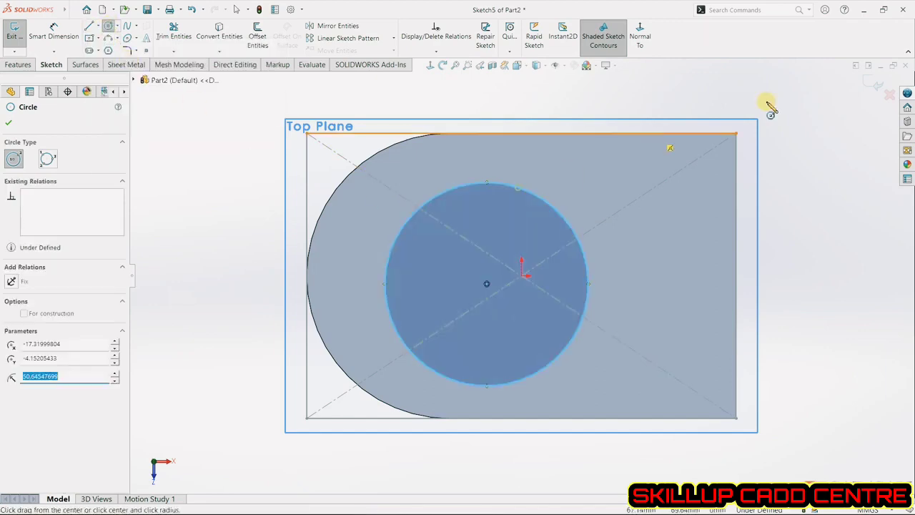
{"action": "left_click", "coordinate": [875, 84]}
Step: Extrude the circle 105 mm upward as a blind boss merged with the block
{"action": "middle_click_drag", "start_coordinate": [429, 265], "coordinate": [429, 195]}
{"action": "left_click", "coordinate": [18, 64]}
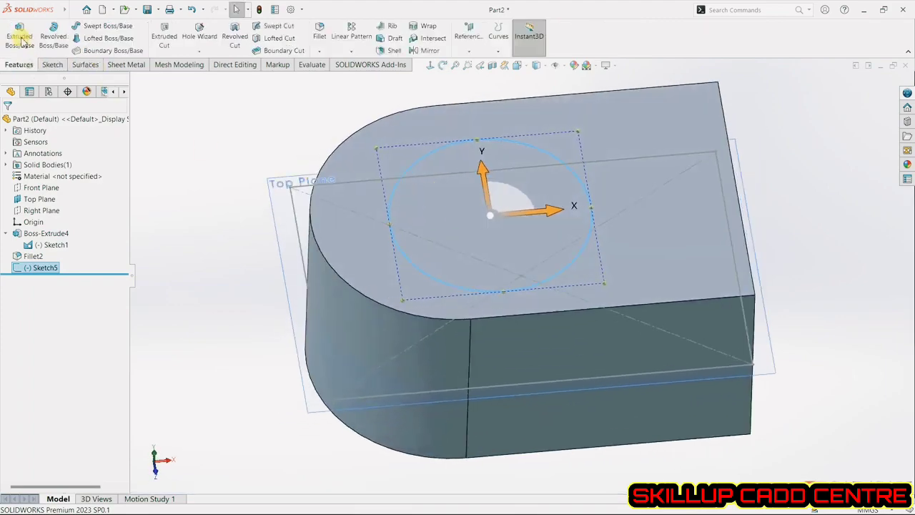
{"action": "left_click", "coordinate": [20, 39]}
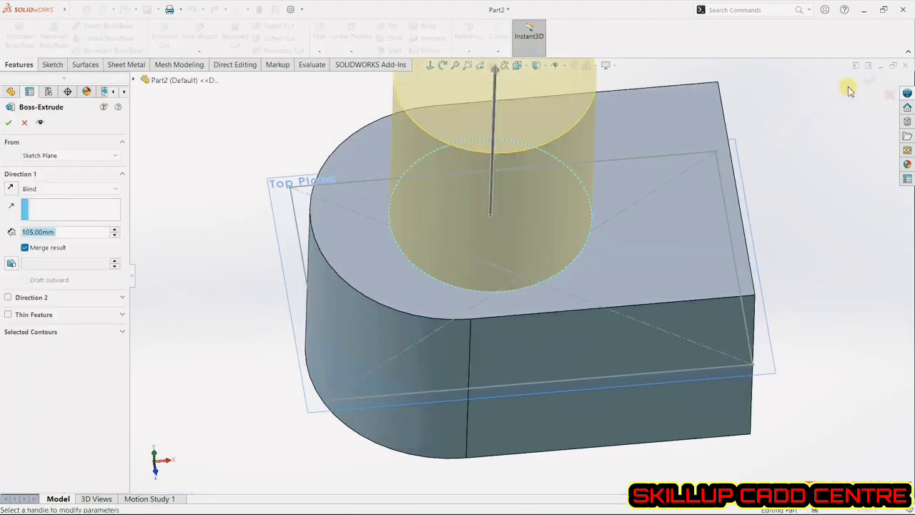
{"action": "left_click", "coordinate": [868, 82]}
{"action": "key", "text": "f"}
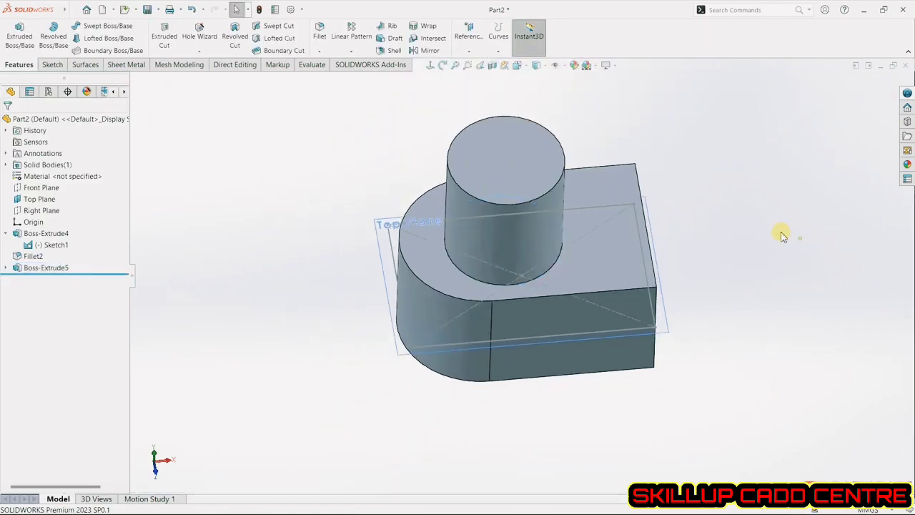
Step: Create a face fillet of 10 mm radius between the cylindrical boss's side face and the block's top face
{"action": "scroll", "coordinate": [671, 206], "scroll_direction": "down", "scroll_amount": 4}
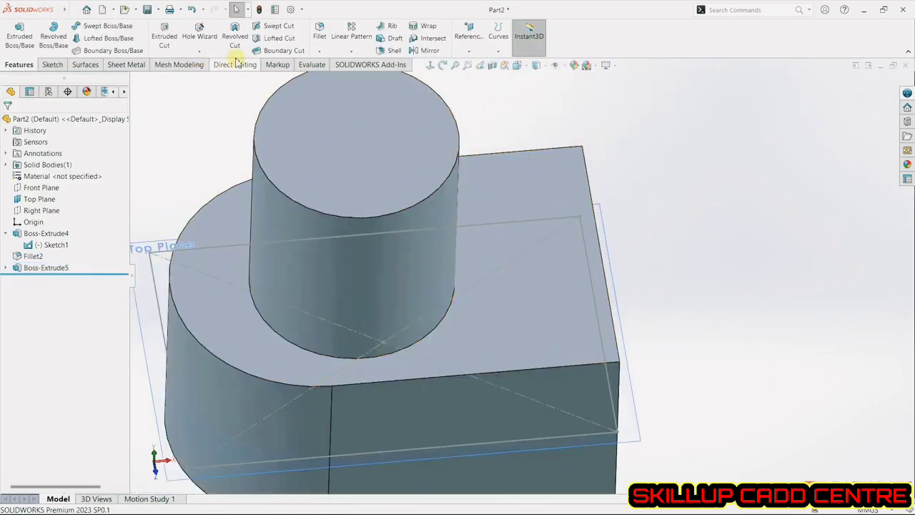
{"action": "left_click", "coordinate": [319, 32]}
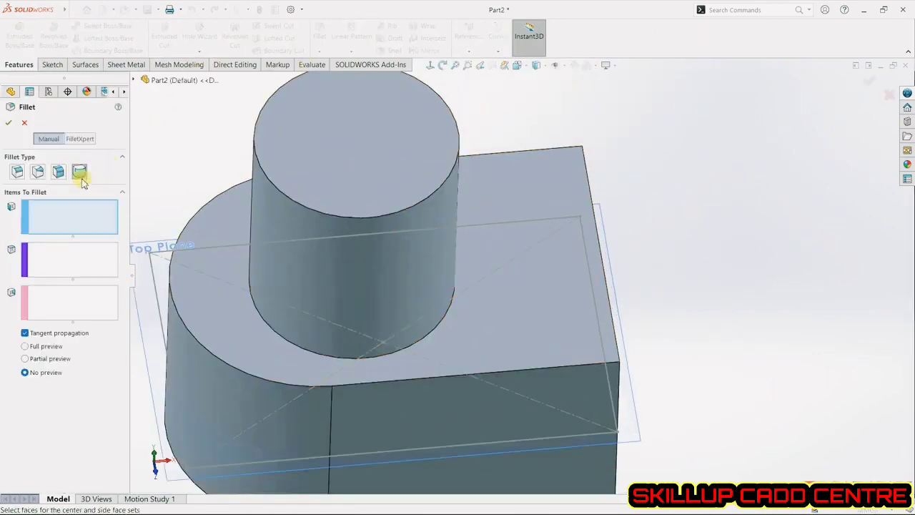
{"action": "left_click", "coordinate": [60, 173]}
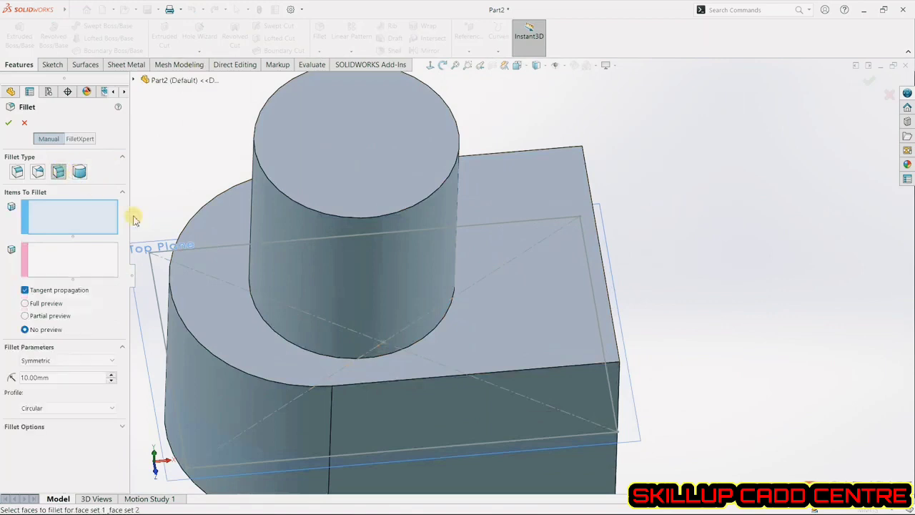
{"action": "left_click", "coordinate": [422, 247]}
{"action": "left_click", "coordinate": [64, 264]}
{"action": "left_click", "coordinate": [562, 295]}
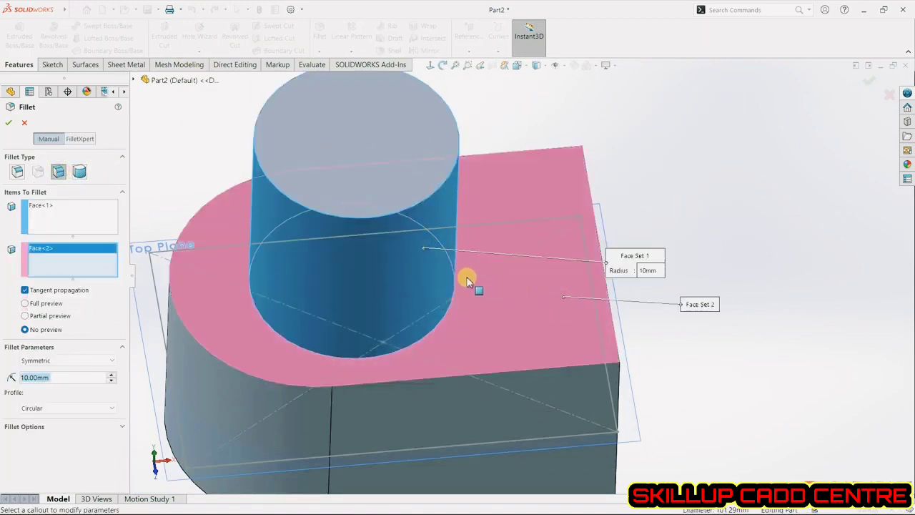
{"action": "left_click", "coordinate": [11, 124]}
{"action": "middle_click_drag", "start_coordinate": [758, 360], "coordinate": [751, 317]}
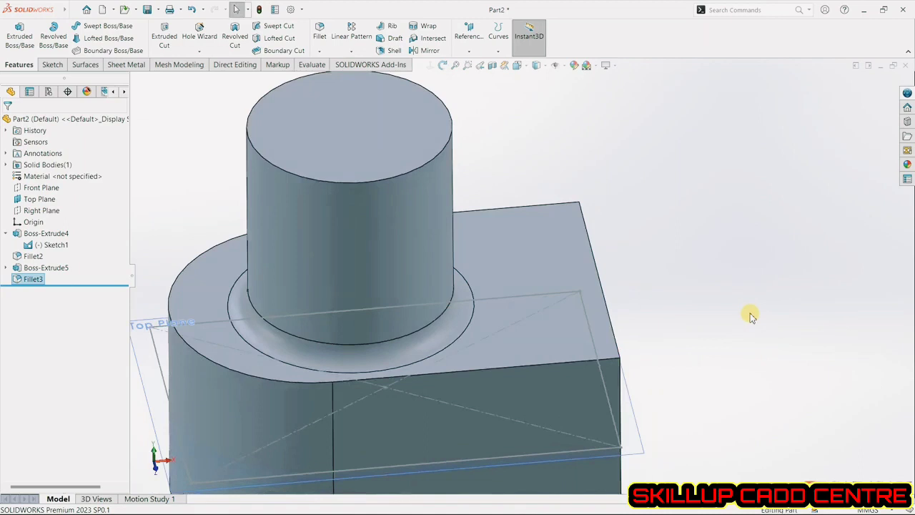
Step: Undo the face fillet, the cylindrical boss and its circle sketch, leaving only the rounded block
{"action": "key", "text": "ctrl+z"}
{"action": "key", "text": "ctrl+z"}
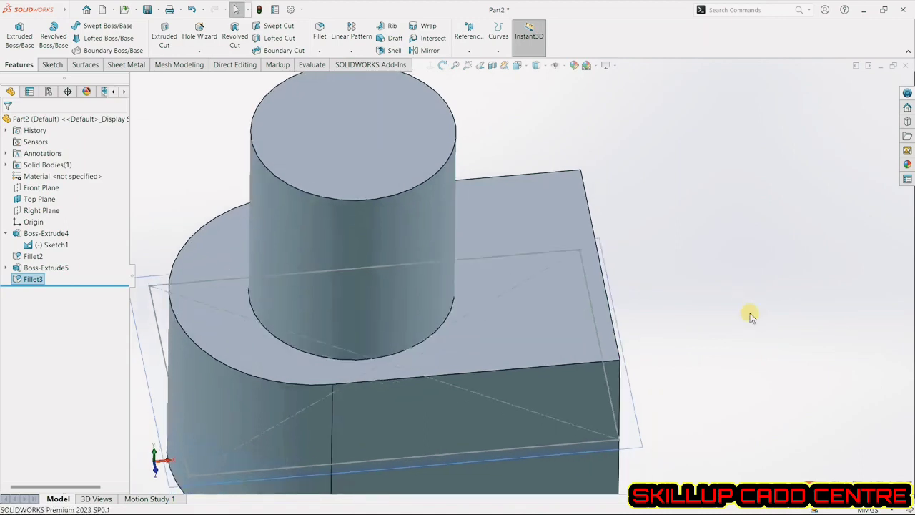
{"action": "key", "text": "ctrl+z"}
{"action": "key", "text": "ctrl+z"}
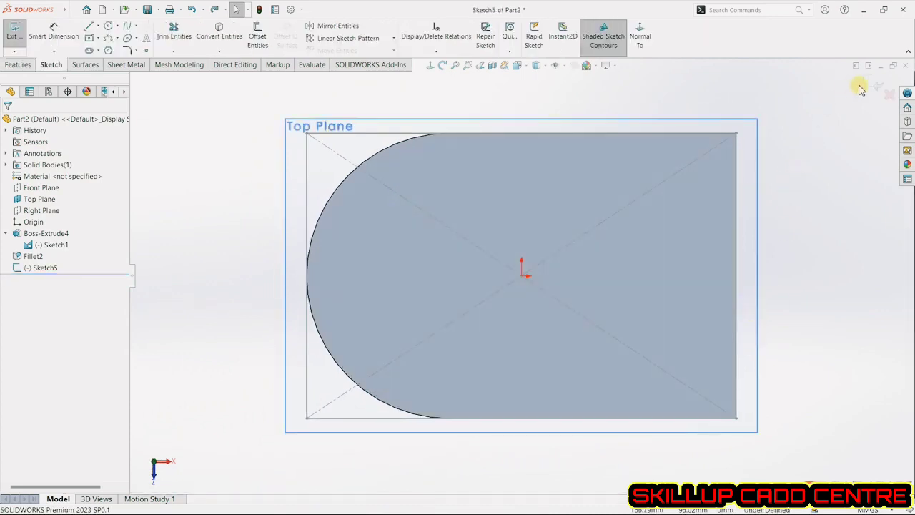
{"action": "key", "text": "ctrl+z"}
{"action": "mouse_move", "coordinate": [772, 239]}
{"action": "middle_mouse_down"}
{"action": "mouse_move", "coordinate": [667, 224]}
{"action": "mouse_move", "coordinate": [694, 194]}
{"action": "middle_mouse_up"}
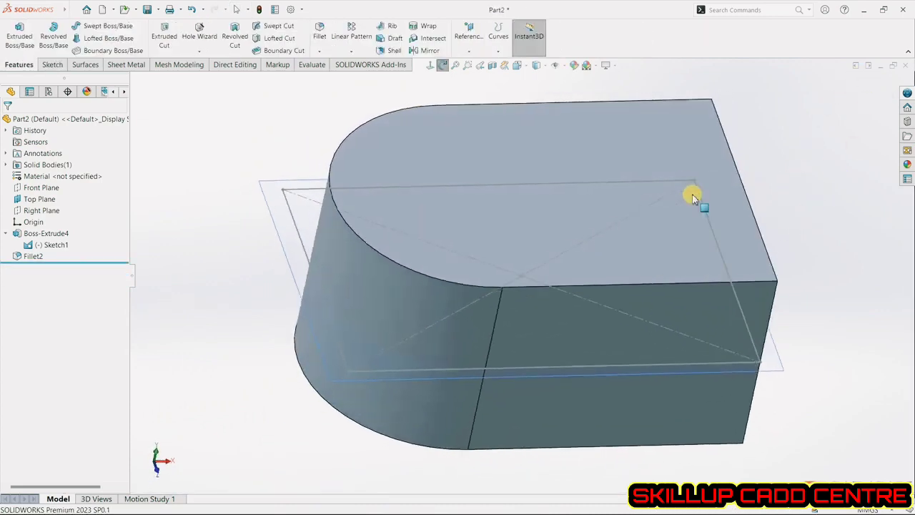
Step: On the Front Plane, sketch two circles centered on the block's top edge, with radii of about 16 mm and 18 mm
{"action": "left_click", "coordinate": [42, 188]}
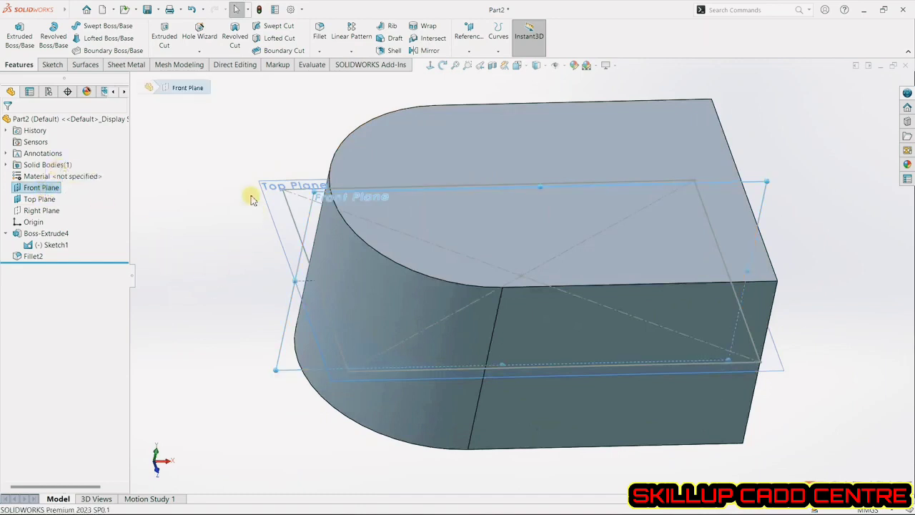
{"action": "left_click", "coordinate": [53, 64]}
{"action": "left_click", "coordinate": [14, 32]}
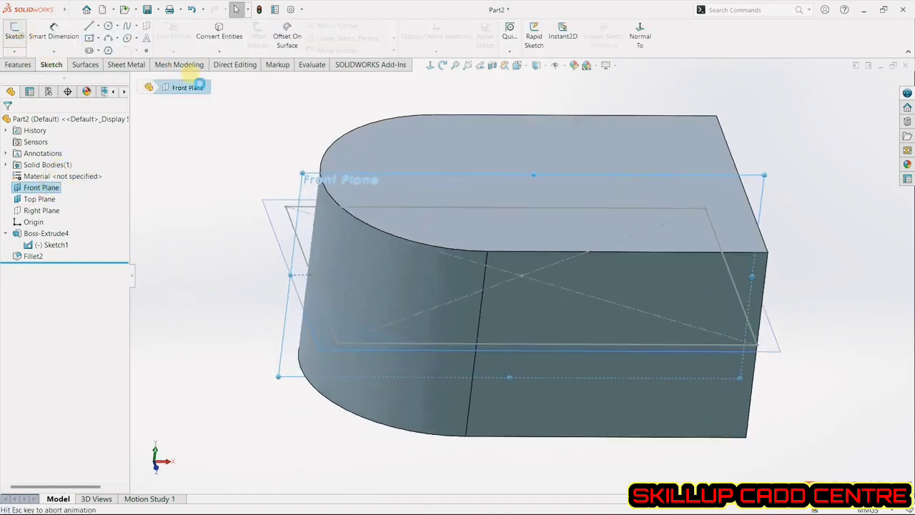
{"action": "scroll", "coordinate": [583, 98], "scroll_direction": "down", "scroll_amount": 3}
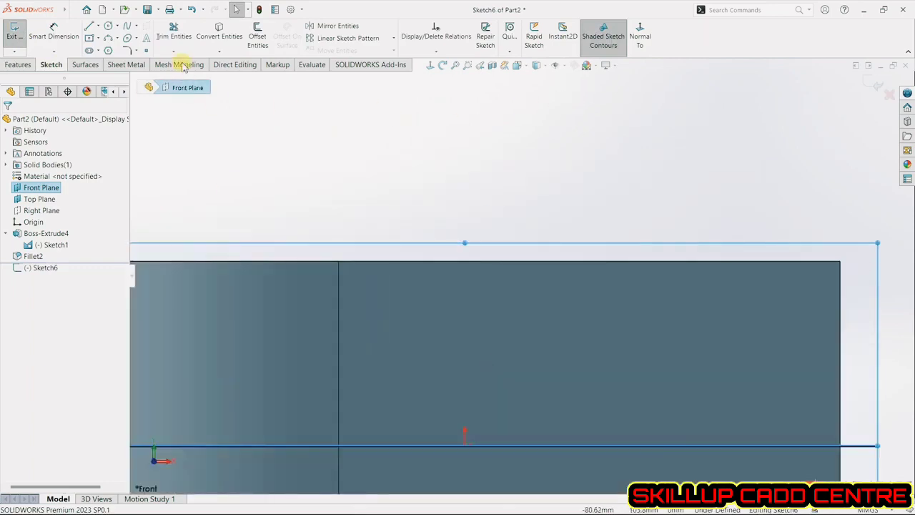
{"action": "left_click", "coordinate": [385, 261]}
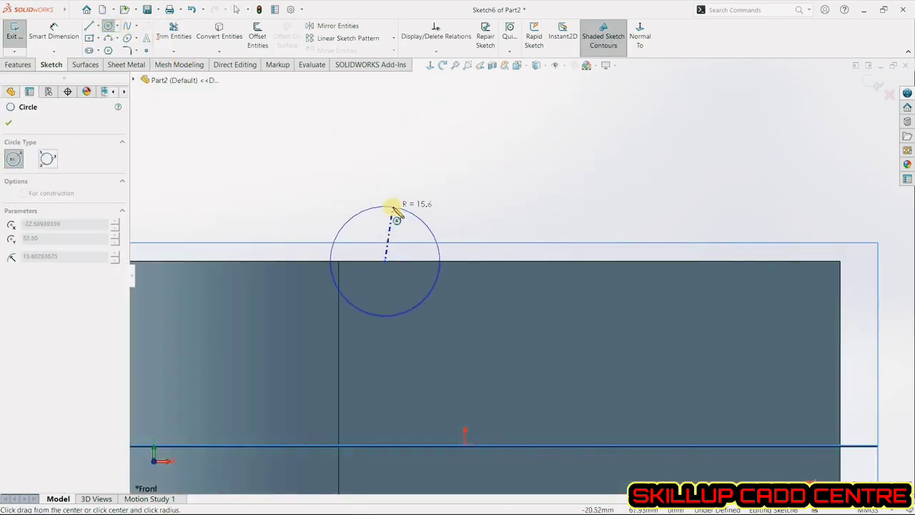
{"action": "left_click", "coordinate": [392, 207]}
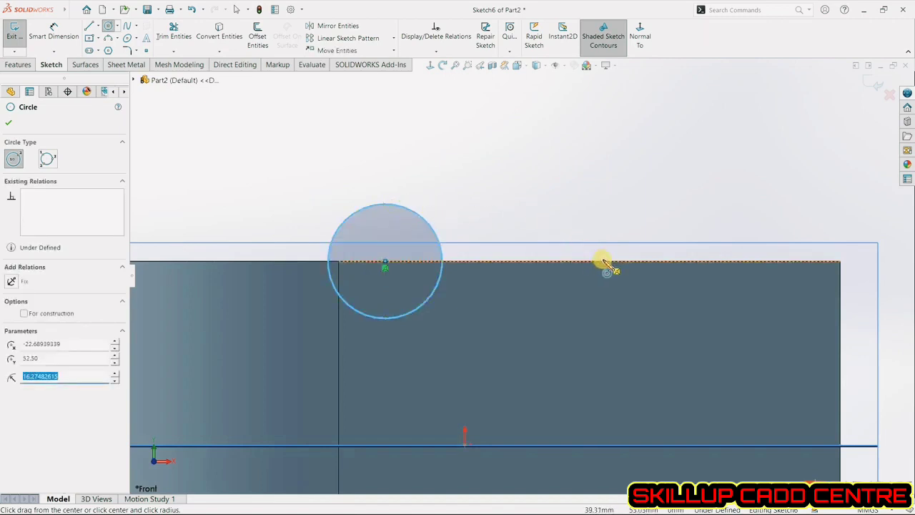
{"action": "left_click", "coordinate": [603, 262]}
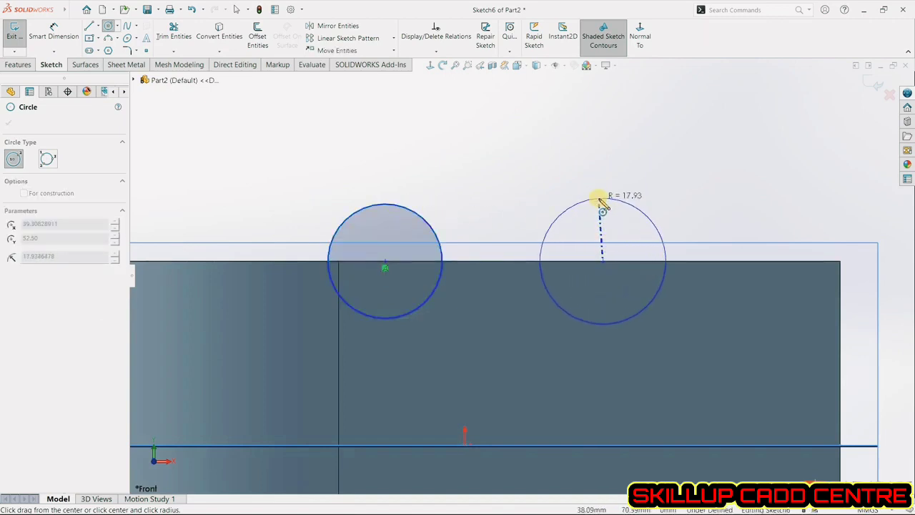
{"action": "left_click", "coordinate": [599, 200]}
Step: Draw a vertical line through each circle from its top point, passing through the center to just below the circle
{"action": "left_click", "coordinate": [89, 27]}
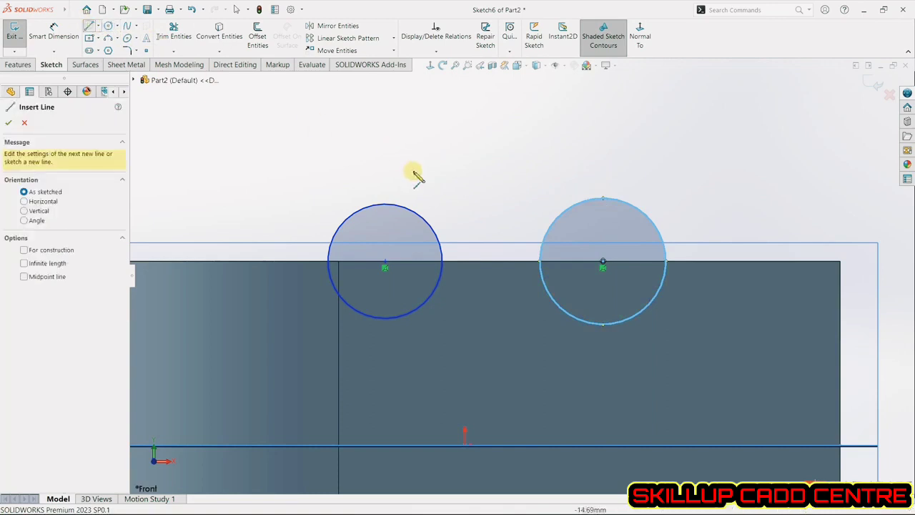
{"action": "left_click", "coordinate": [385, 204]}
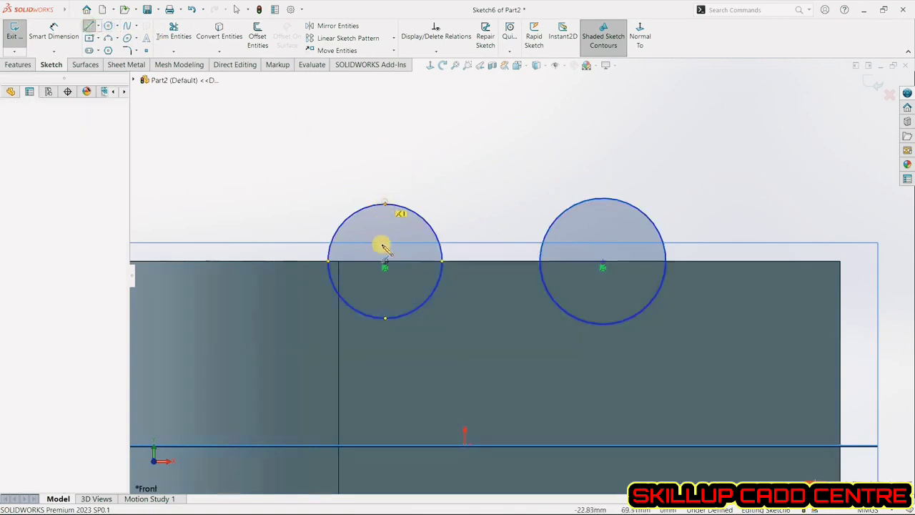
{"action": "left_click", "coordinate": [386, 337]}
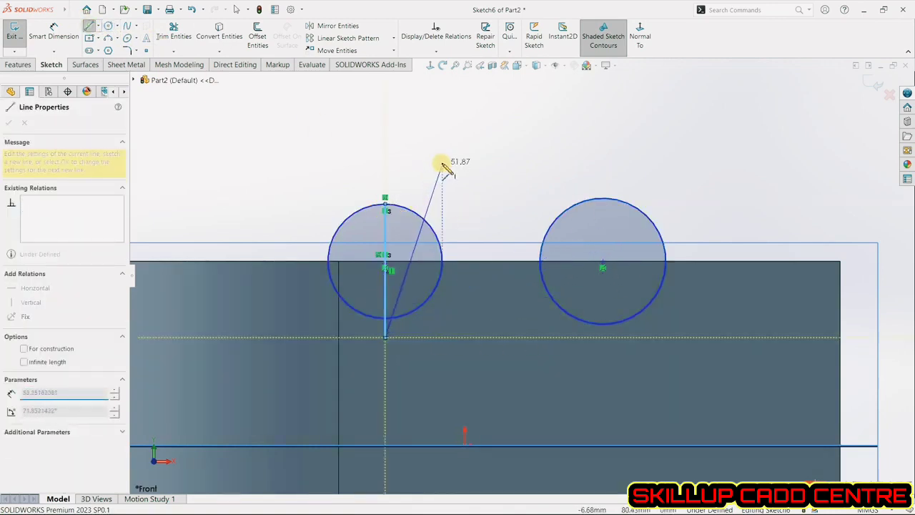
{"action": "left_click", "coordinate": [90, 27]}
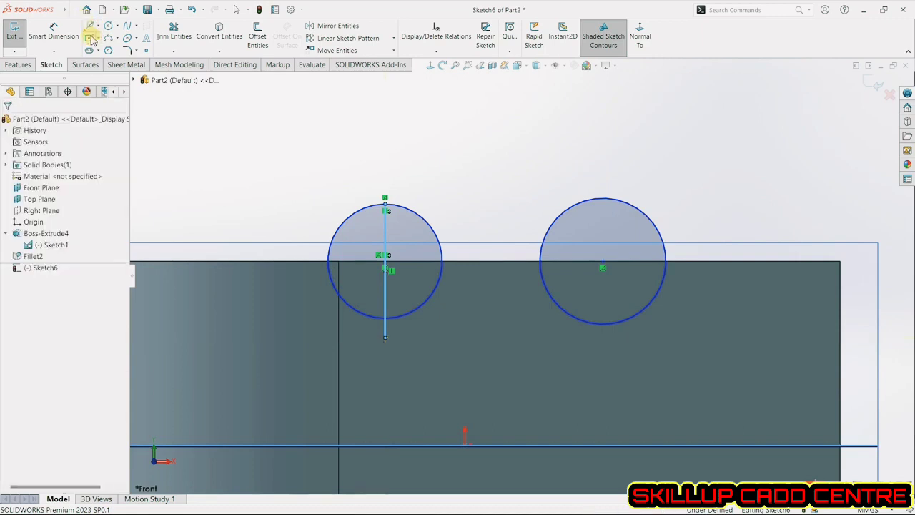
{"action": "left_click", "coordinate": [91, 27]}
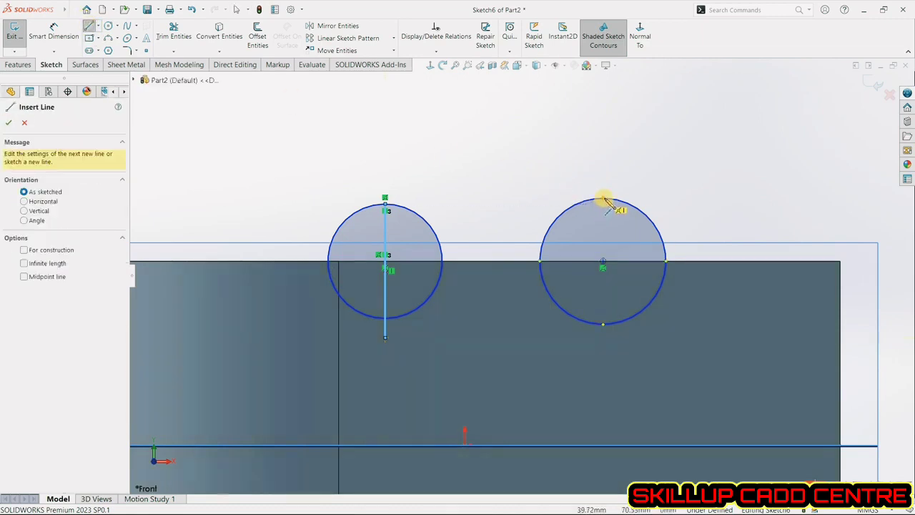
{"action": "left_click", "coordinate": [603, 199]}
{"action": "left_click", "coordinate": [605, 352]}
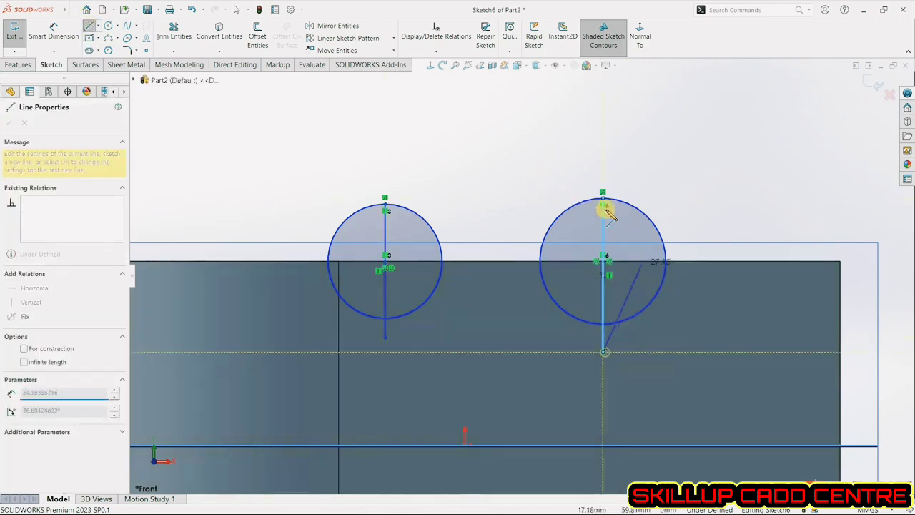
Step: Trim the left half of both circles and the protruding line ends to leave two semicircles, and close the sketch
{"action": "left_click", "coordinate": [166, 35]}
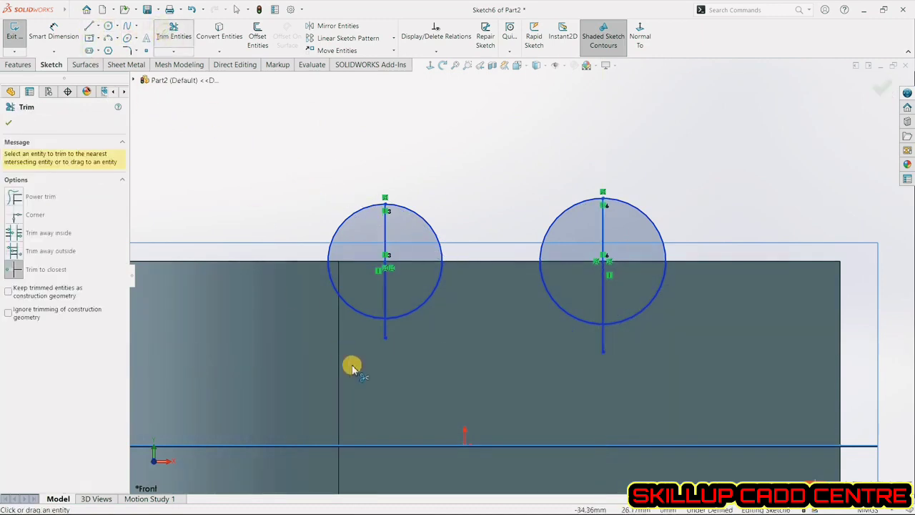
{"action": "left_click", "coordinate": [373, 319]}
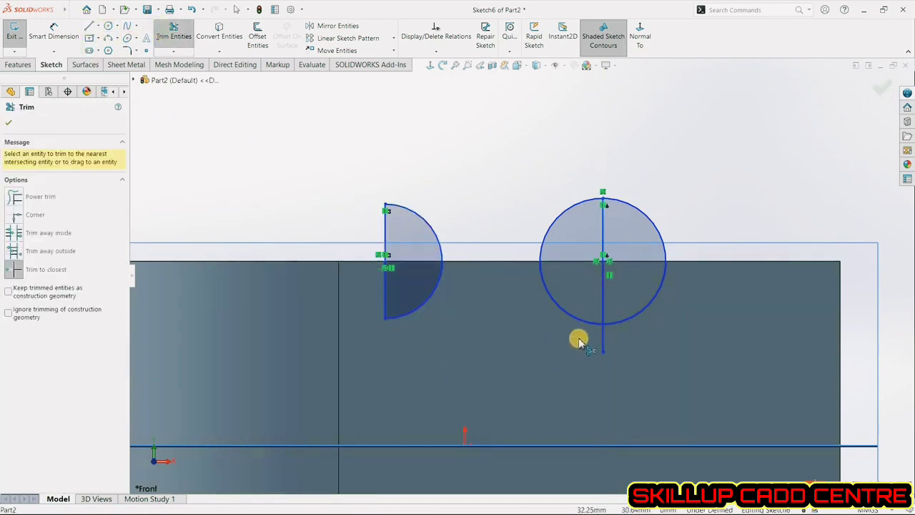
{"action": "left_click", "coordinate": [593, 326]}
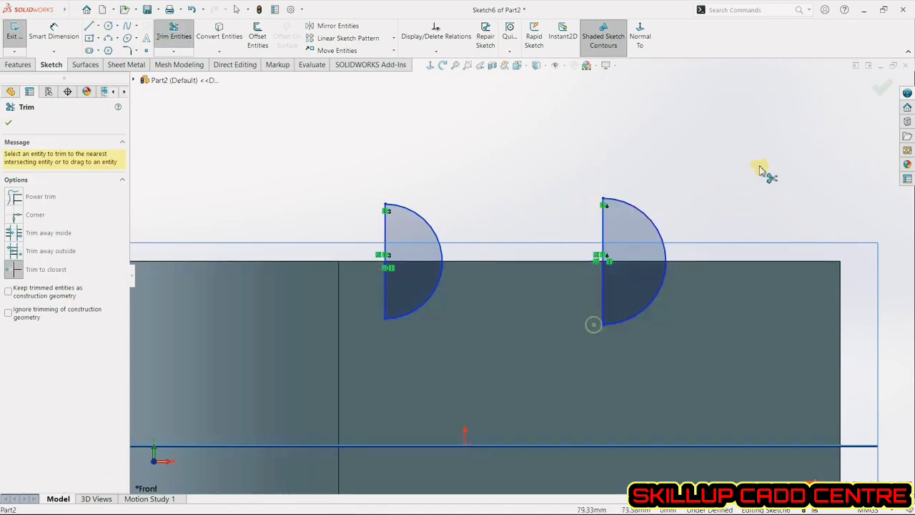
{"action": "left_click", "coordinate": [883, 87]}
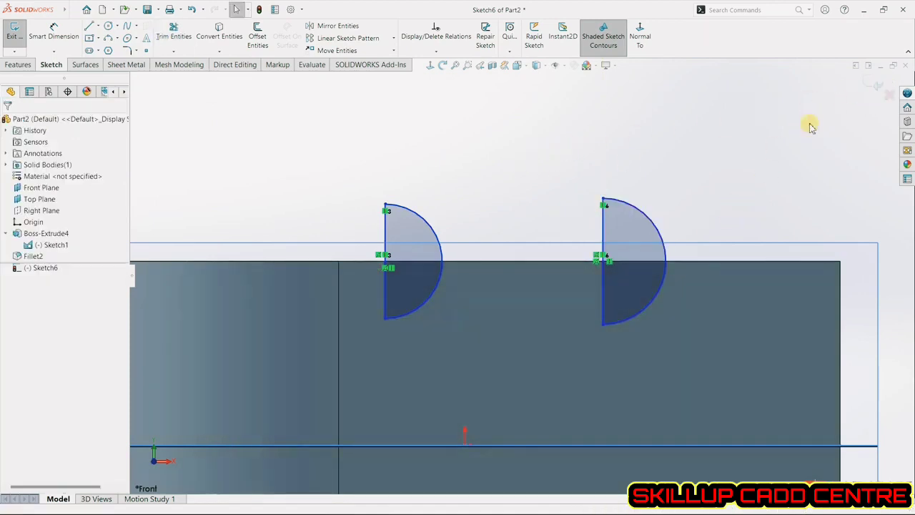
{"action": "left_click", "coordinate": [871, 88]}
Step: Revolve only the left semicircle's region 360 degrees about its straight line as a boss merged with the block
{"action": "mouse_move", "coordinate": [421, 150]}
{"action": "middle_mouse_down"}
{"action": "mouse_move", "coordinate": [431, 170]}
{"action": "mouse_move", "coordinate": [422, 164]}
{"action": "middle_mouse_up"}
{"action": "left_click", "coordinate": [415, 145]}
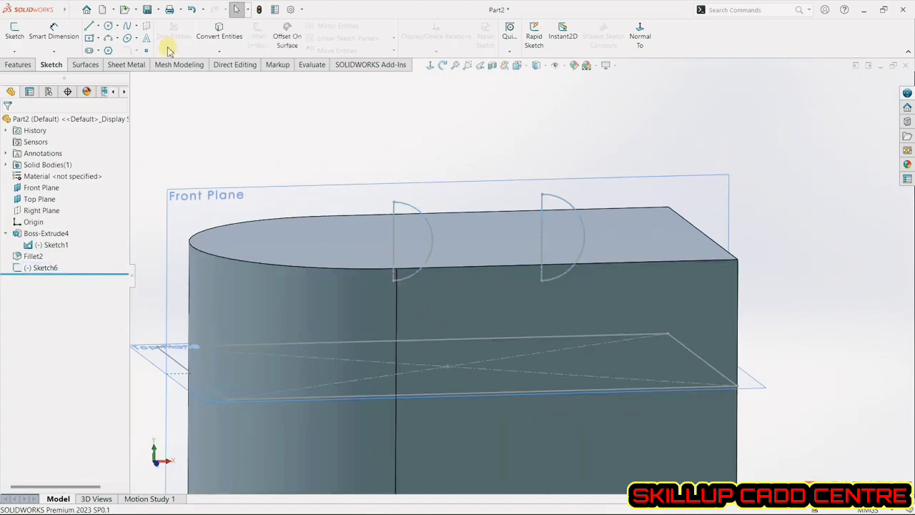
{"action": "left_click", "coordinate": [14, 65]}
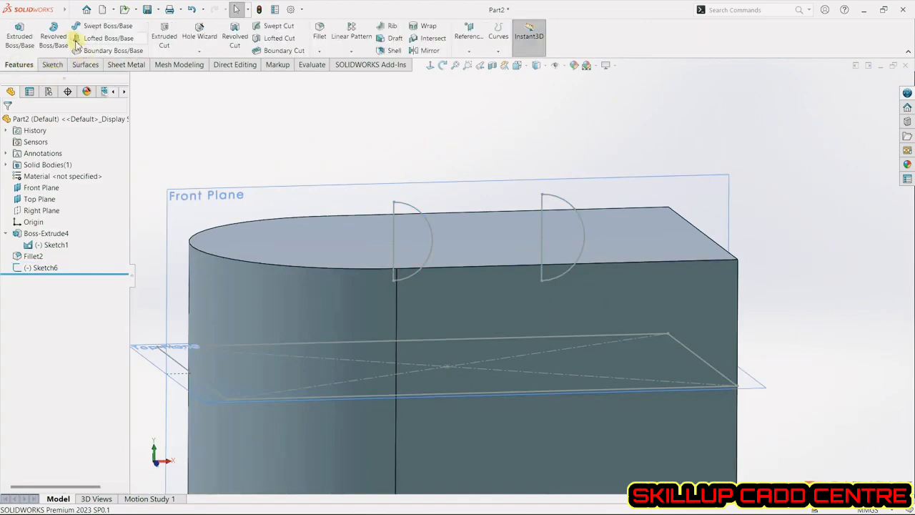
{"action": "left_click", "coordinate": [54, 37]}
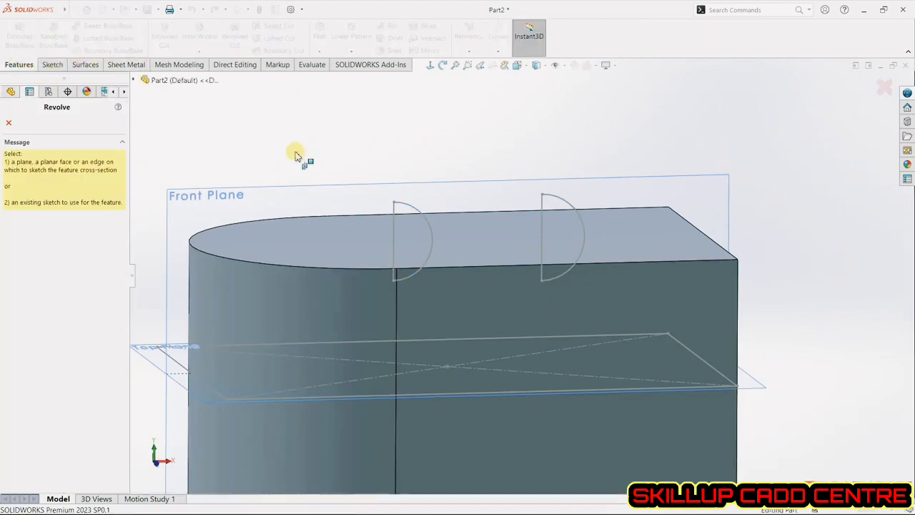
{"action": "left_click", "coordinate": [393, 222]}
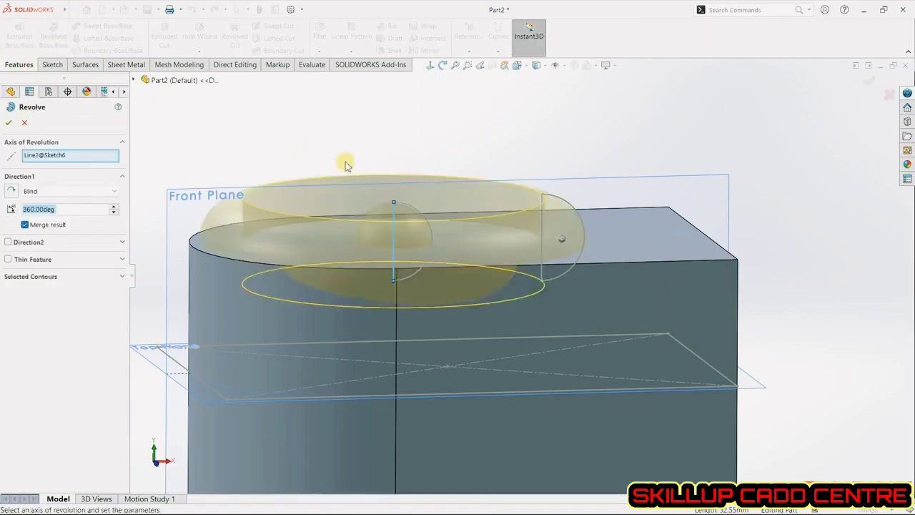
{"action": "left_click", "coordinate": [121, 278]}
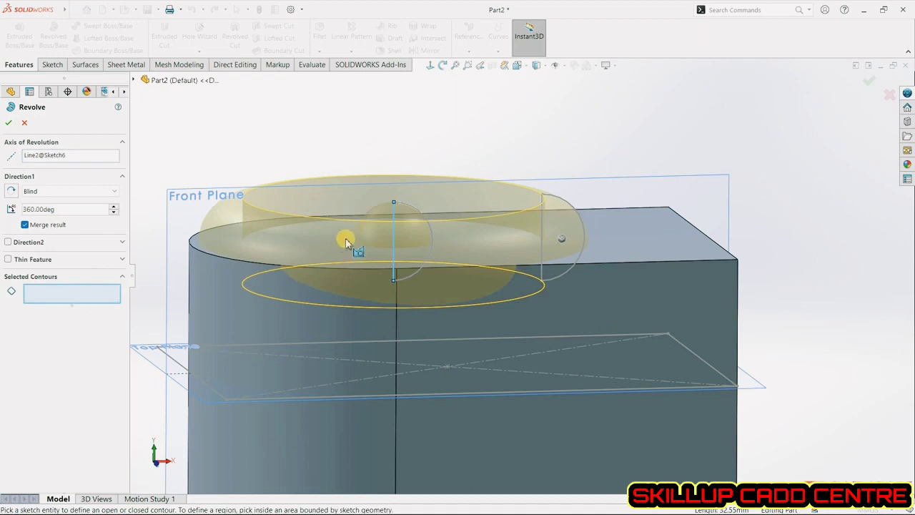
{"action": "left_click", "coordinate": [409, 225]}
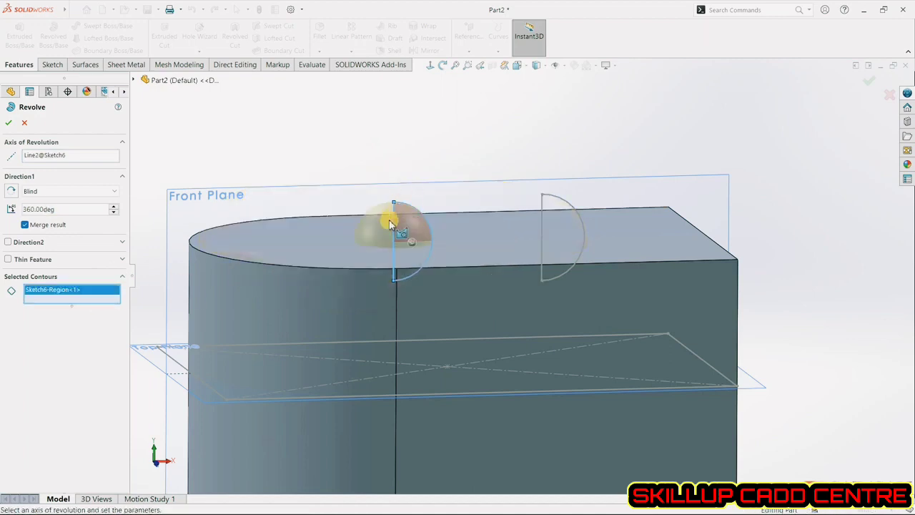
{"action": "left_click", "coordinate": [7, 125]}
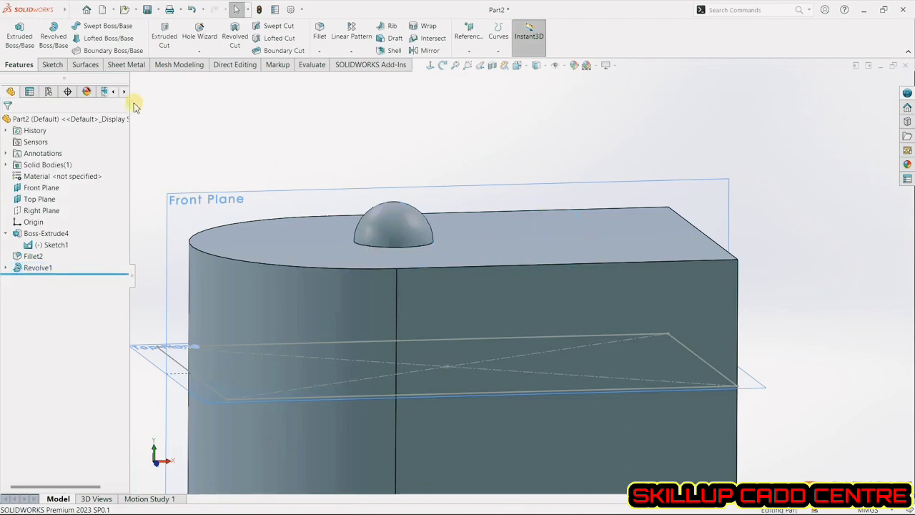
Step: Show the semicircle sketch used by the first revolve feature
{"action": "left_click", "coordinate": [6, 268]}
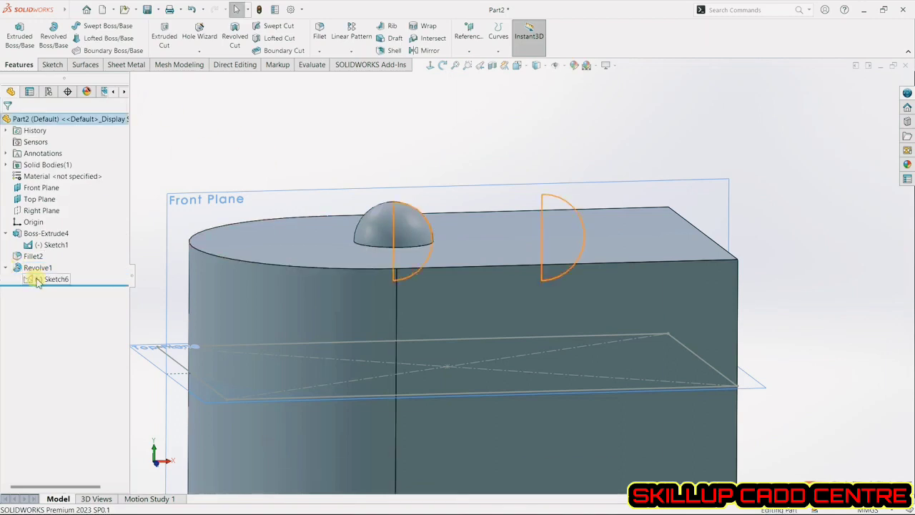
{"action": "left_click", "coordinate": [36, 279]}
{"action": "left_click", "coordinate": [43, 263]}
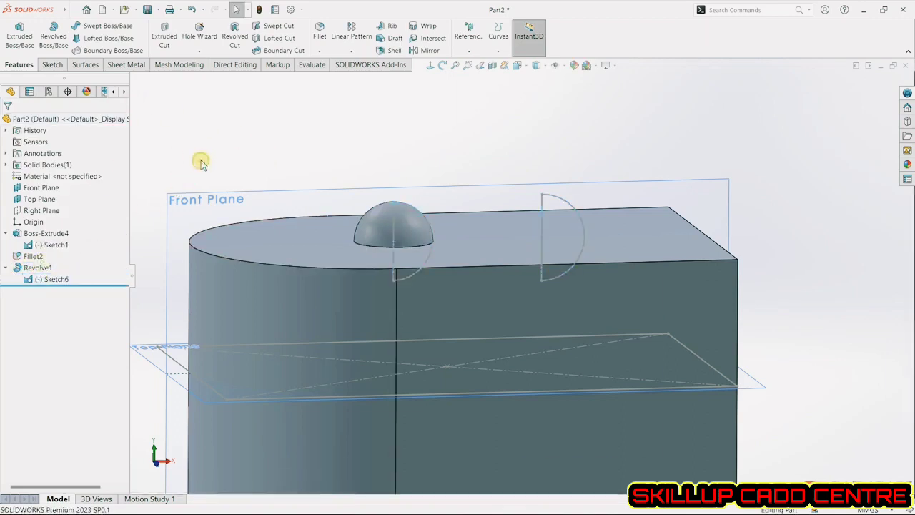
Step: Revolve the right semicircle's upper region 360 degrees about its straight line as a second dome merged with the block
{"action": "left_click", "coordinate": [53, 33]}
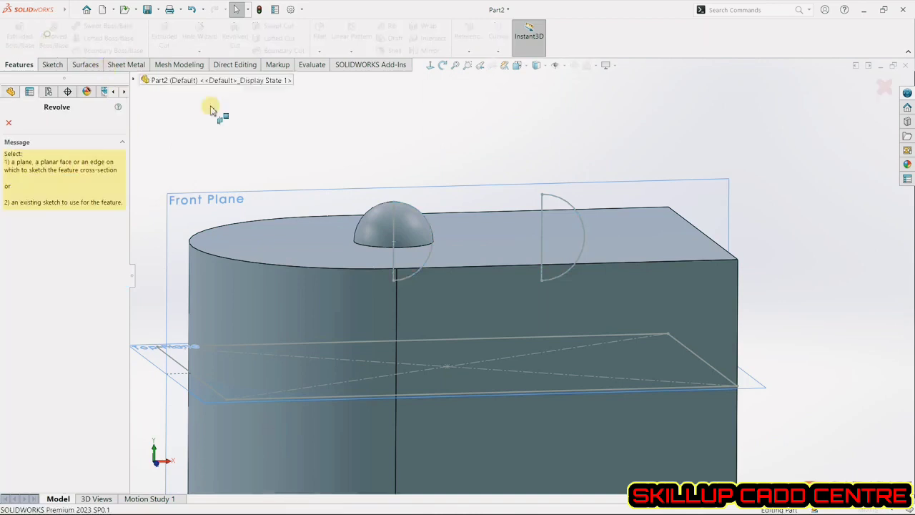
{"action": "left_click", "coordinate": [562, 202]}
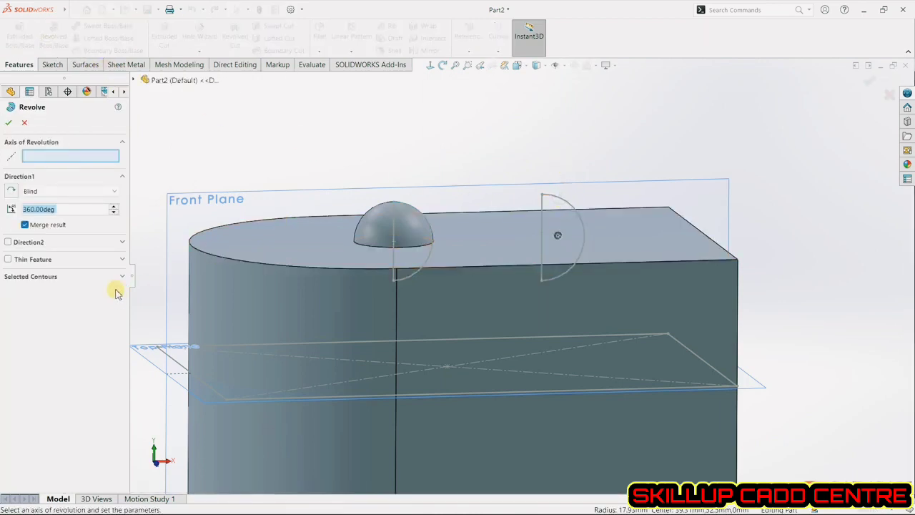
{"action": "left_click", "coordinate": [122, 276]}
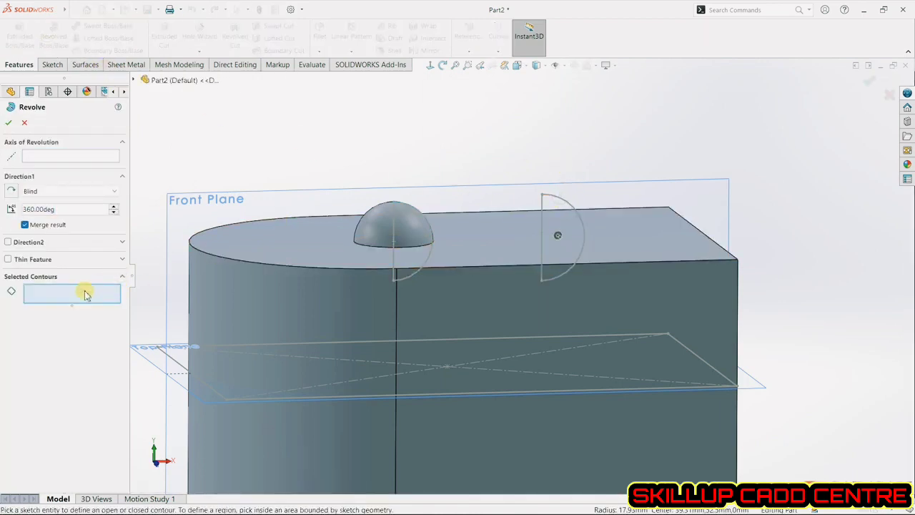
{"action": "left_click", "coordinate": [549, 207]}
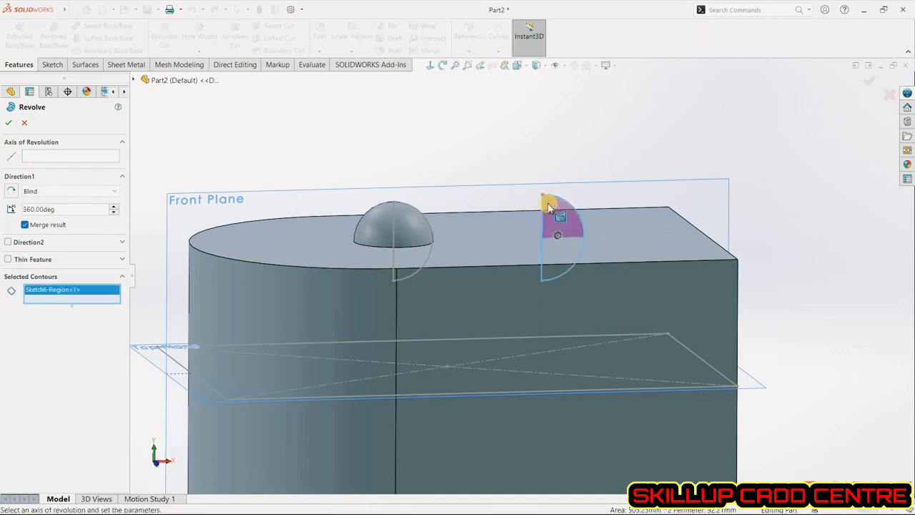
{"action": "left_click", "coordinate": [71, 157]}
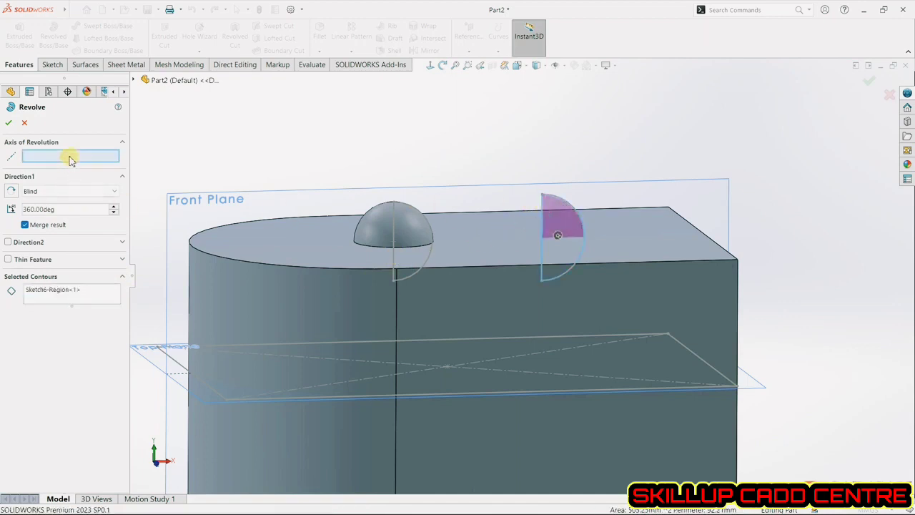
{"action": "left_click", "coordinate": [542, 206]}
{"action": "left_click", "coordinate": [869, 84]}
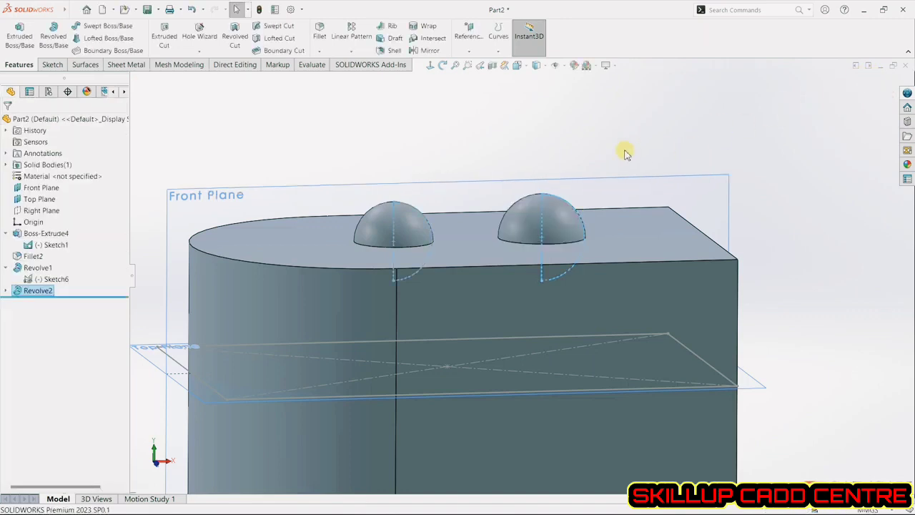
Step: Try a 10 mm symmetric face fillet with the left dome as the first face set and the right dome as the second
{"action": "middle_click_drag", "start_coordinate": [507, 155], "coordinate": [409, 180]}
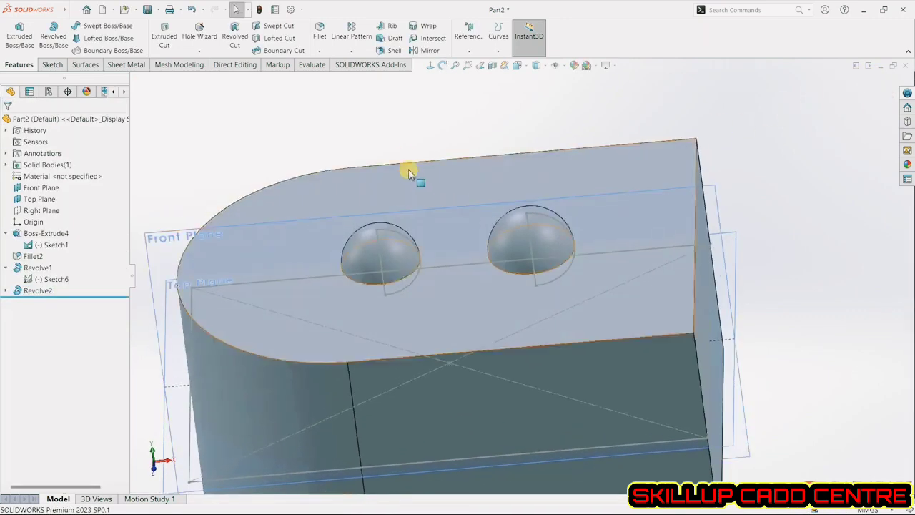
{"action": "scroll", "coordinate": [404, 157], "scroll_direction": "down", "scroll_amount": 2}
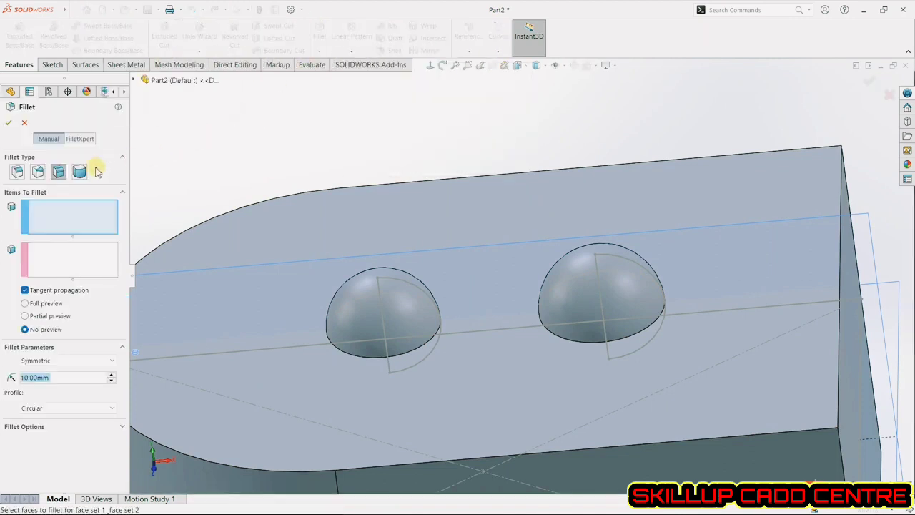
{"action": "left_click", "coordinate": [408, 301]}
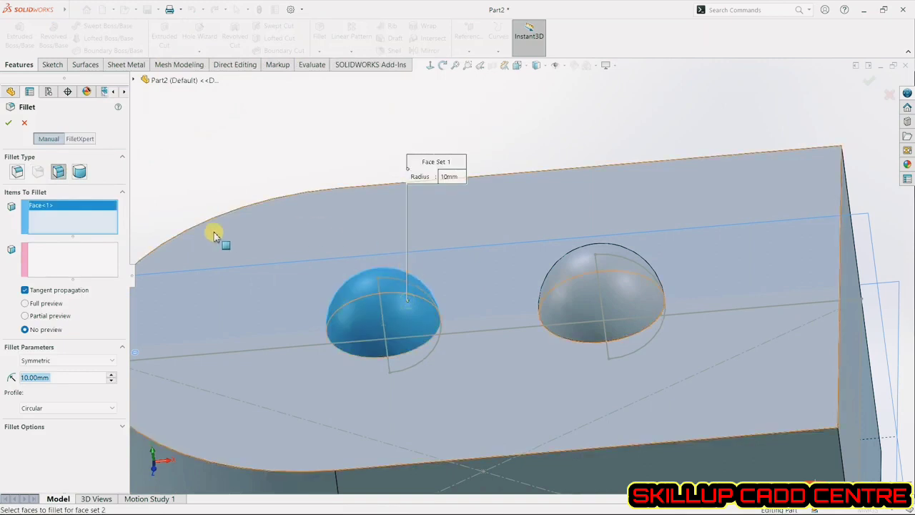
{"action": "left_click", "coordinate": [96, 254]}
{"action": "left_click", "coordinate": [569, 300]}
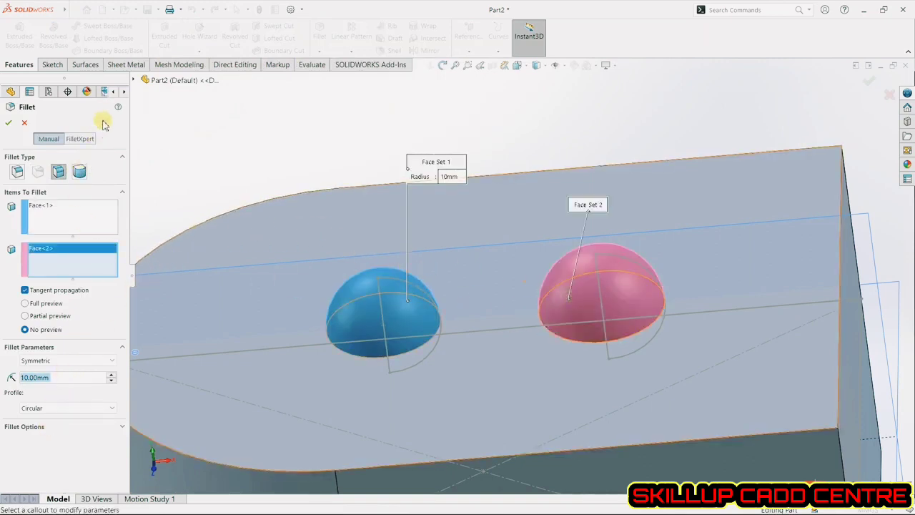
{"action": "left_click", "coordinate": [9, 122]}
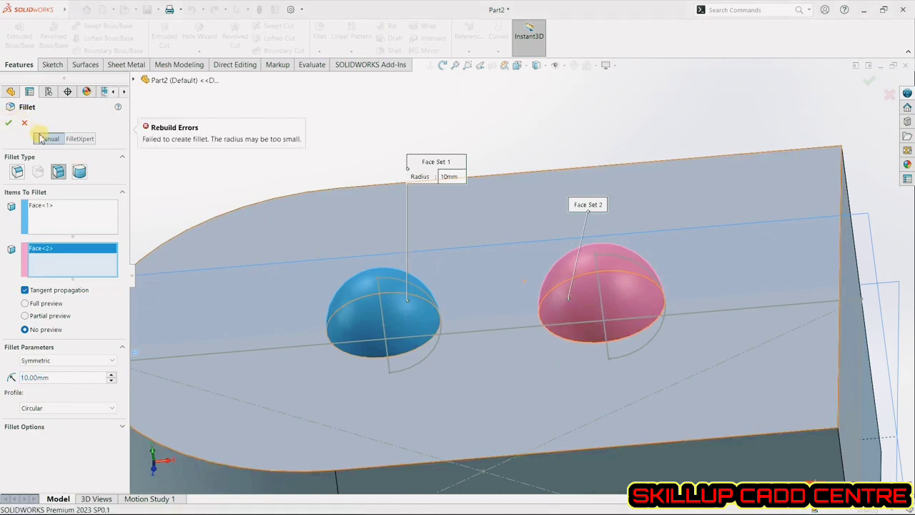
Step: Set the face fillet radius to 30 mm, create the fillet between the two domes and inspect the blend
{"action": "left_click", "coordinate": [112, 375]}
{"action": "left_click", "coordinate": [112, 375]}
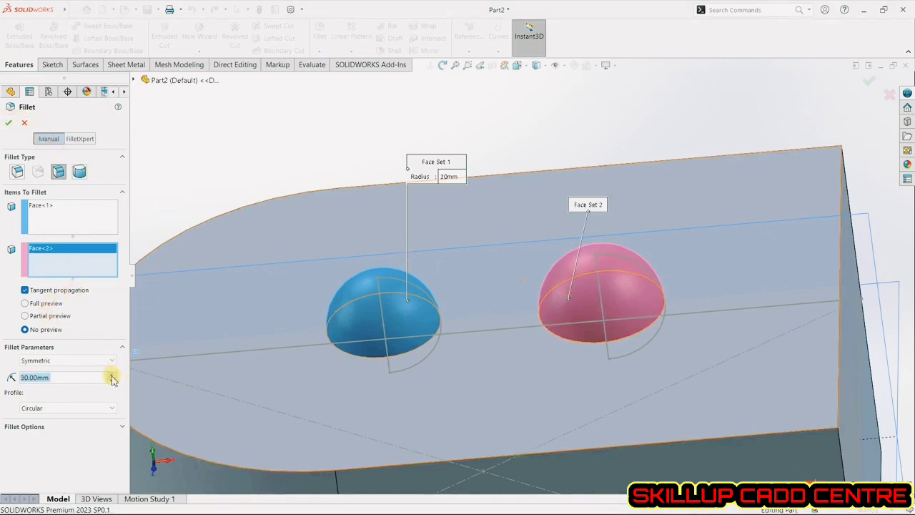
{"action": "left_click", "coordinate": [8, 125]}
{"action": "middle_click_drag", "start_coordinate": [318, 163], "coordinate": [325, 134]}
{"action": "key", "text": "Escape"}
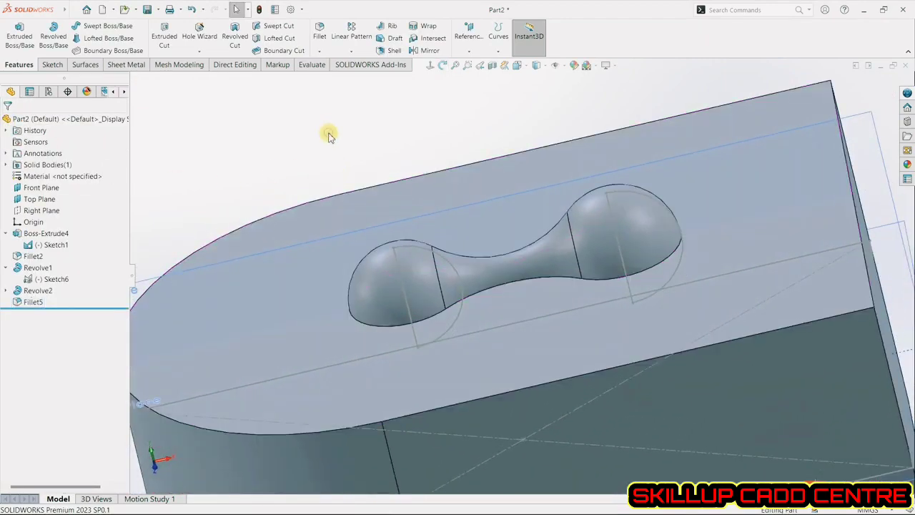
{"action": "left_click", "coordinate": [485, 272]}
{"action": "middle_click_drag", "start_coordinate": [484, 272], "coordinate": [512, 312]}
{"action": "scroll", "coordinate": [517, 284], "scroll_direction": "up", "scroll_amount": 1}
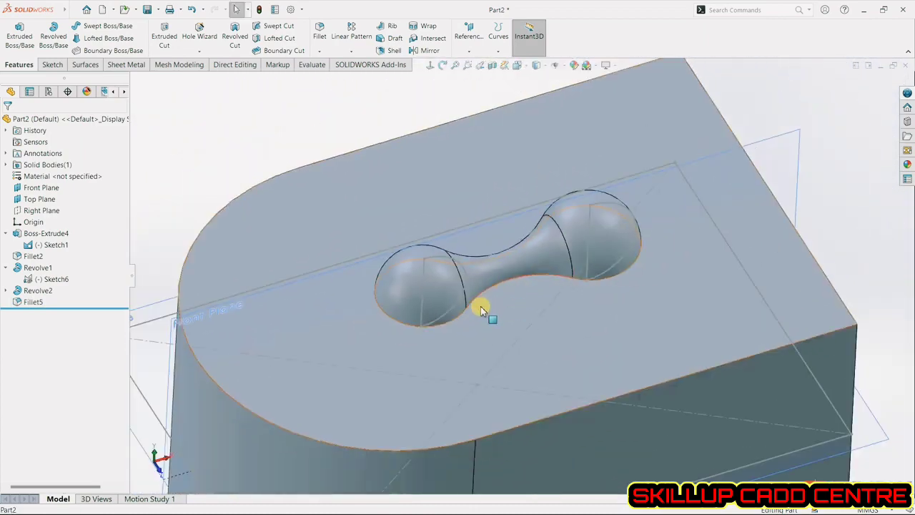